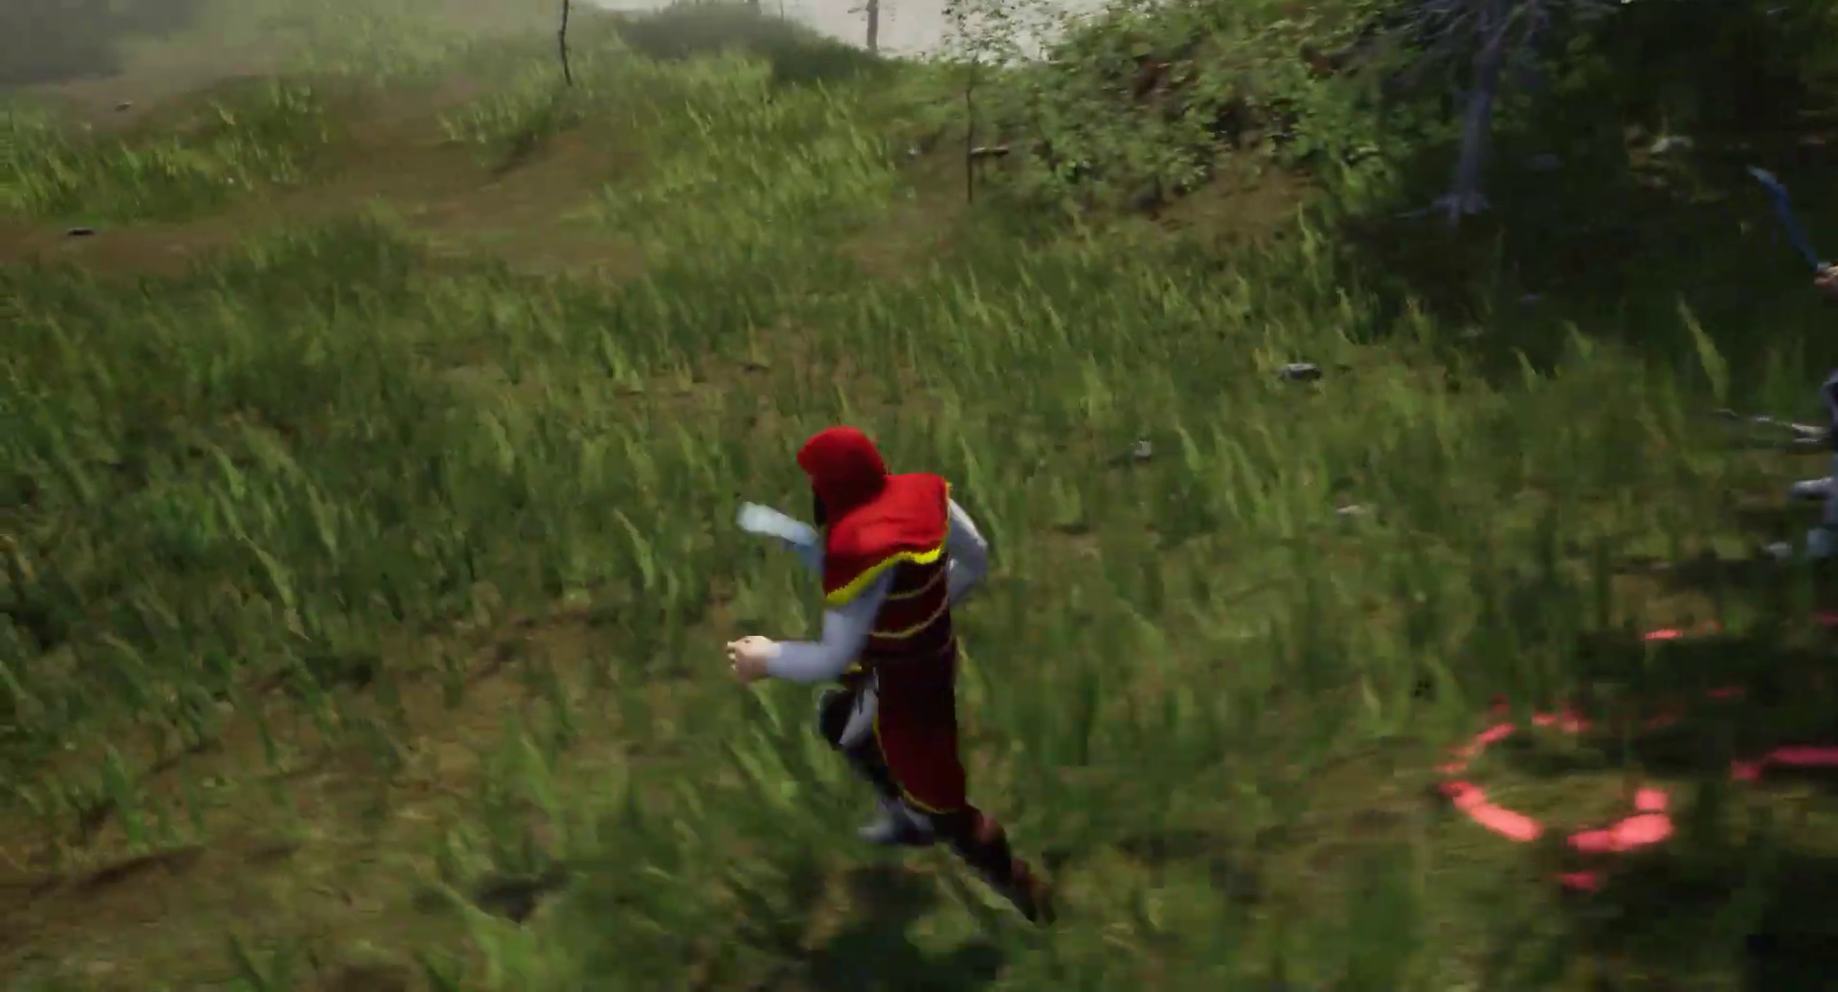
- End the play test and place a Deferred Decal actor on the grass near the blue-robed character
key(Escape)
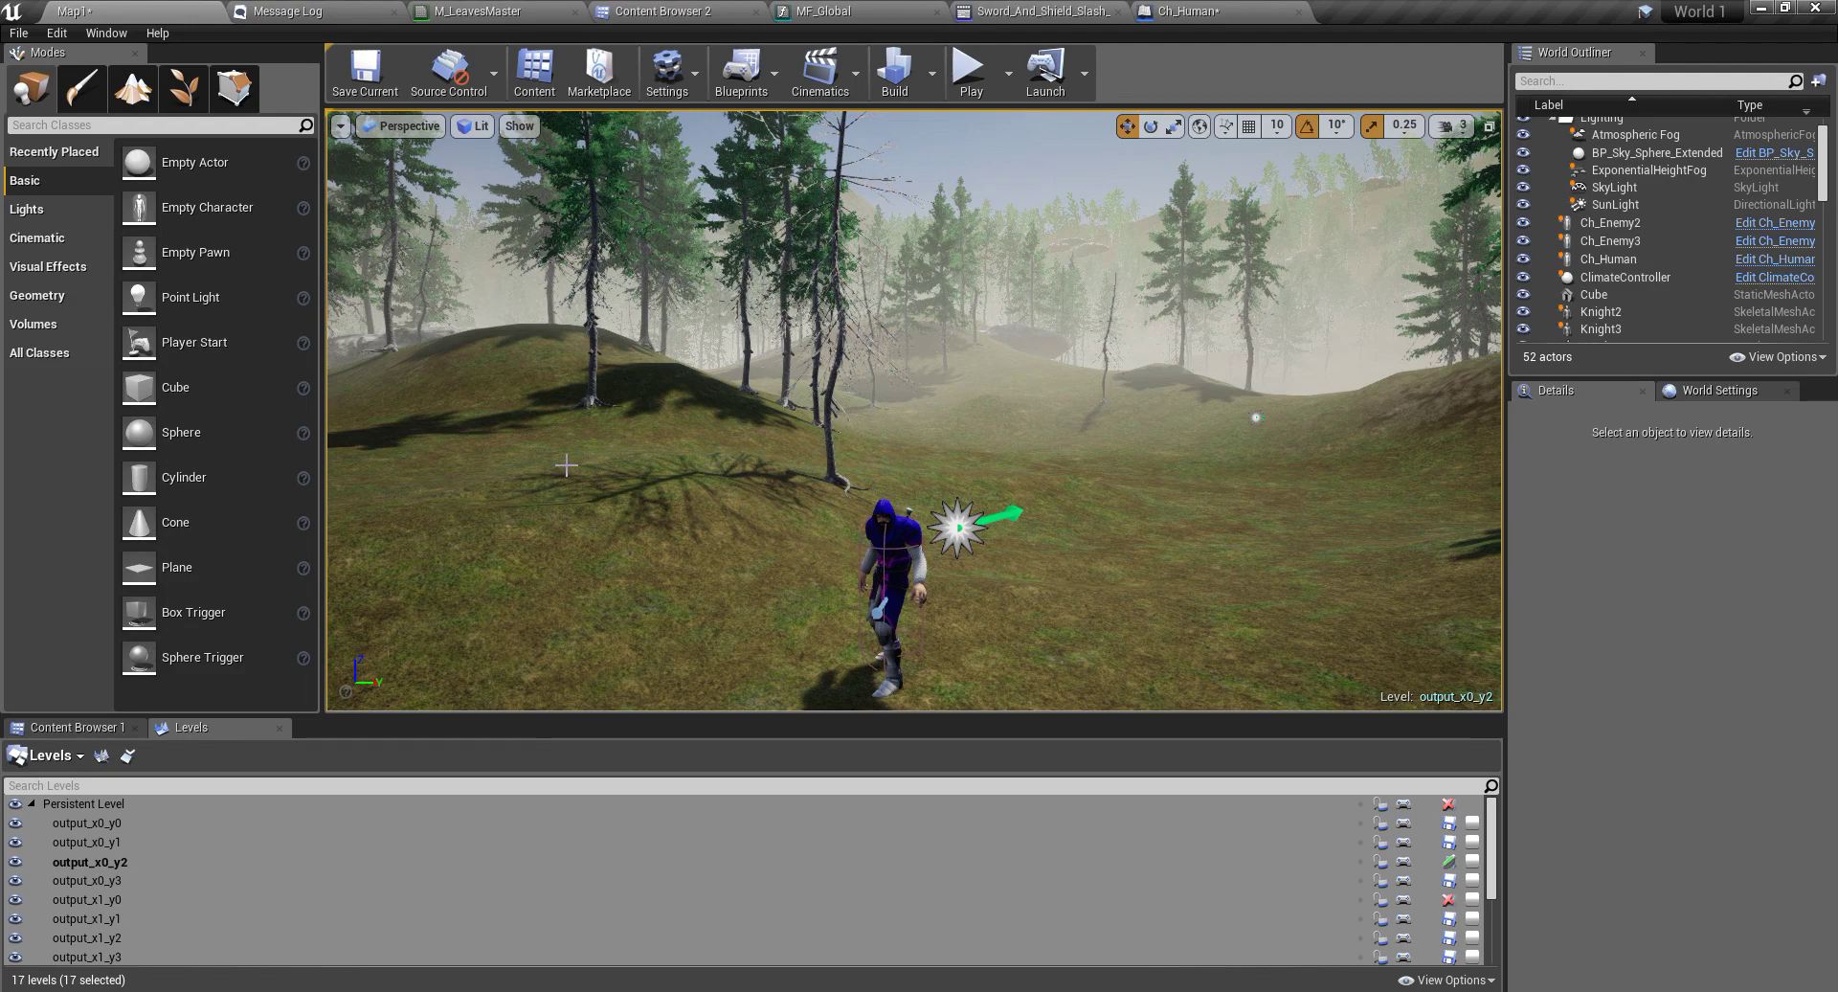
right_drag(597, 465, 632, 521)
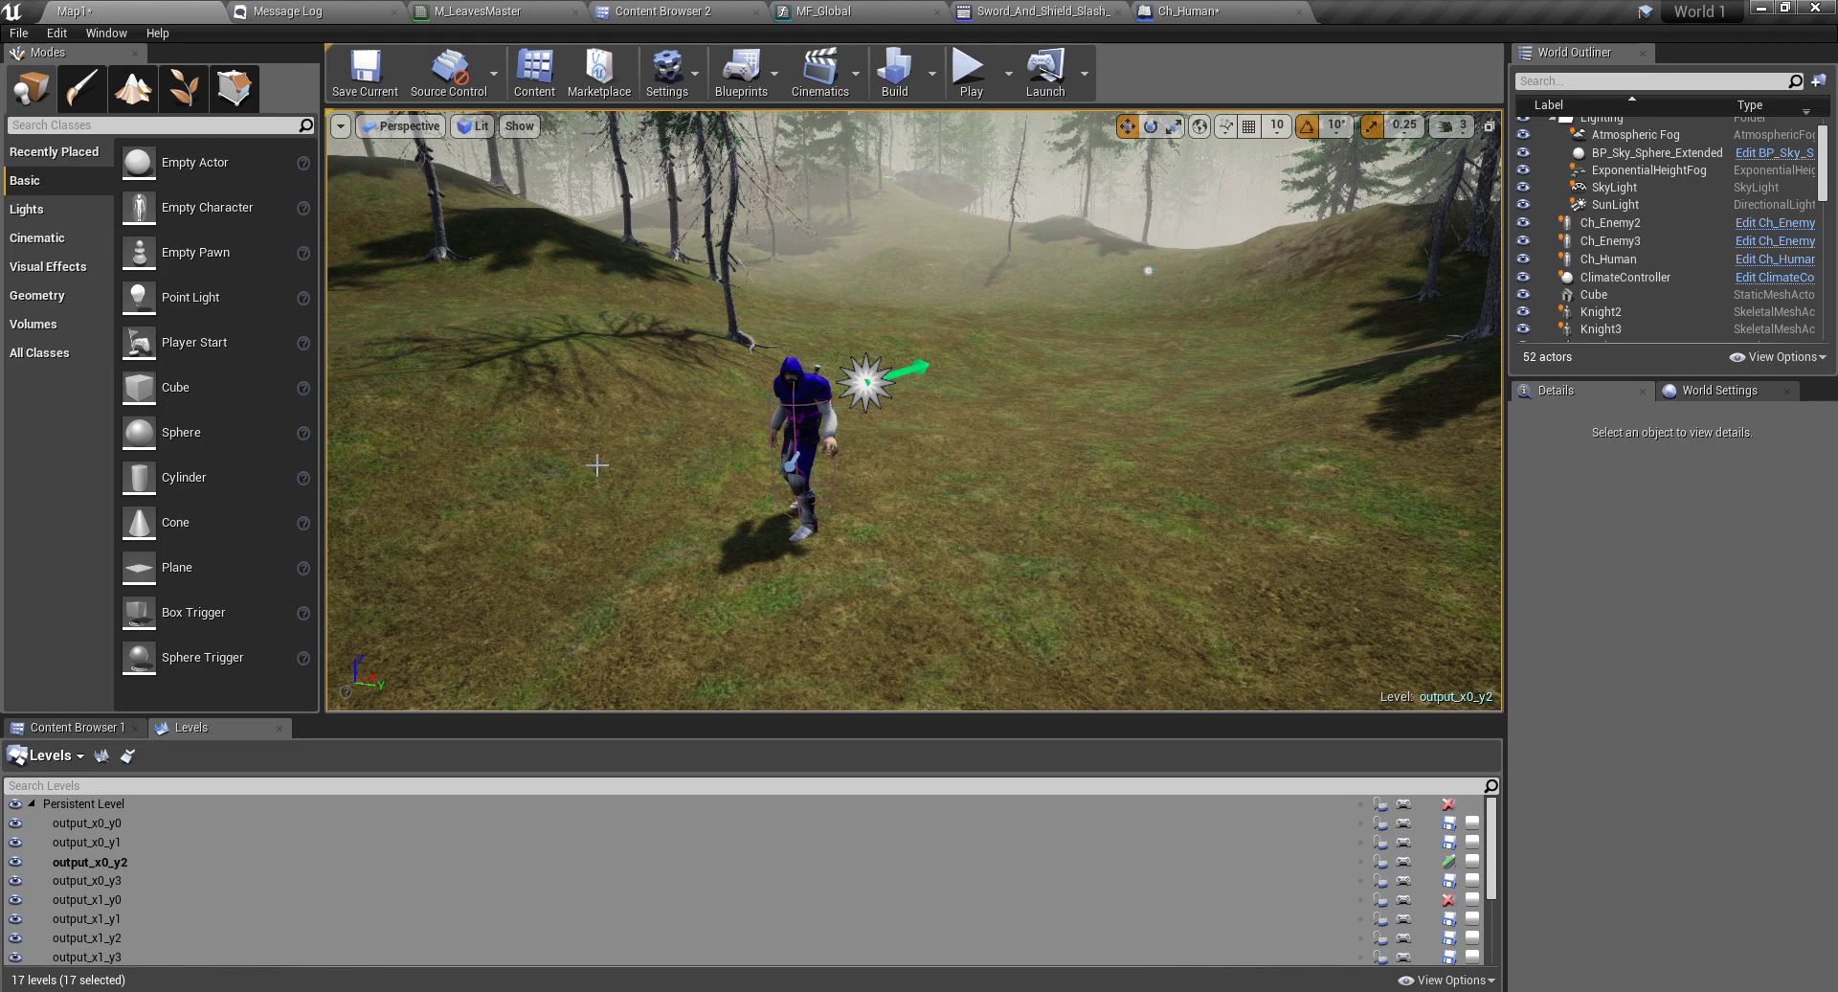
right_drag(553, 471, 440, 471)
scroll(556, 474, up, 3)
right_drag(585, 518, 592, 523)
right_drag(784, 552, 773, 551)
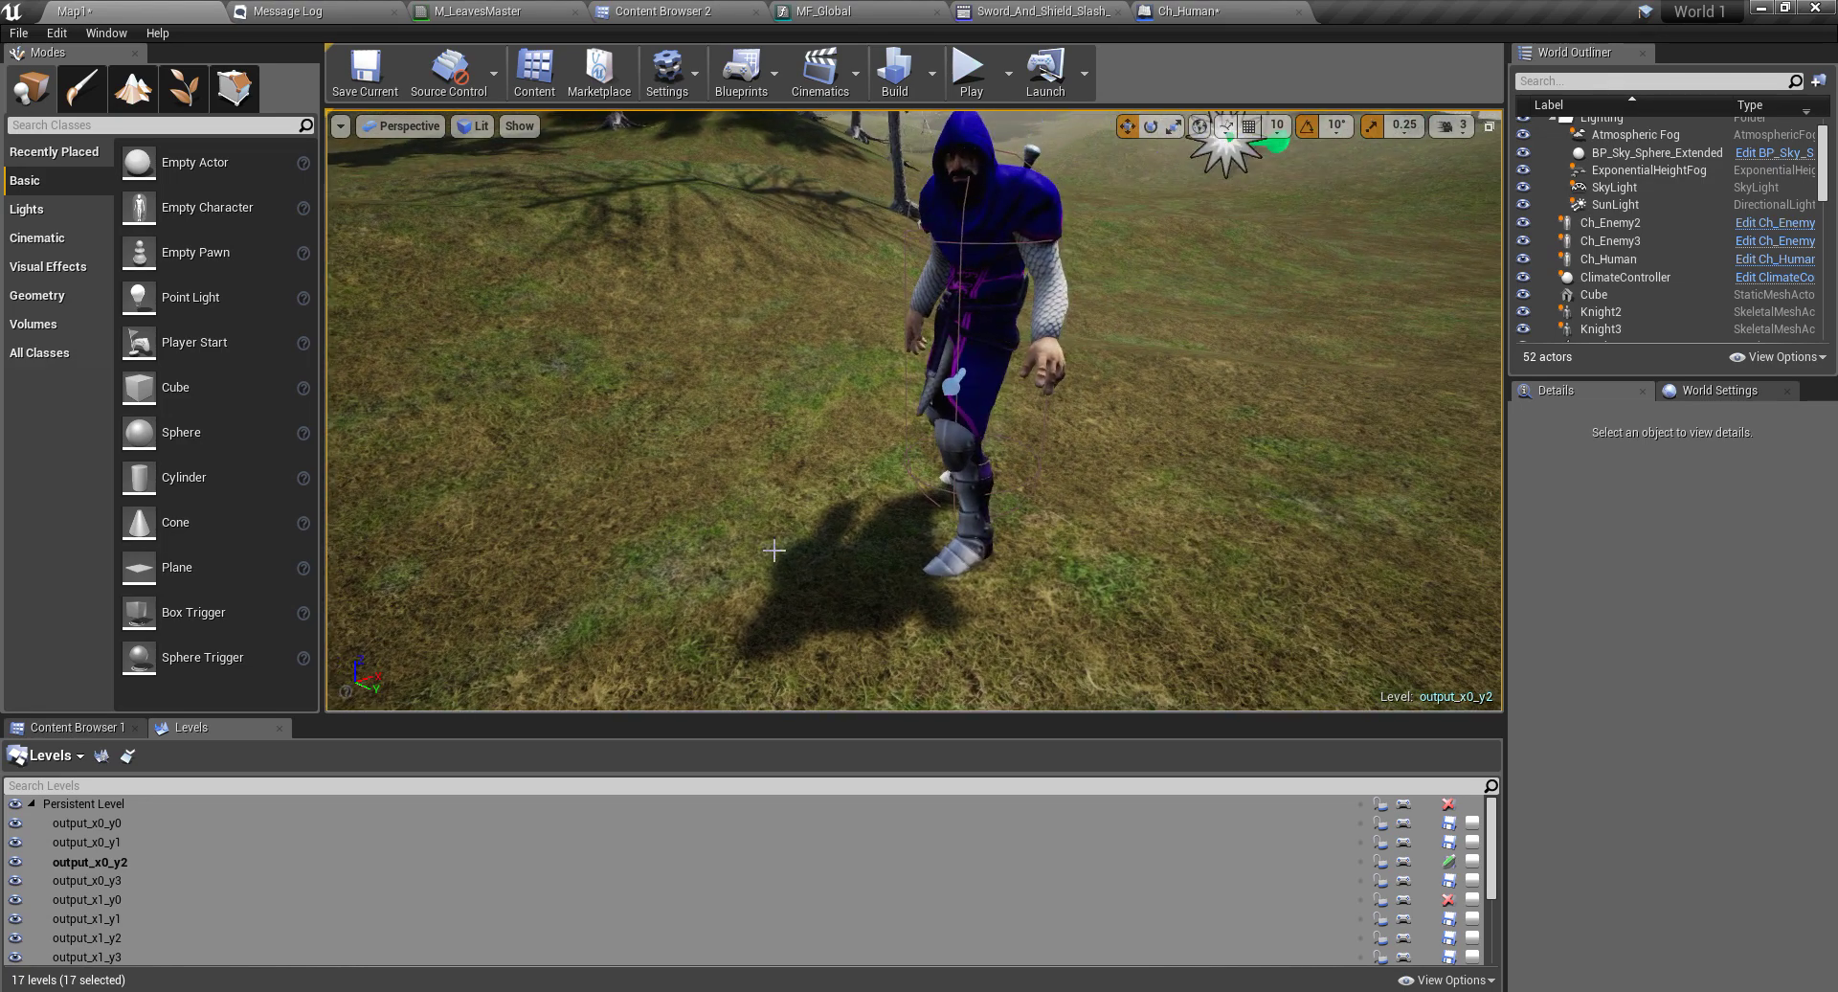
click(203, 127)
text(deca)
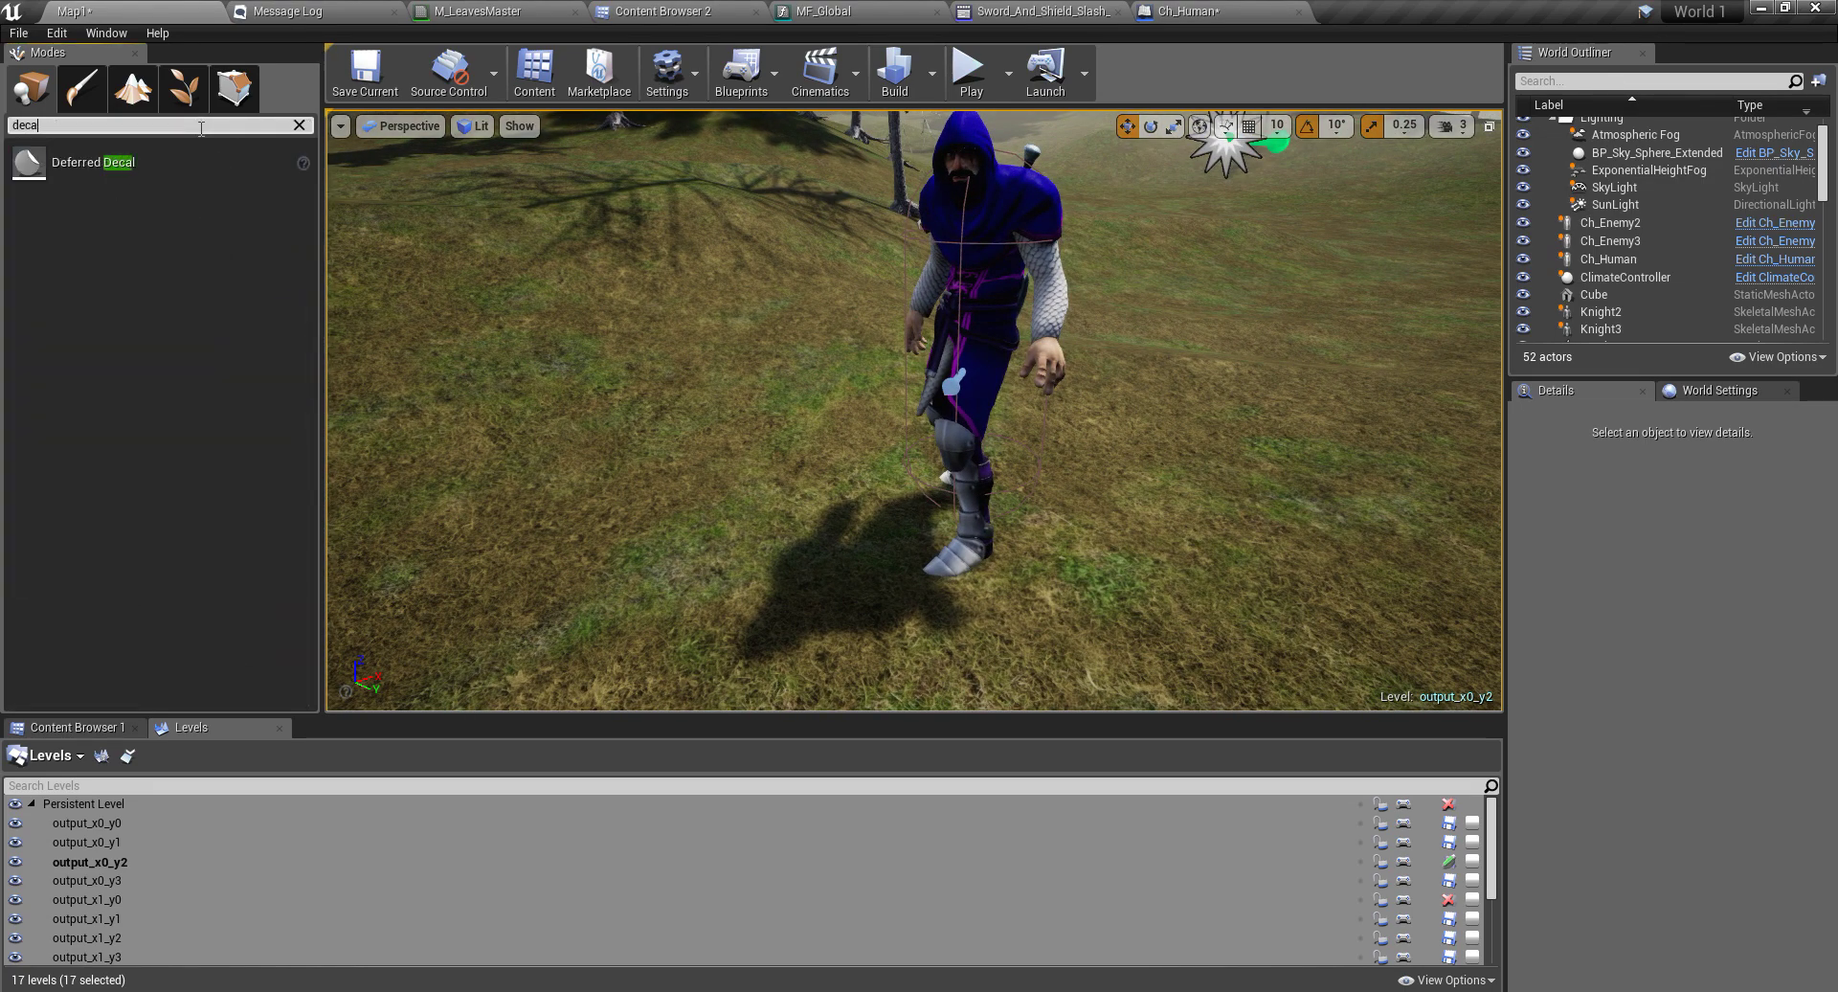
drag(143, 162, 1364, 369)
- Move the decal along its X axis towards the character, to about X 174640
right_drag(1207, 469, 1091, 526)
scroll(1206, 468, up, 4)
scroll(1161, 464, down, 4)
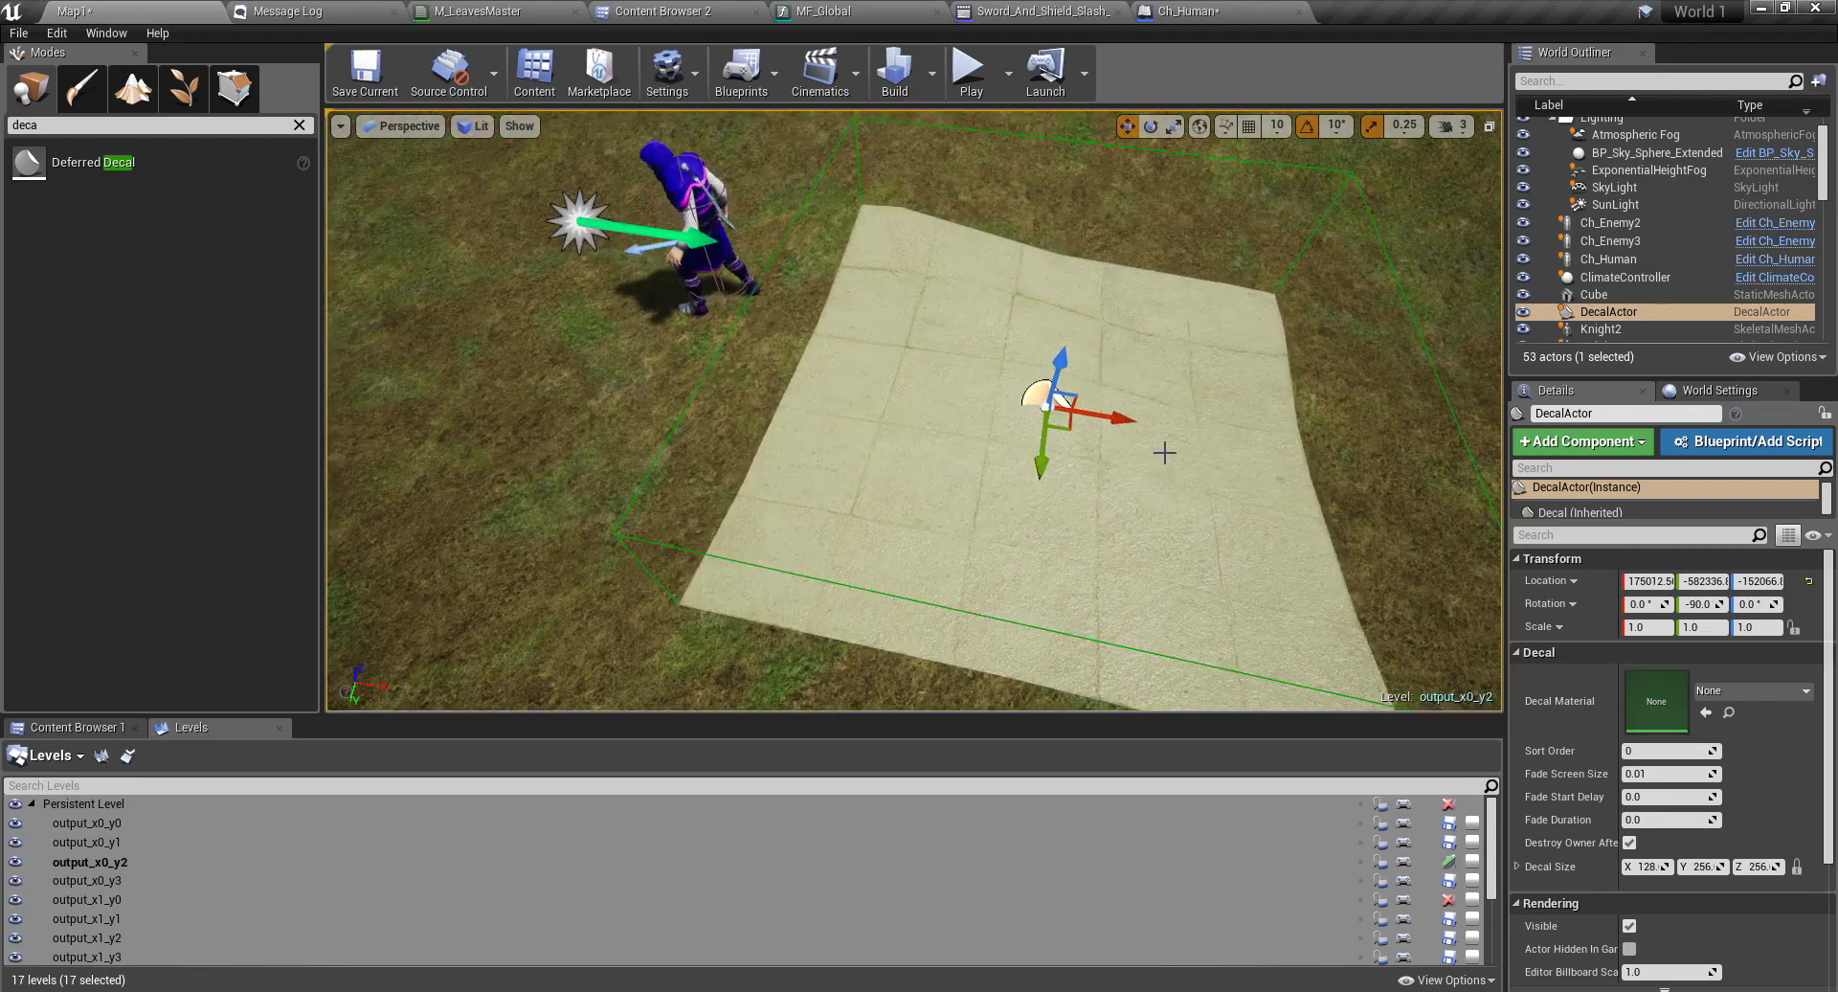
drag(1120, 417, 765, 314)
right_drag(765, 314, 498, 287)
right_drag(879, 509, 919, 478)
key(w)
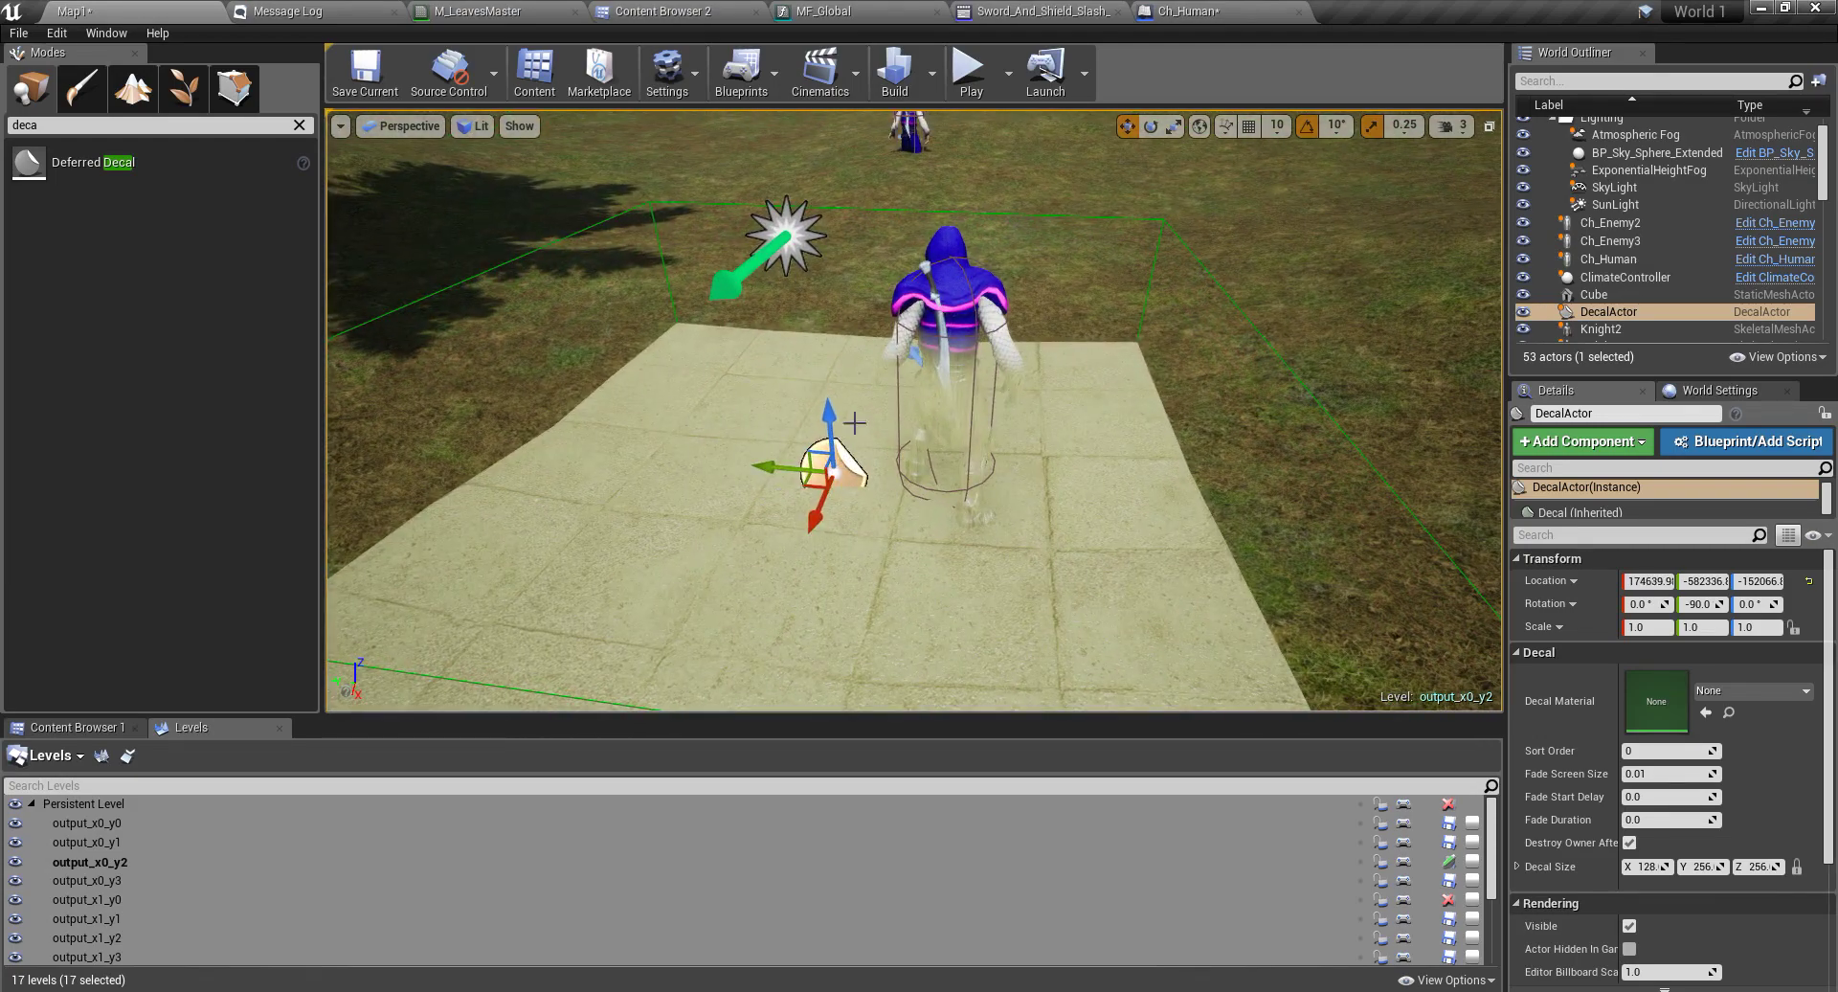
- Raise the decal to about Z -152033 and shift it sideways onto open grass, clear of the character
right_drag(807, 413, 837, 404)
drag(804, 459, 811, 408)
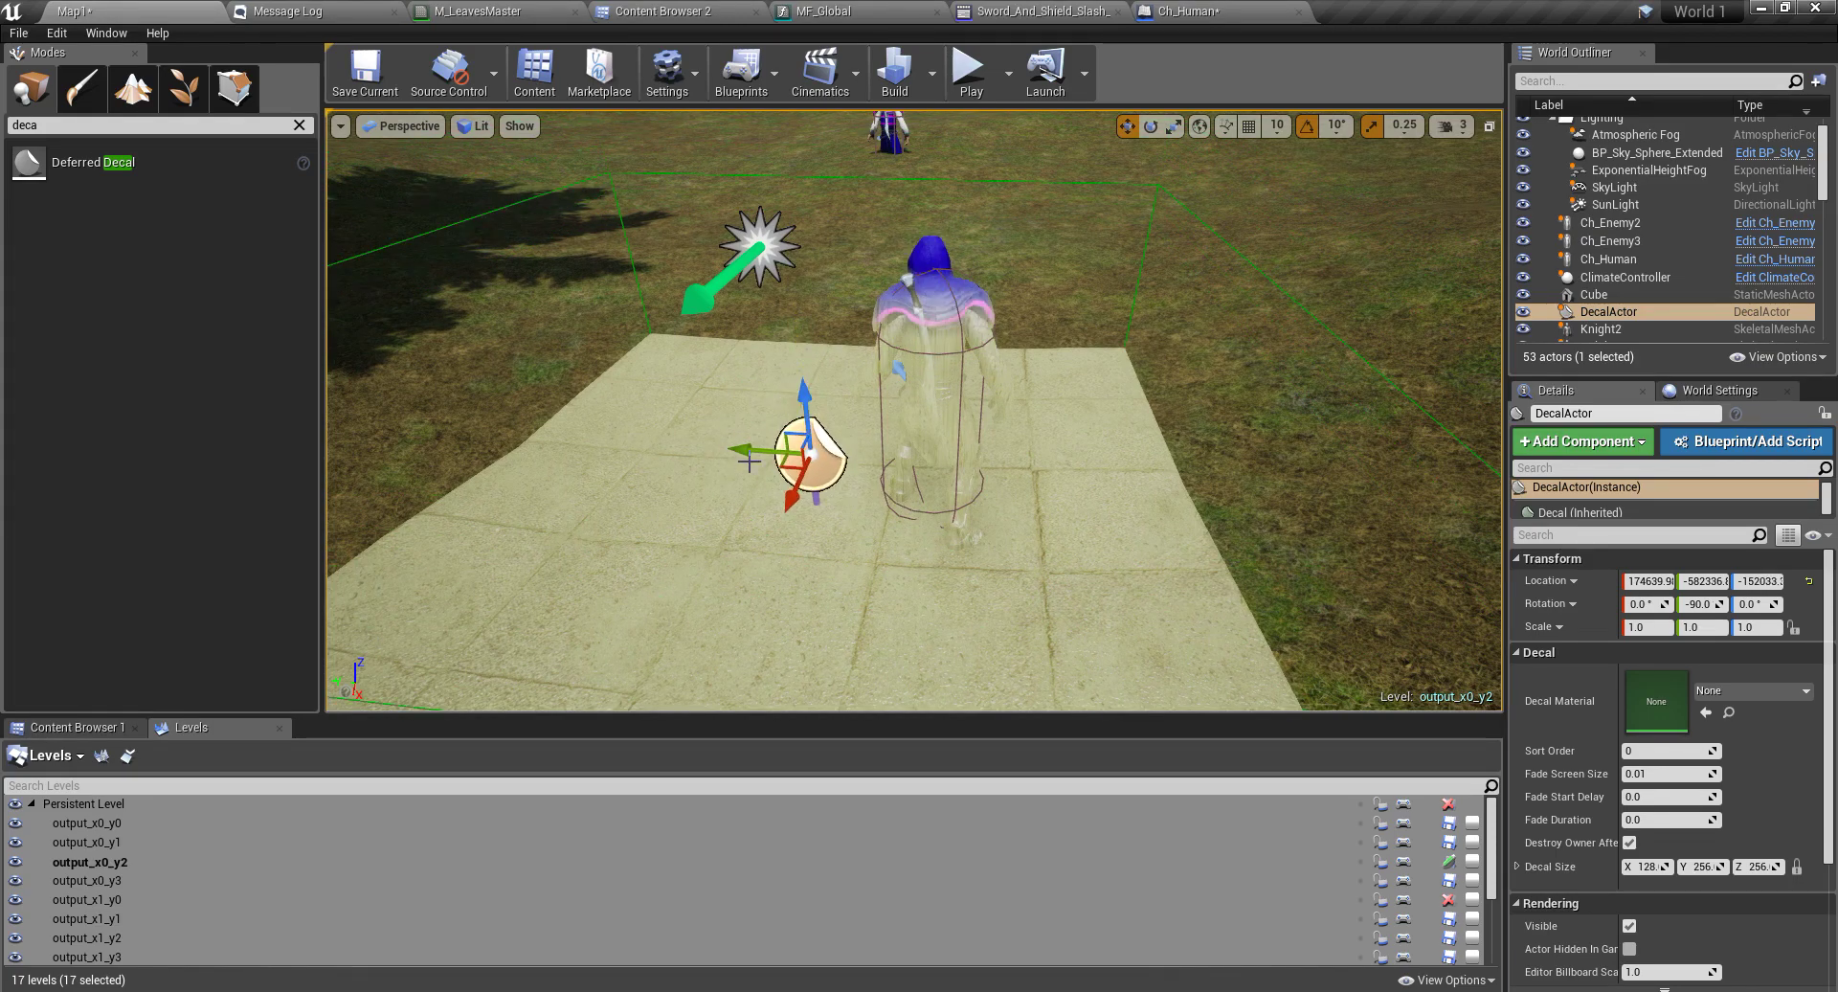
drag(785, 467, 519, 406)
right_drag(520, 406, 469, 445)
key(s)
right_drag(677, 468, 809, 450)
key(w)
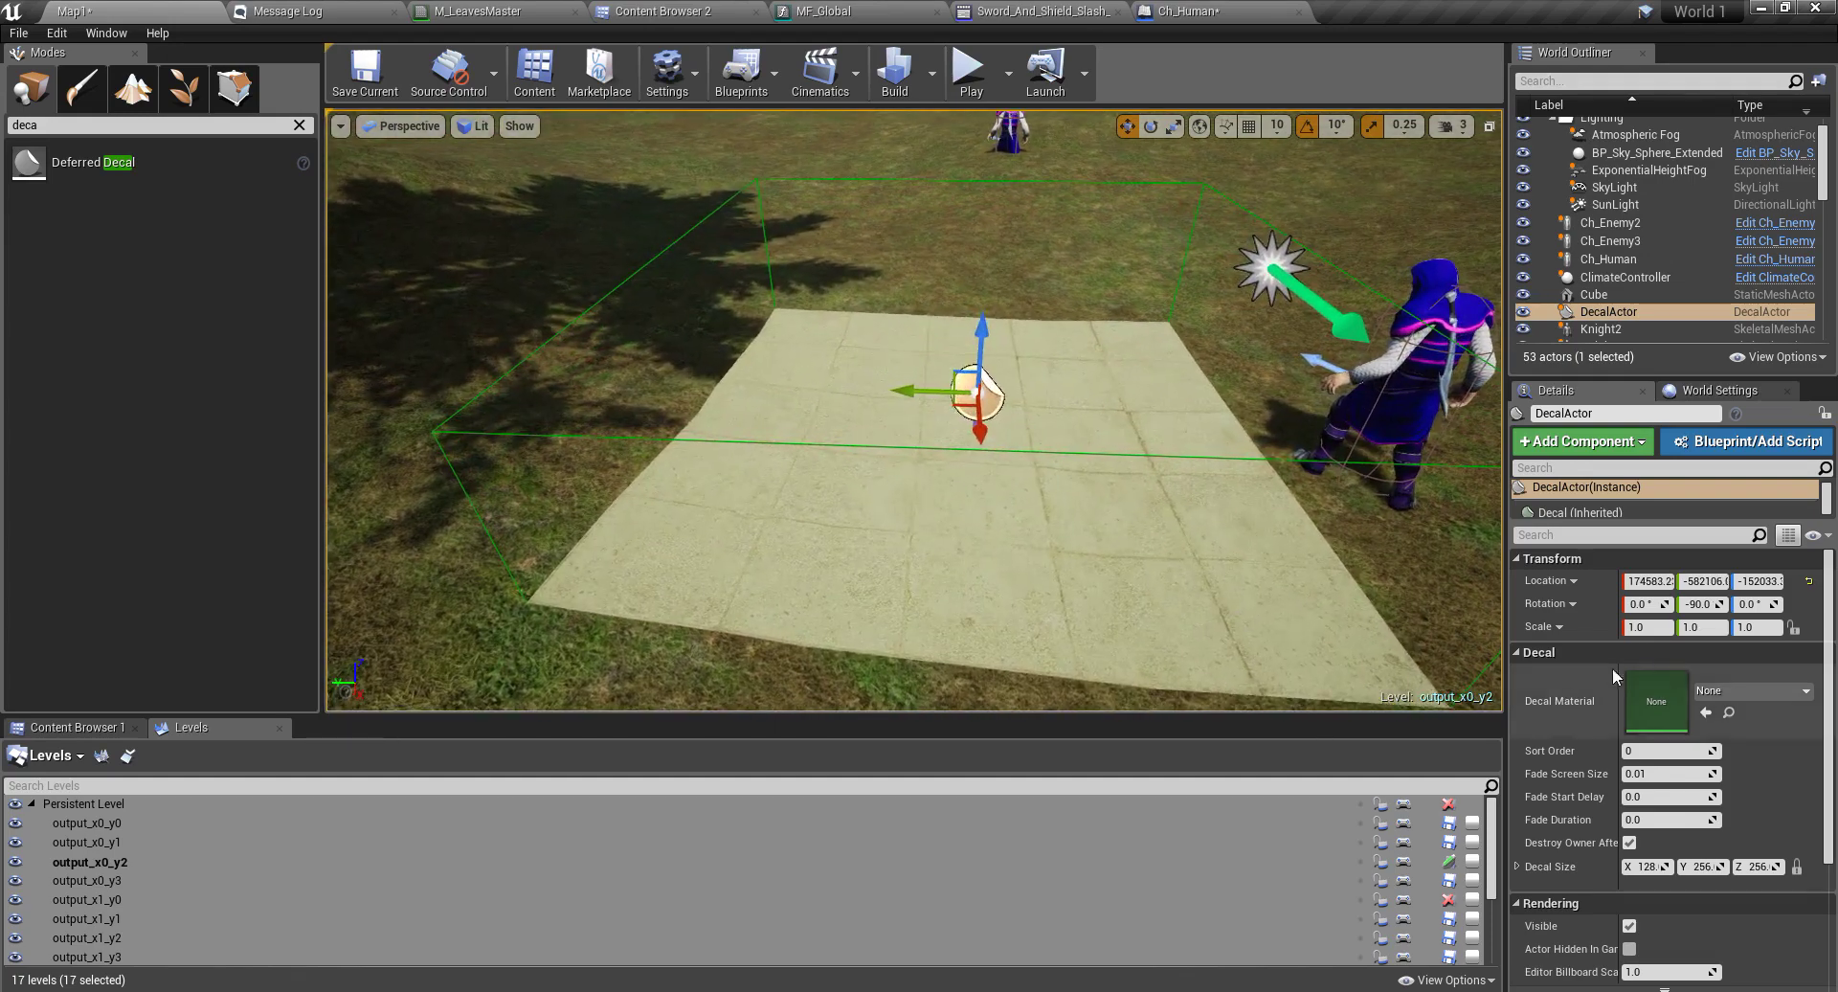
- Set the decal's Decal Size to X 5, Y 10 and Z 10
click(1646, 866)
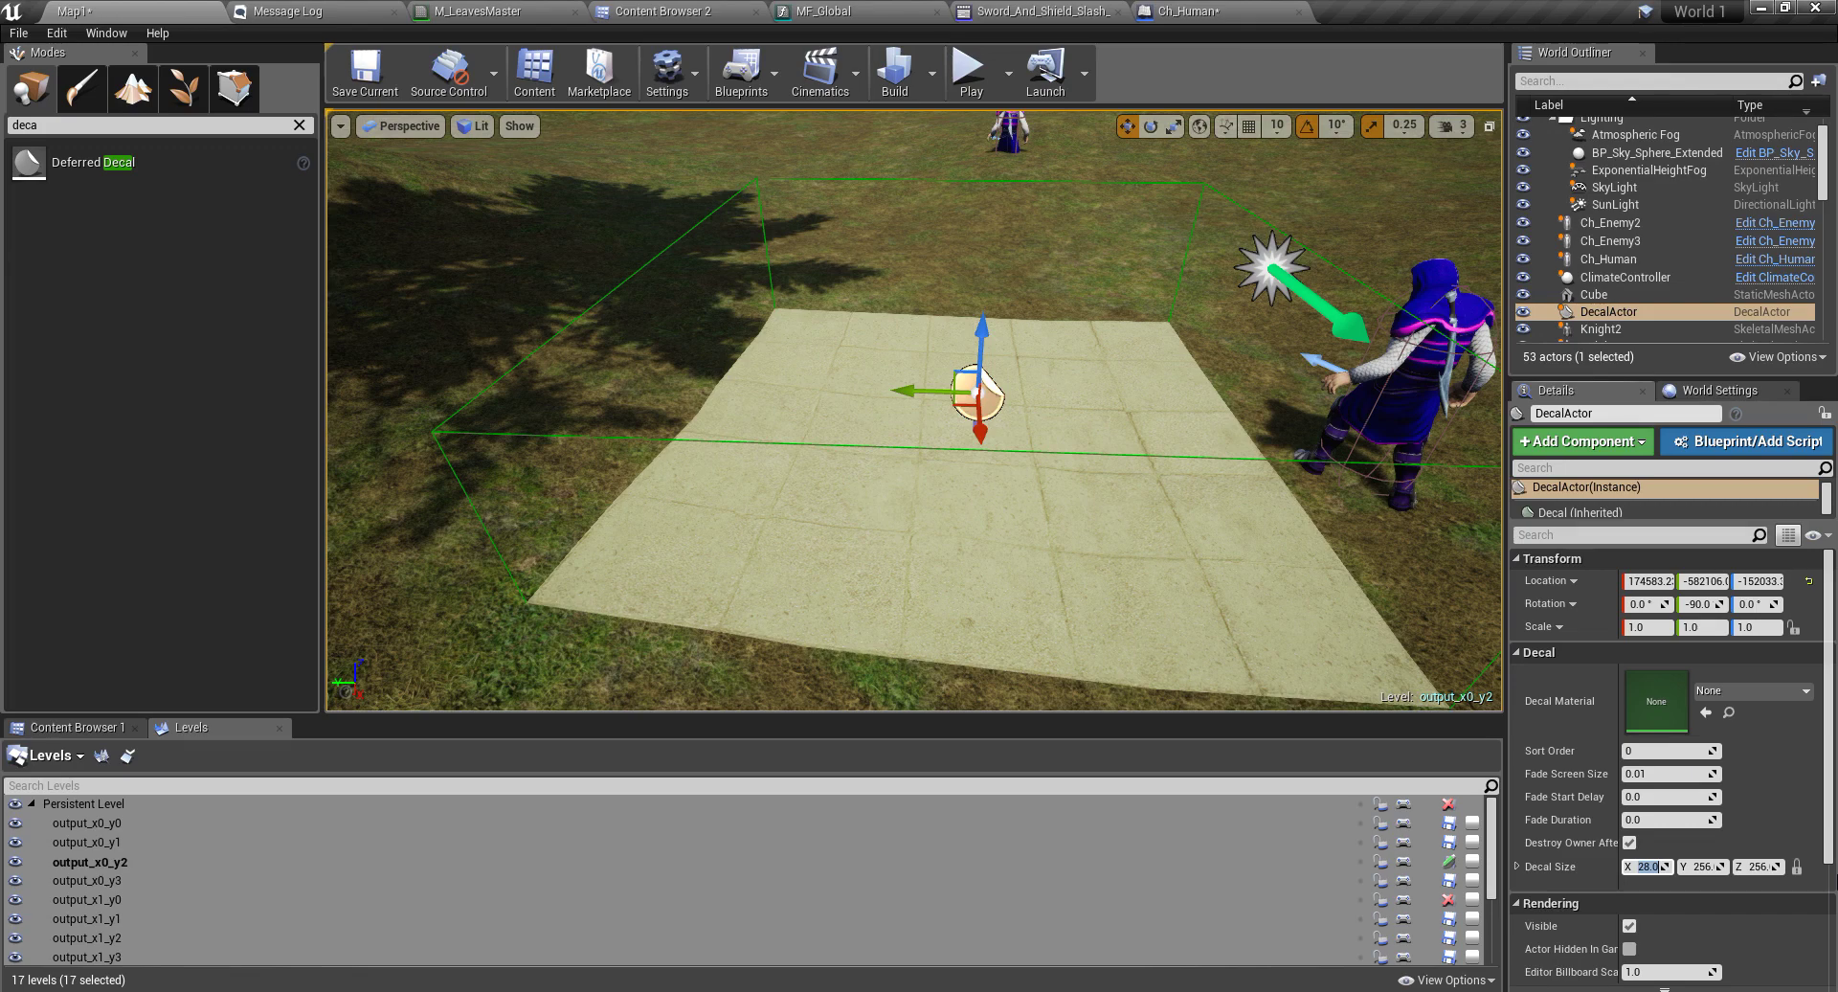
text(10)
key(Tab)
text(2)
key(Tab)
key(shift+Tab)
key(shift+Tab)
text(10)
key(Tab)
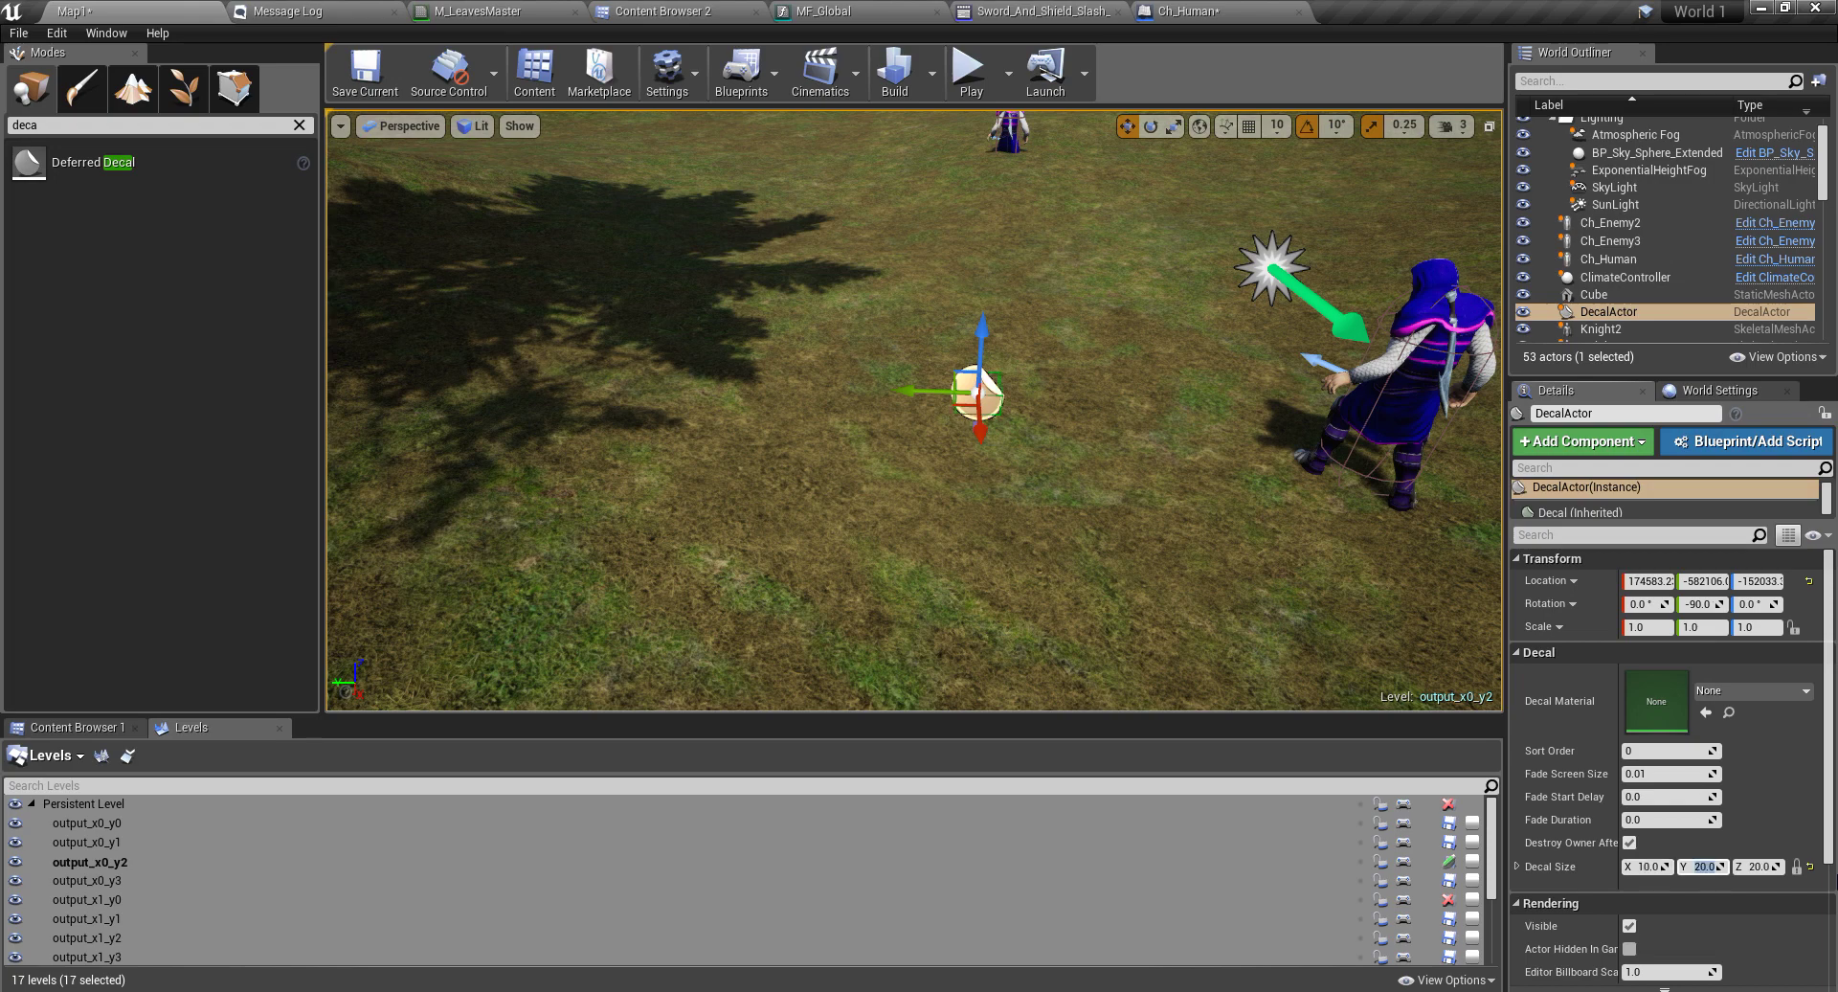
text(10)
key(Tab)
text(10)
key(Return)
- Lower the shrunken decal to about Z -152076 so it projects onto the grass
scroll(1068, 412, up, 5)
scroll(1081, 424, down, 3)
right_drag(1083, 423, 1169, 419)
drag(926, 369, 901, 609)
right_drag(902, 610, 862, 662)
key(w)
scroll(880, 595, down, 4)
right_drag(881, 595, 888, 543)
key(s)
key(w)
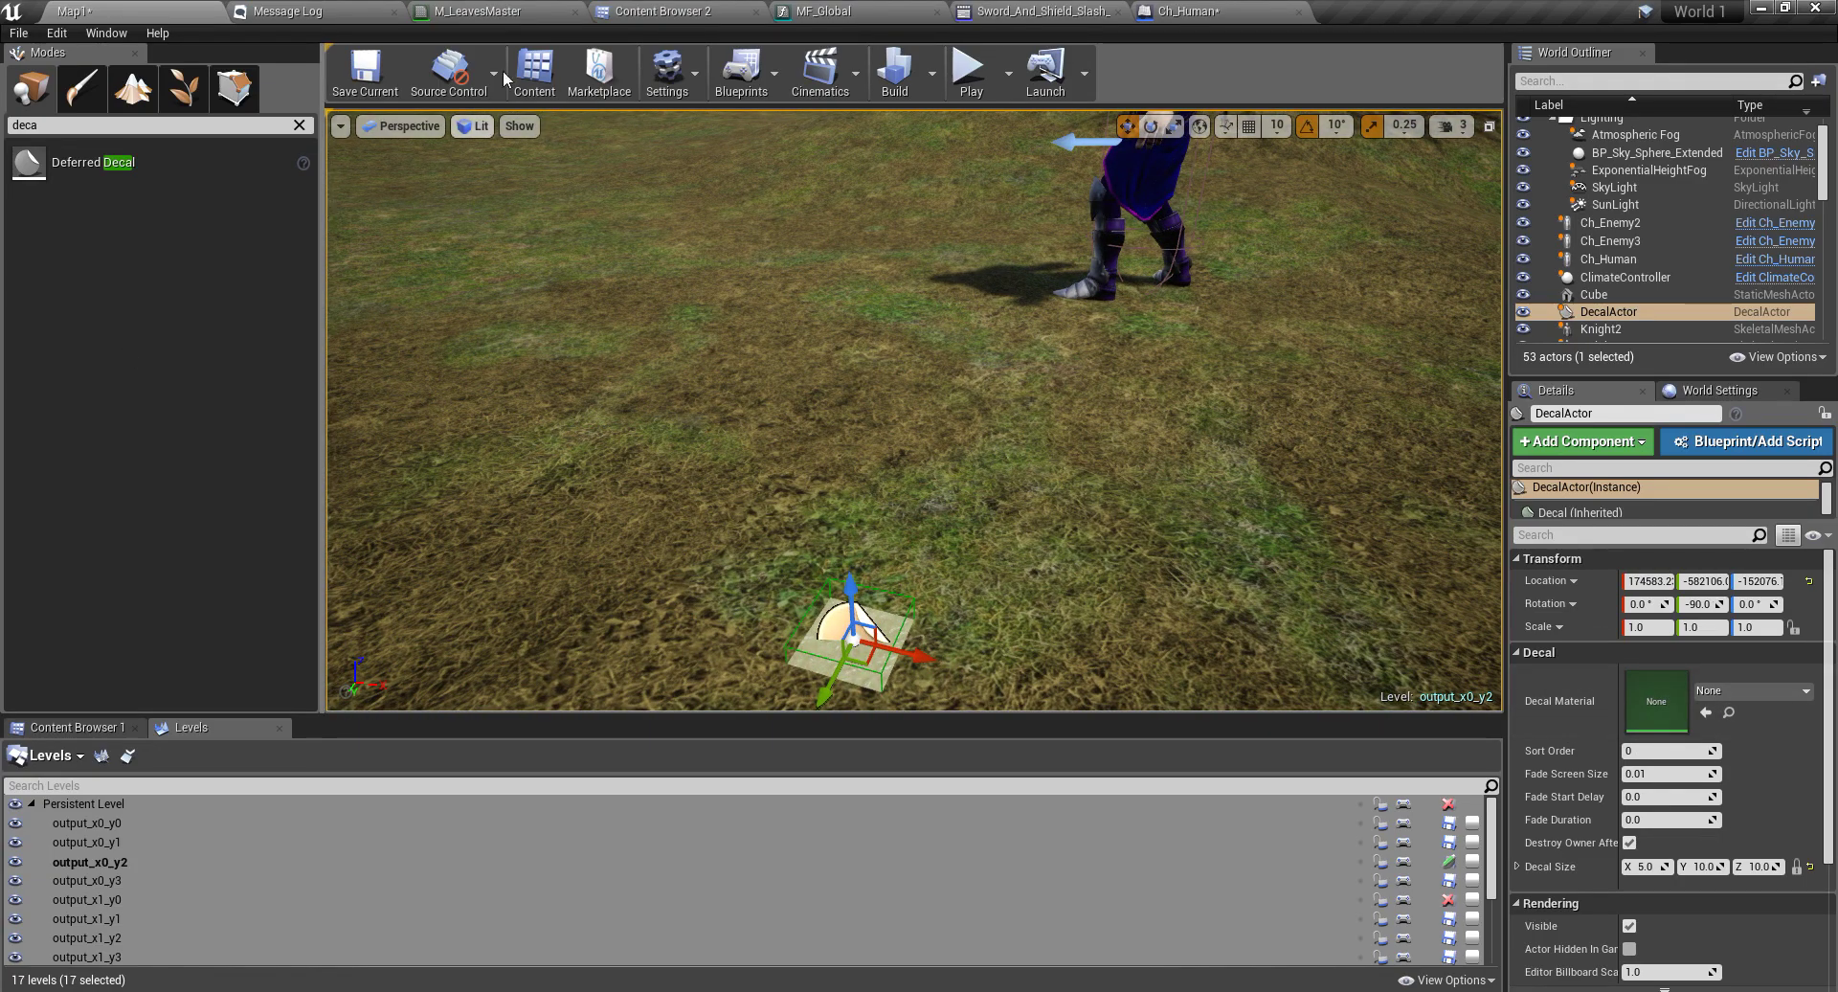
- Clear the asset search in the content browser and open the Materials folder
click(654, 10)
click(698, 134)
key(Left)
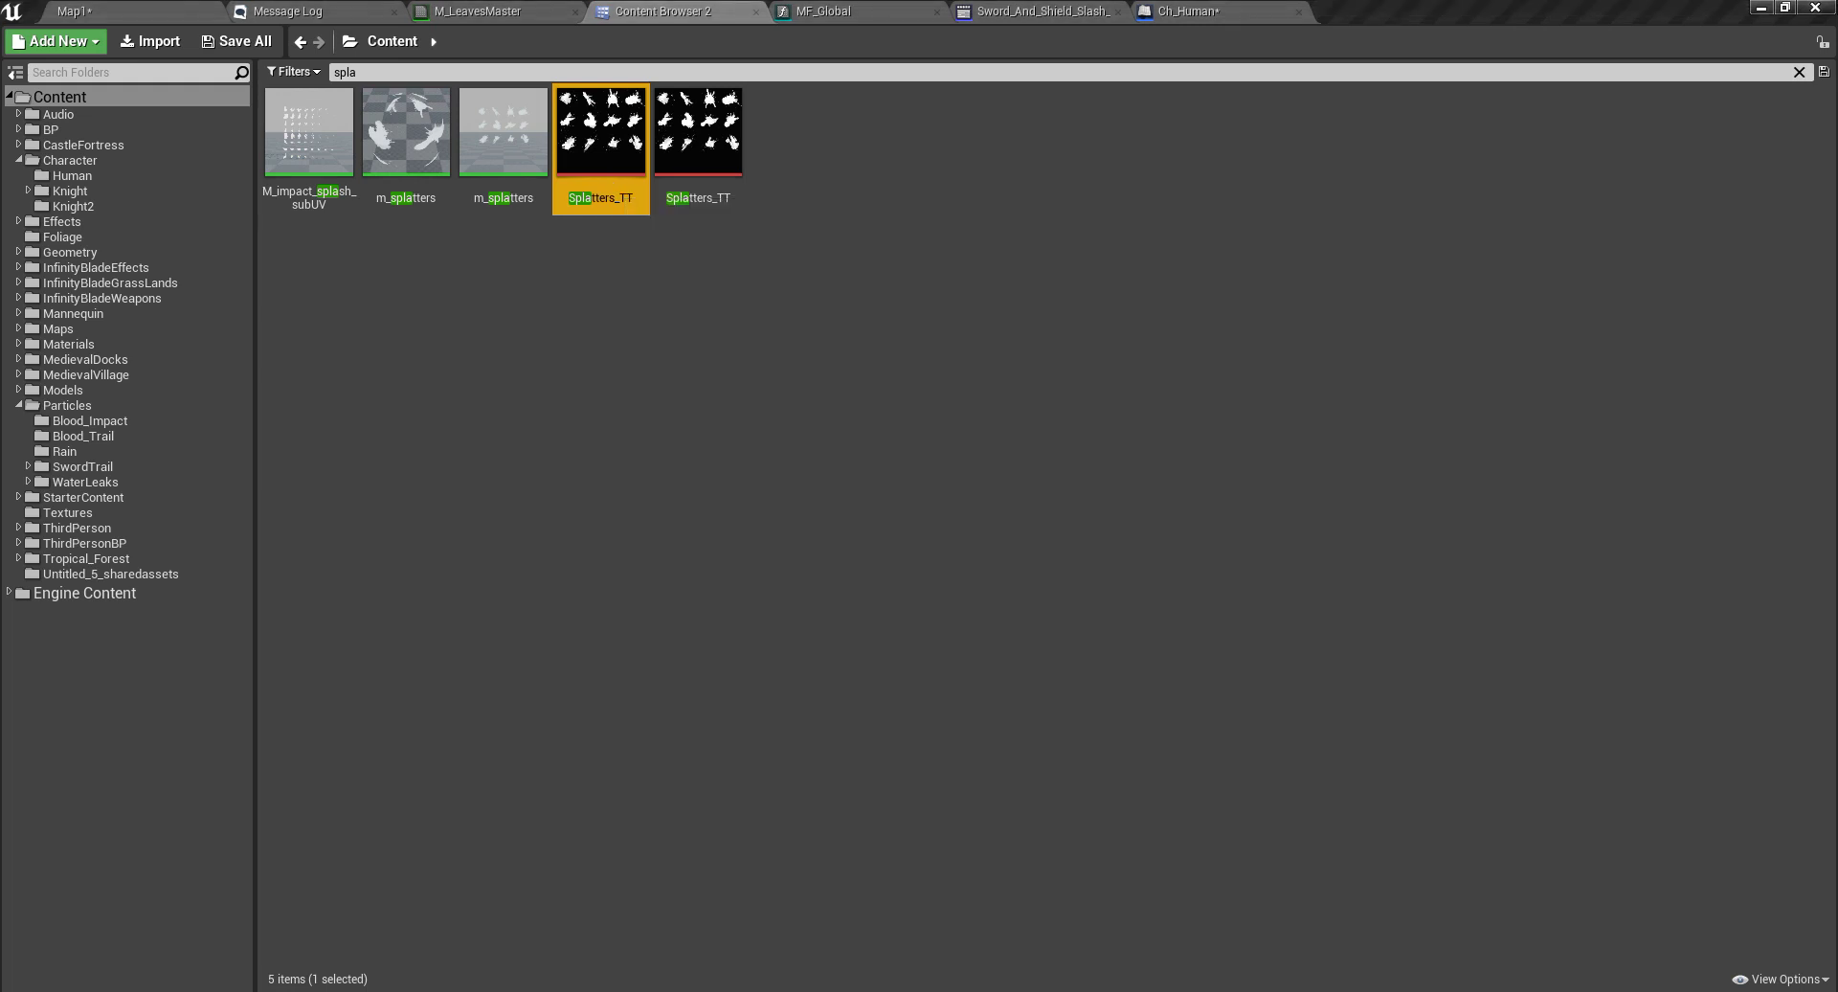
click(1799, 72)
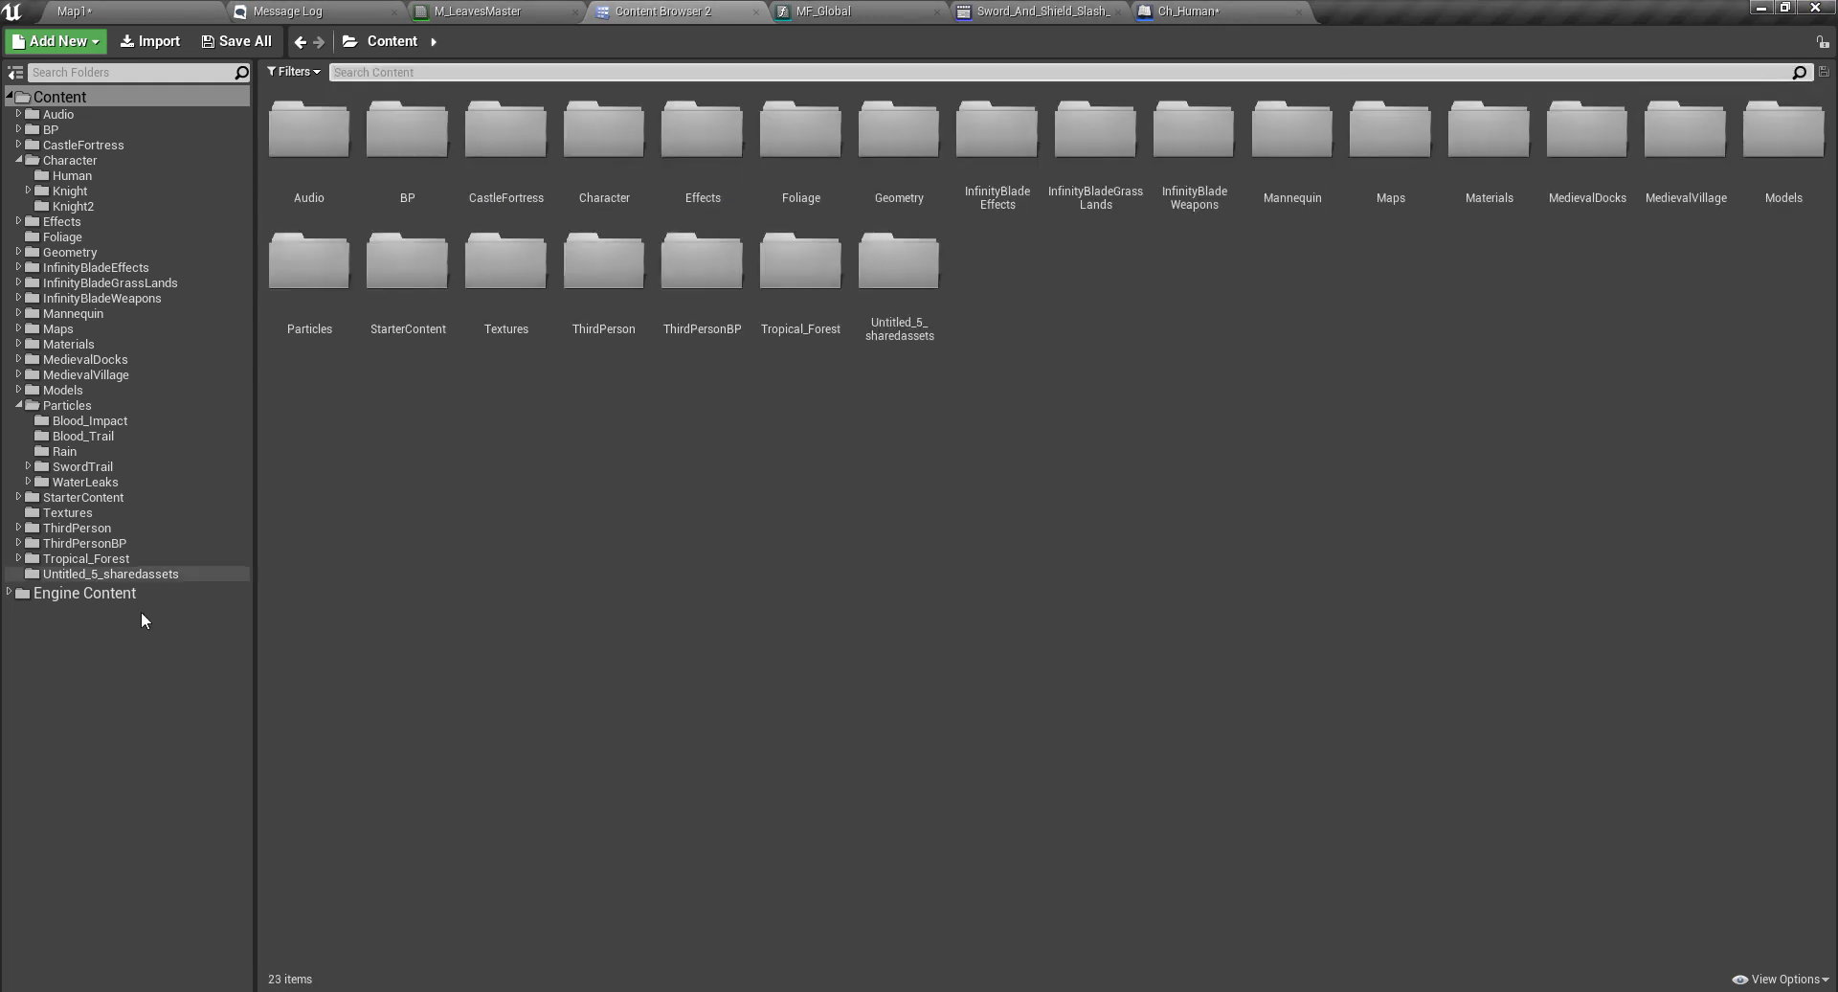
click(67, 161)
click(75, 330)
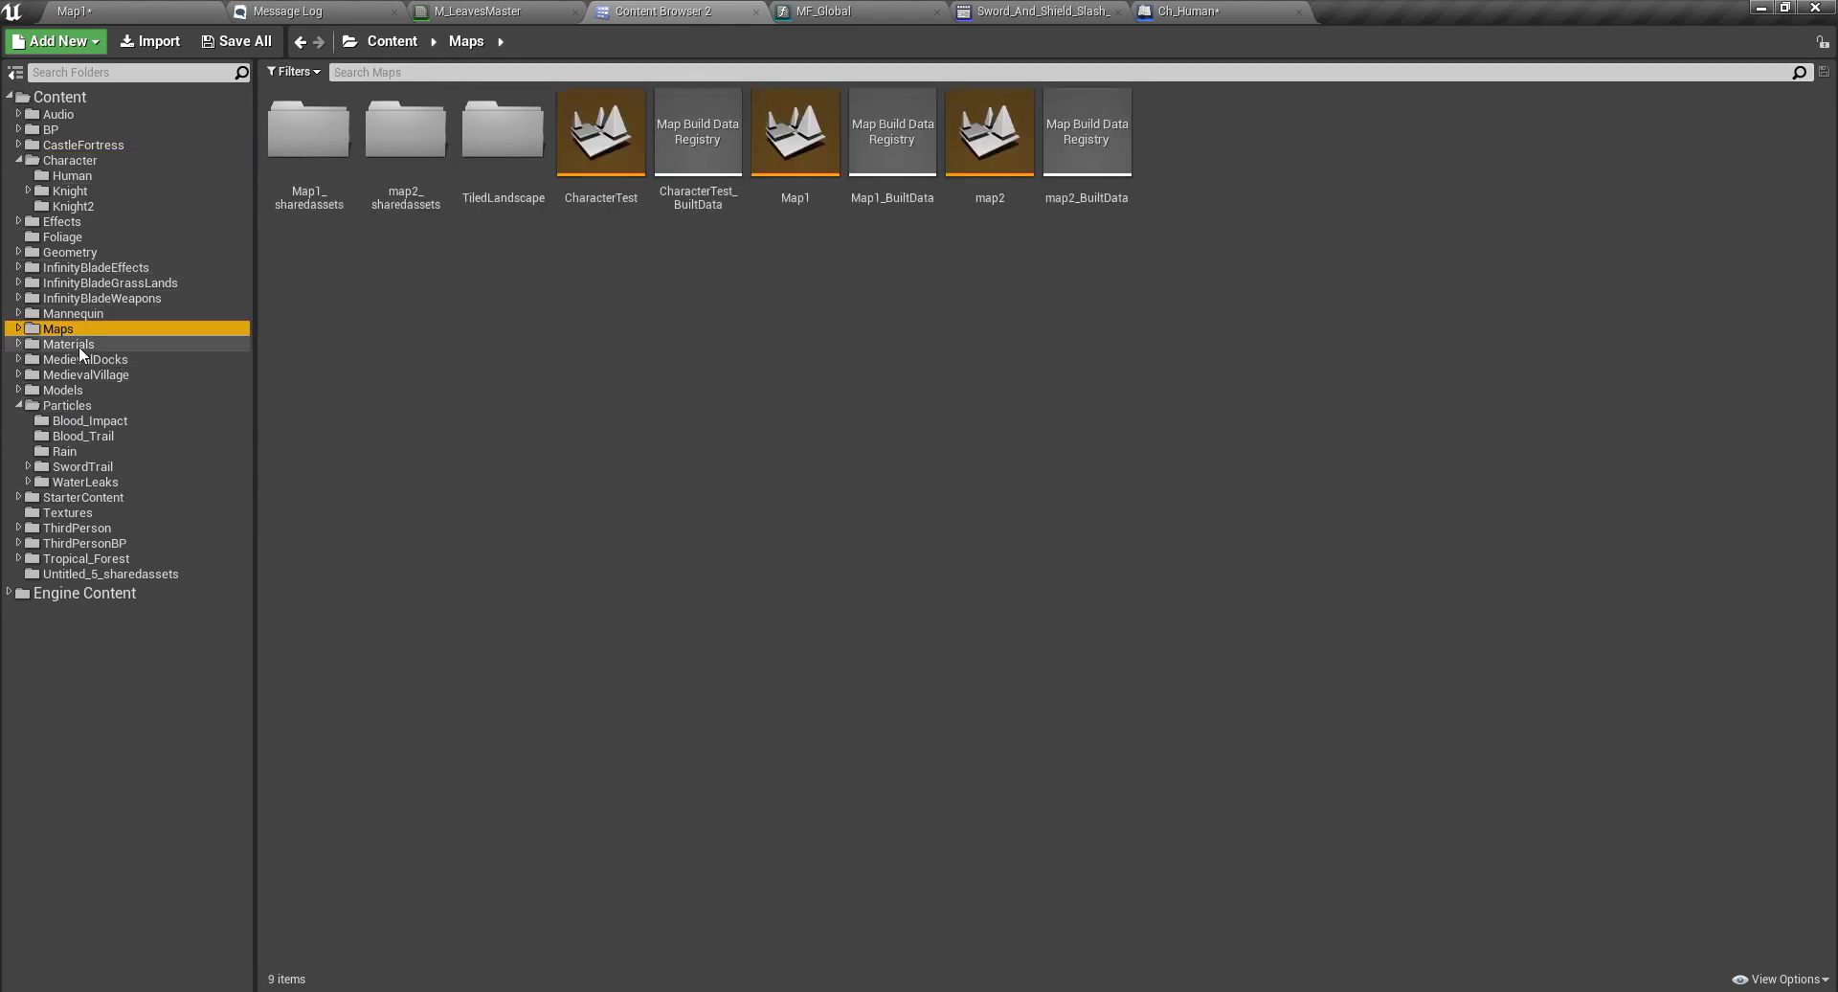
click(79, 345)
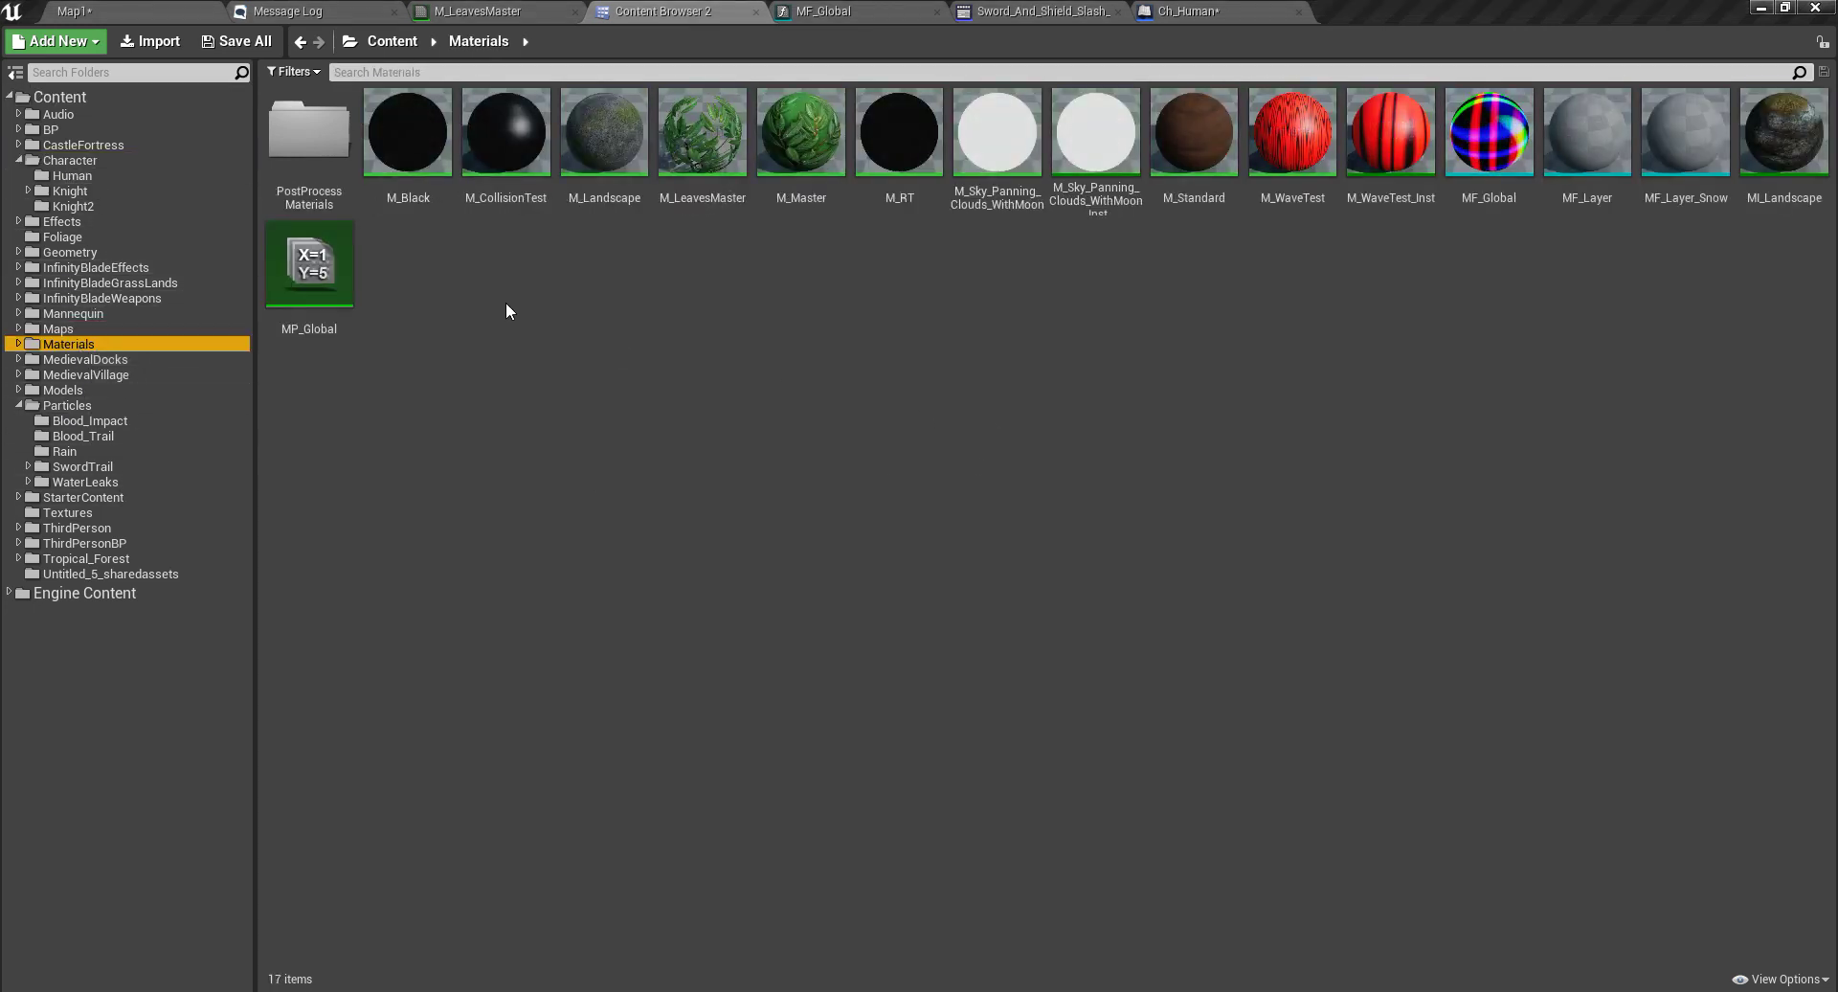
- Create a new material named M_Decal in the Materials folder and open it for editing
right_click(628, 304)
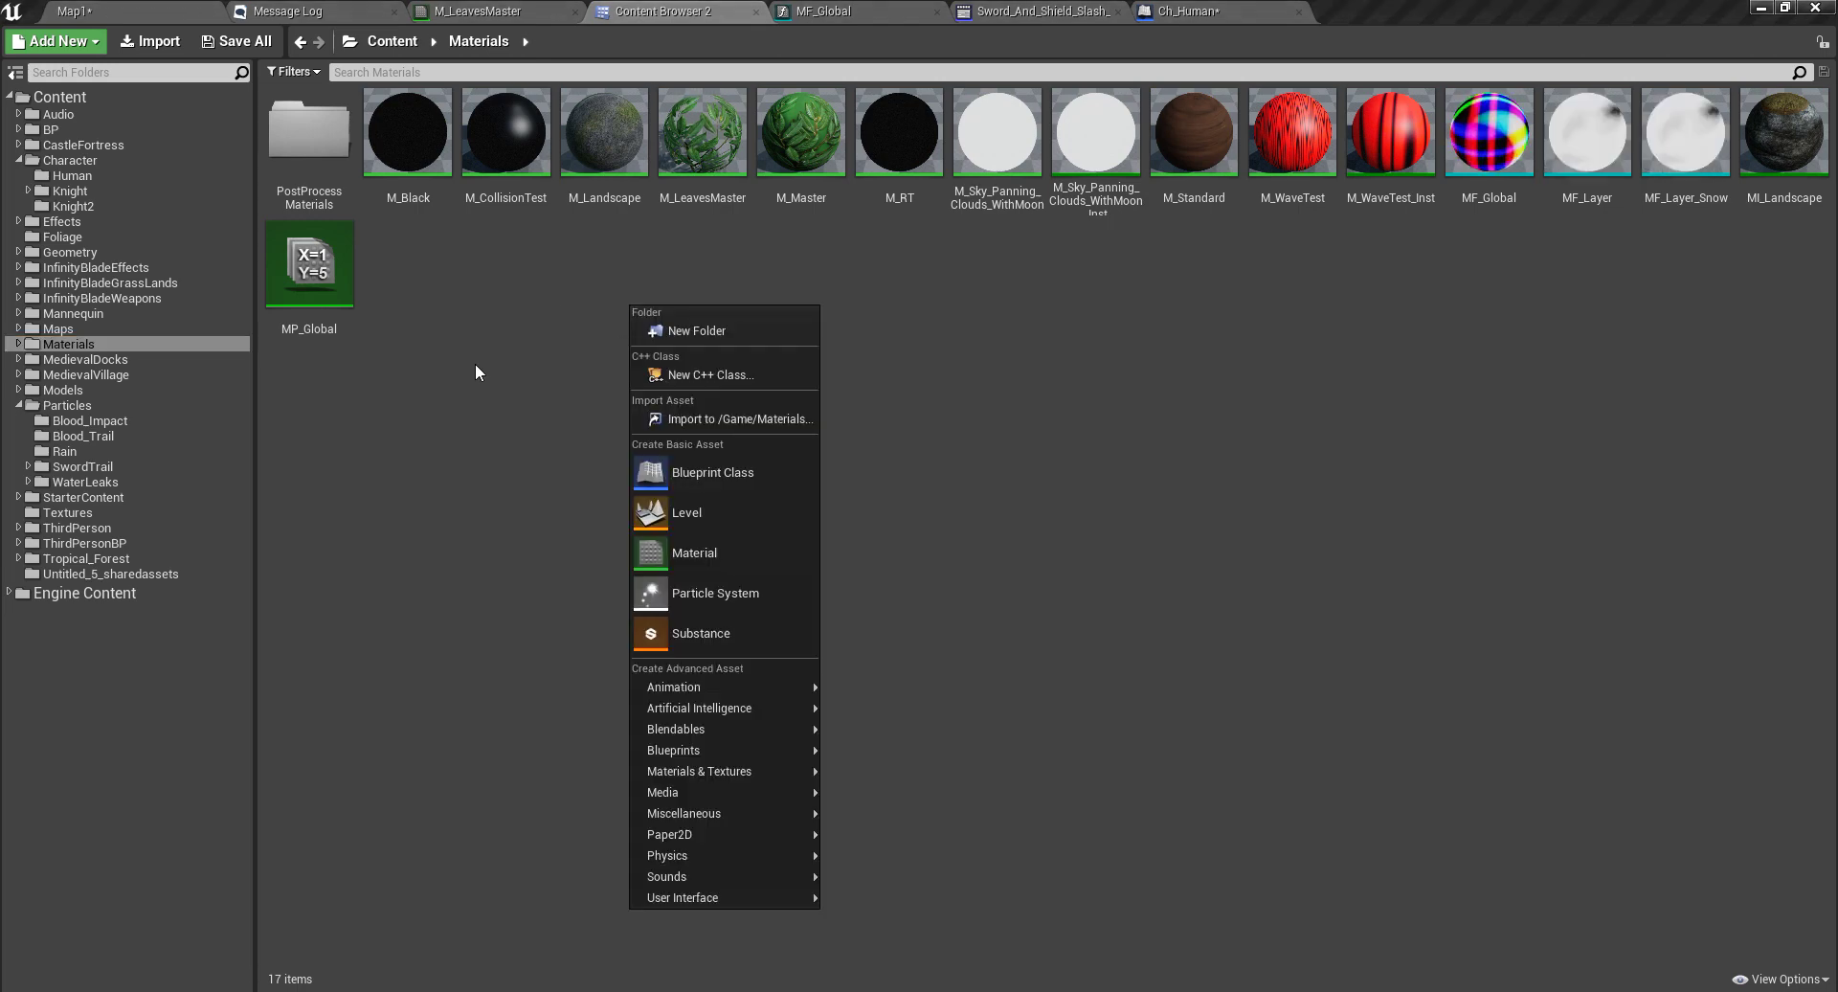
click(758, 543)
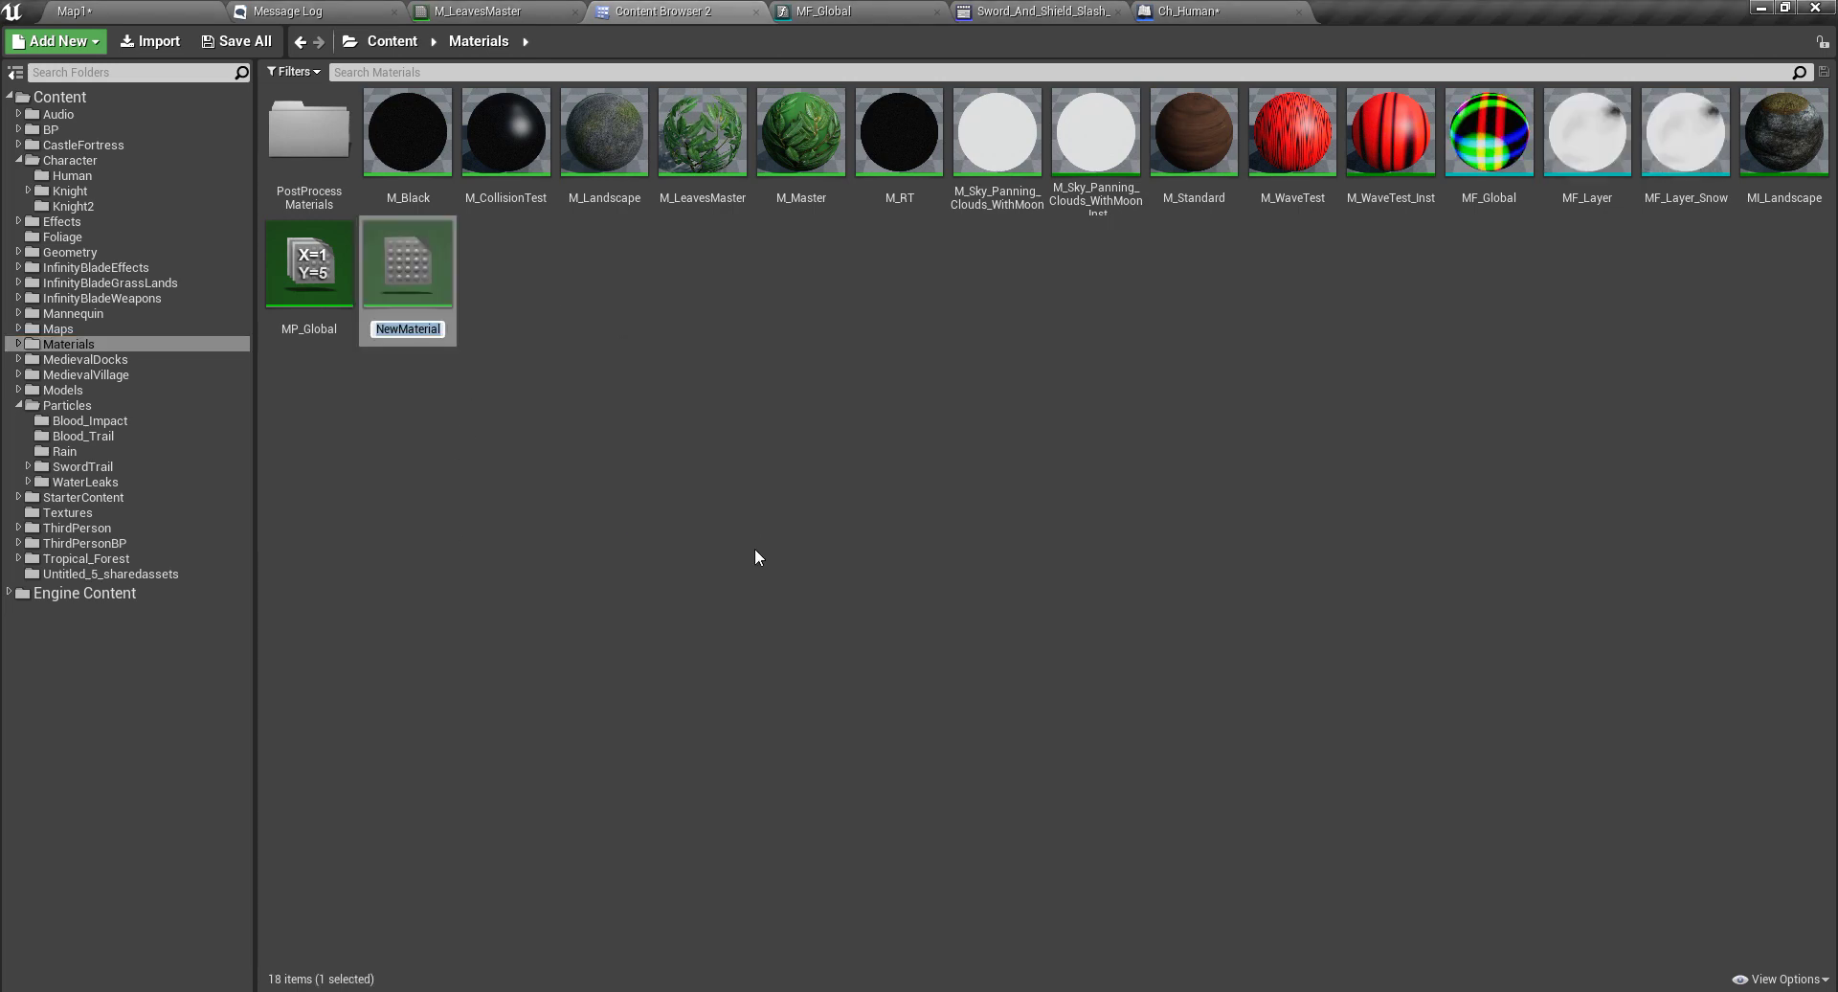
text(M_Decal)
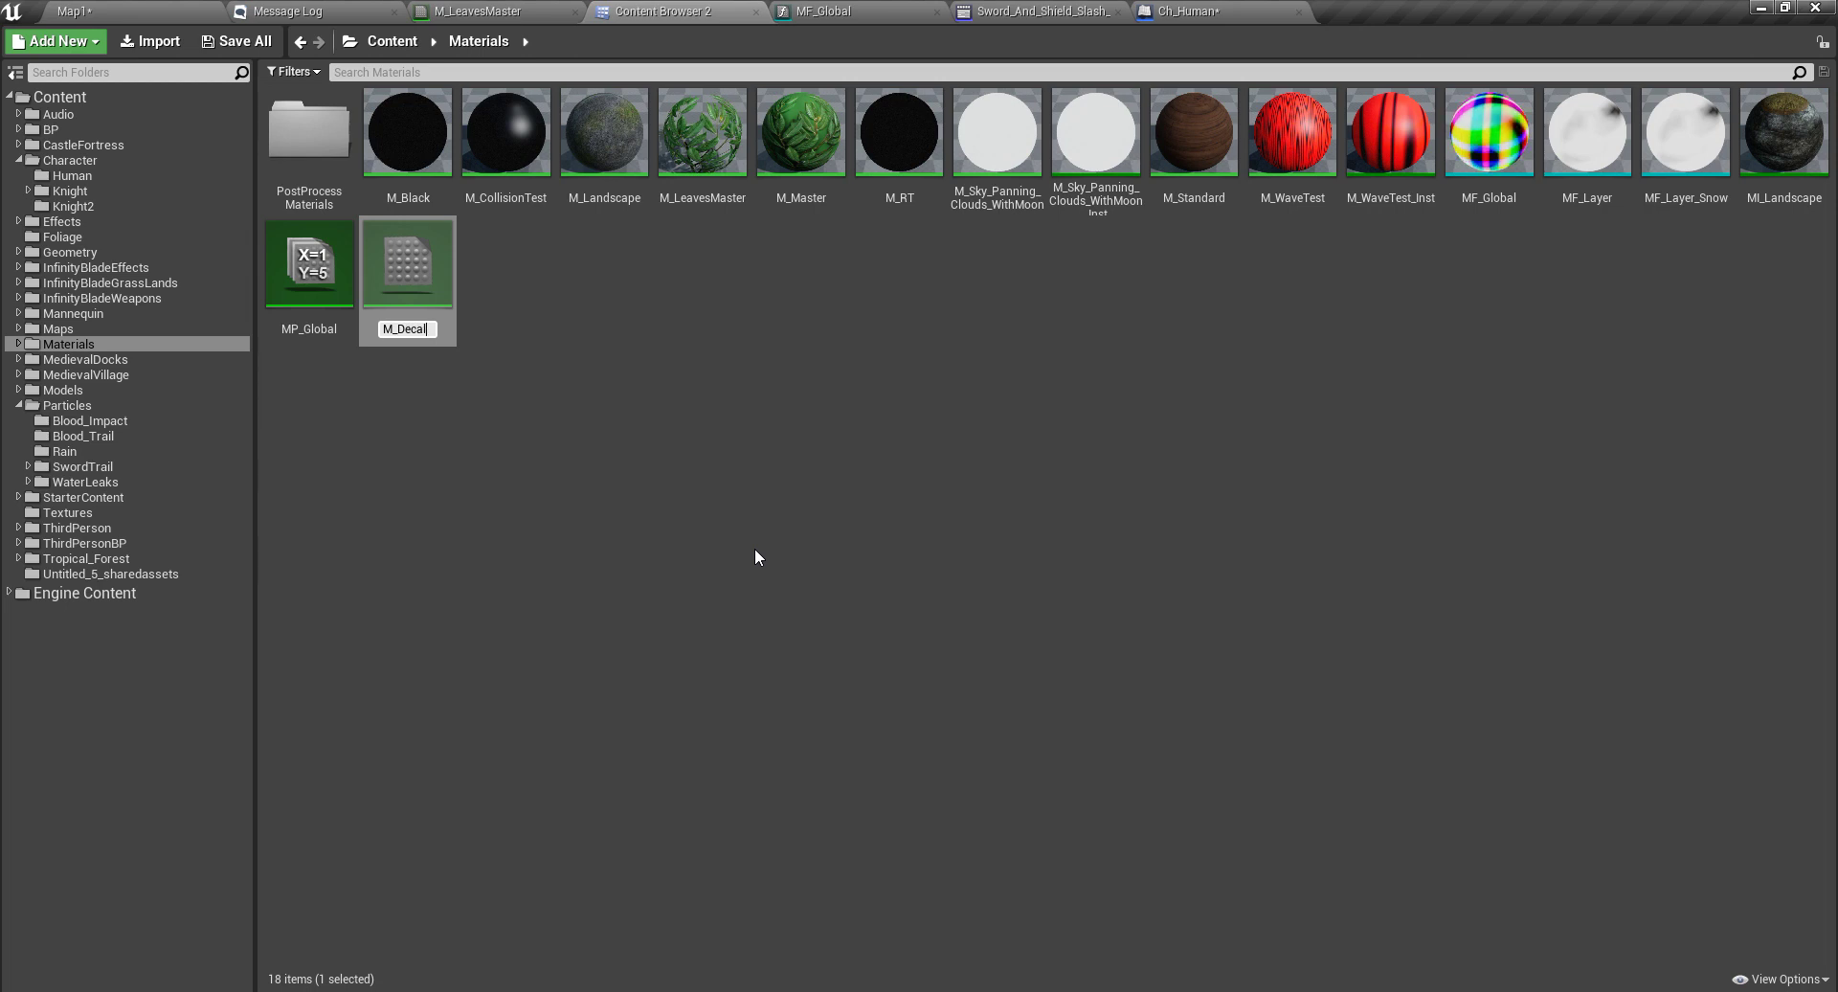
key(Return)
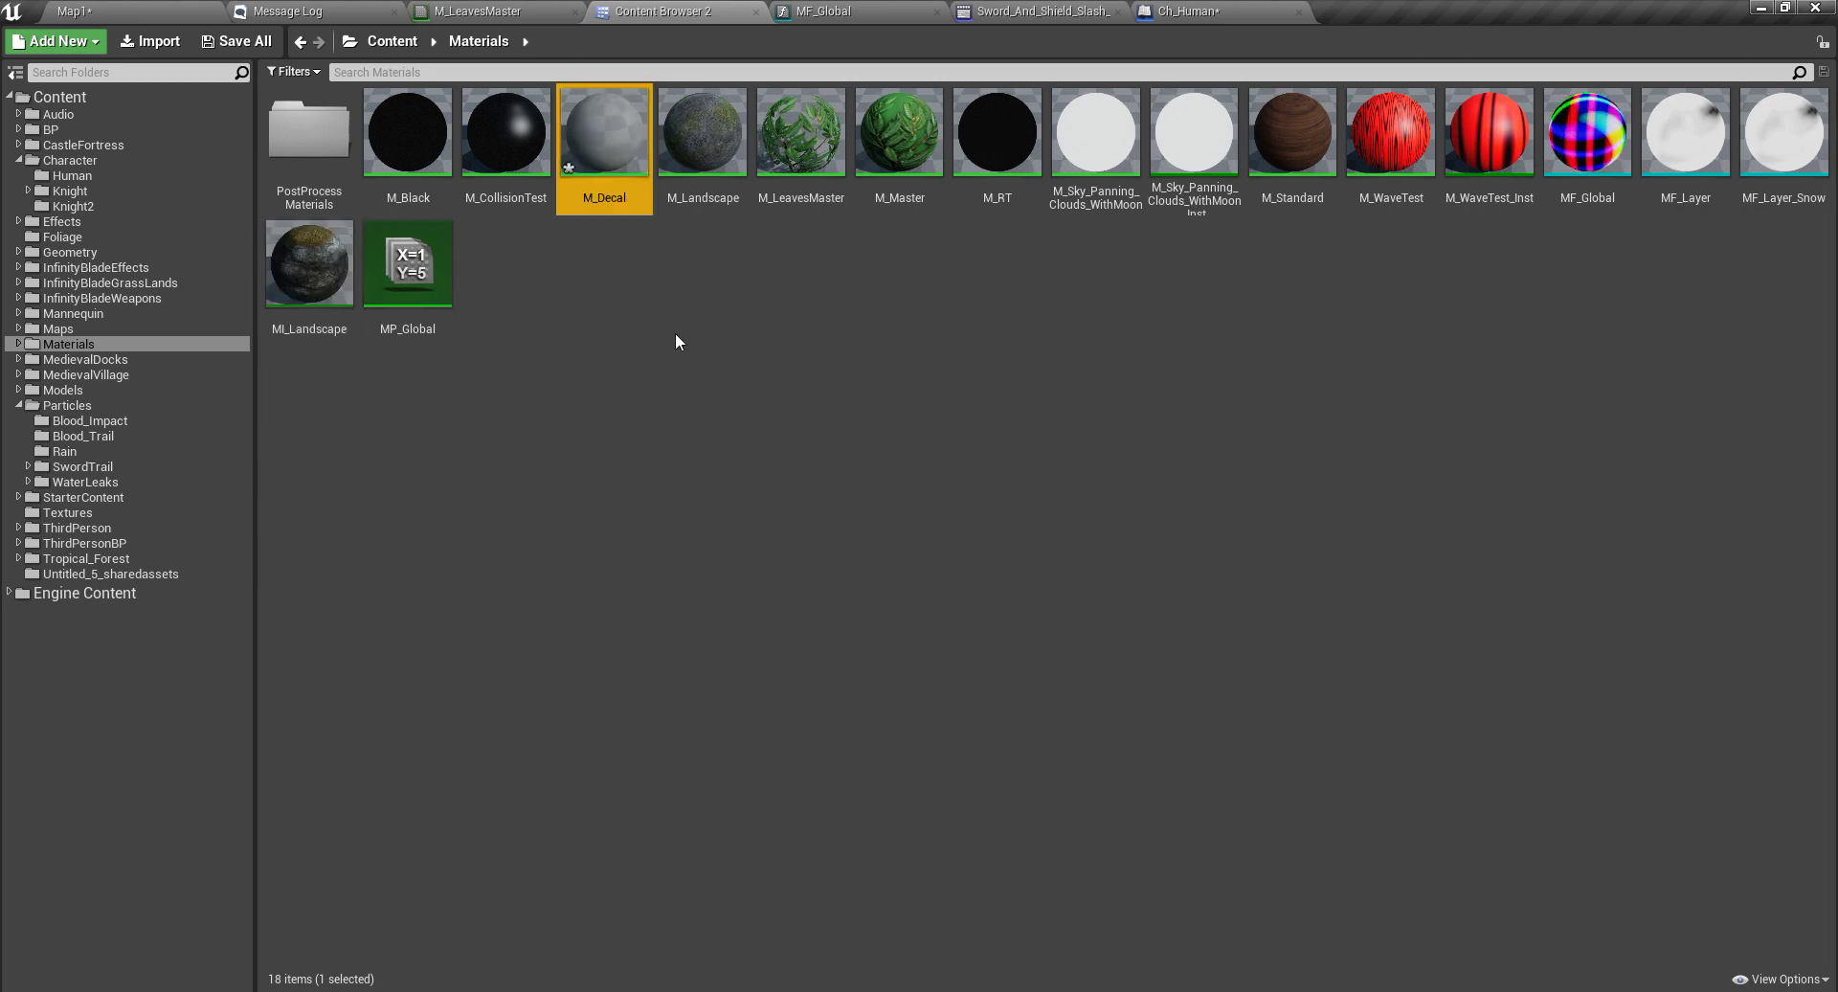
double_click(622, 138)
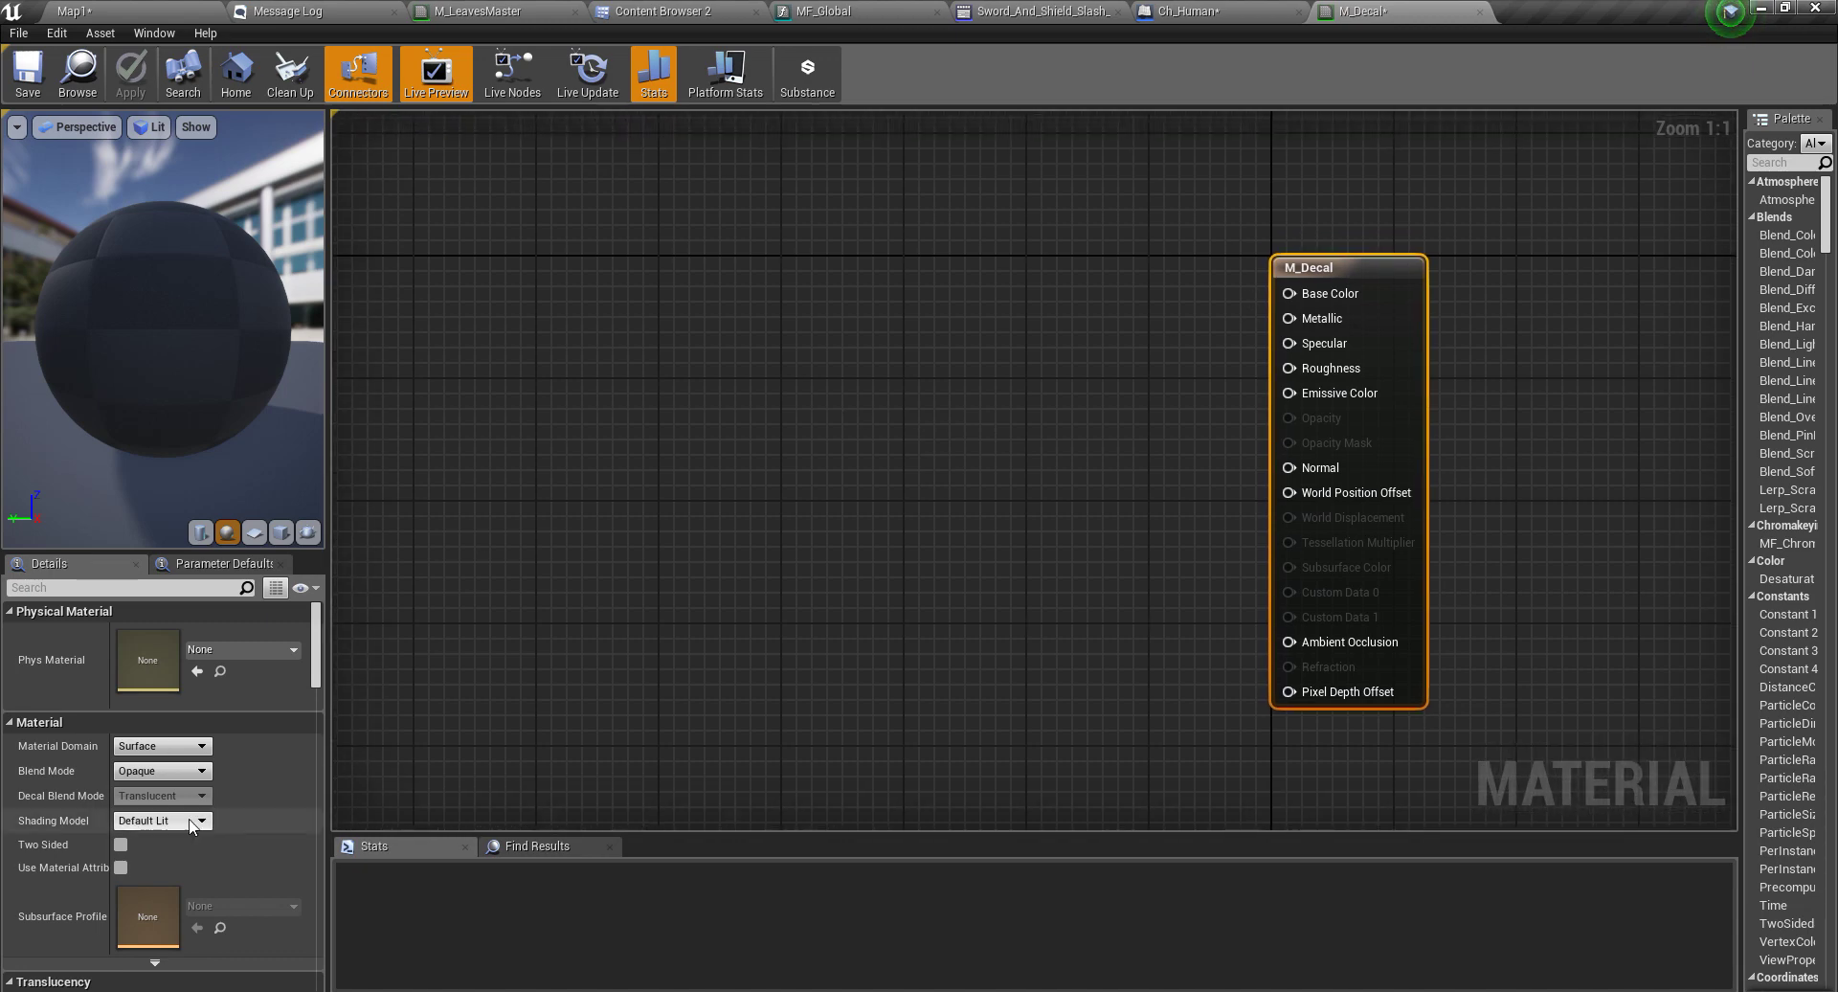
- Set M_Decal's Material Domain to Deferred Decal and its Blend Mode to Translucent, and widen the details area
click(164, 746)
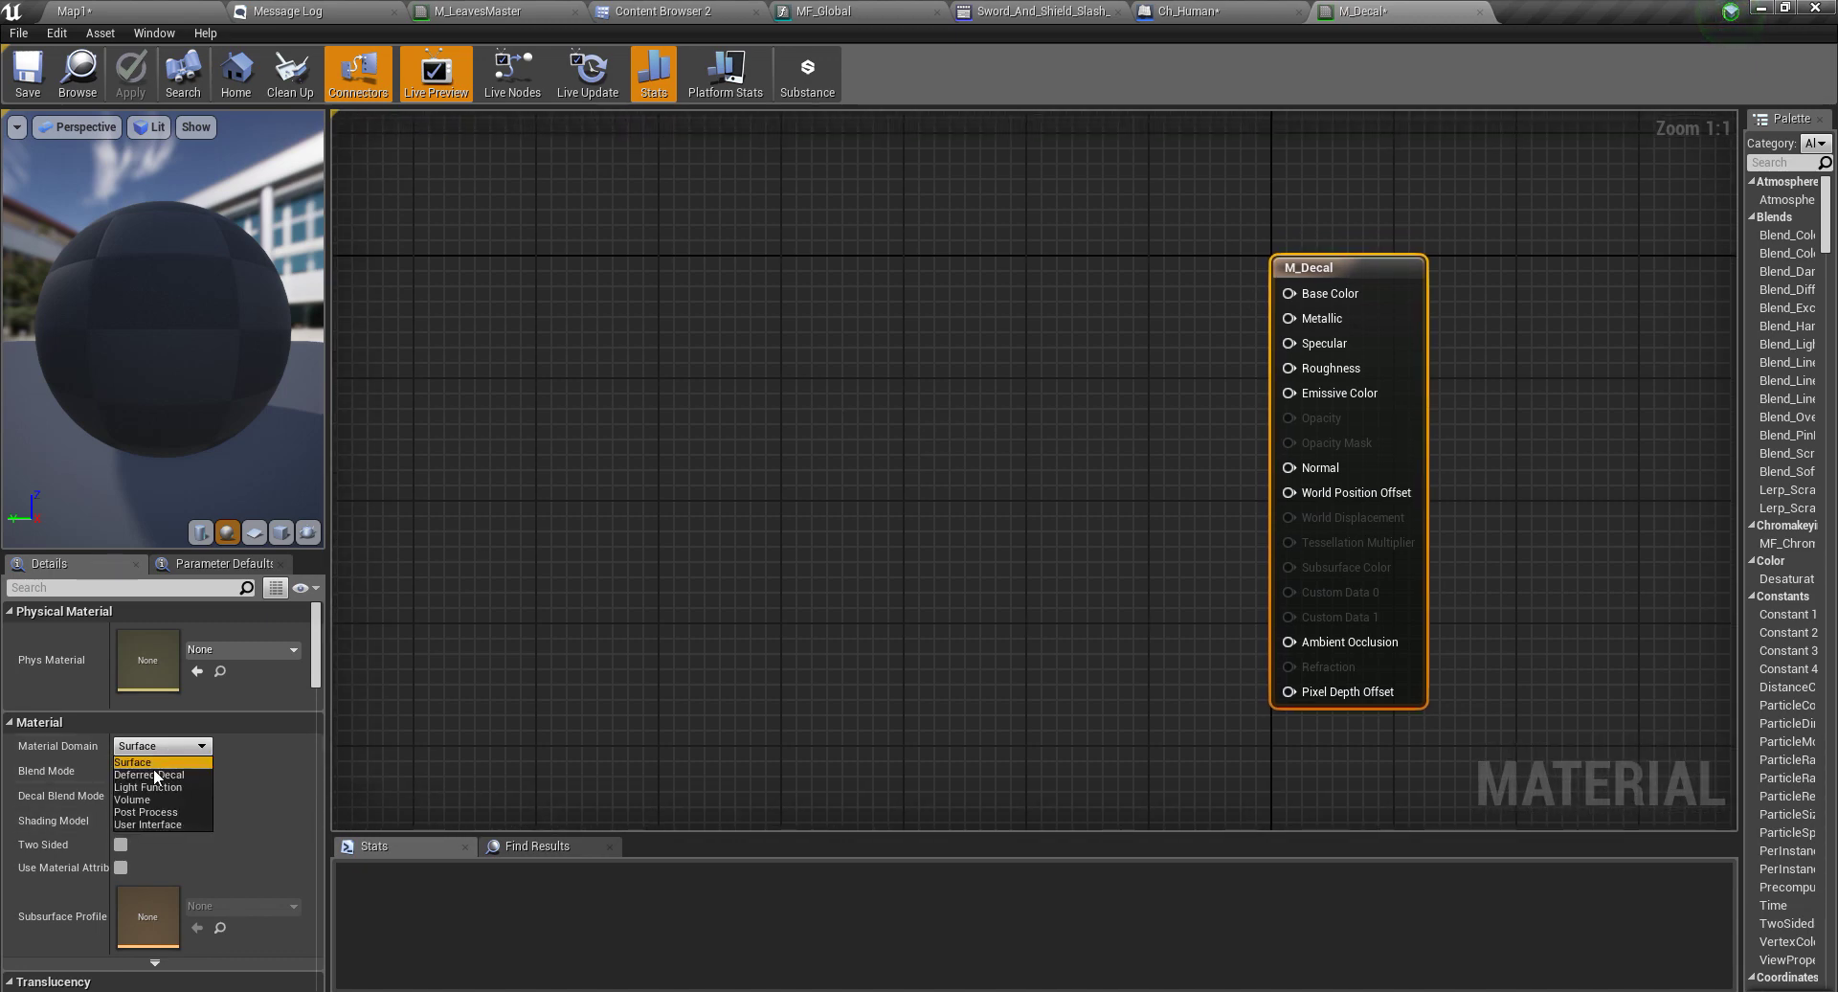
click(154, 775)
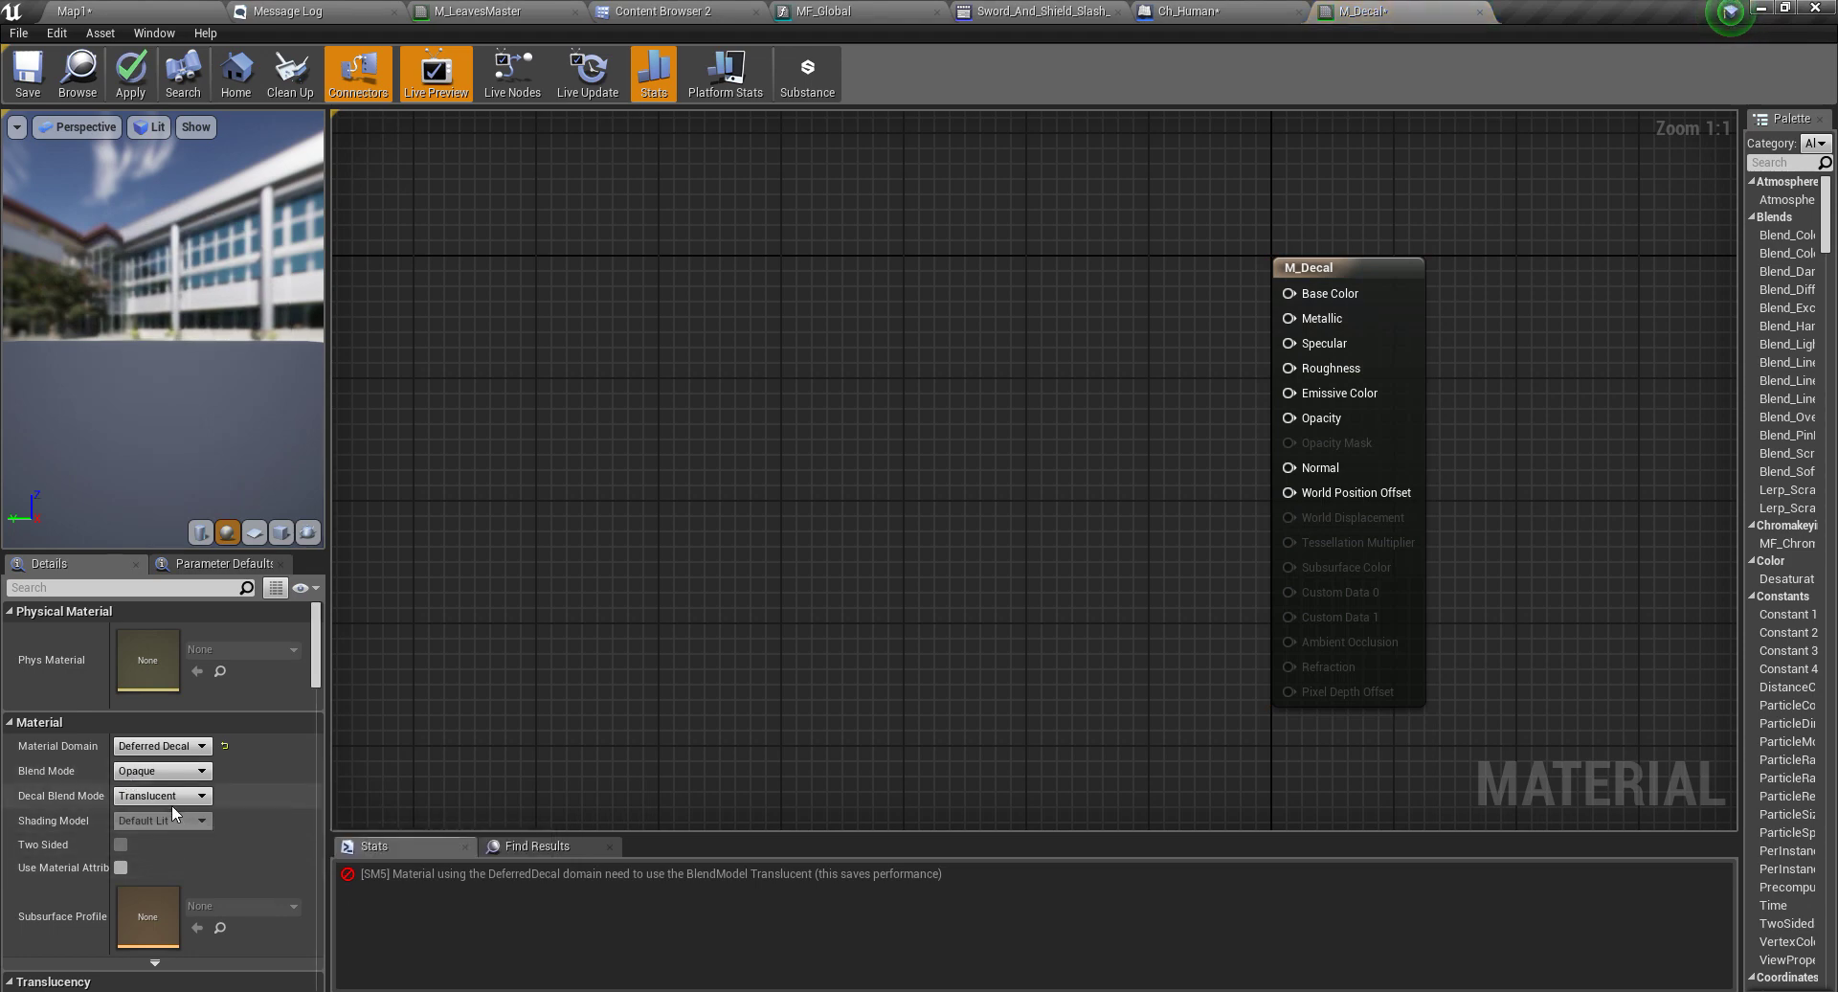
click(154, 771)
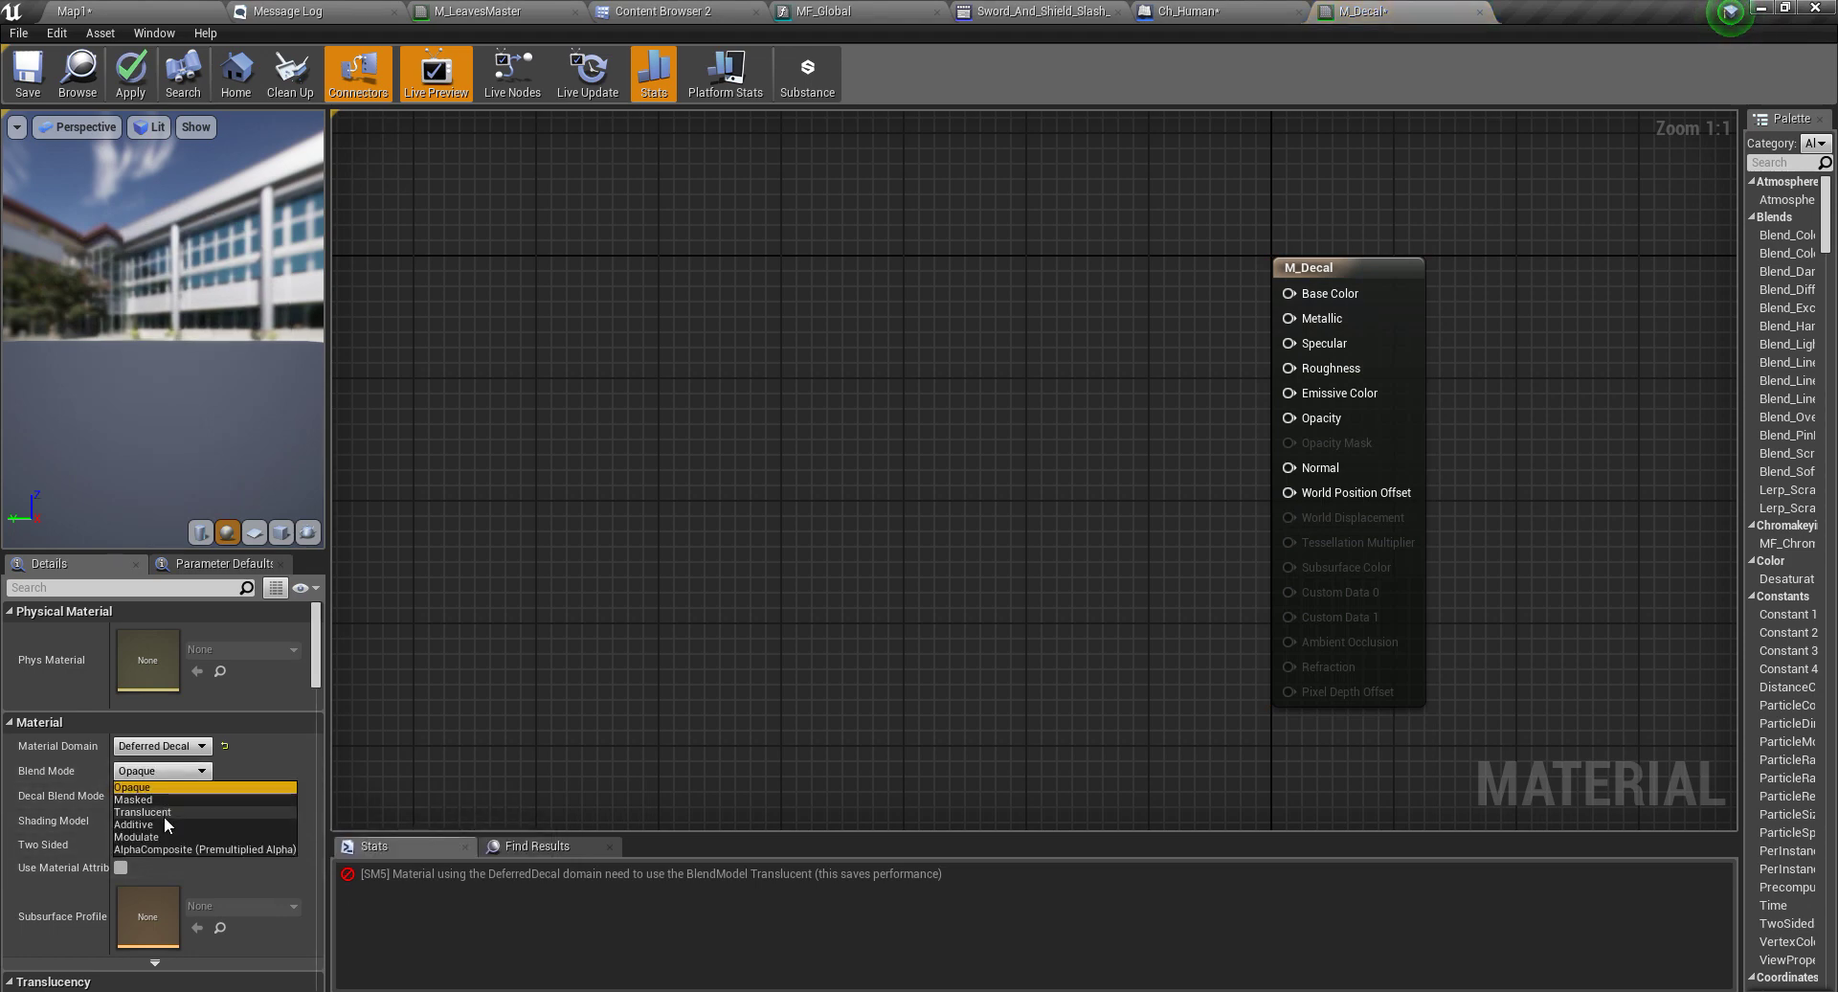
click(159, 811)
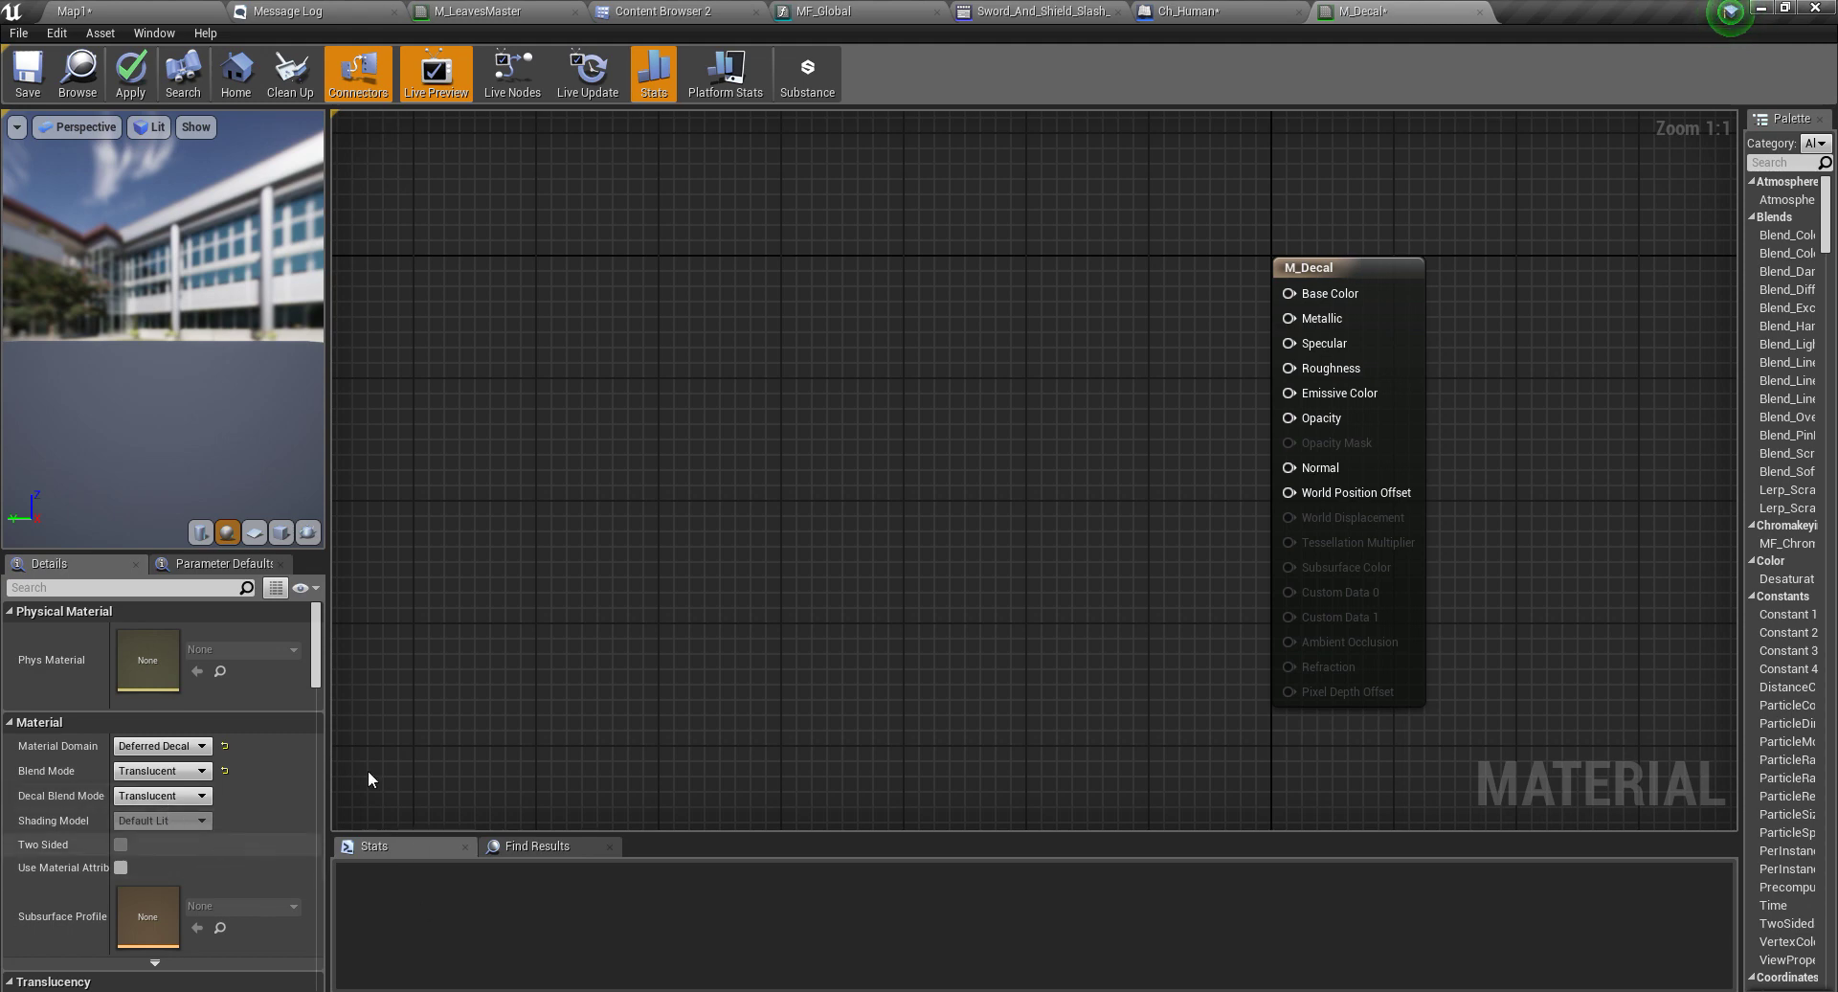
right_drag(814, 395, 818, 468)
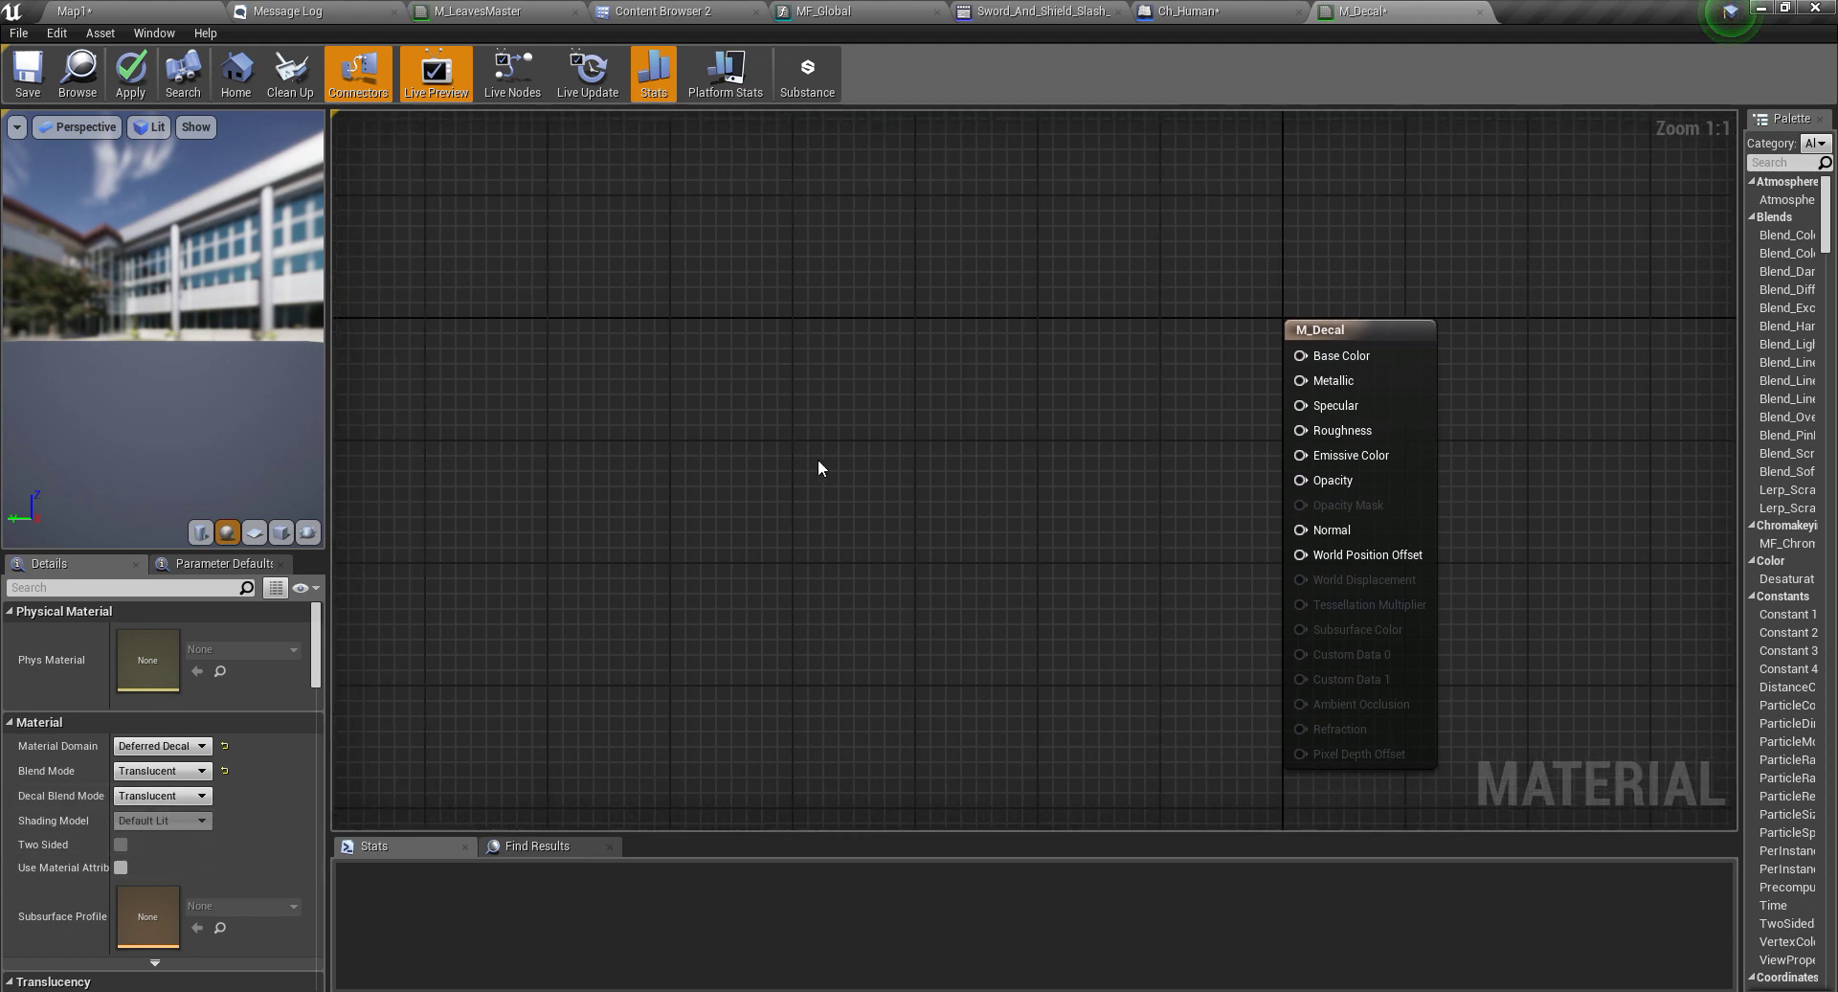
drag(335, 330, 400, 331)
right_drag(895, 478, 959, 427)
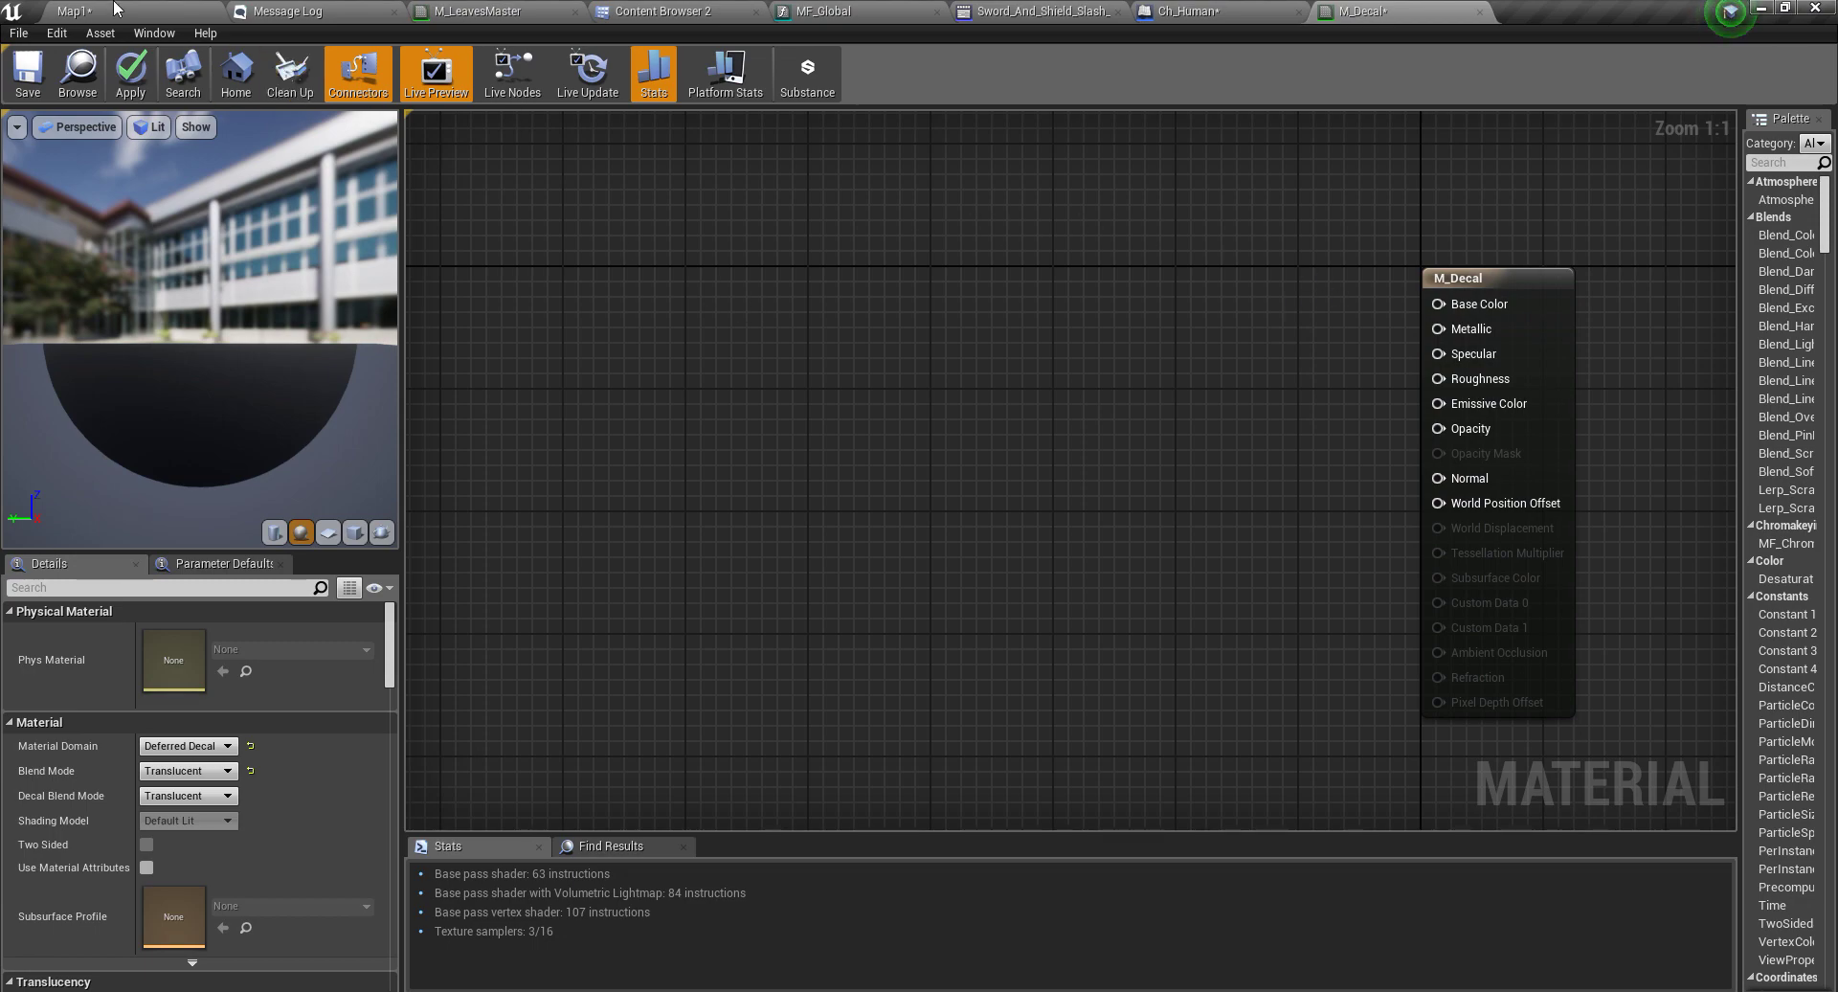
- Search all content for "splat" and add the Splatters_TT texture to the M_Decal graph as a Texture Sample
click(670, 10)
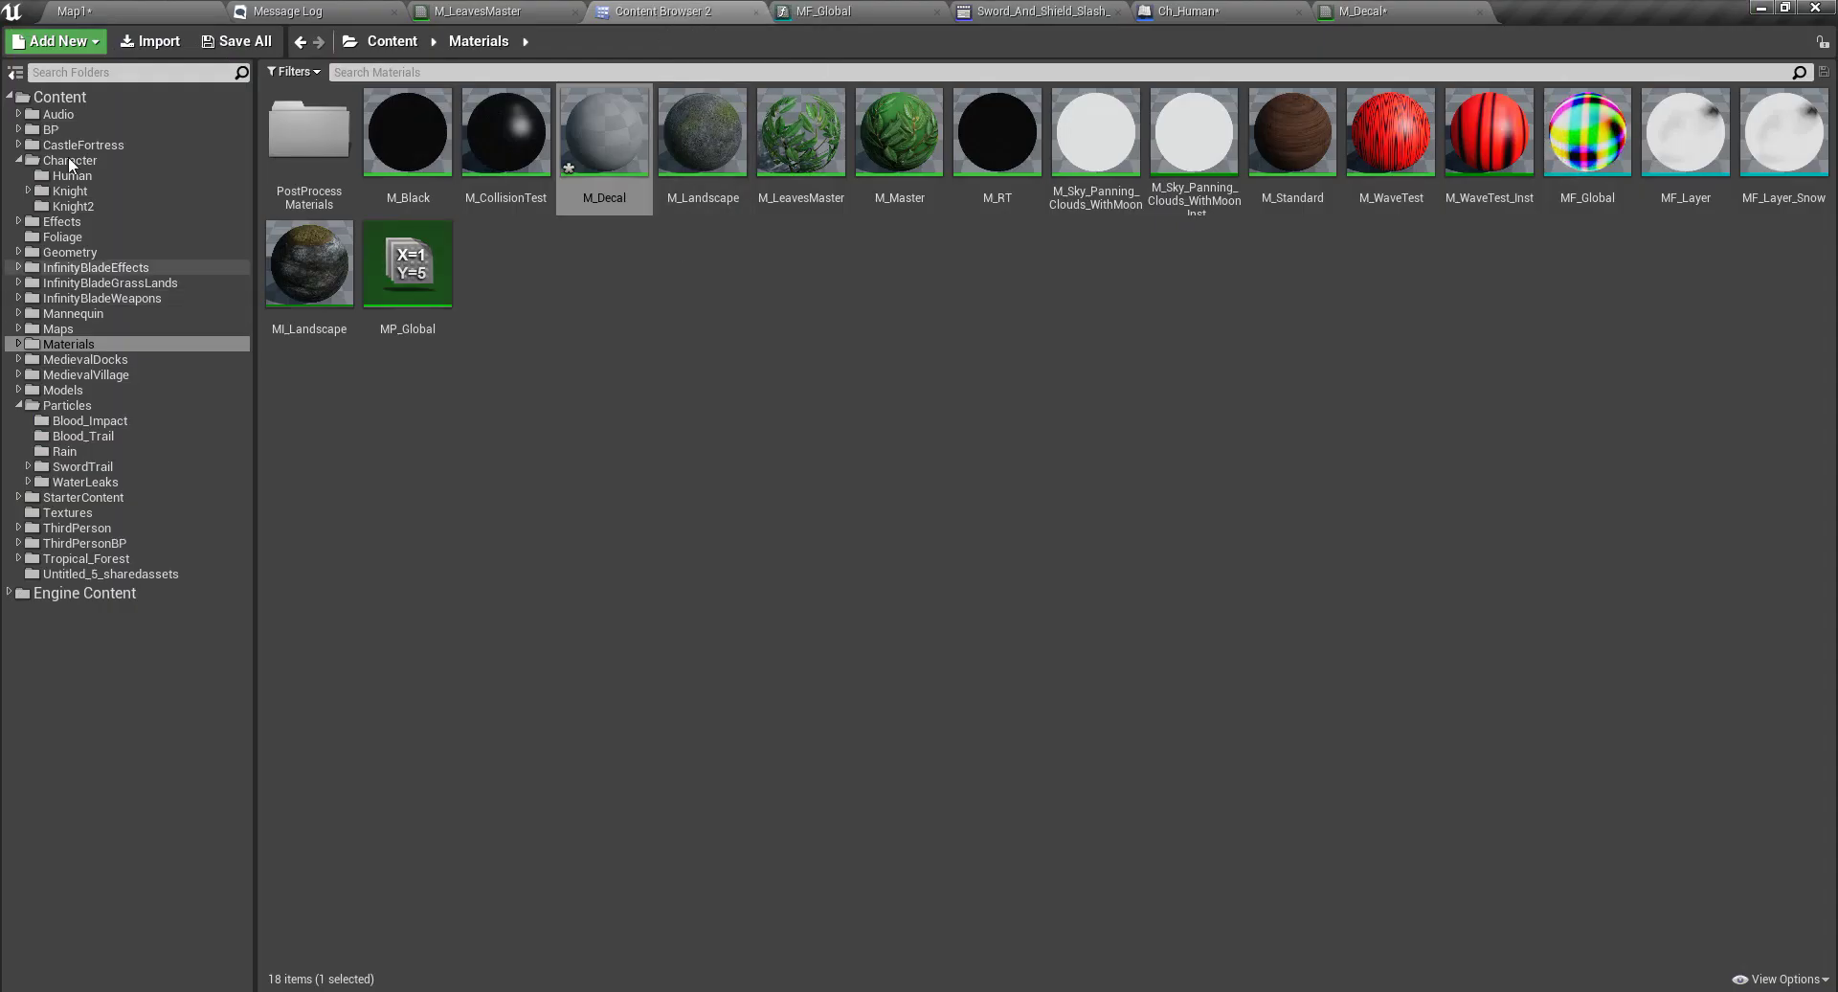
click(53, 97)
click(403, 72)
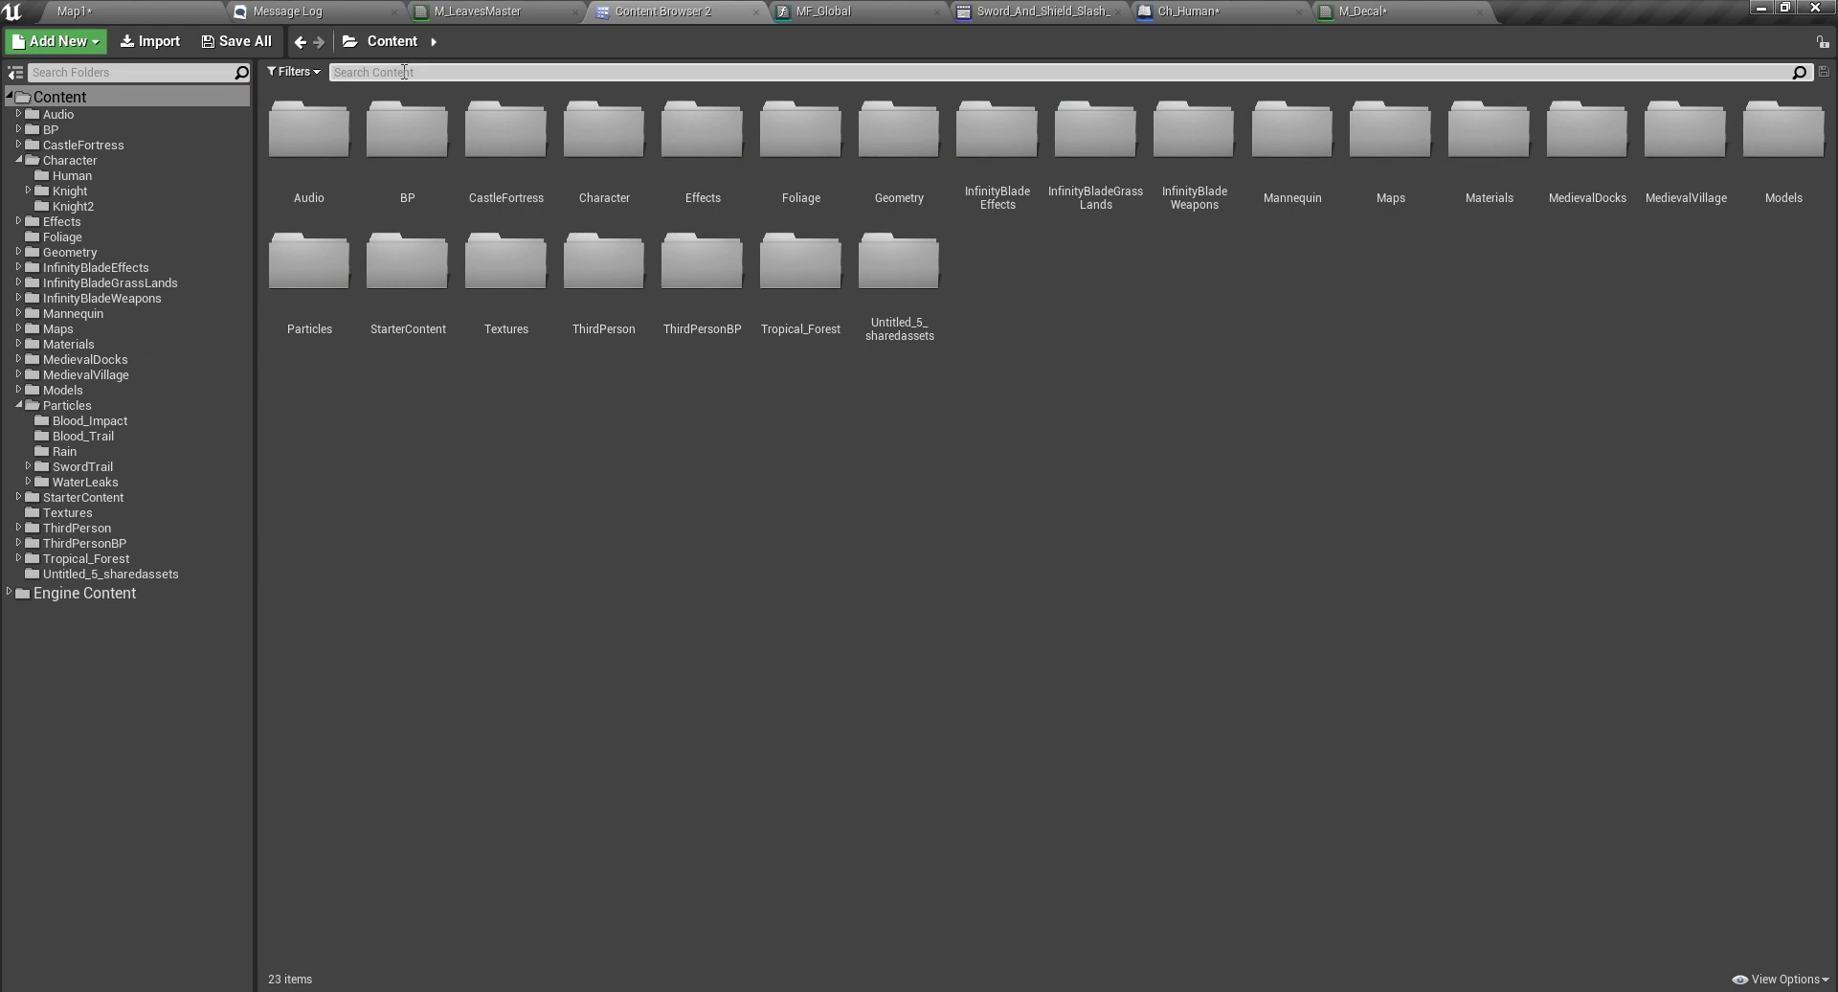
text(splat)
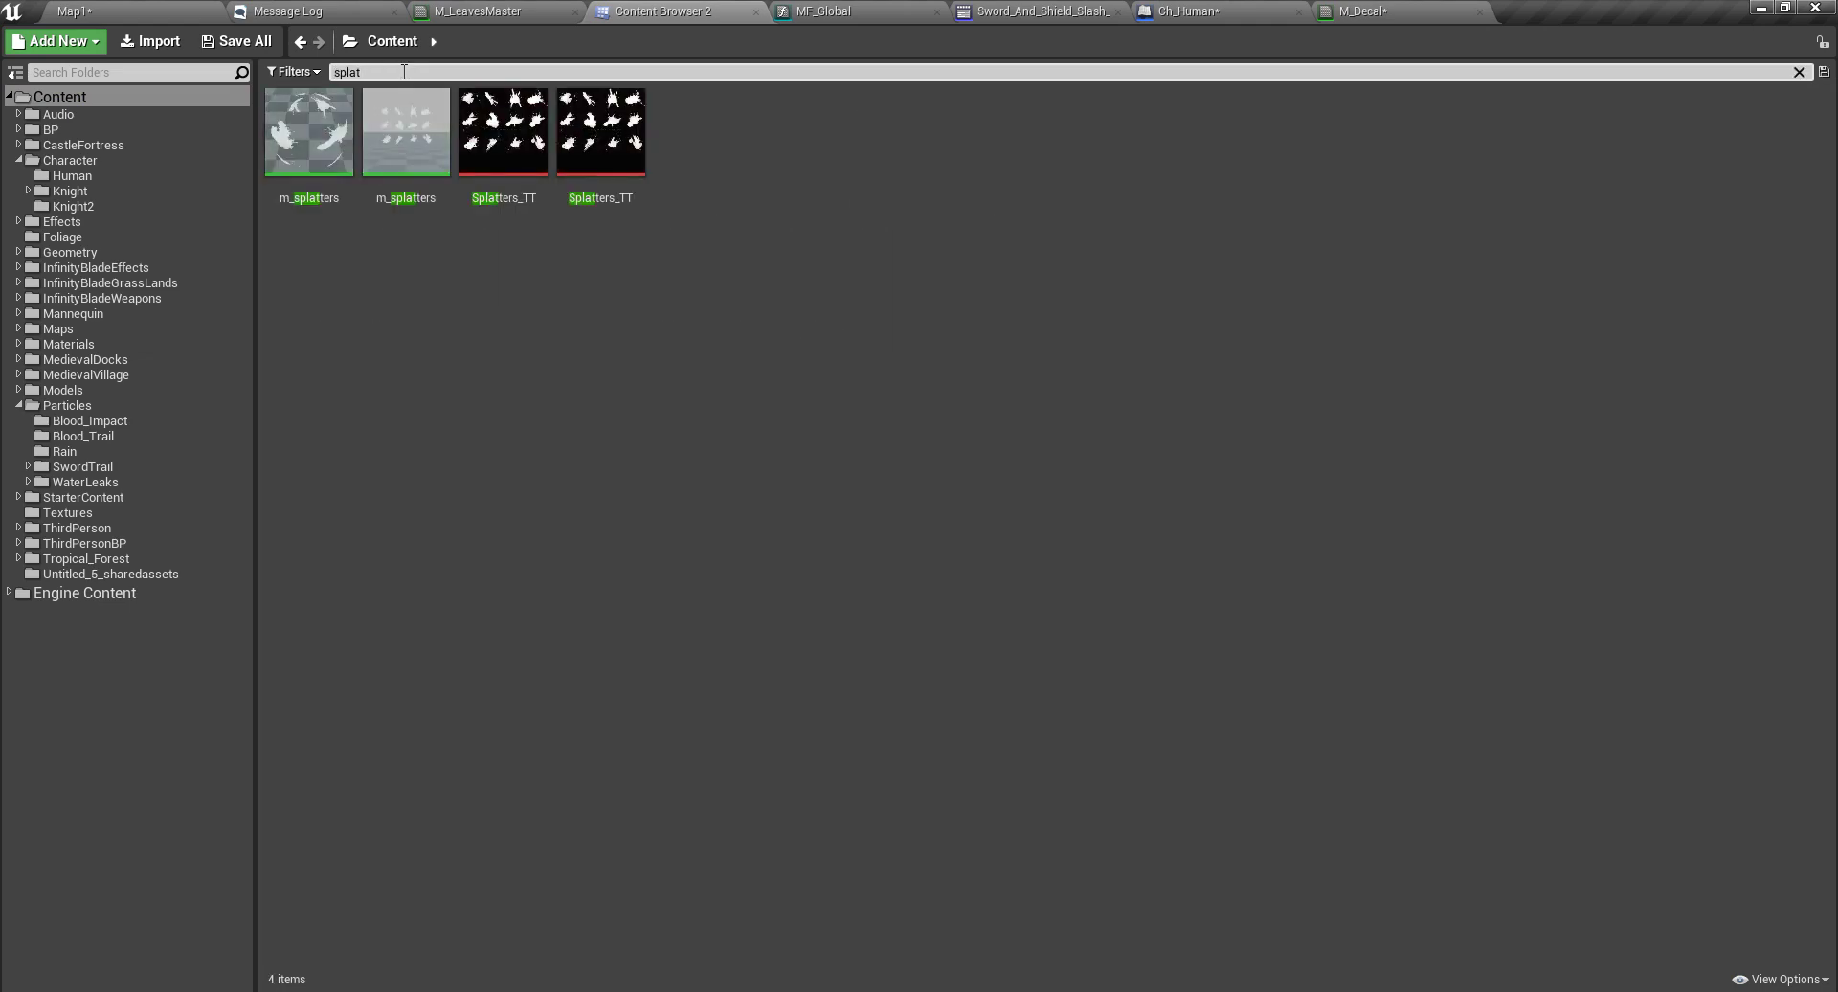
drag(503, 132, 552, 464)
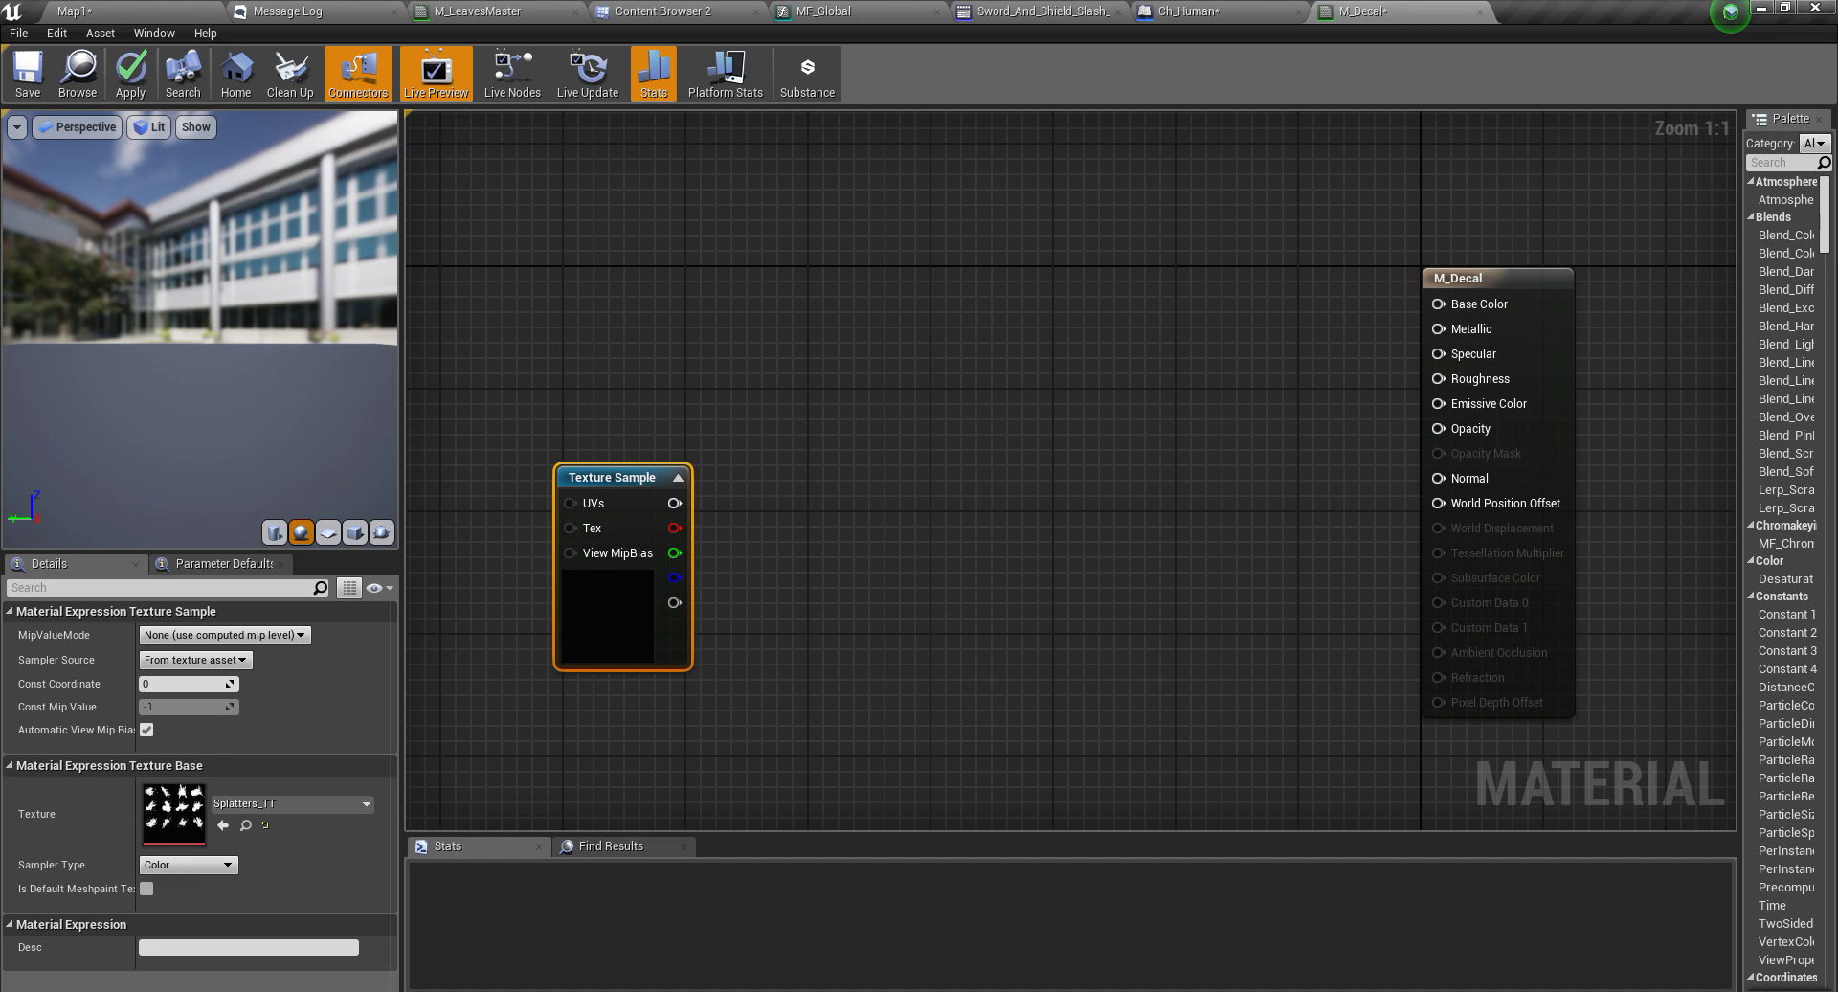
right_drag(875, 462, 843, 492)
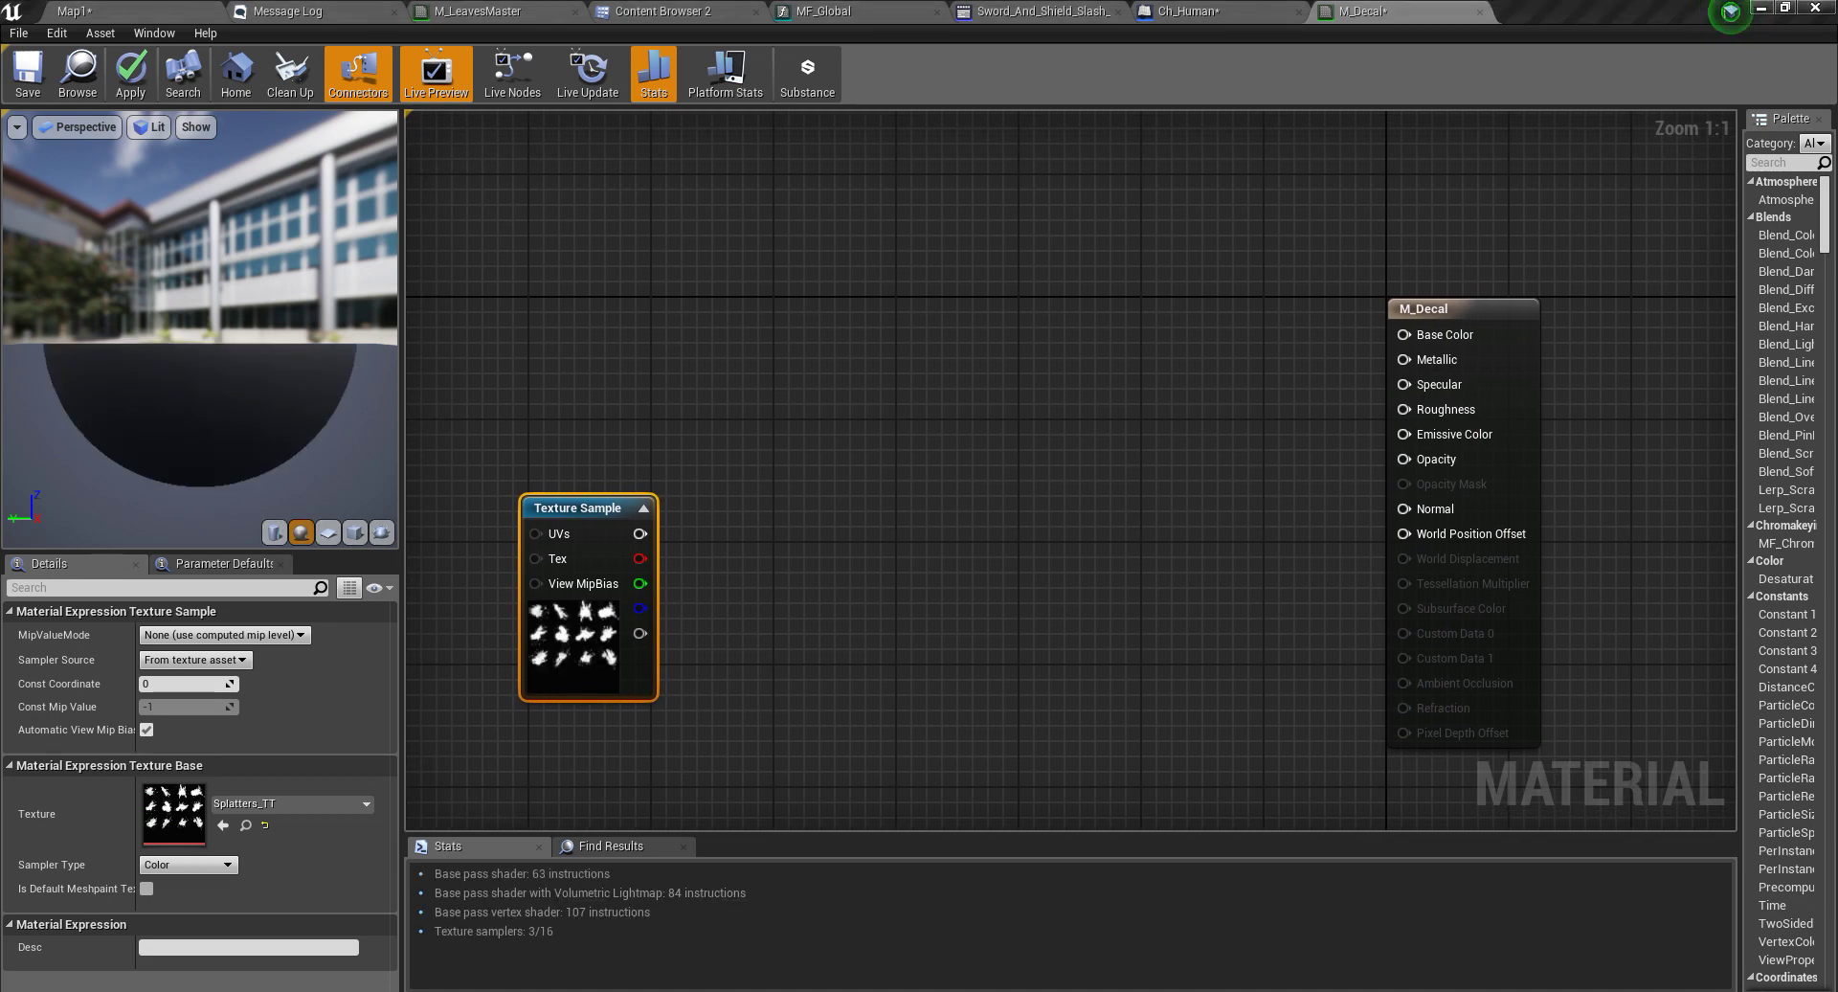
- Promote M_Decal's Base Color input to a parameter and set its colour to dark red: R 0.484375, G 0.024978, B 0.039436
right_click(1417, 335)
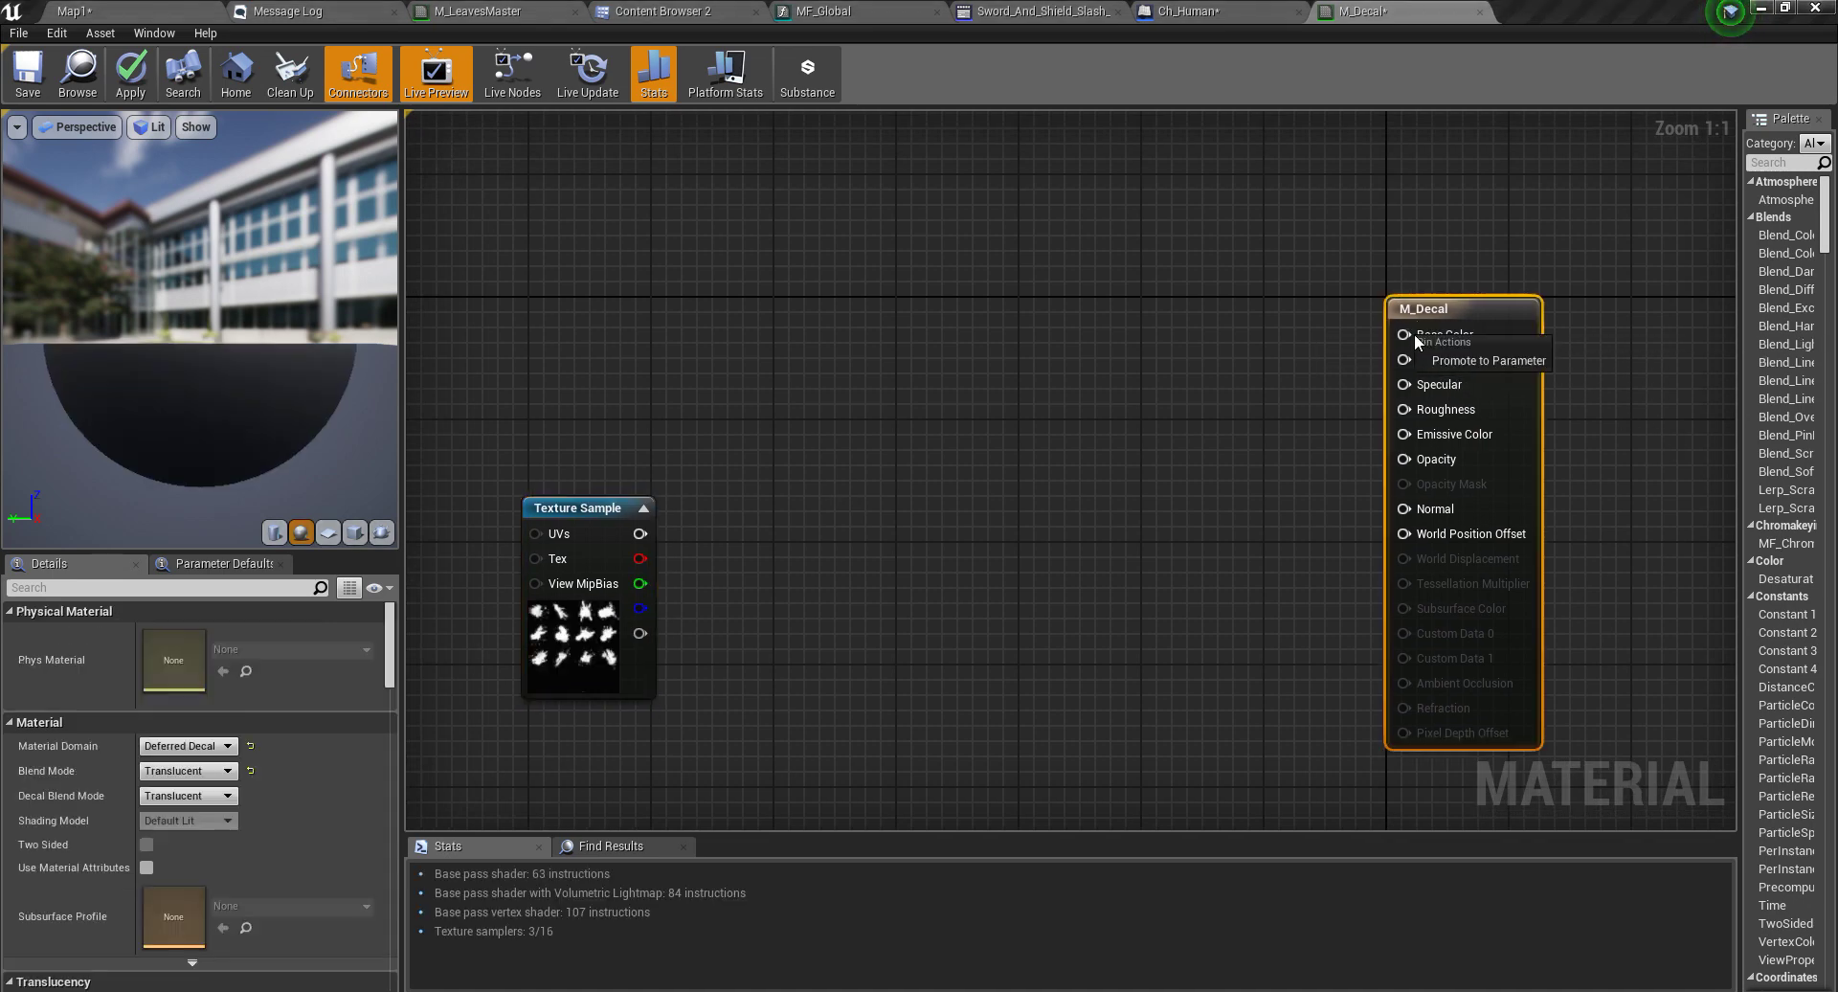
click(1437, 362)
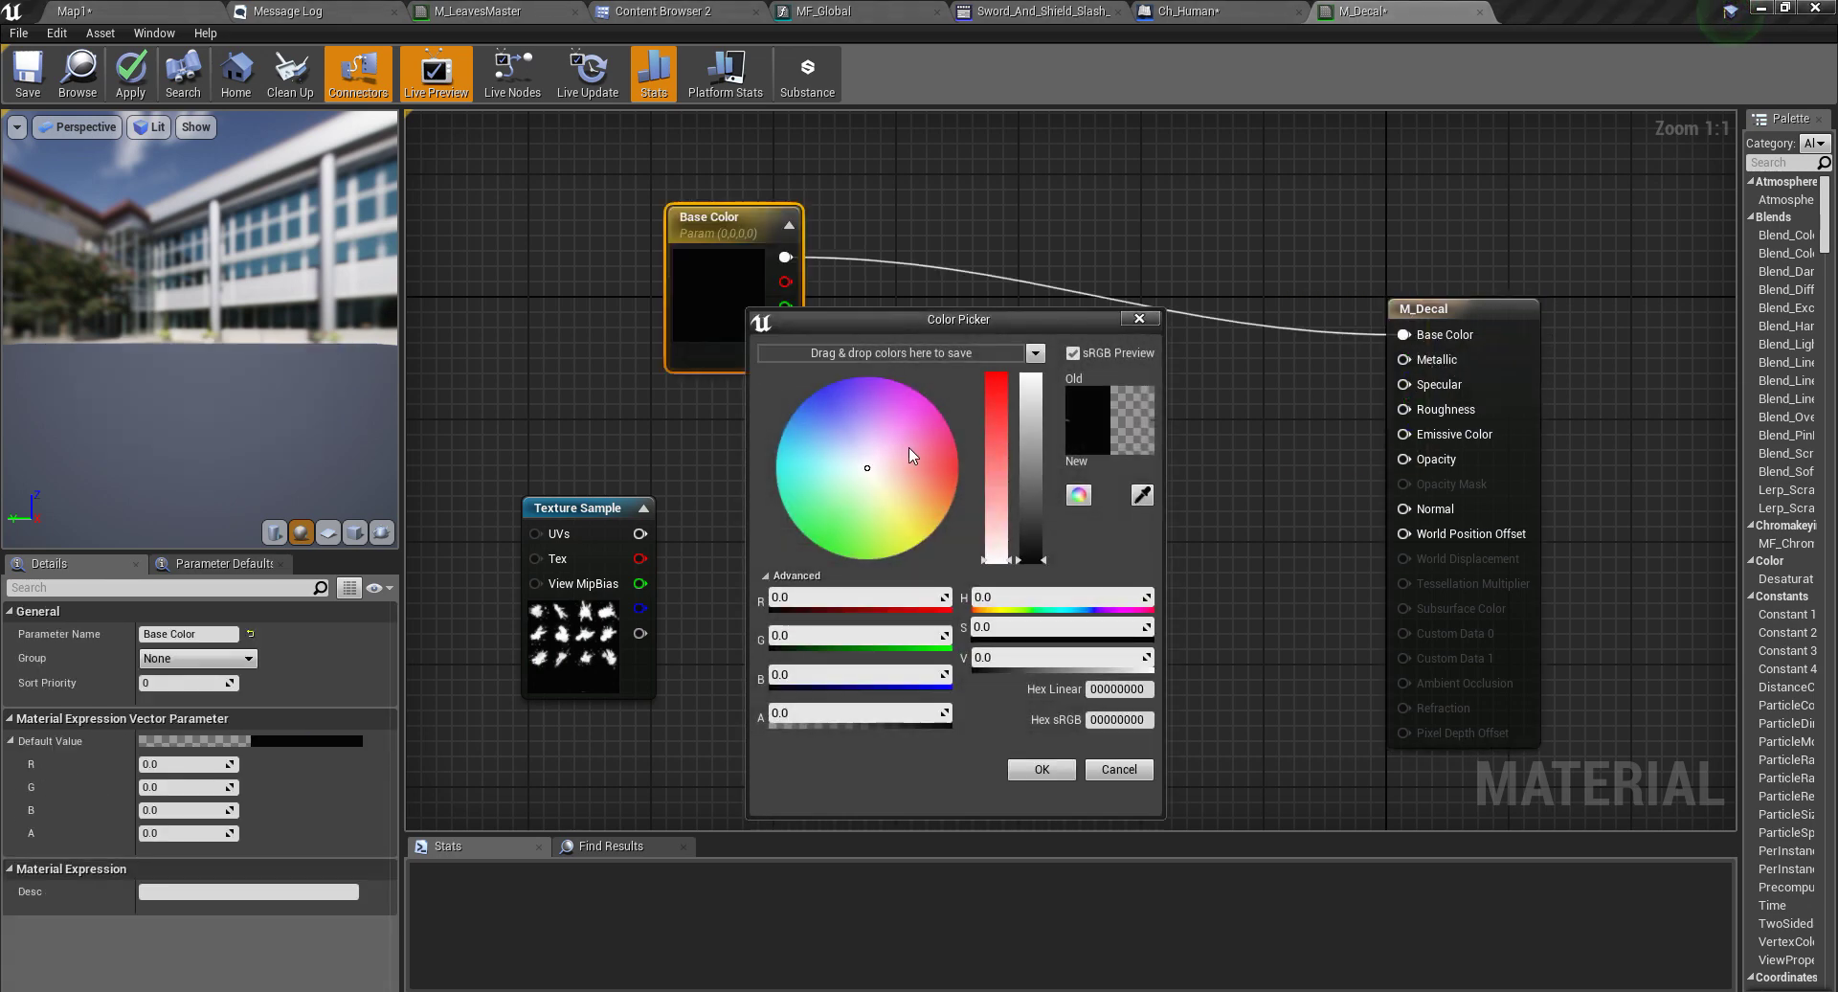
drag(909, 446, 1009, 422)
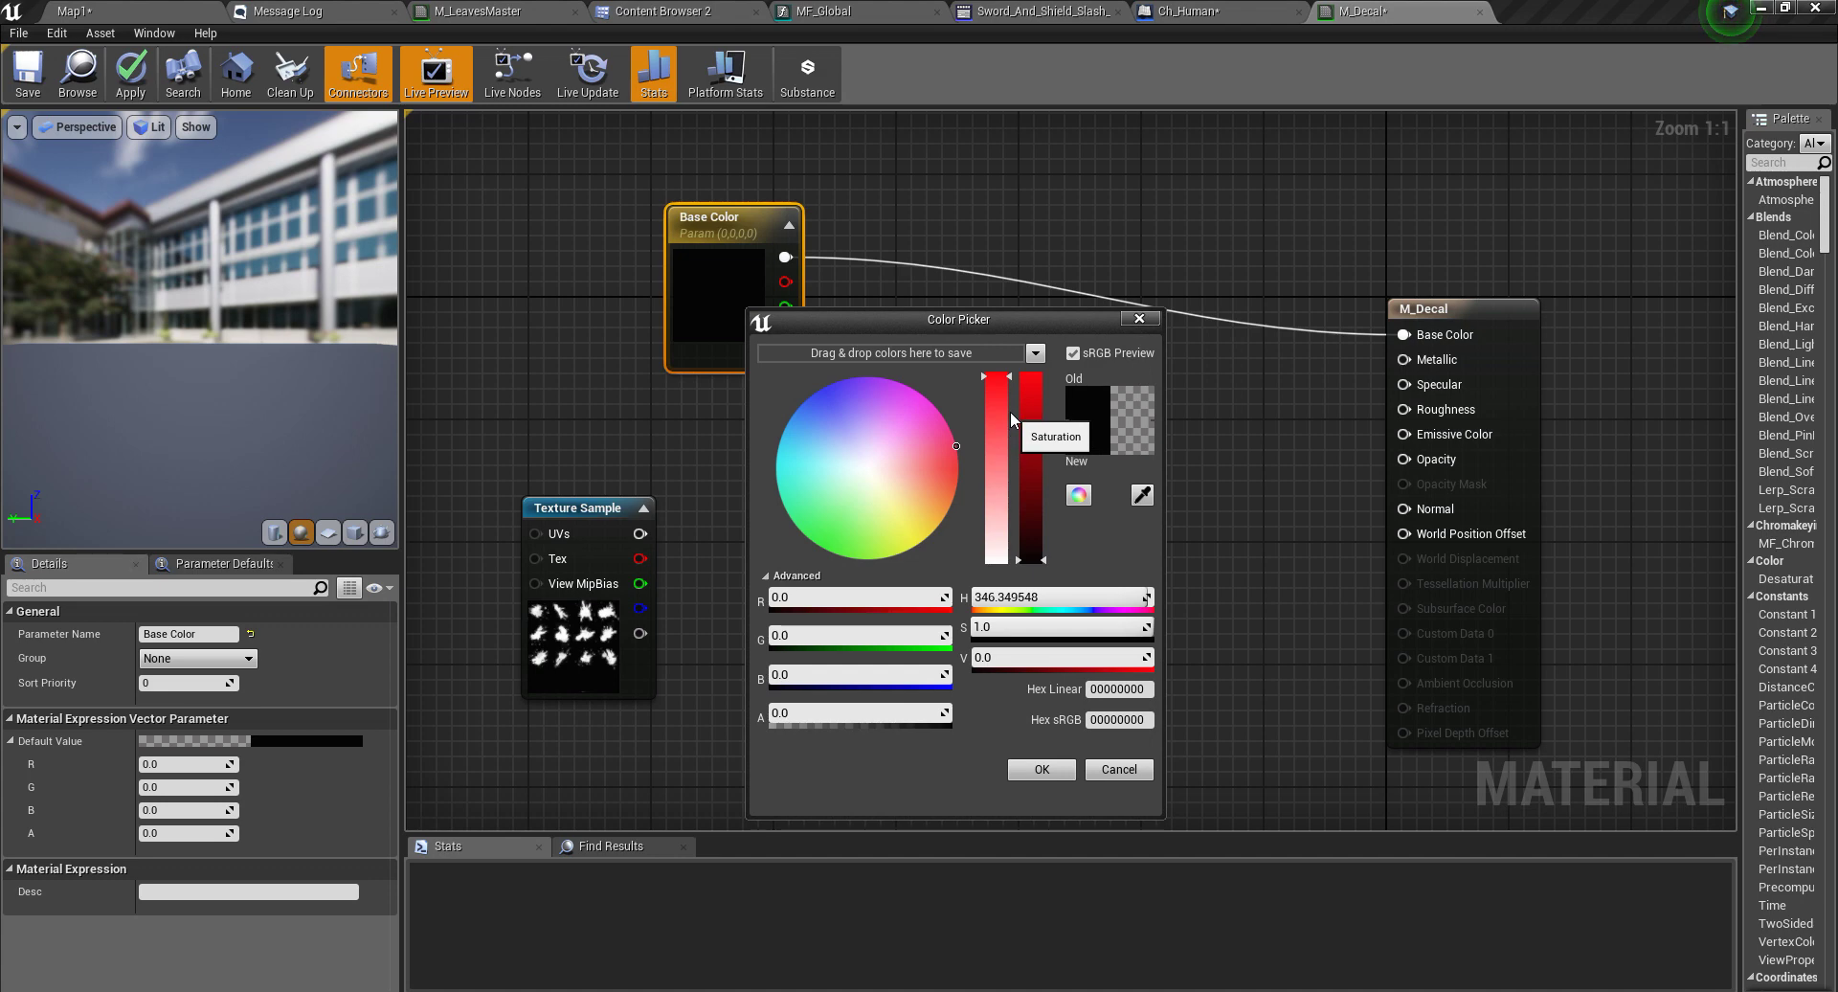
click(1030, 395)
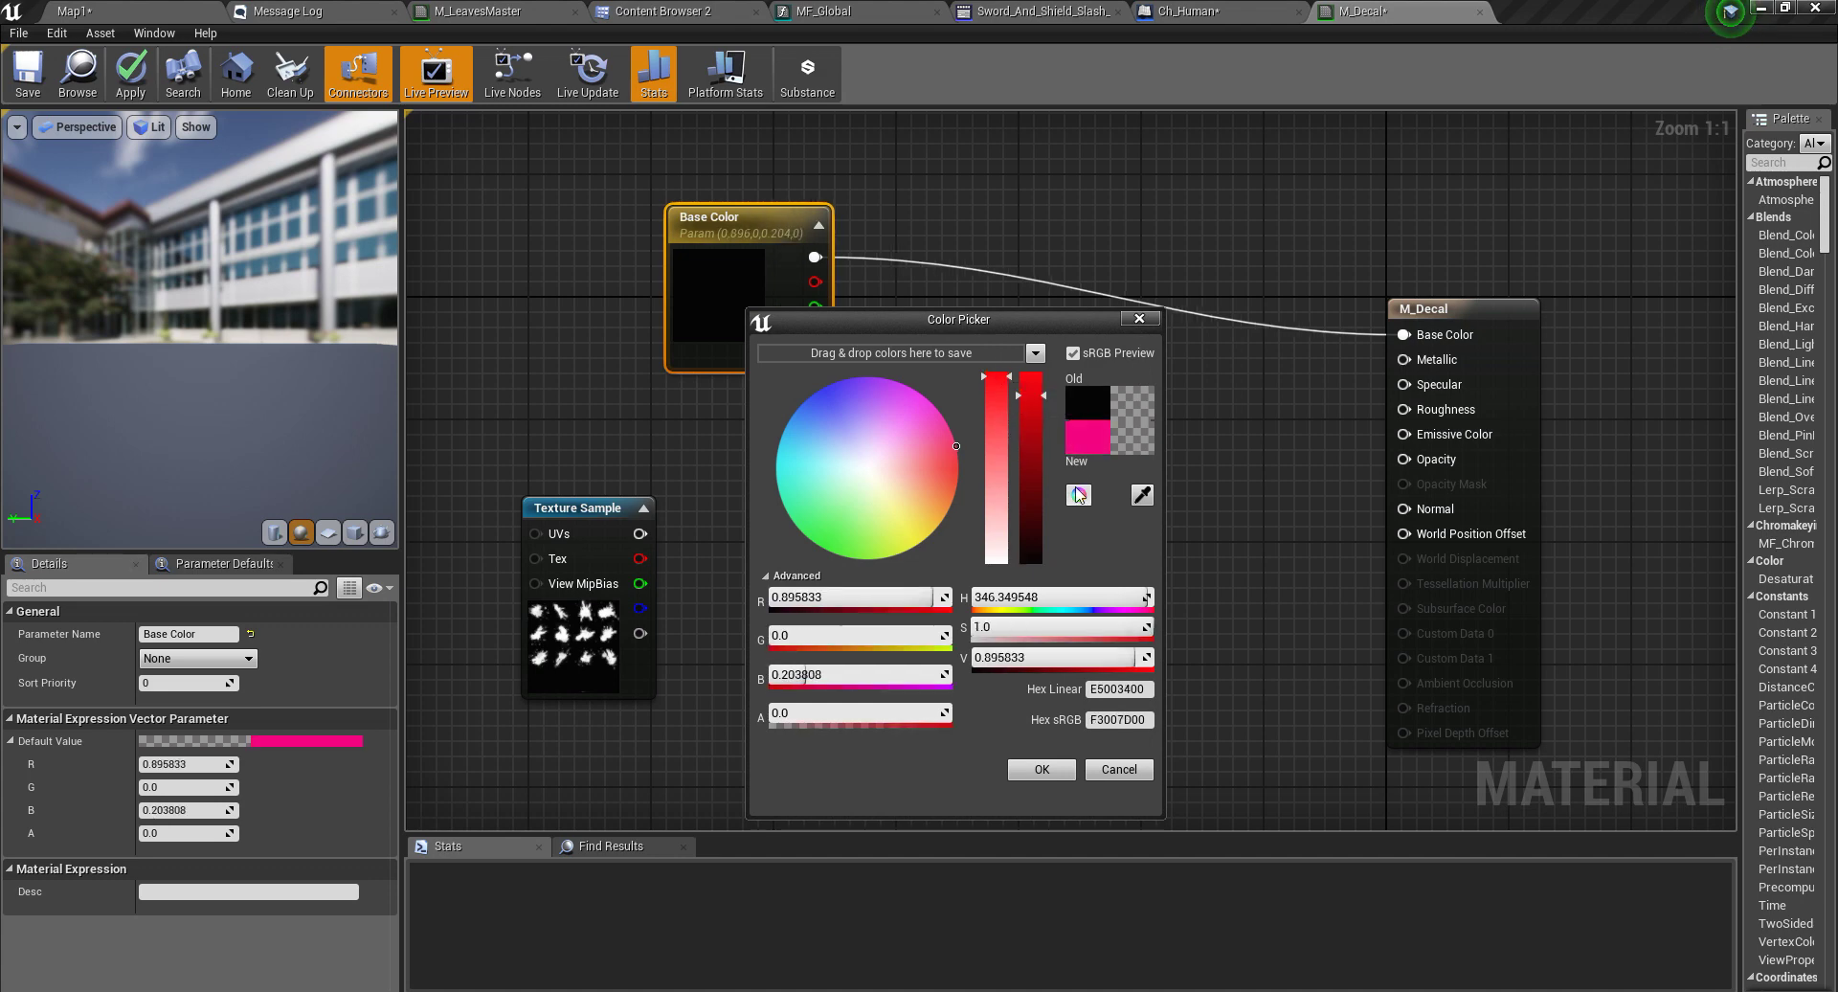
click(1030, 456)
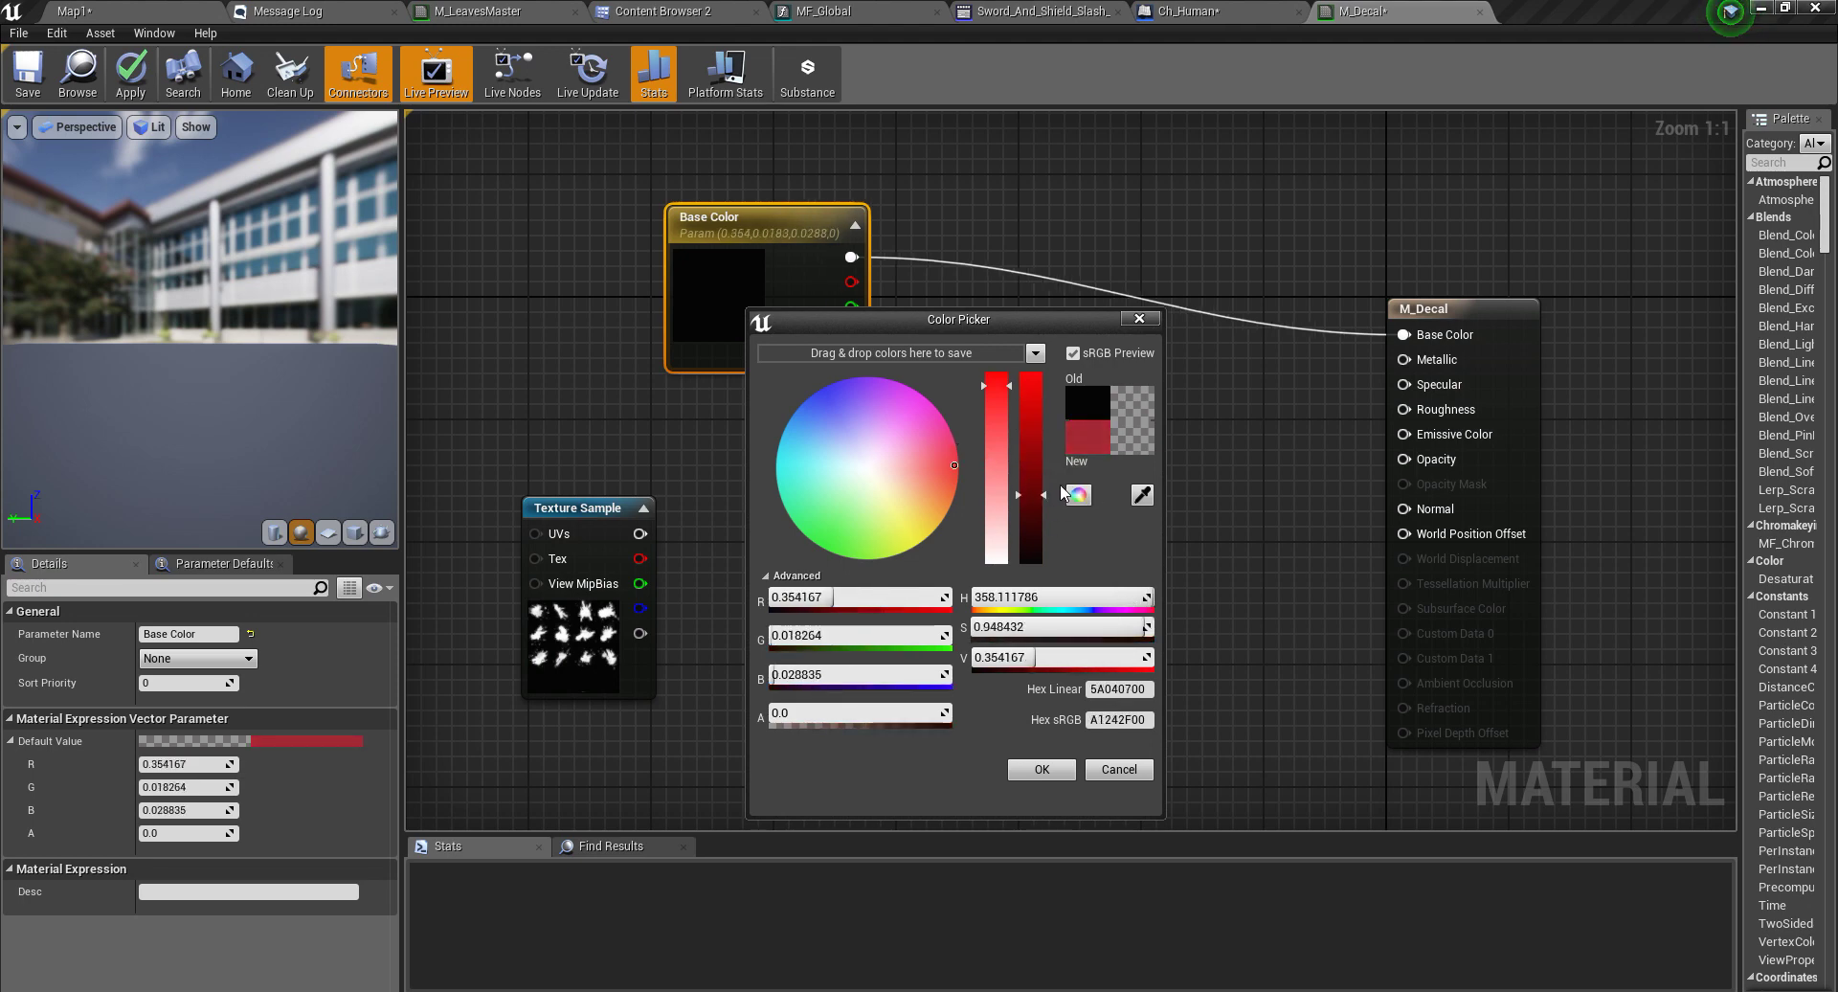
drag(1063, 492, 1042, 471)
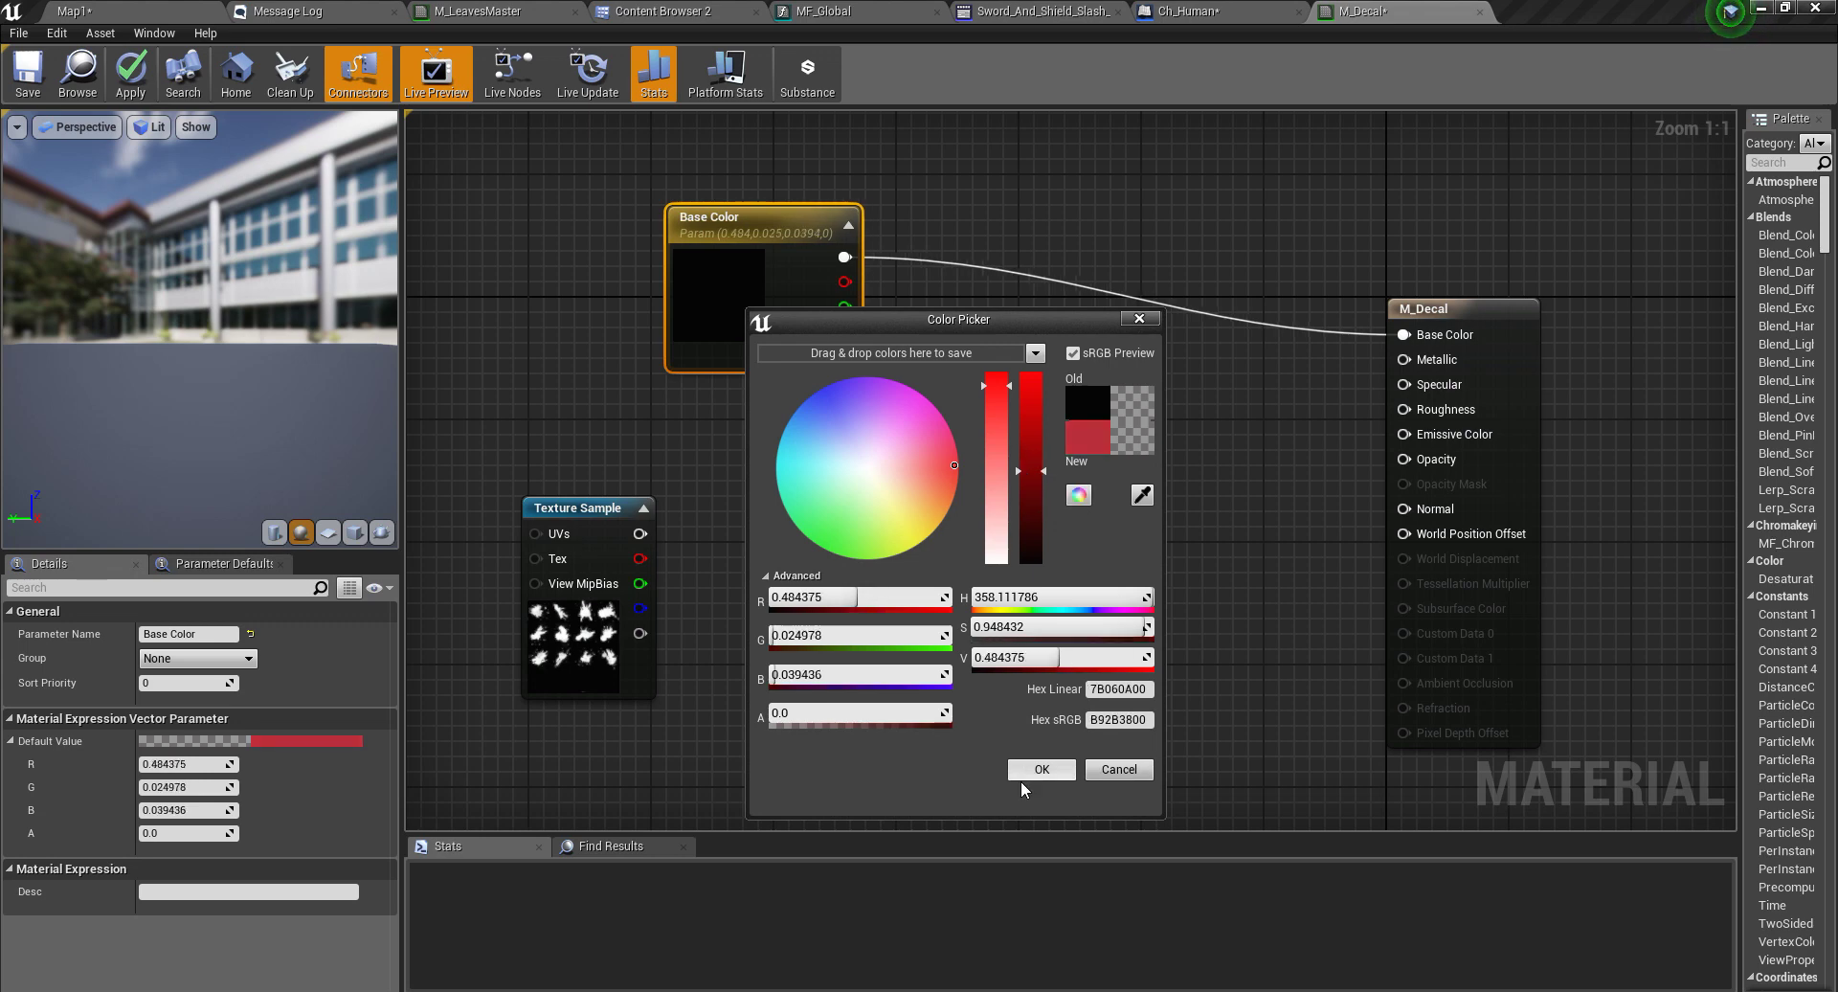
click(1046, 765)
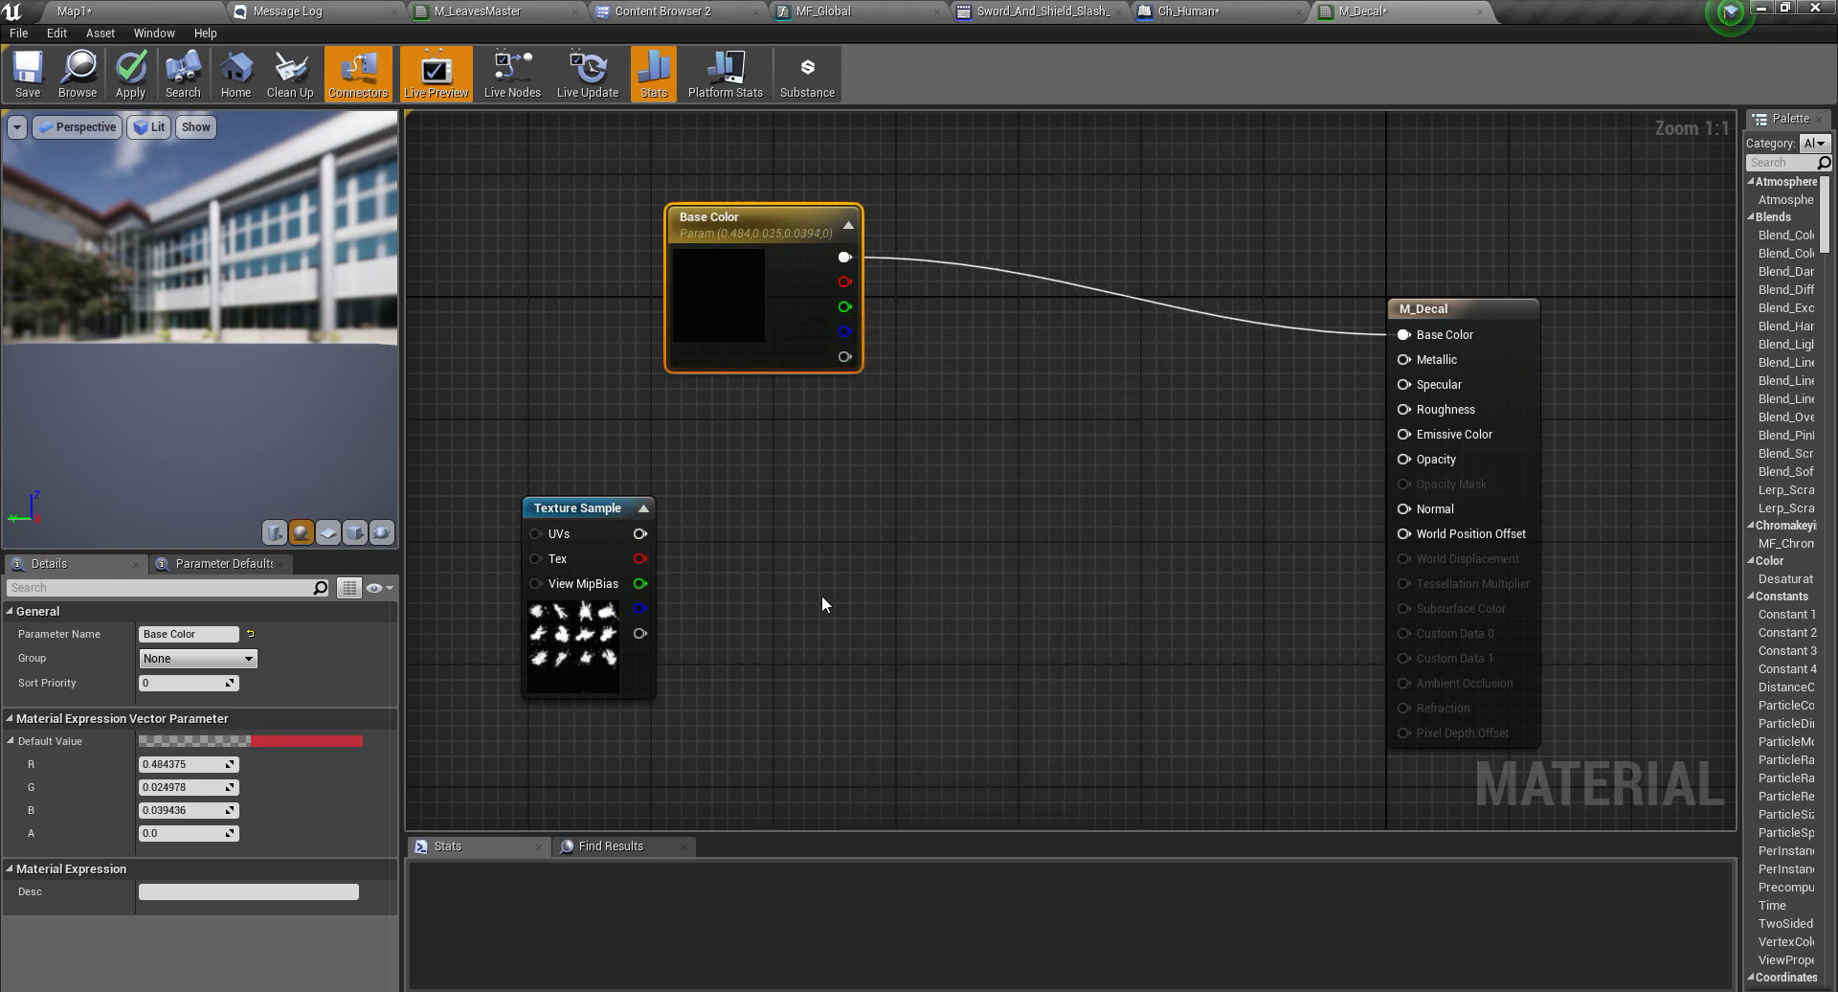
- Add a SubUV_Function node to the graph from the Splatters_TT Texture Sample's output
mouse_move(822, 604)
right_down()
mouse_move(845, 579)
mouse_move(823, 585)
right_up()
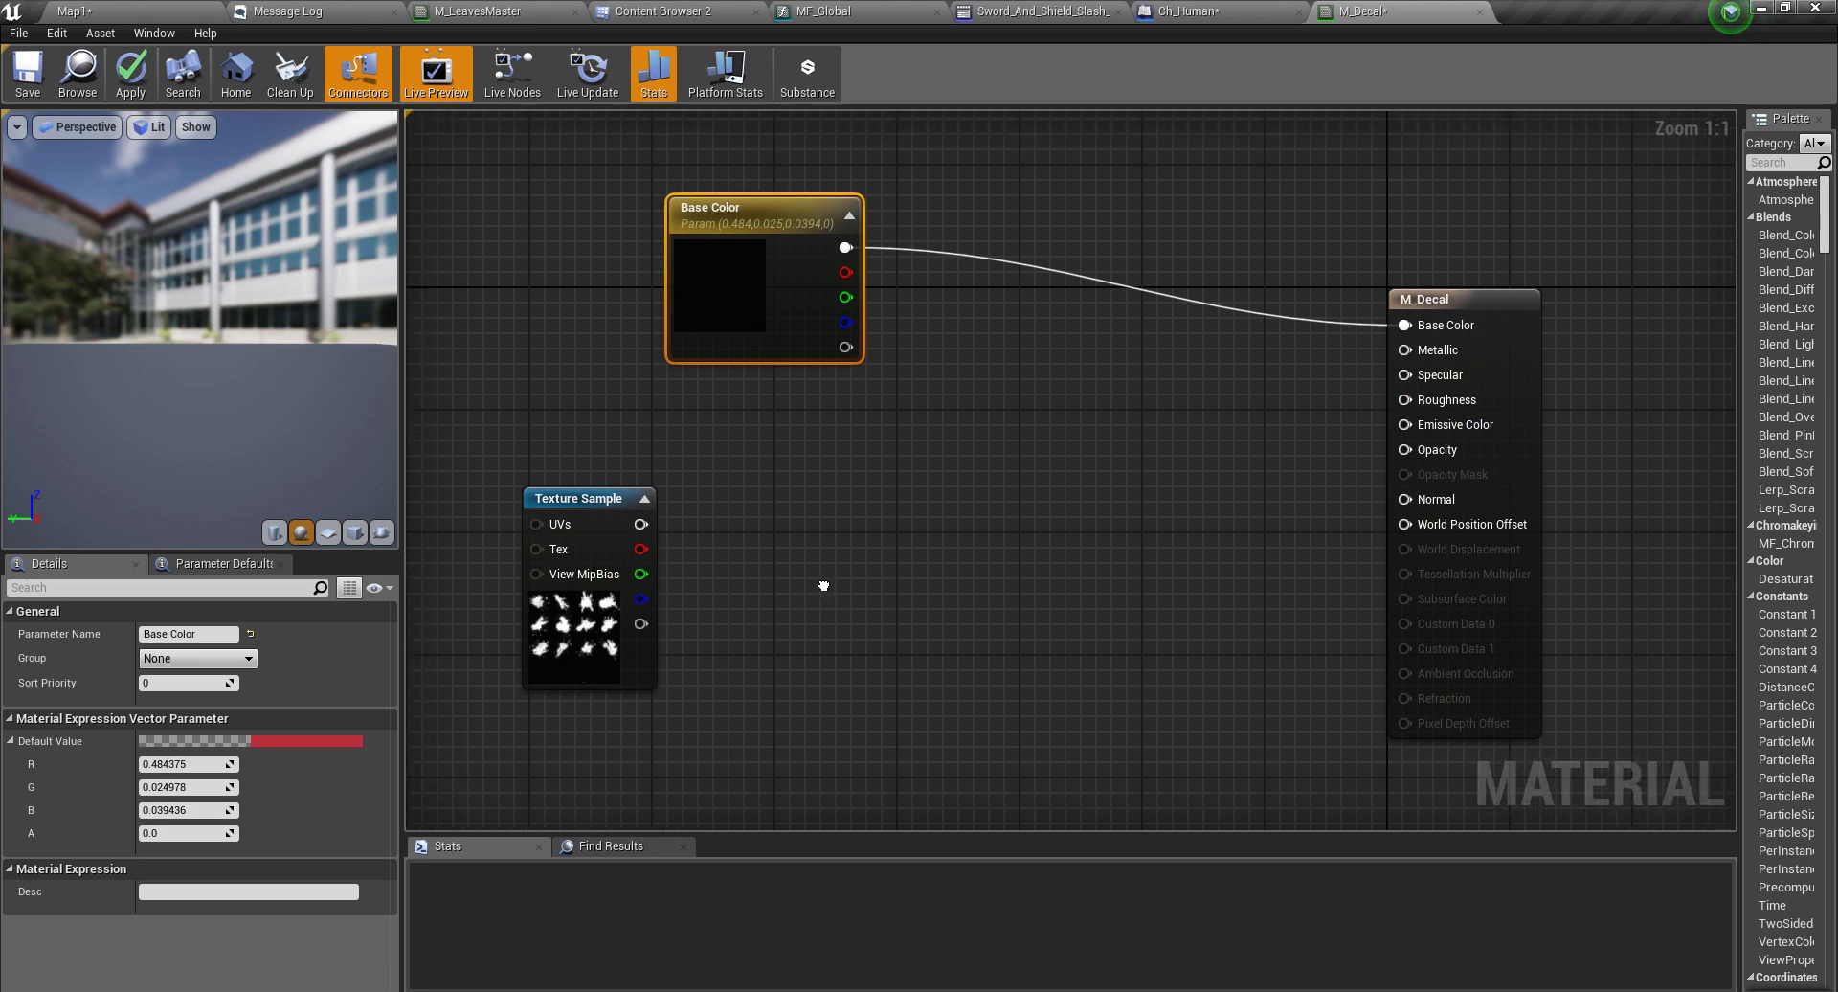
right_drag(823, 585, 777, 553)
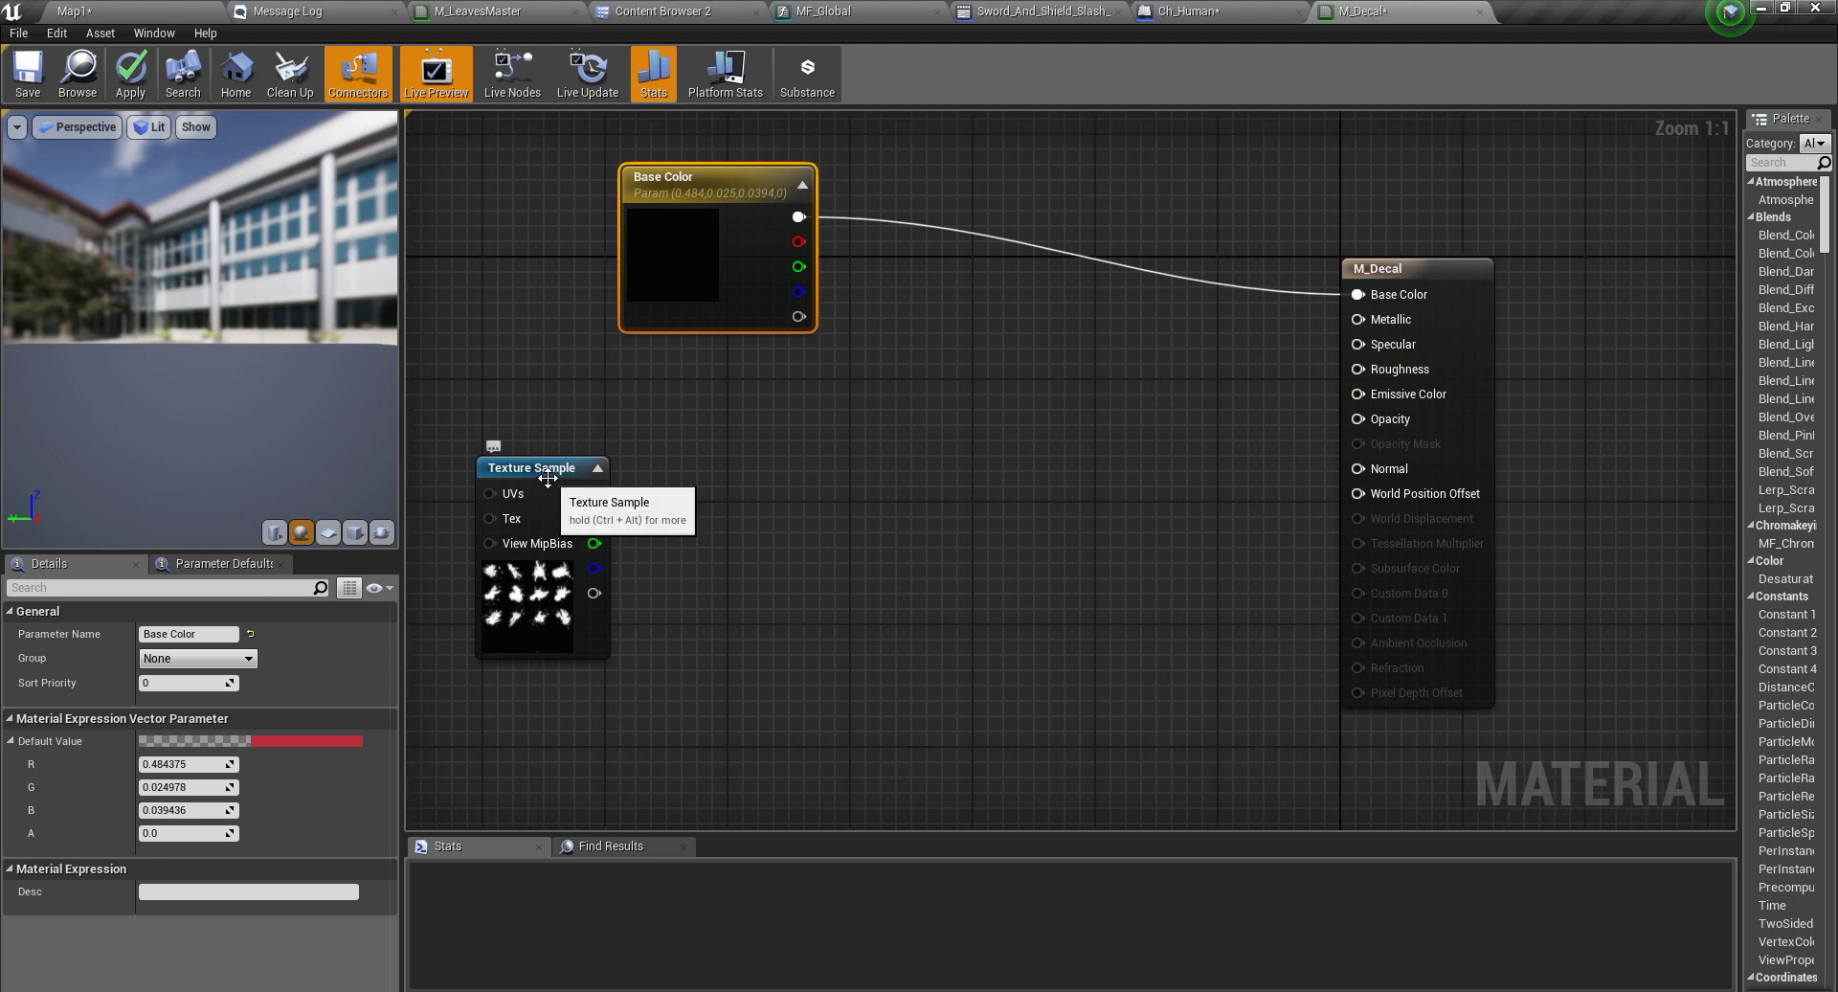
click(536, 467)
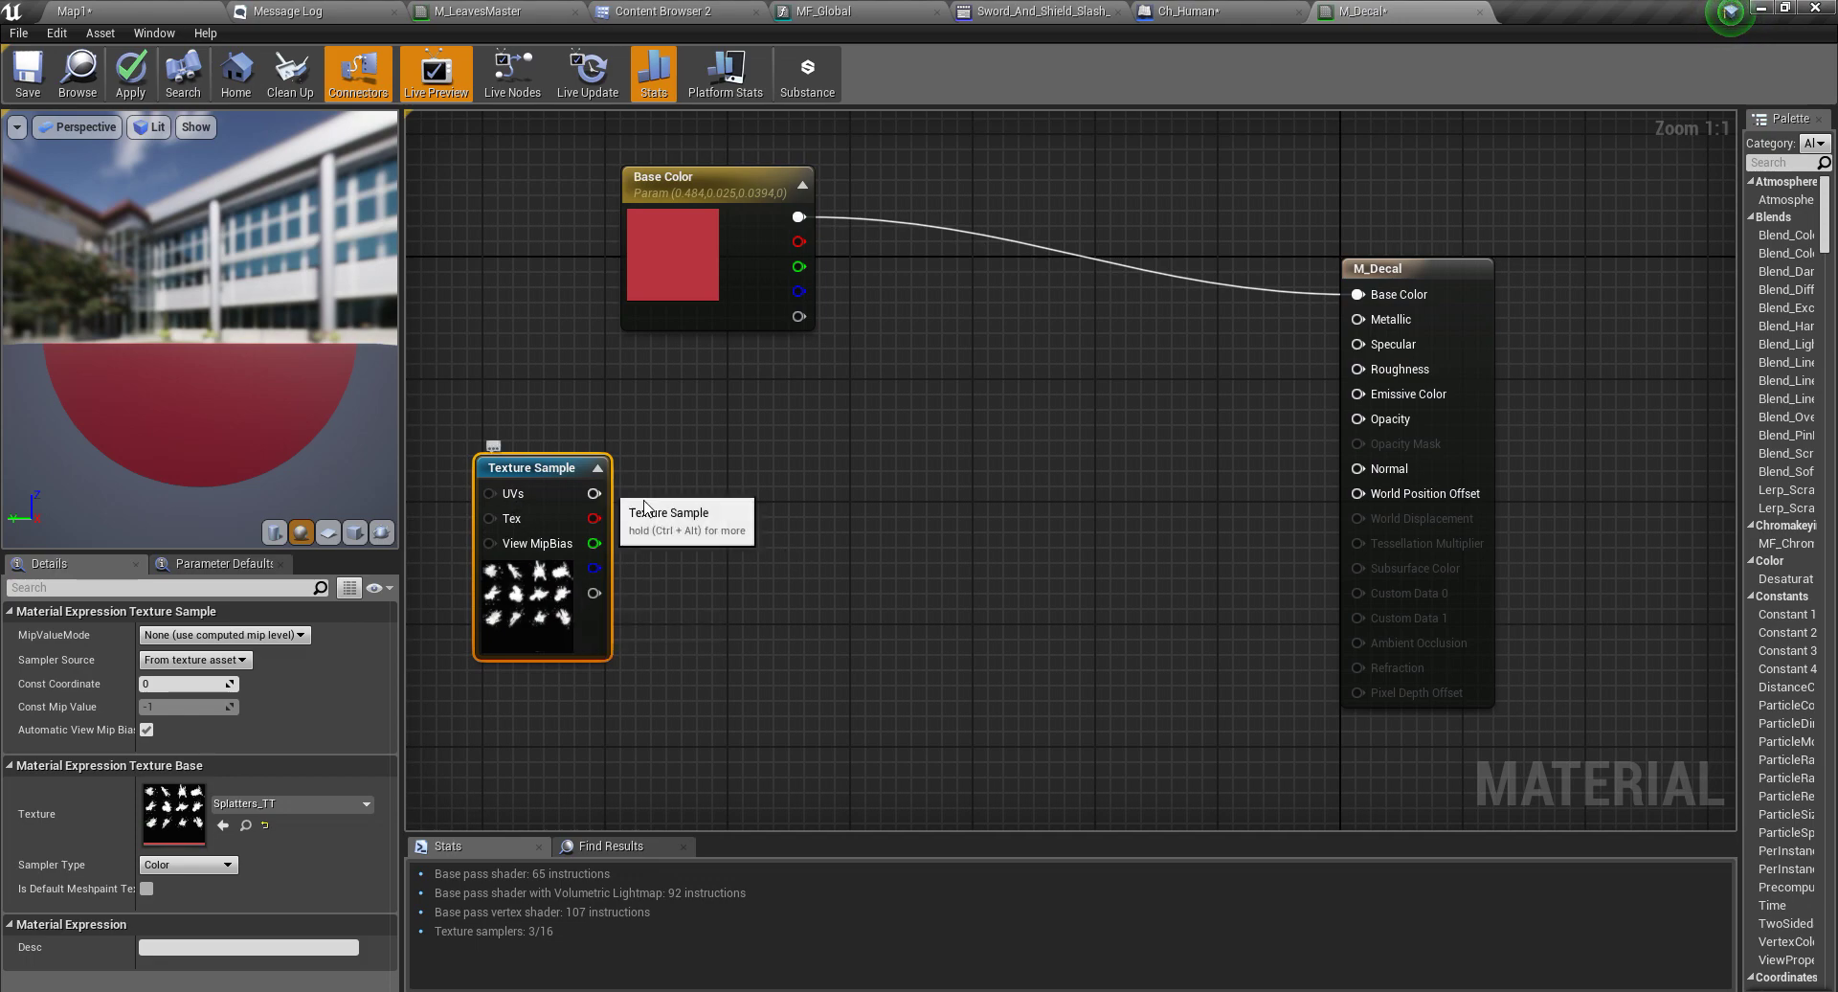
right_drag(750, 543, 693, 529)
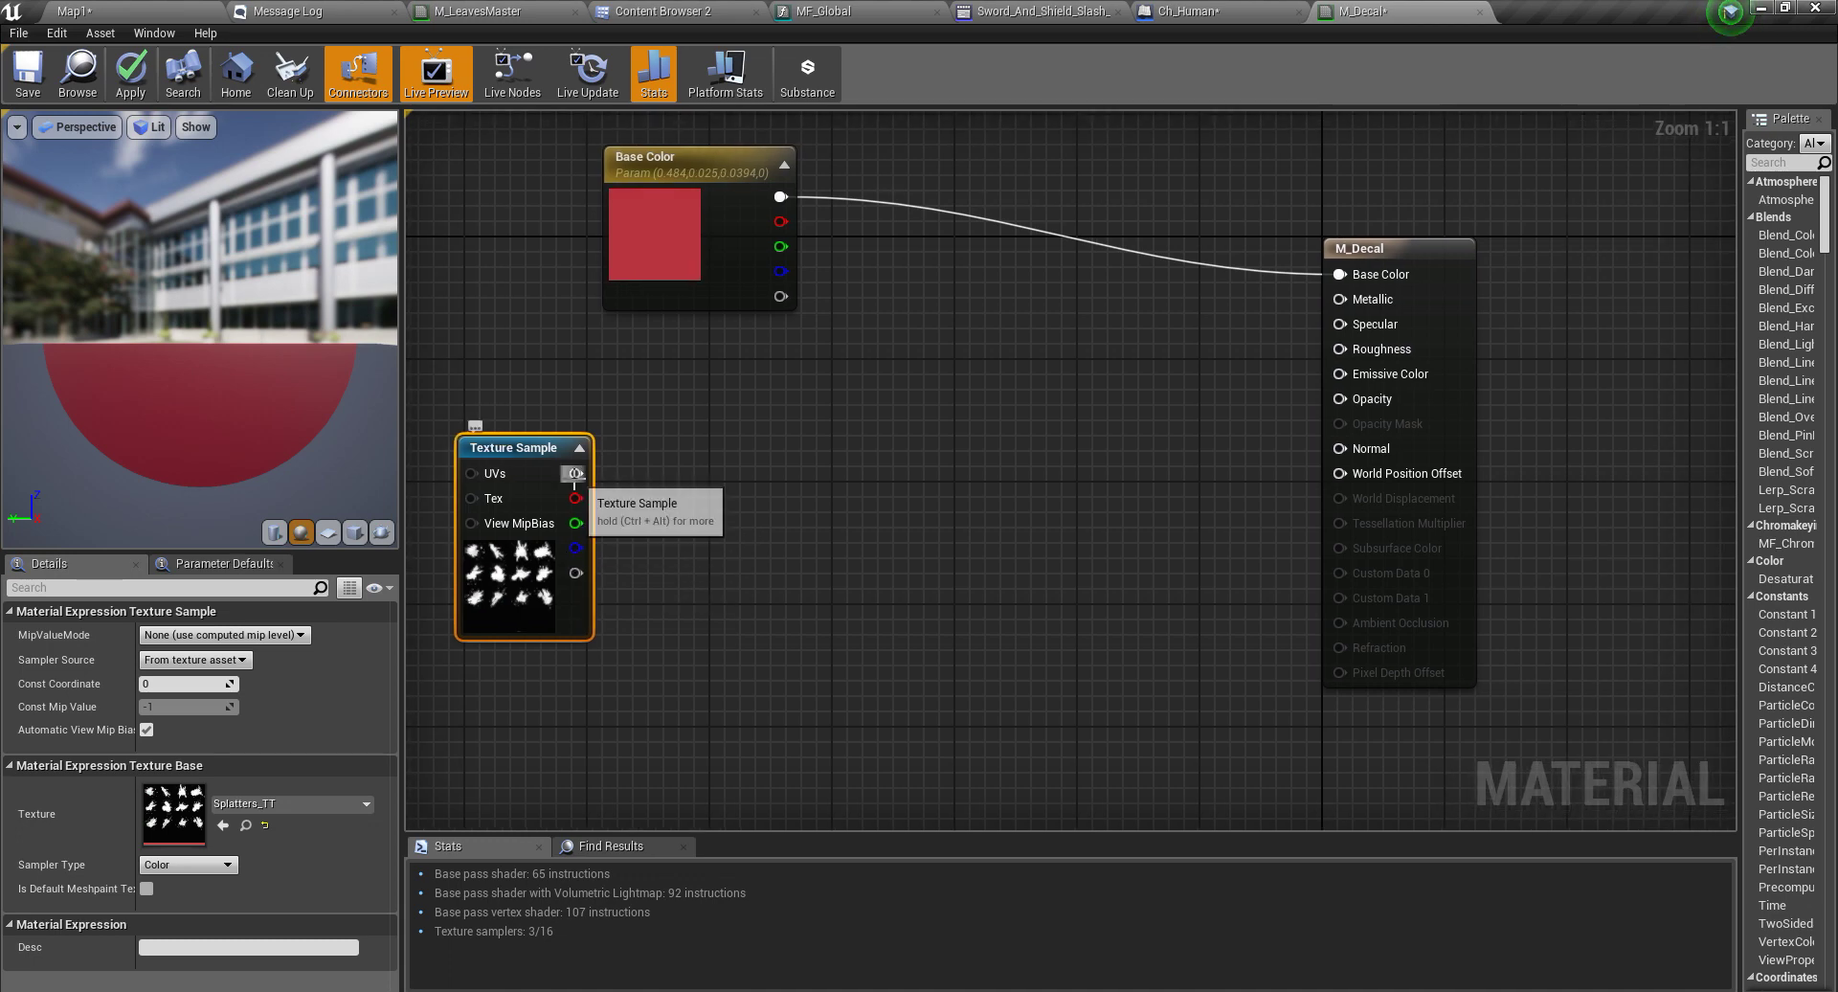
drag(574, 473, 727, 525)
text(subv)
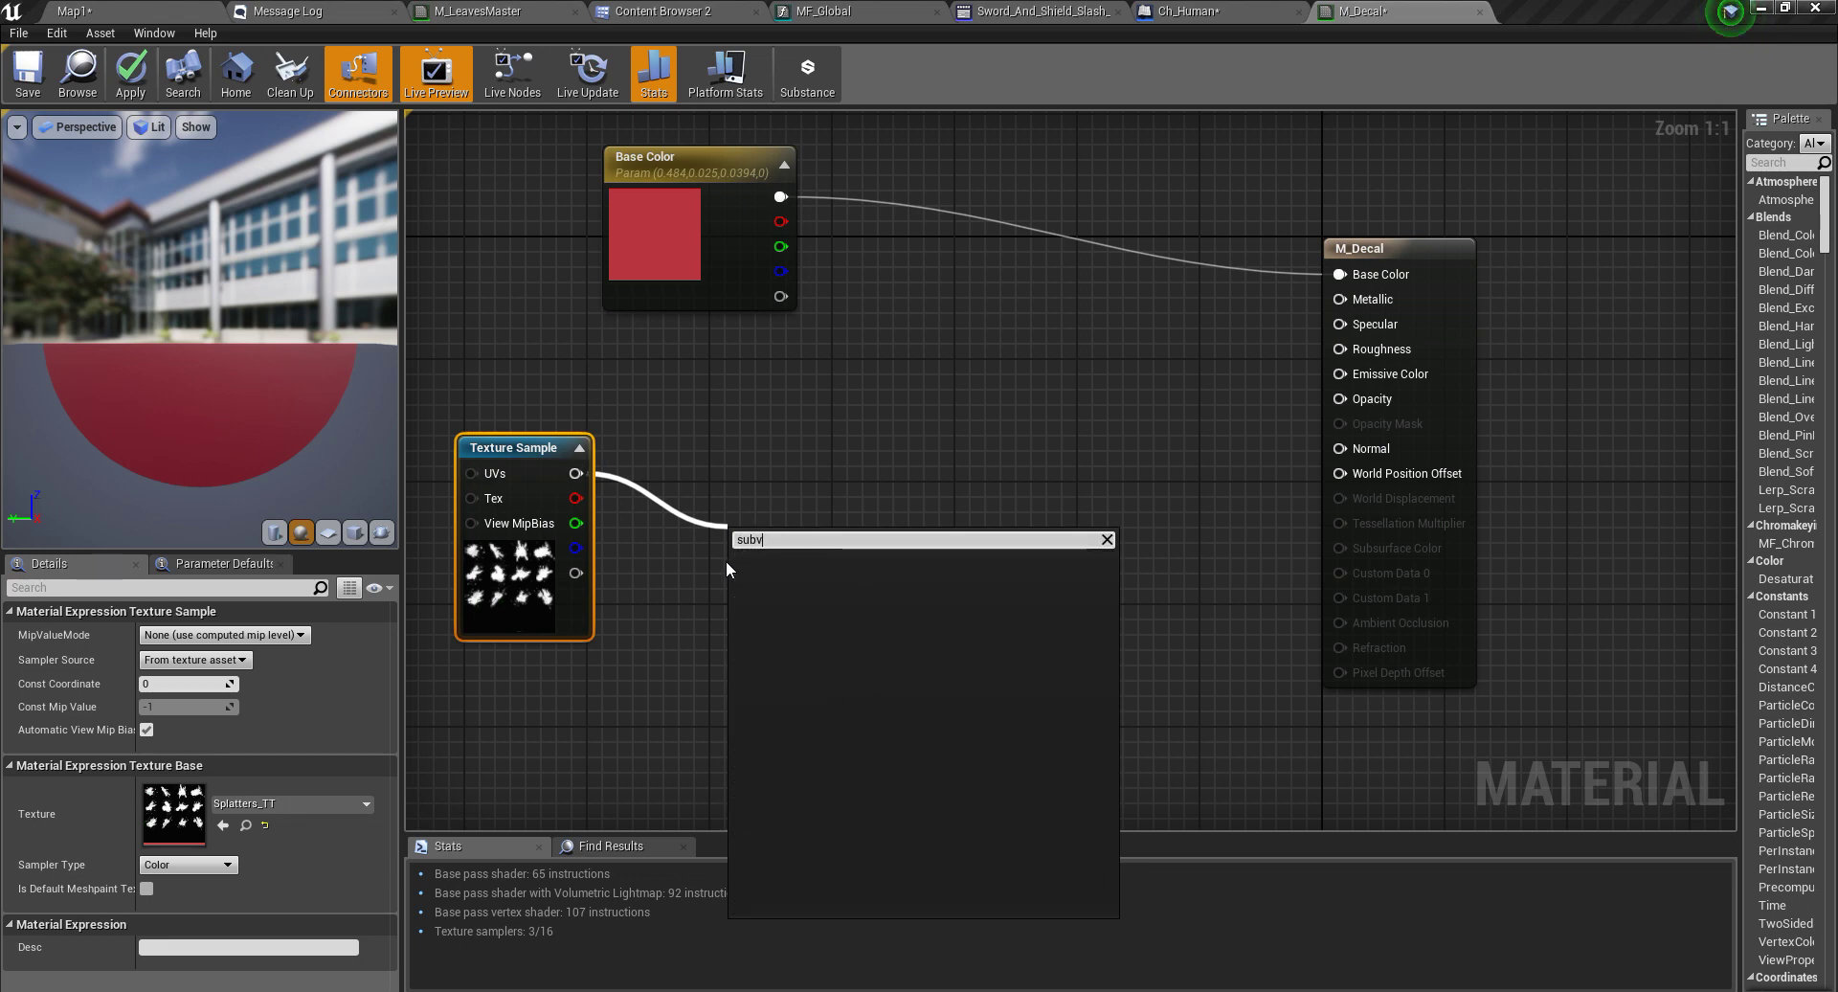
key(BackSpace)
text(u)
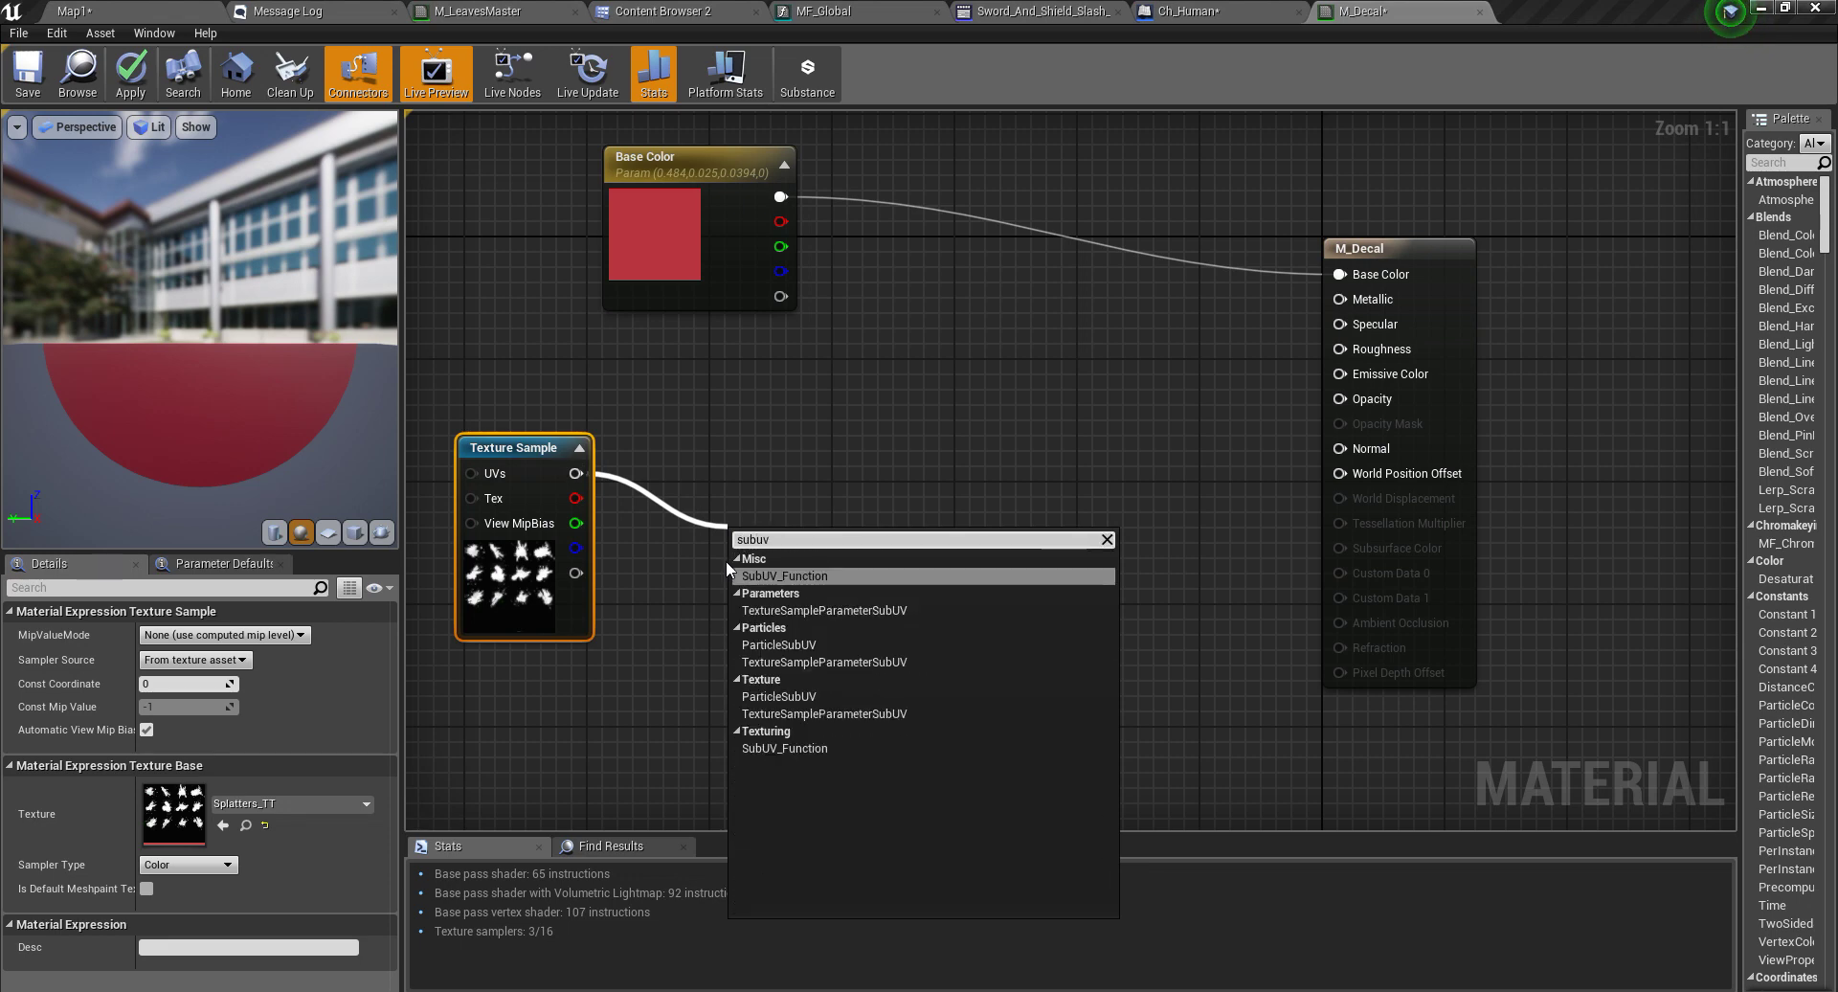
key(Return)
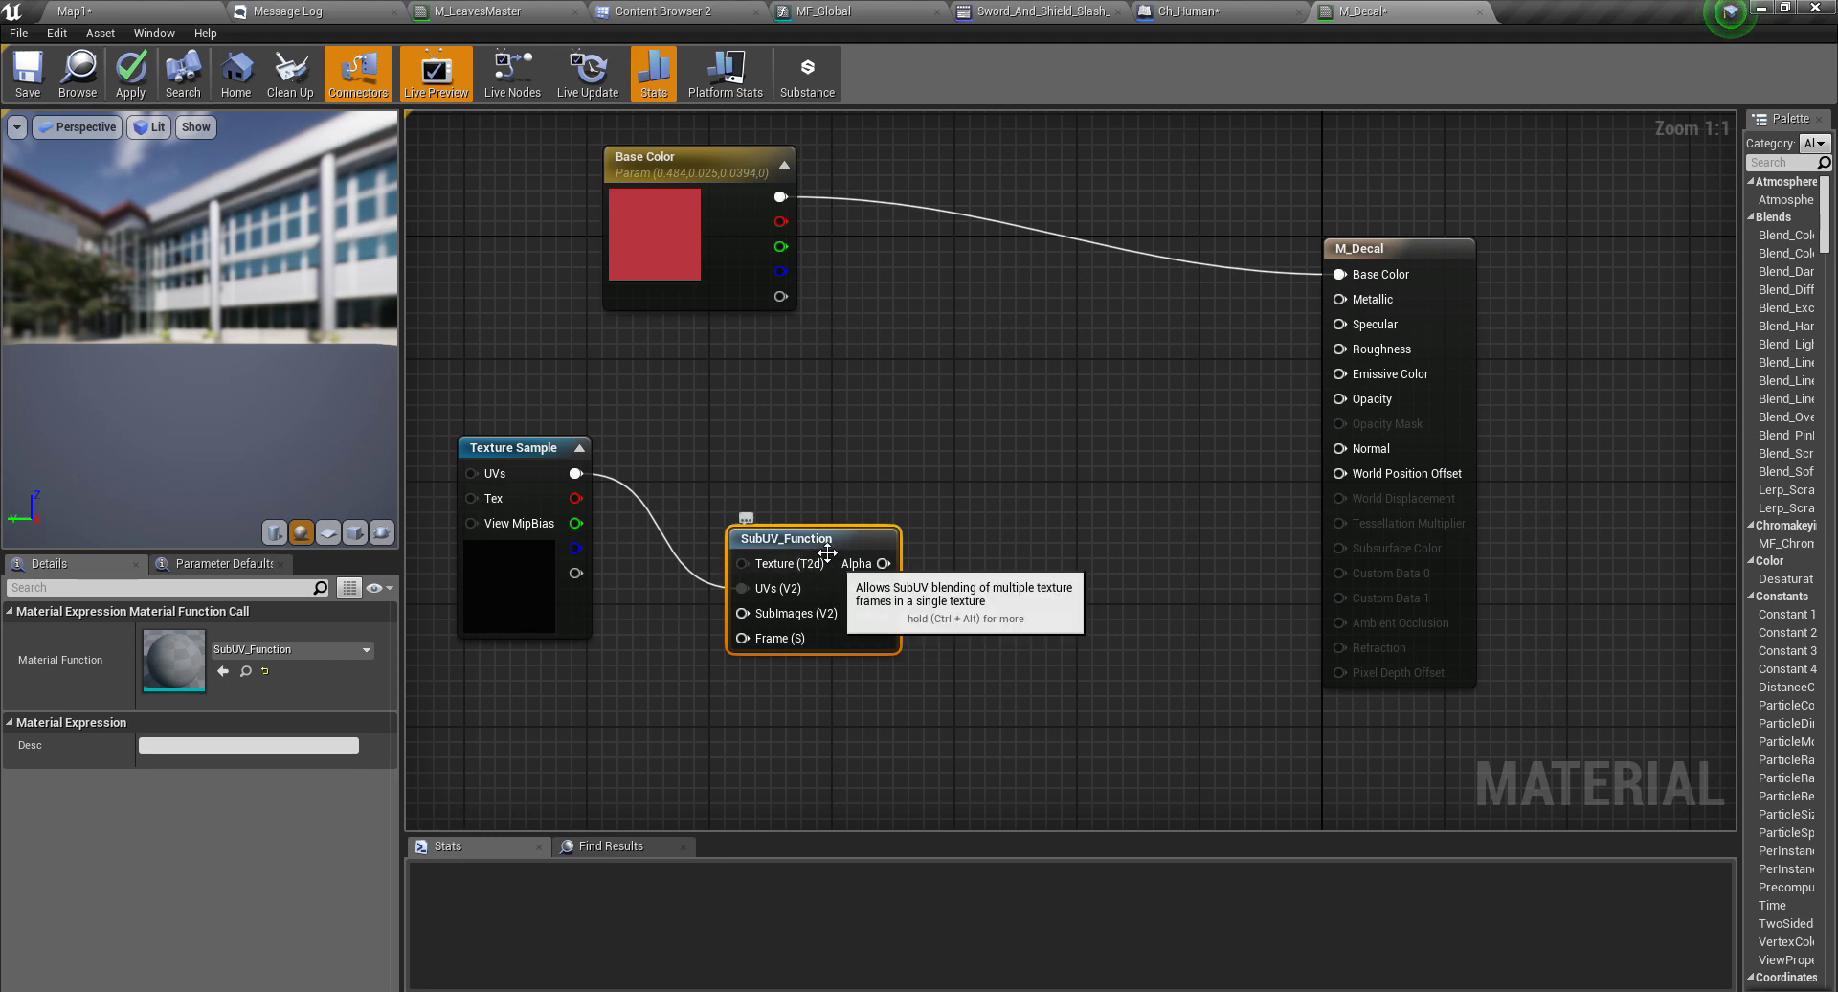
- Convert the Texture Sample to a Texture Object and connect it to SubUV_Function's Texture (T2d) input instead of UVs
drag(827, 553, 901, 538)
alt+click(576, 473)
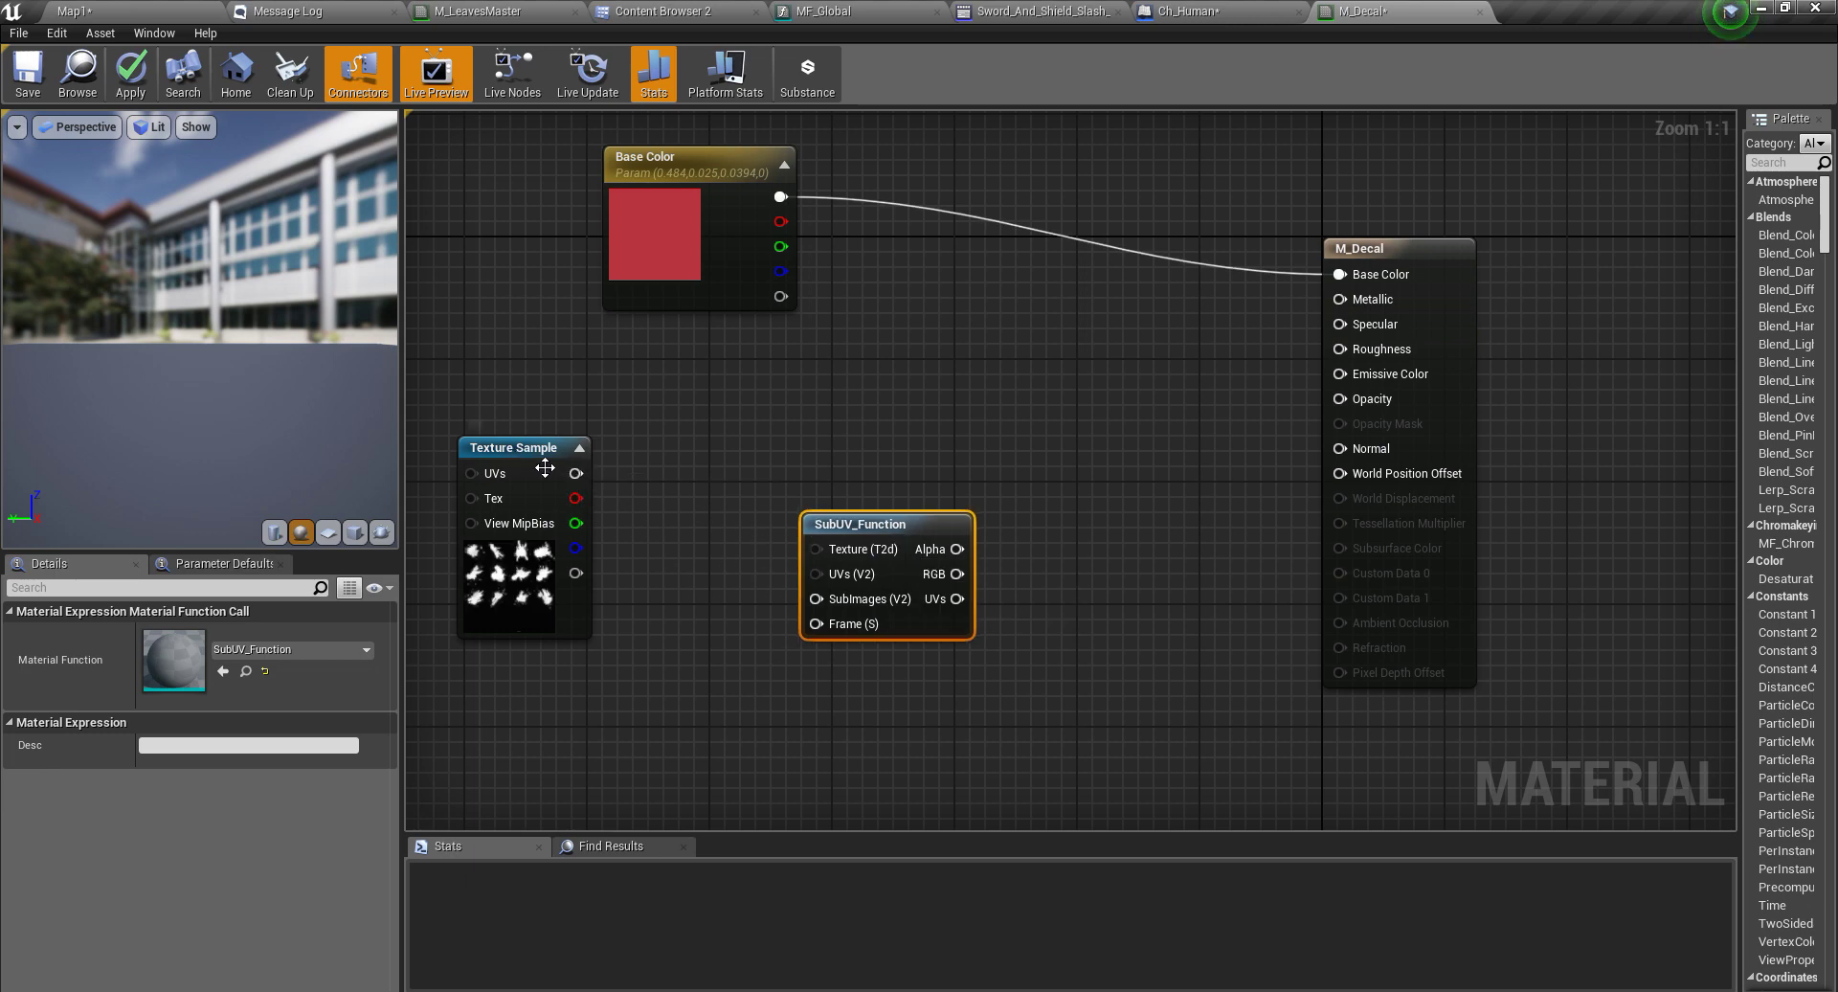
drag(576, 472, 740, 574)
click(430, 499)
click(508, 450)
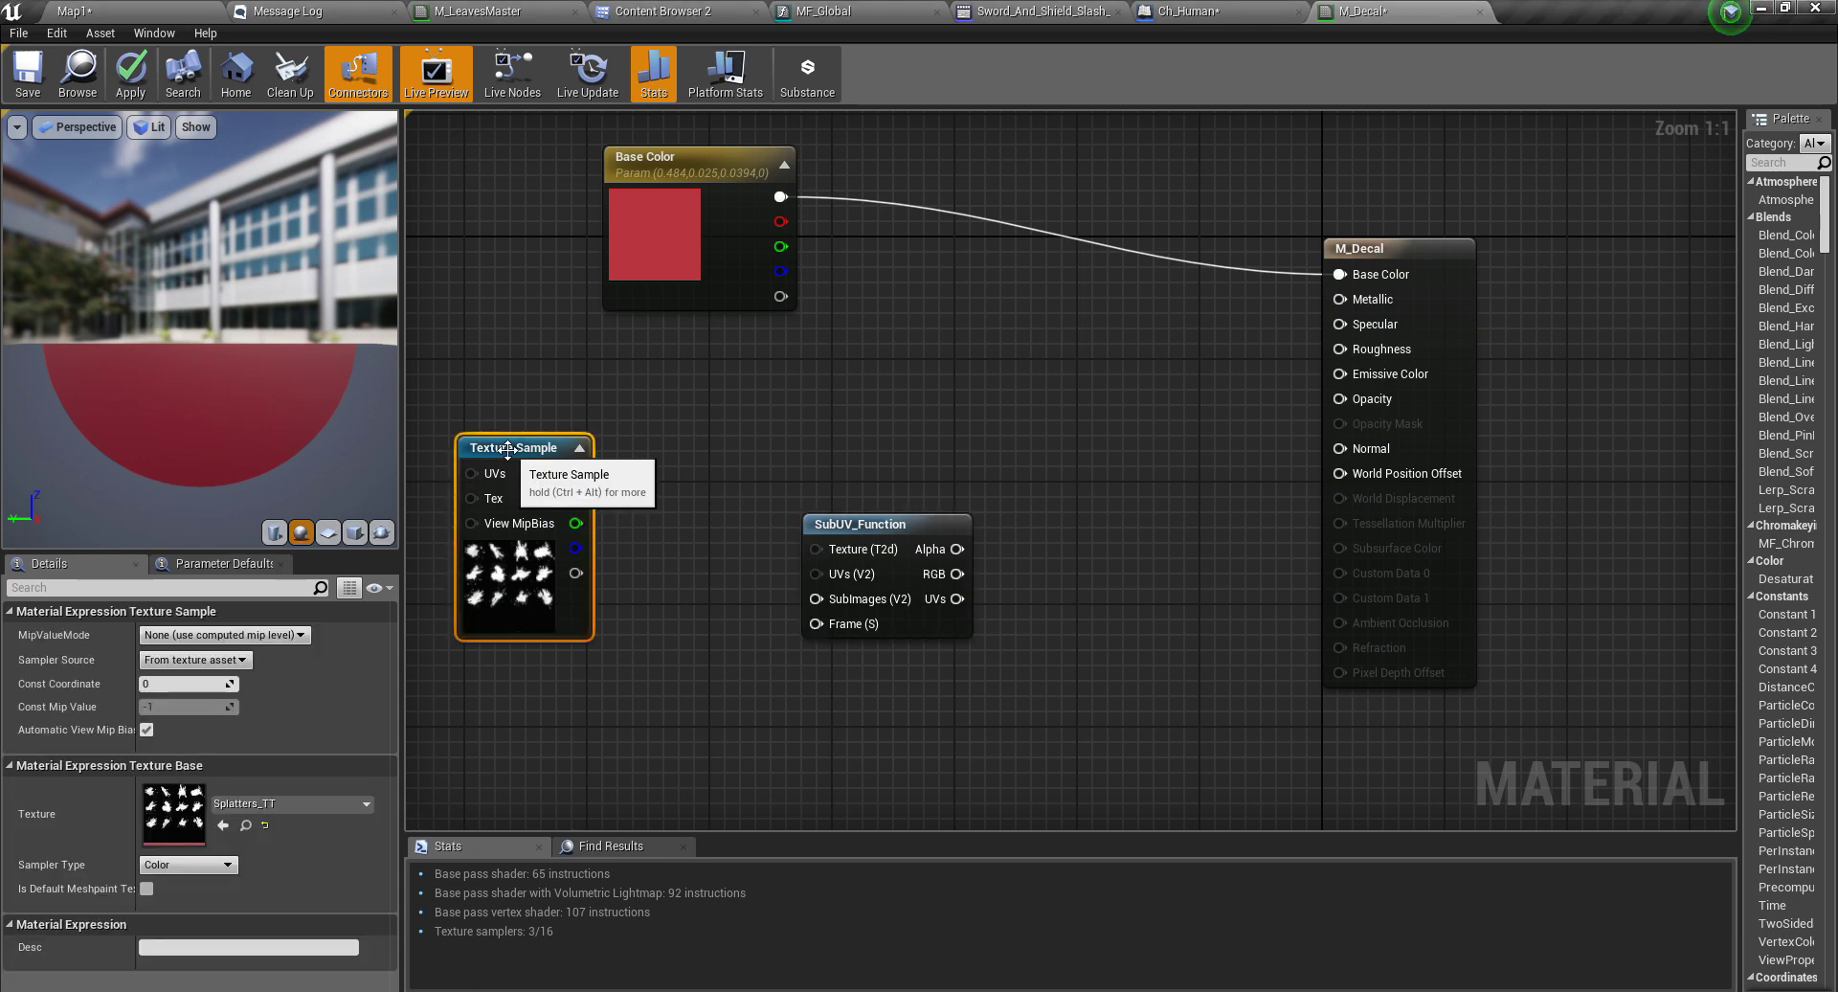
right_click(507, 449)
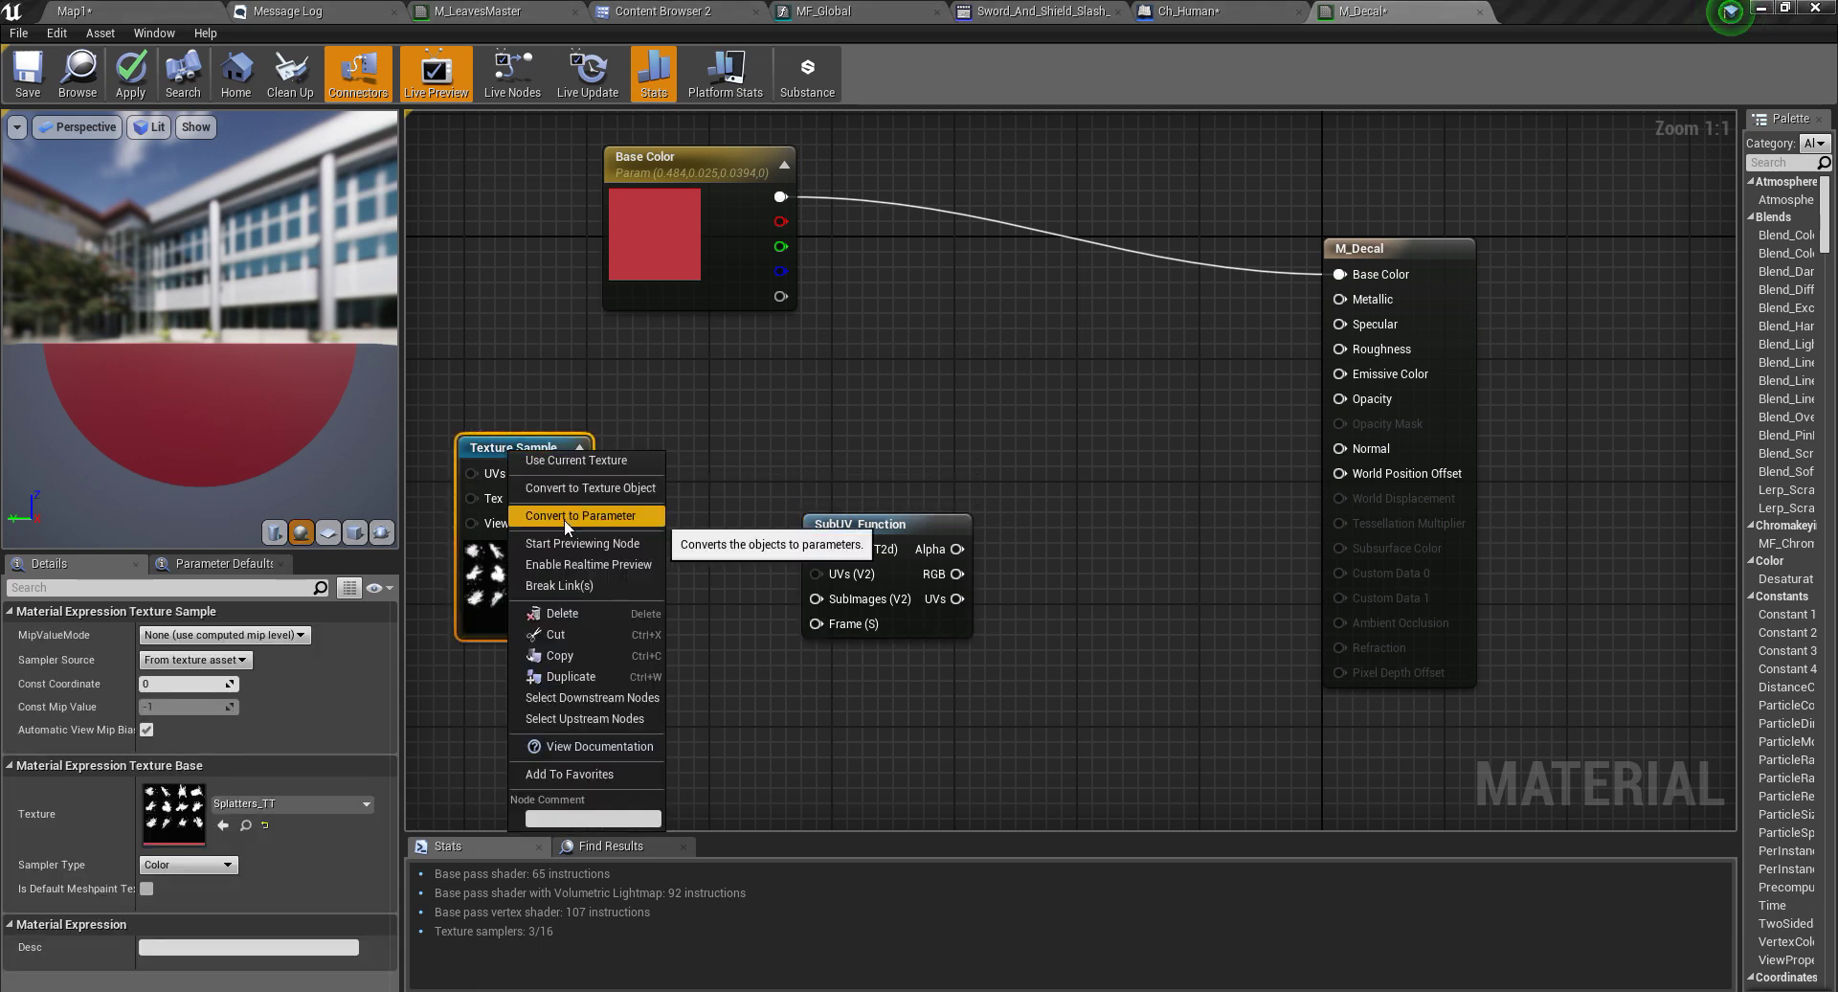
click(619, 489)
drag(588, 477, 846, 543)
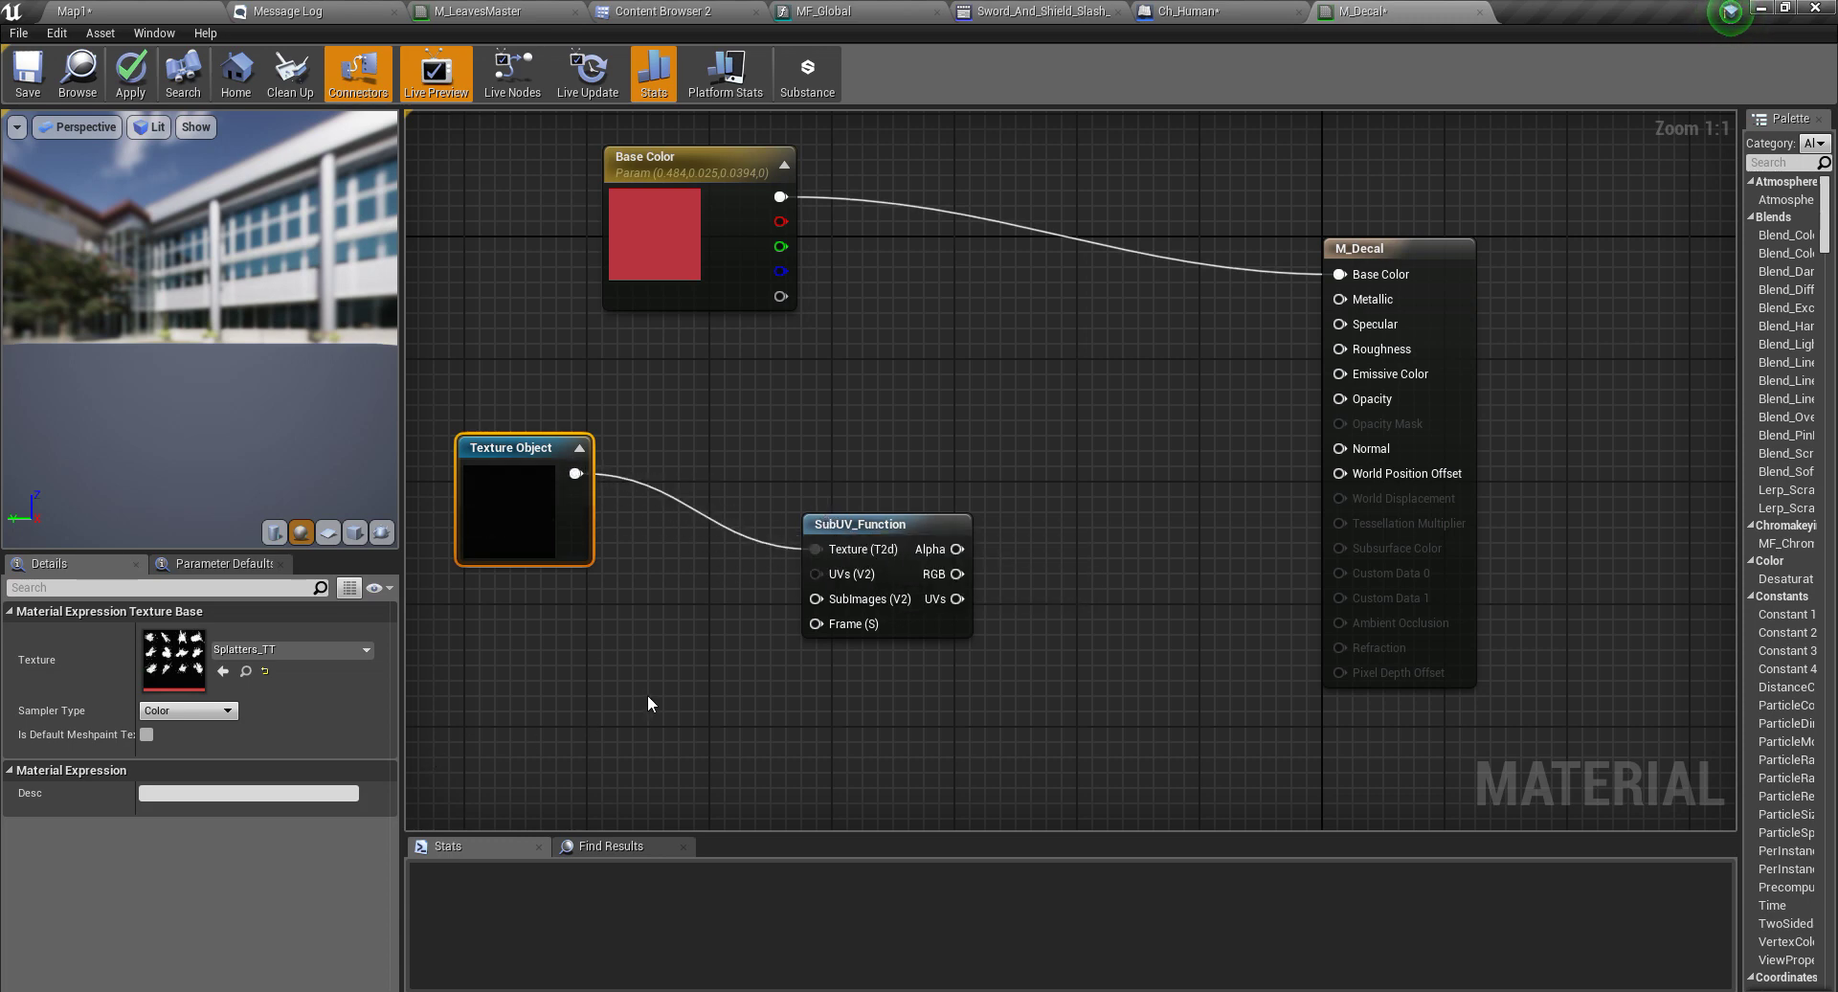
right_drag(644, 696, 672, 599)
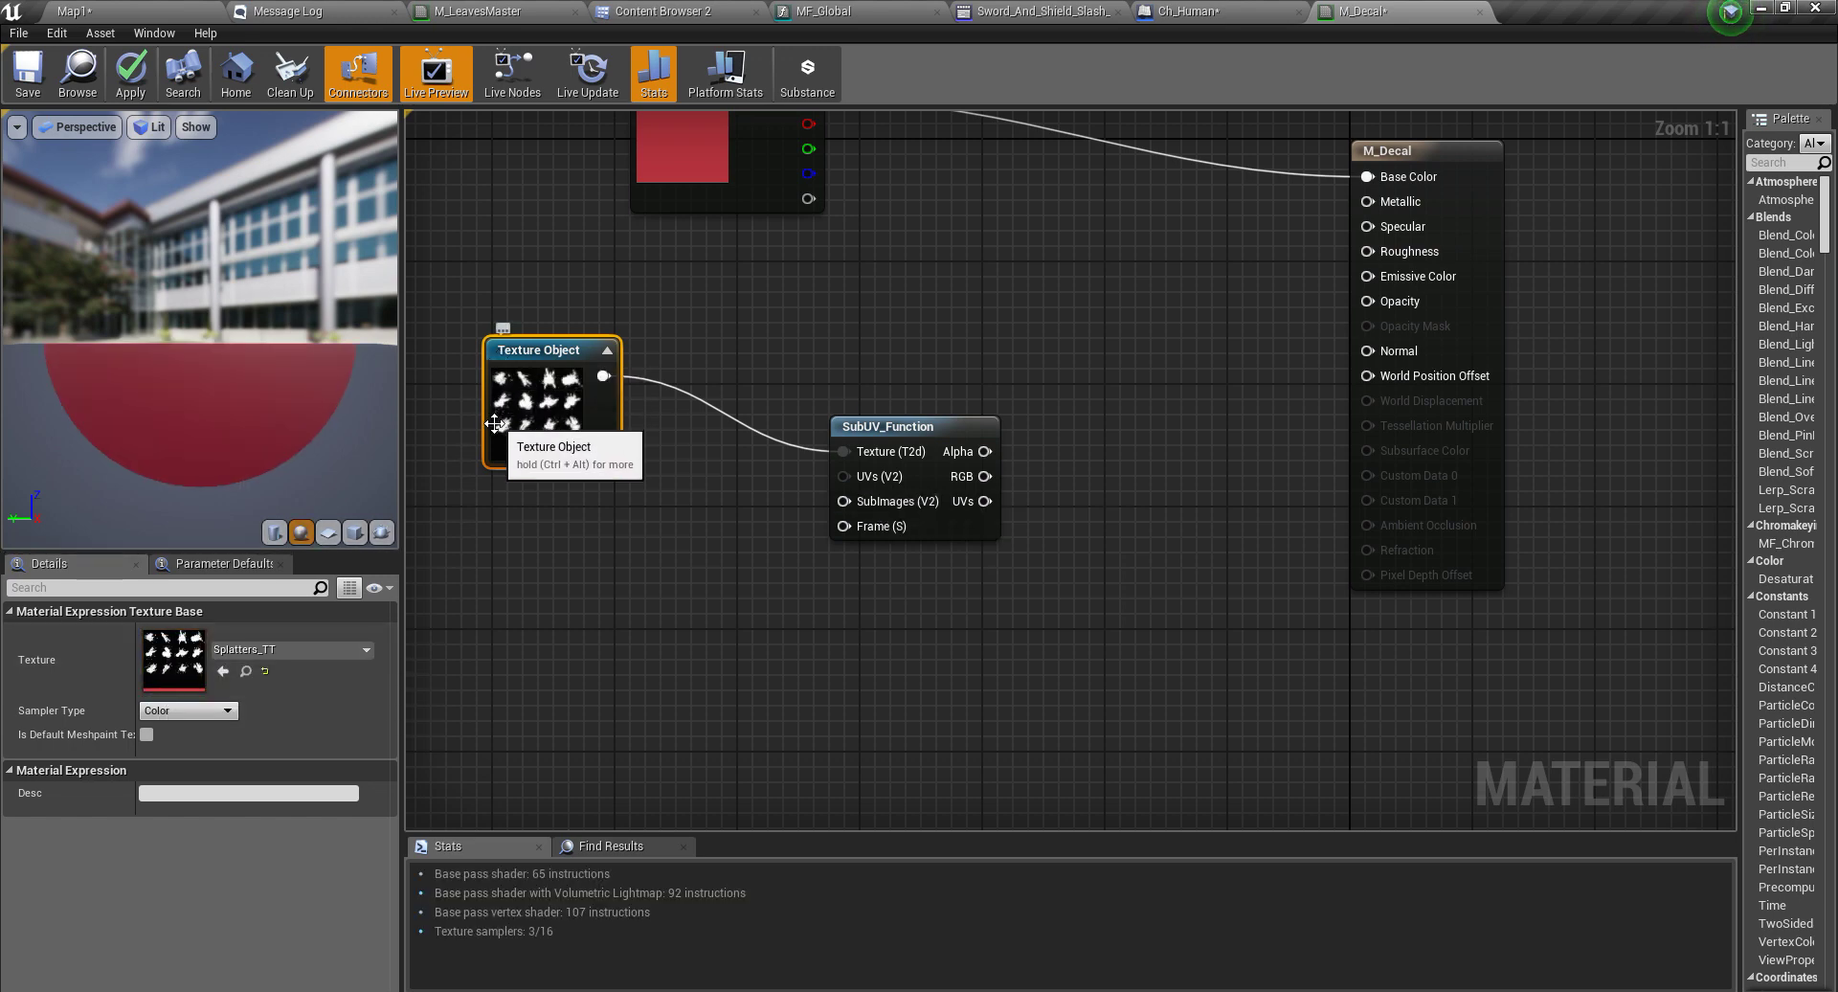
right_click(882, 500)
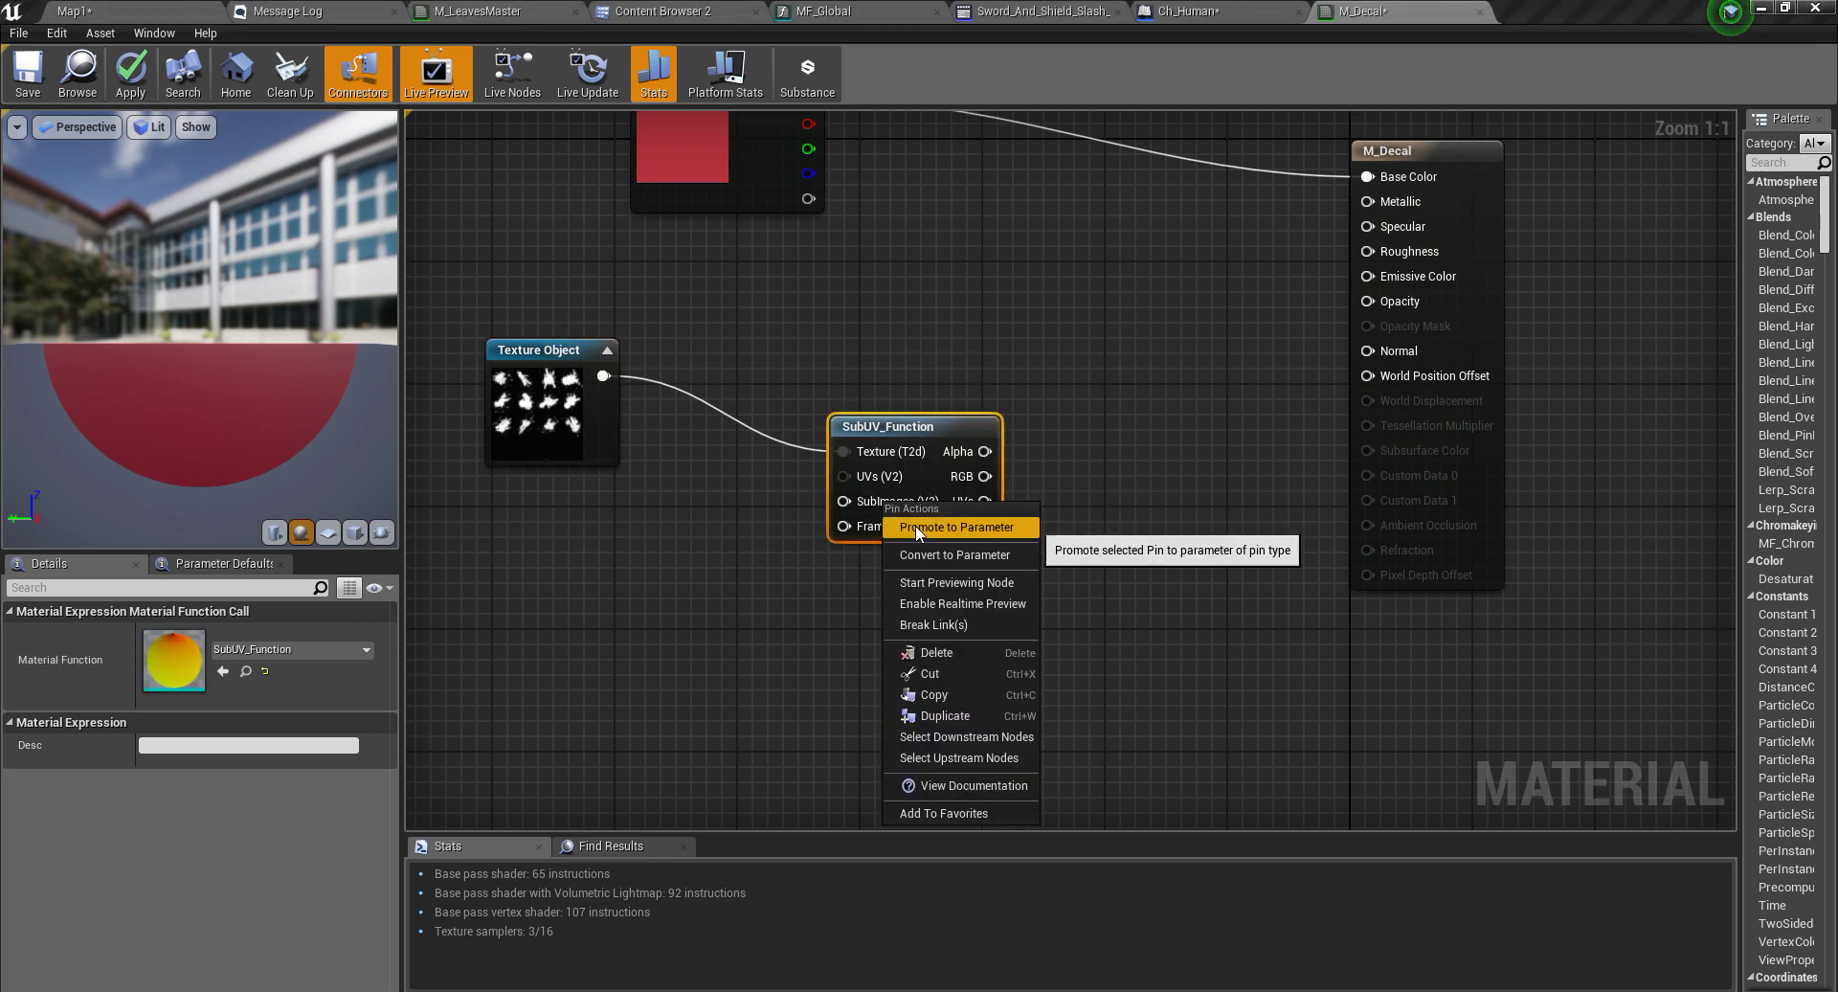
click(915, 525)
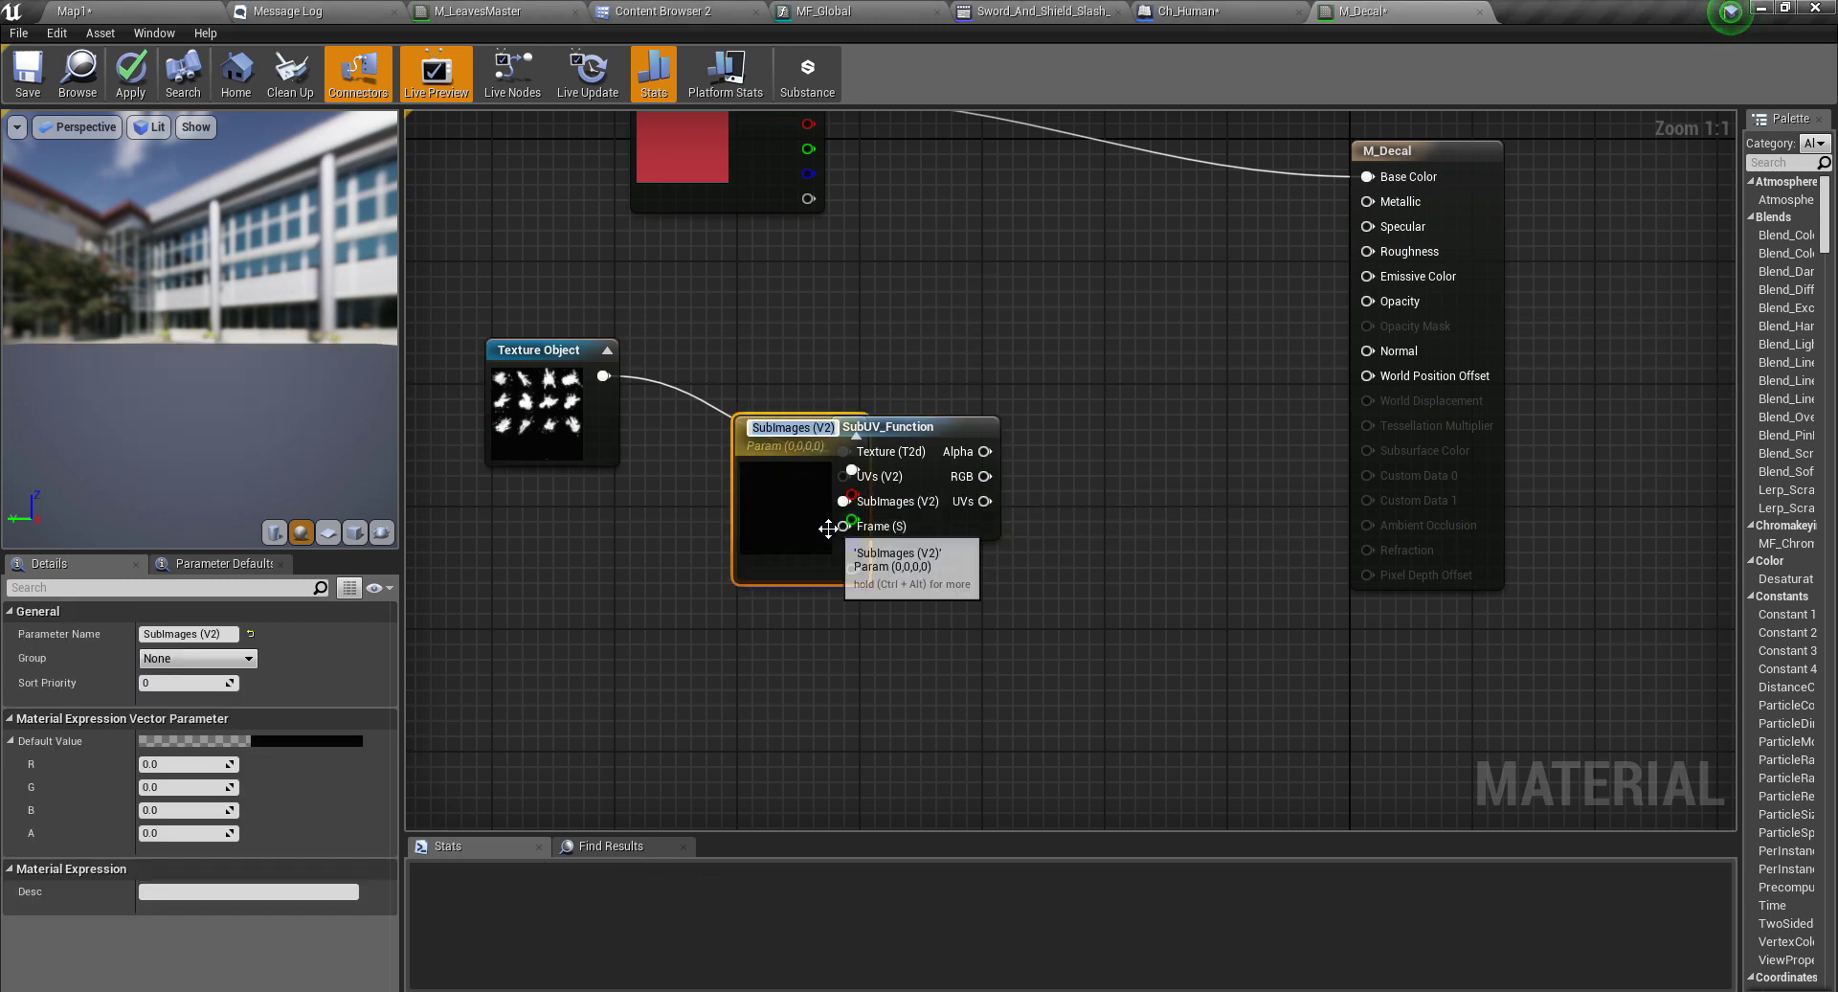
drag(794, 527, 596, 594)
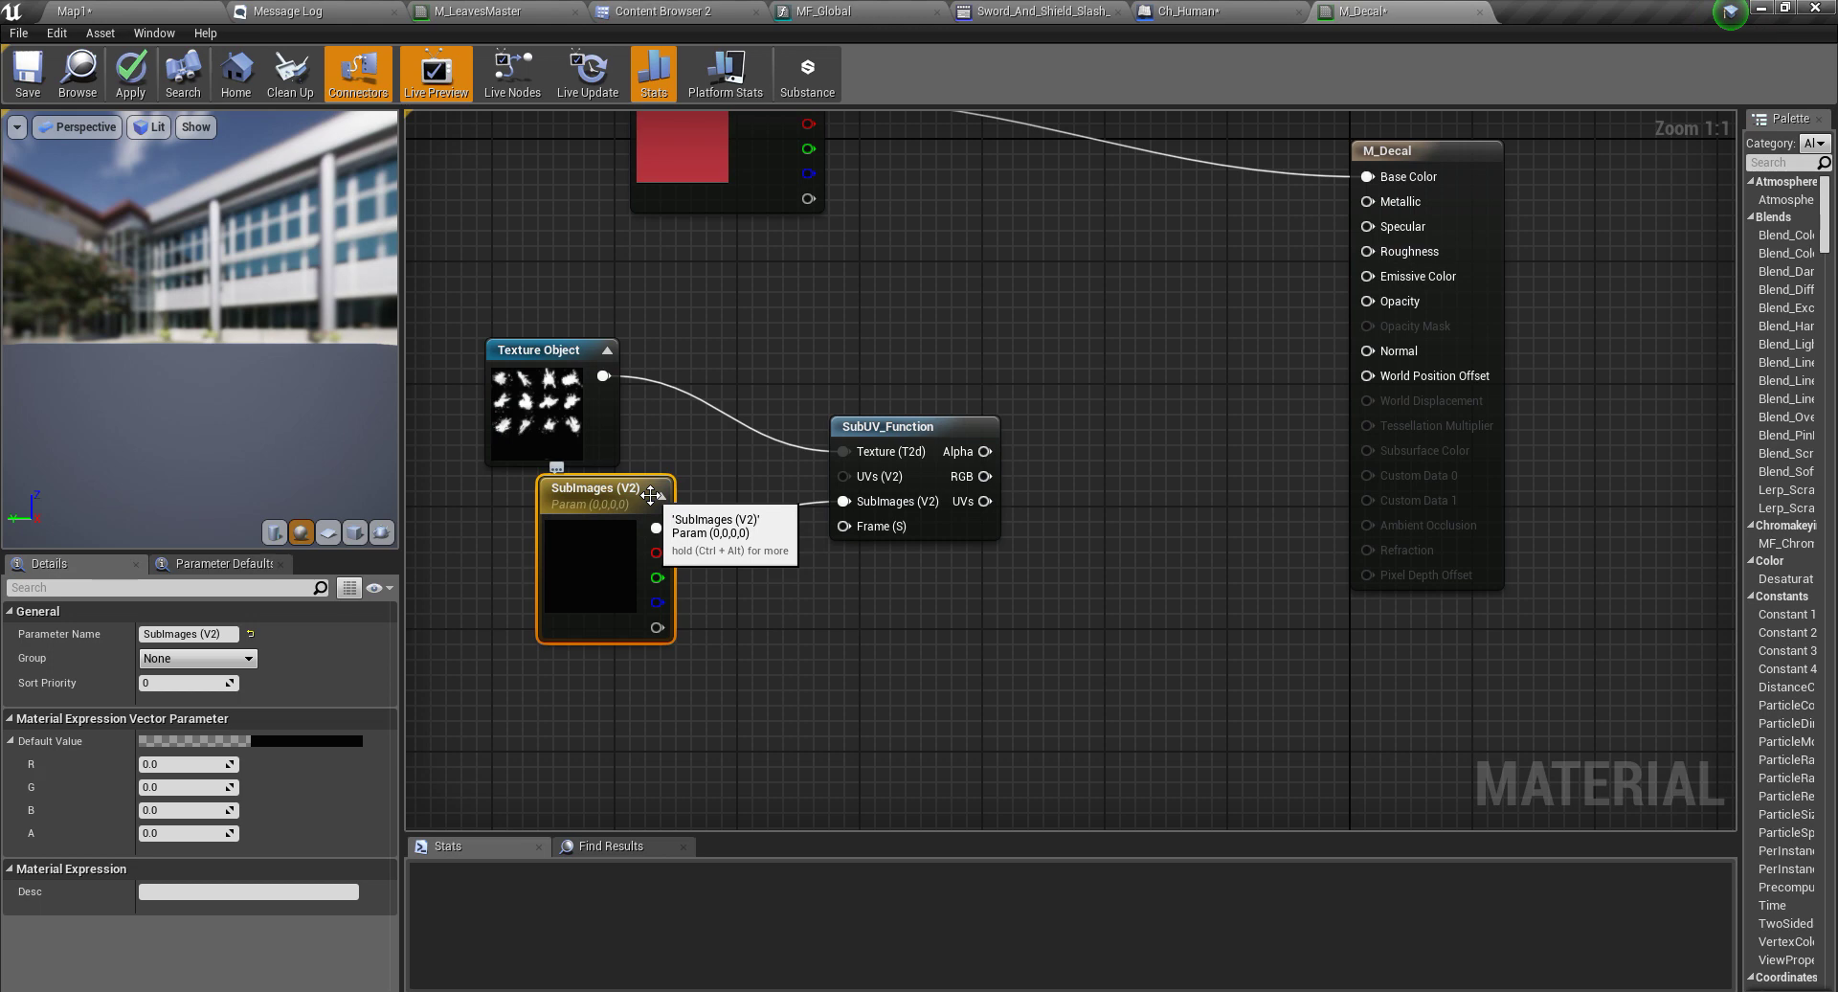
key(Delete)
- Feed SubUV_Function's SubImages (V2) input from a Constant2Vector set to 2, 2 and place it below the Texture Object
drag(843, 501, 746, 553)
text(const)
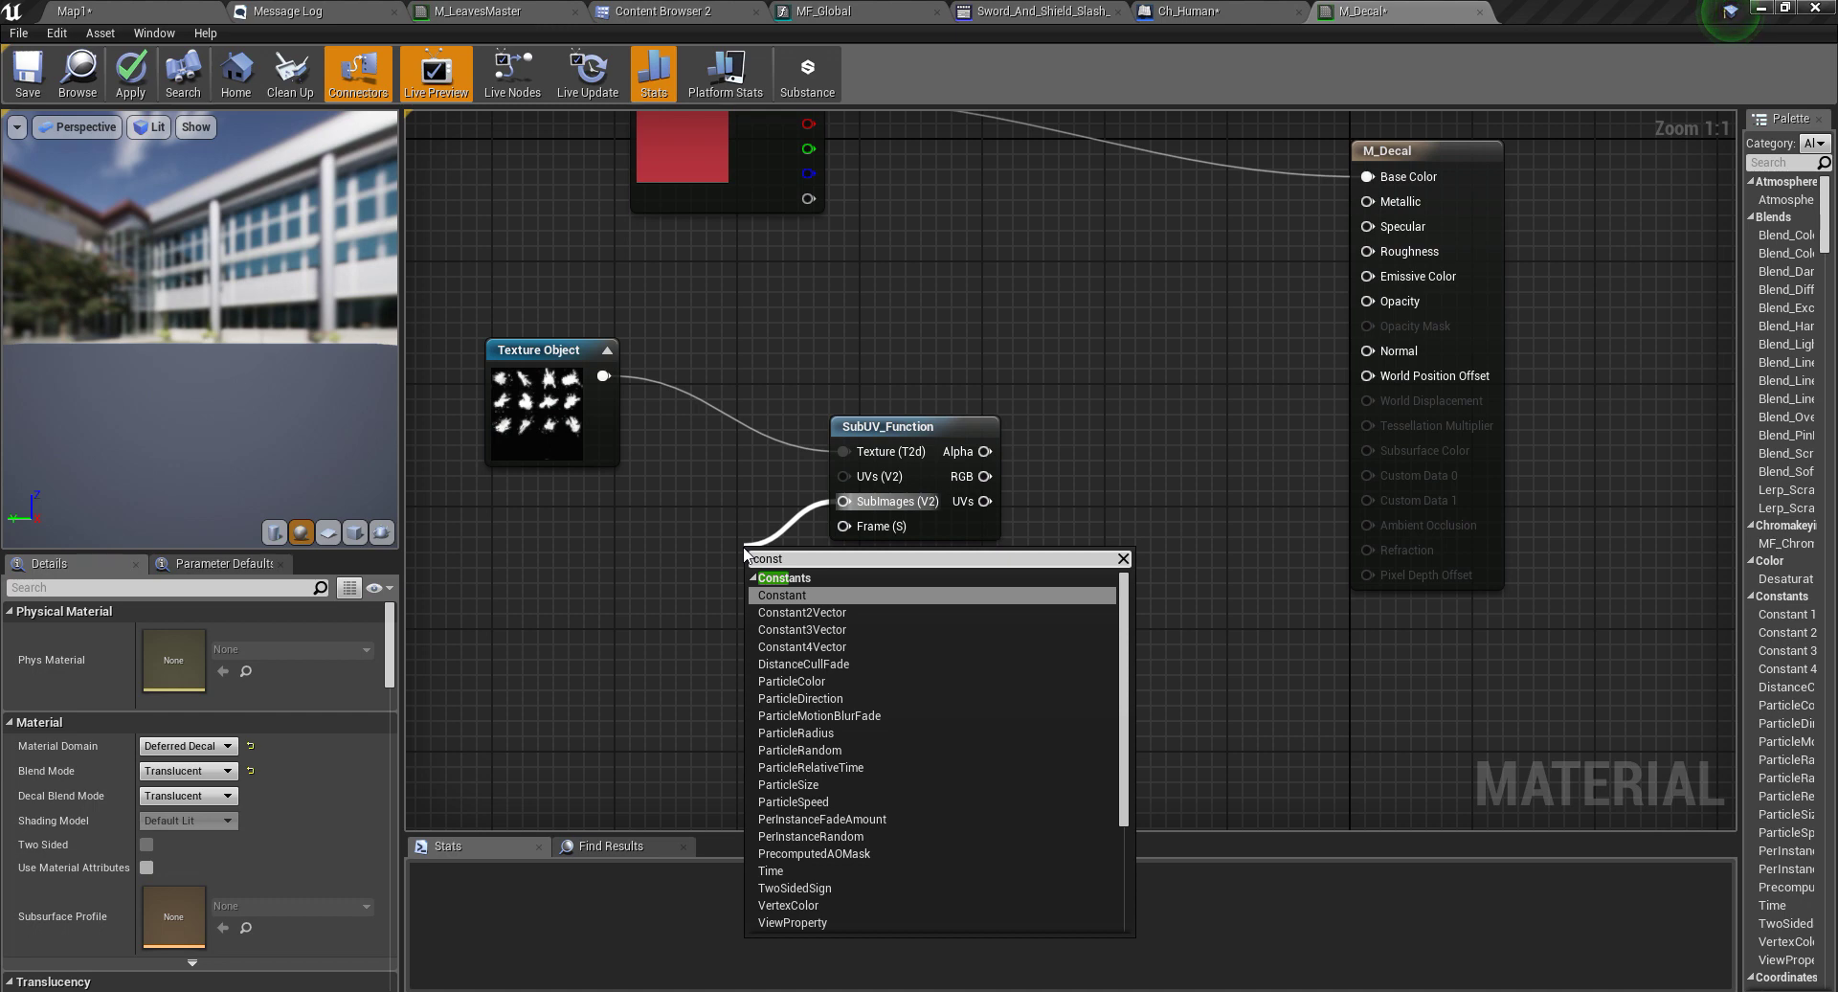
click(802, 612)
text(2)
key(Tab)
text(2)
key(Return)
drag(496, 578, 572, 532)
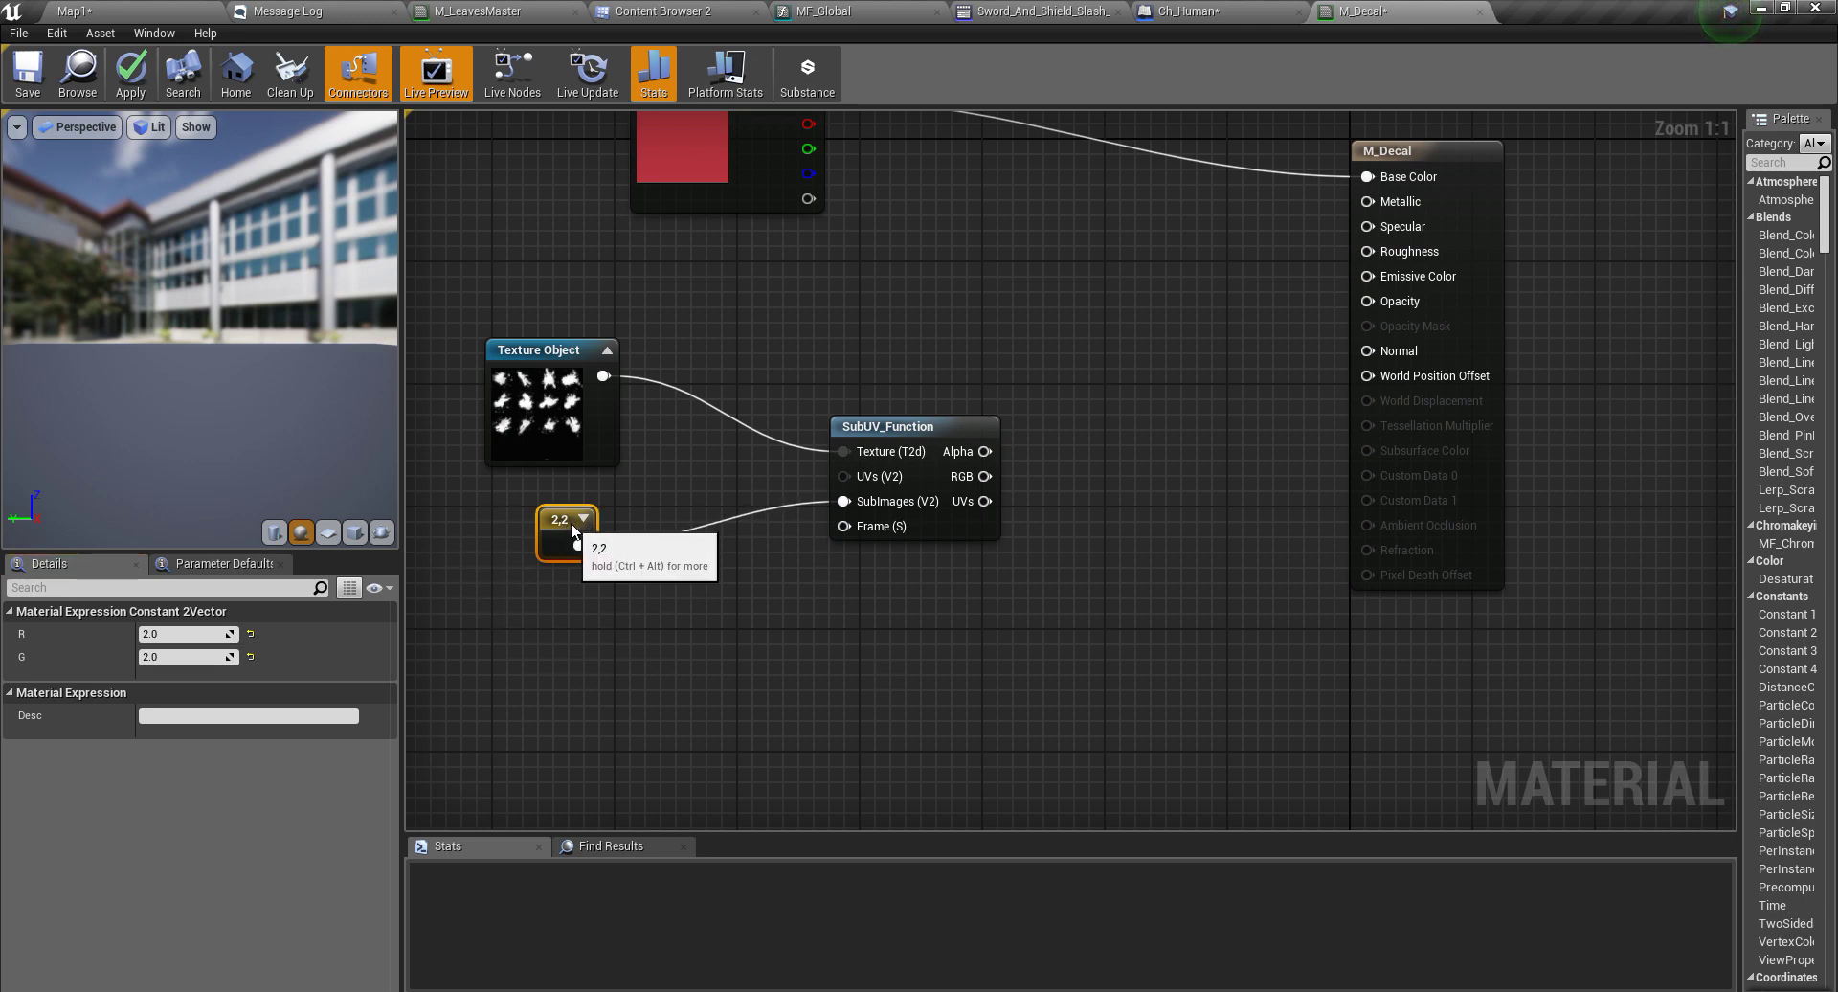
- Promote SubUV_Function's Frame (S) input to a parameter and place the new node below the 2,2 constant
right_drag(688, 519, 738, 603)
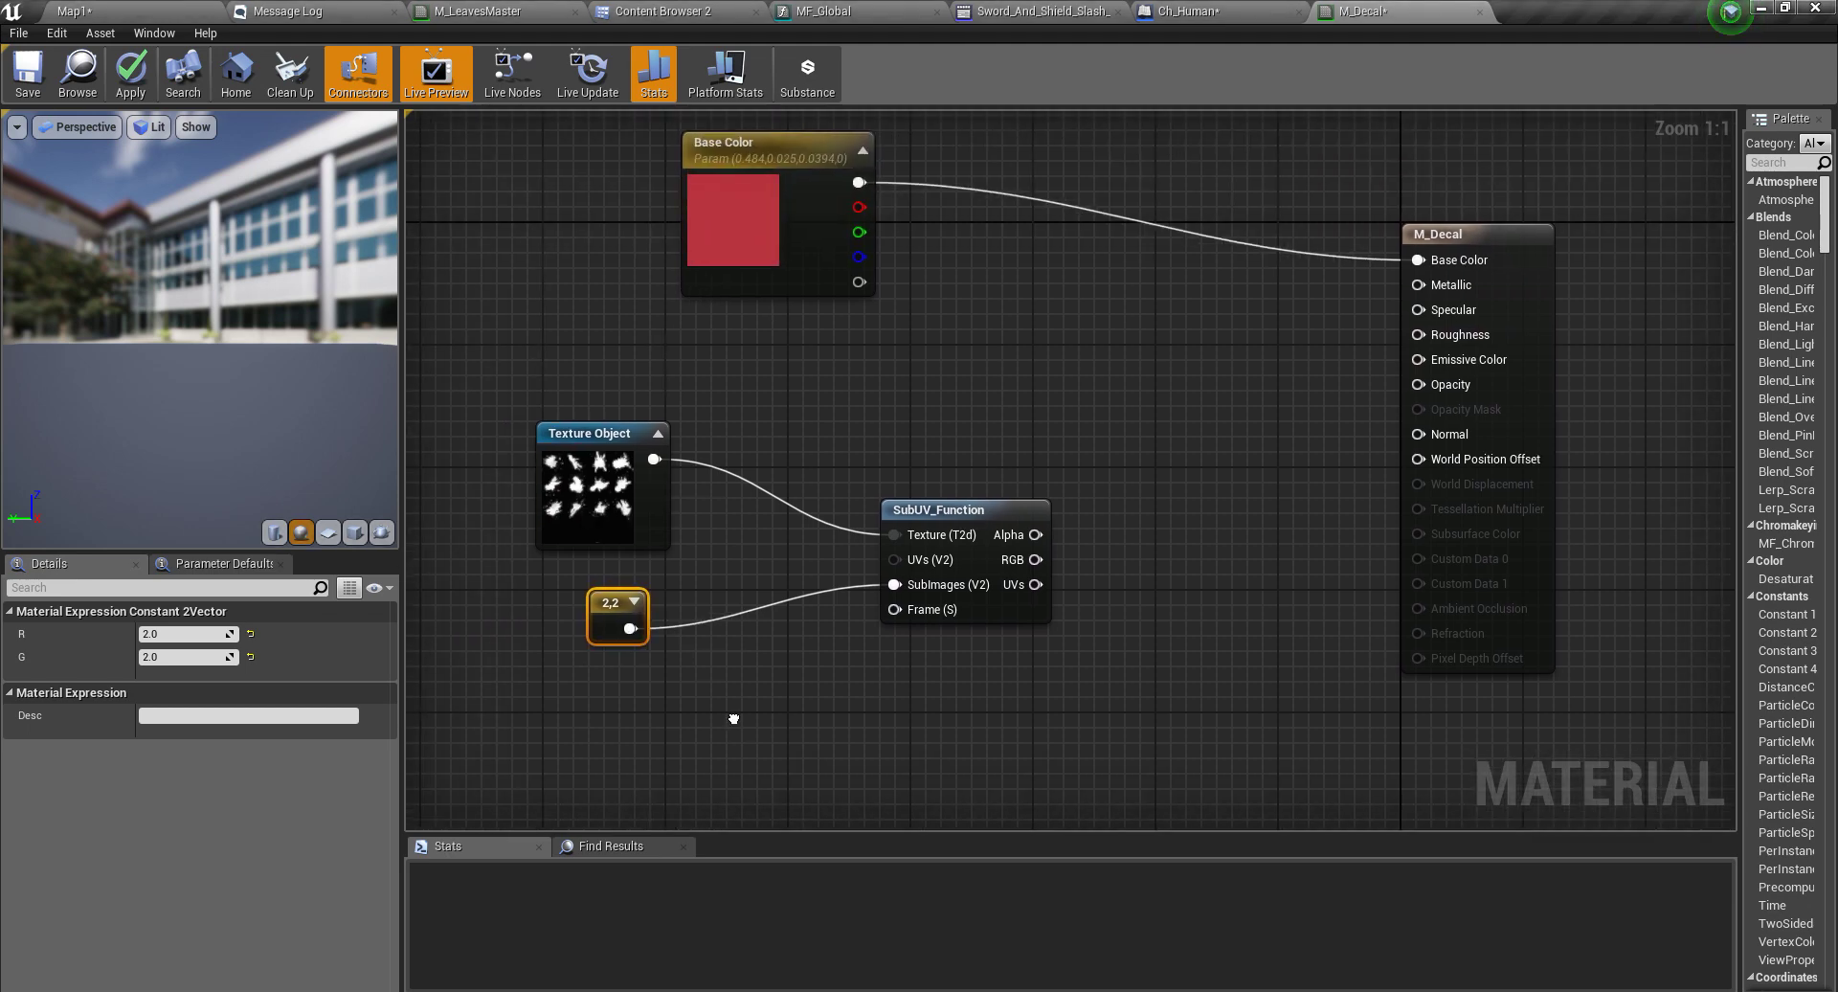
click(866, 636)
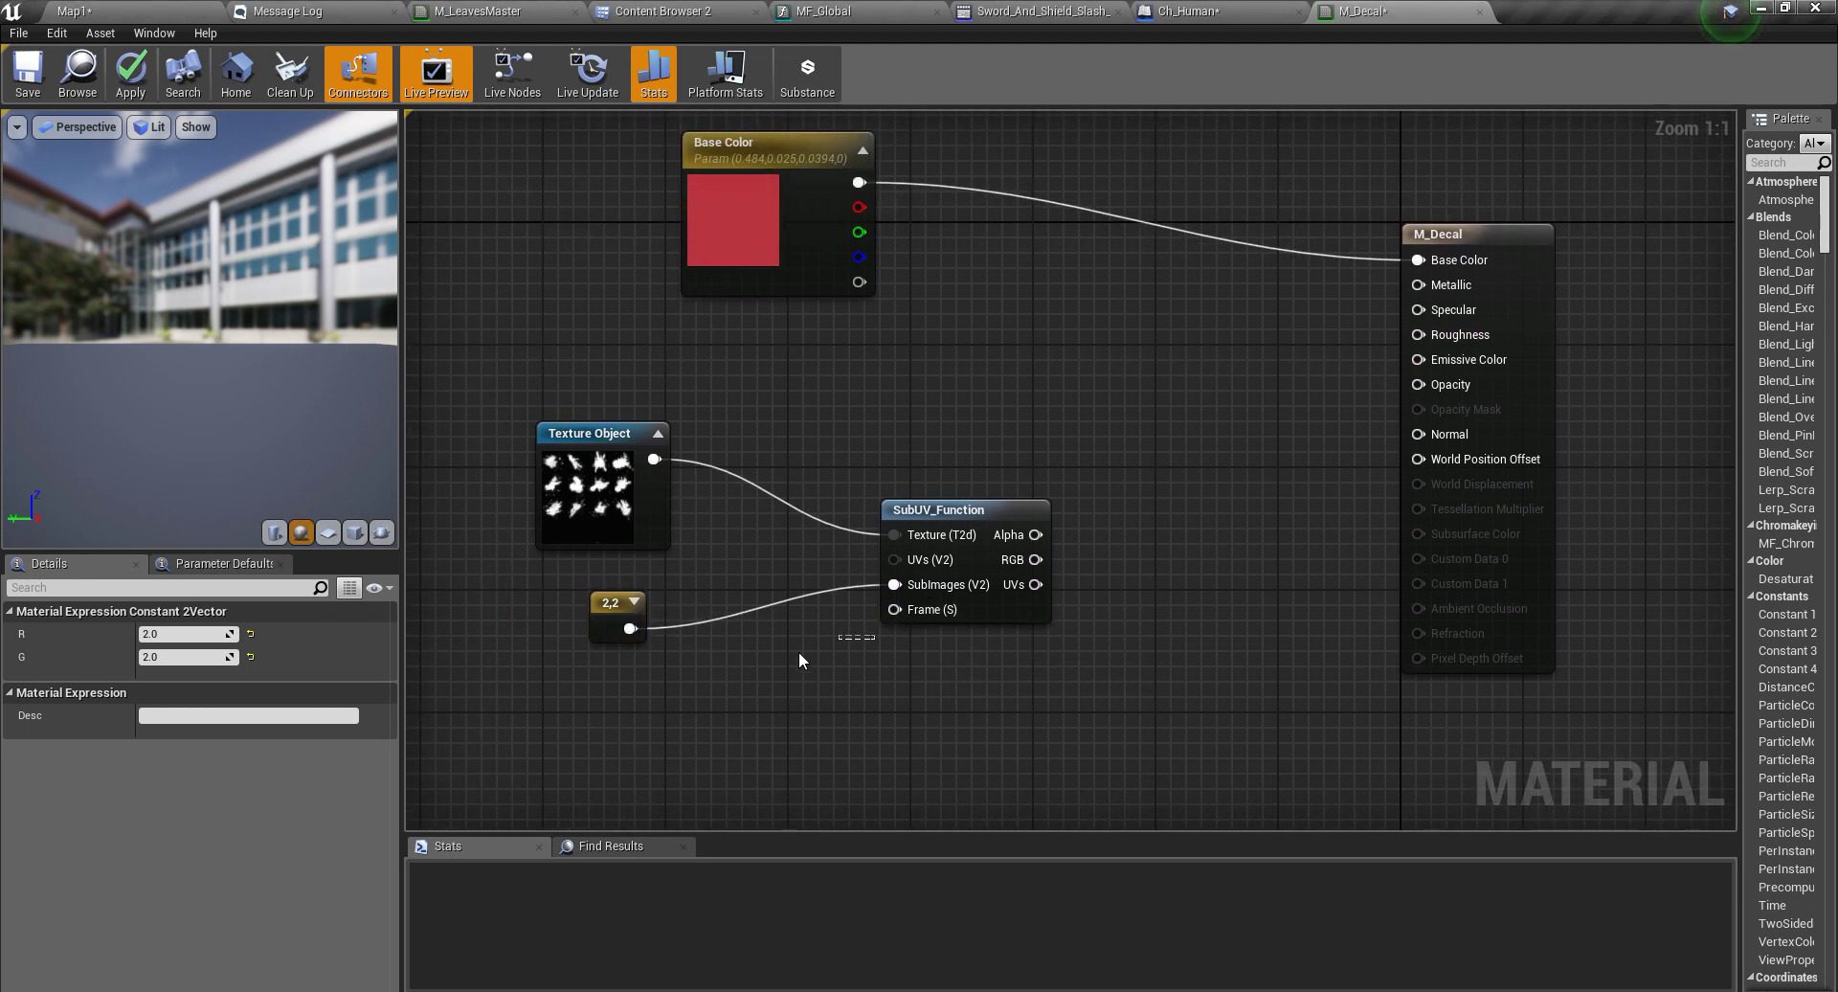
right_click(894, 609)
click(919, 649)
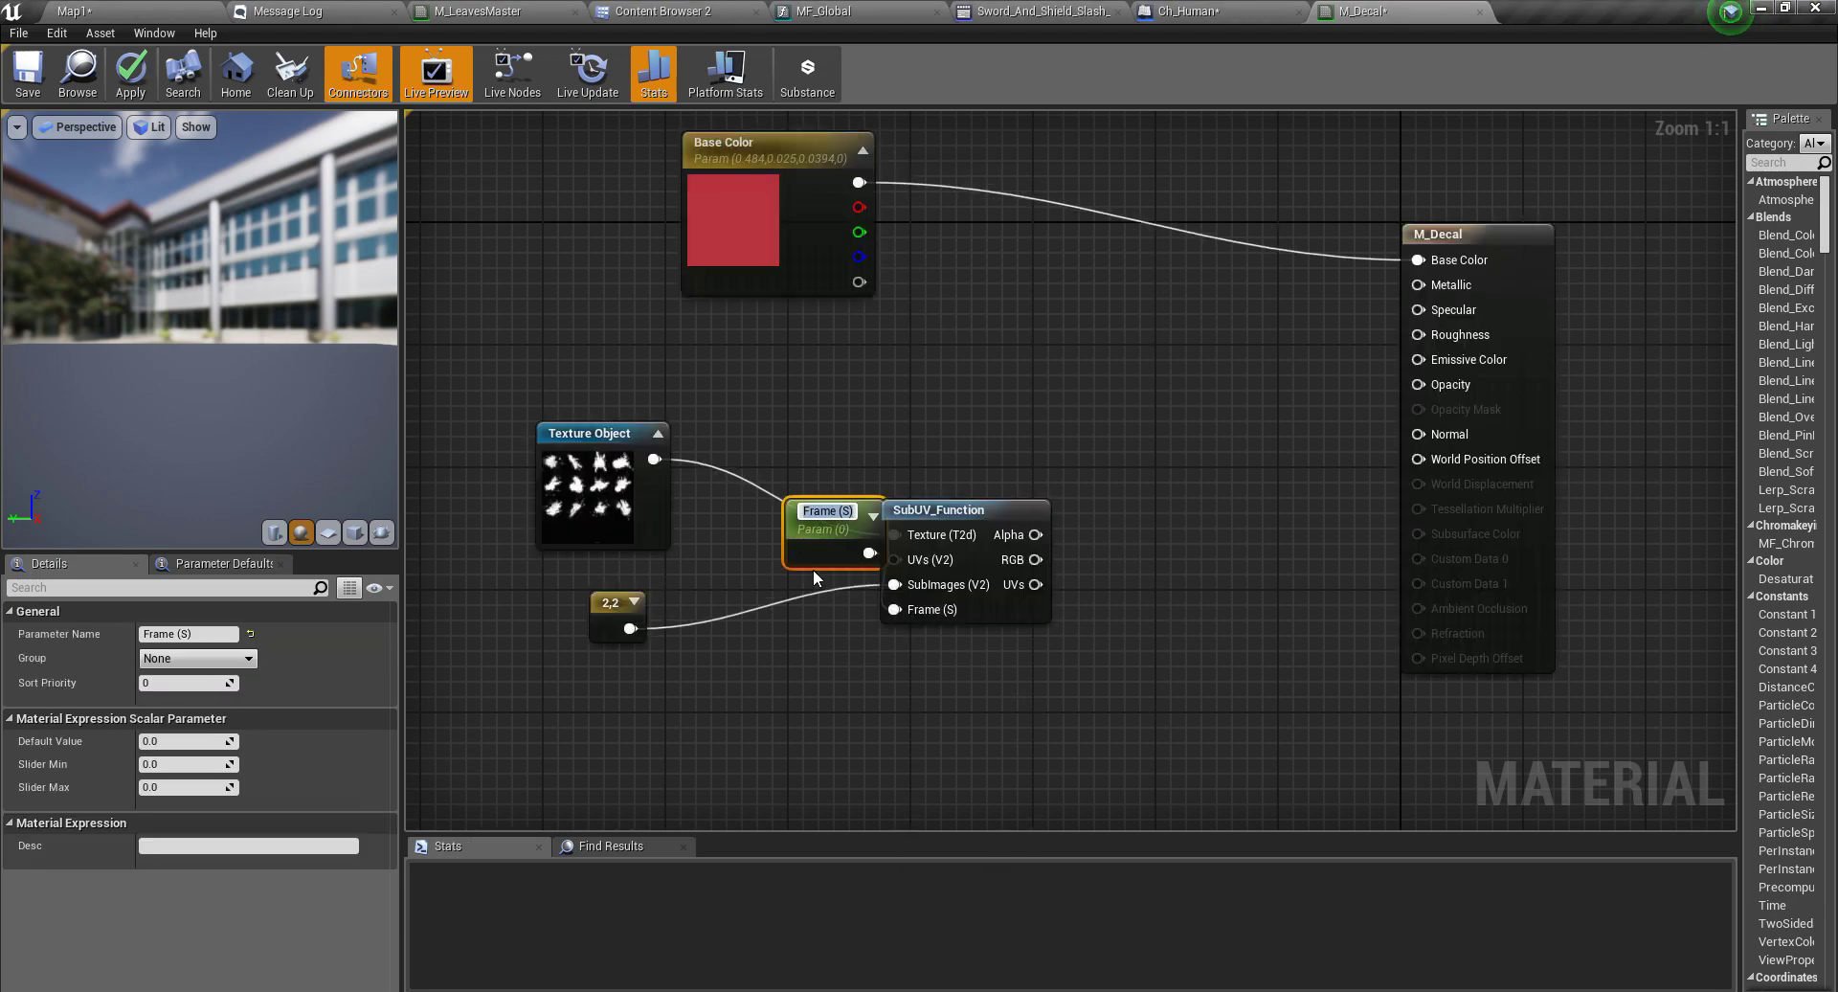
drag(825, 563, 649, 714)
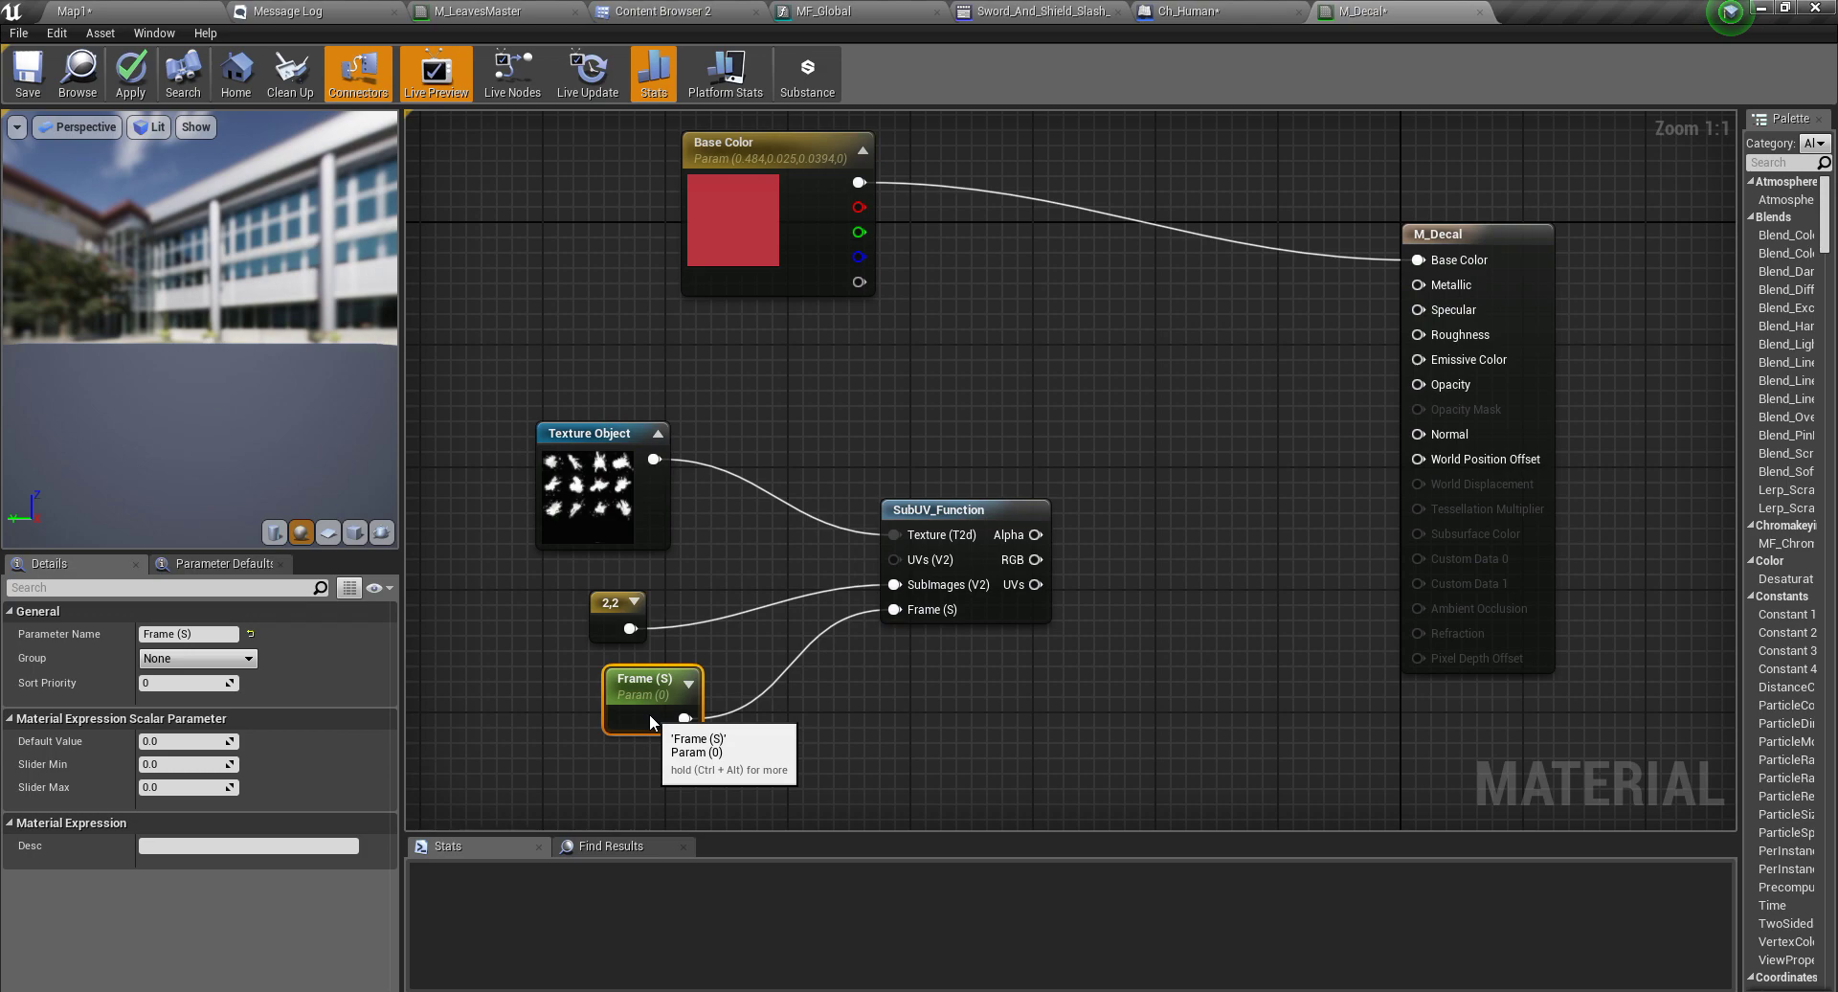
- Connect SubUV_Function's Alpha output to M_Decal's Opacity input
right_drag(1209, 445, 1006, 552)
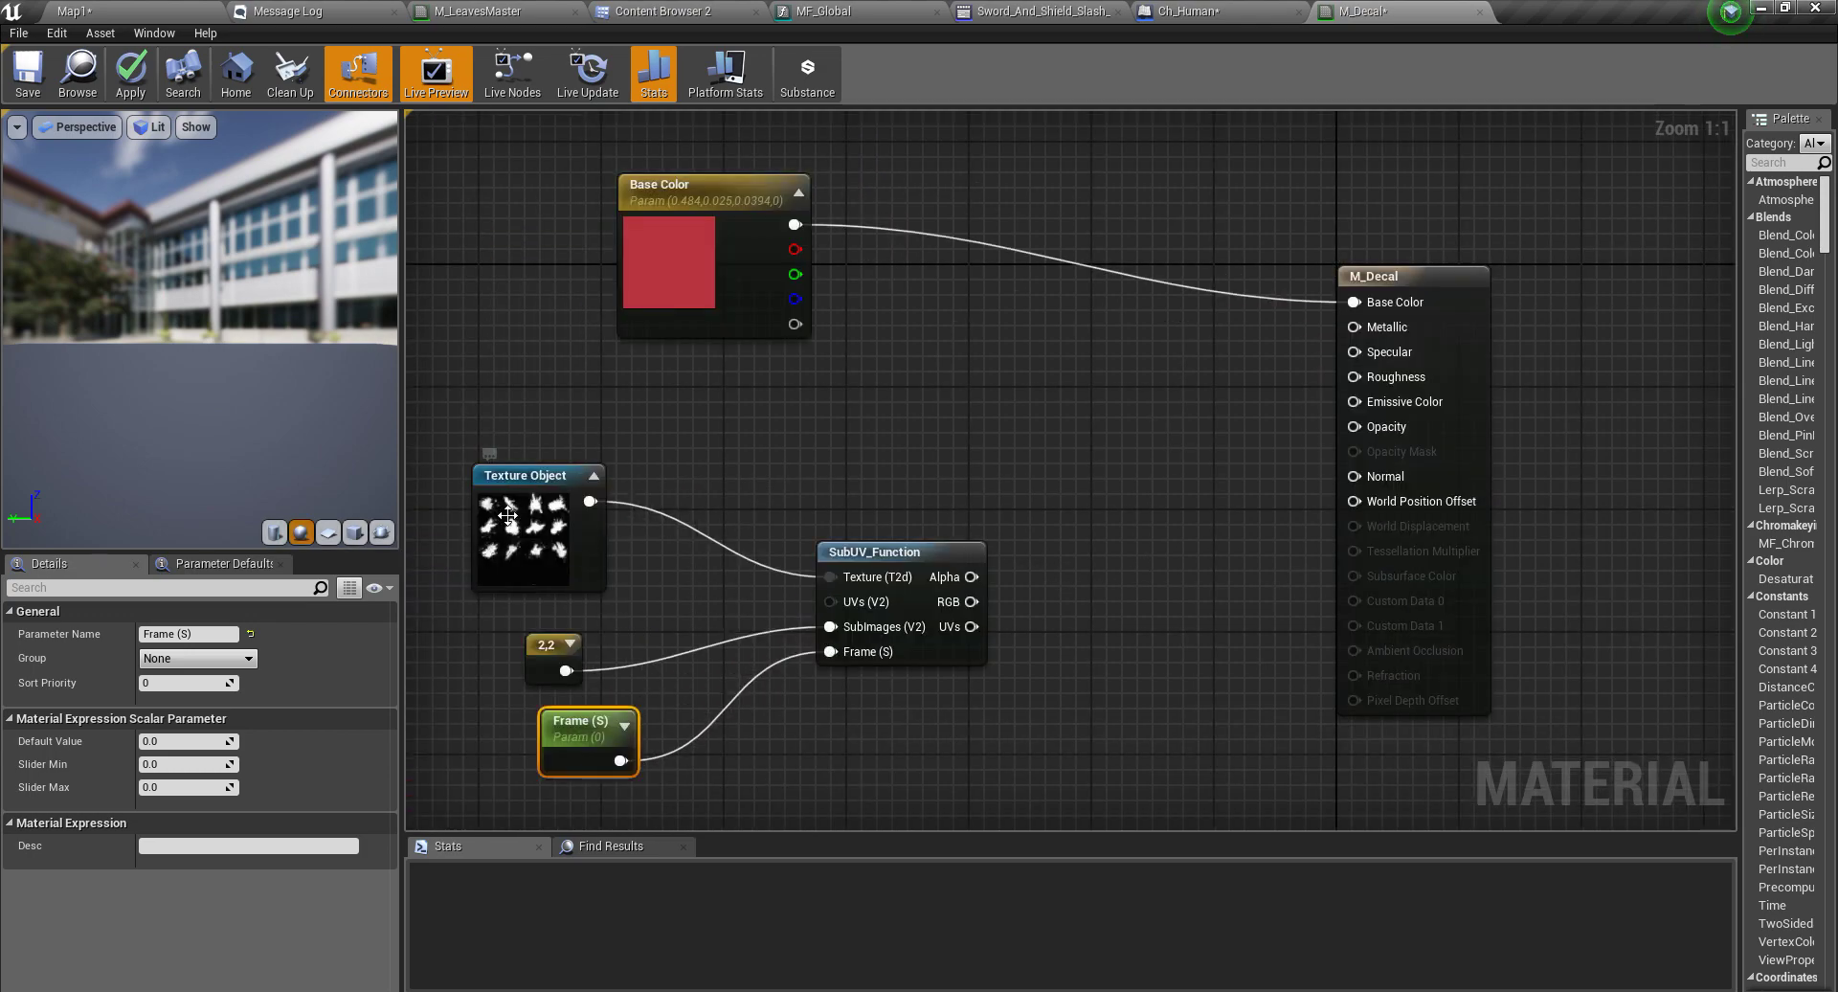
right_drag(1035, 559, 988, 568)
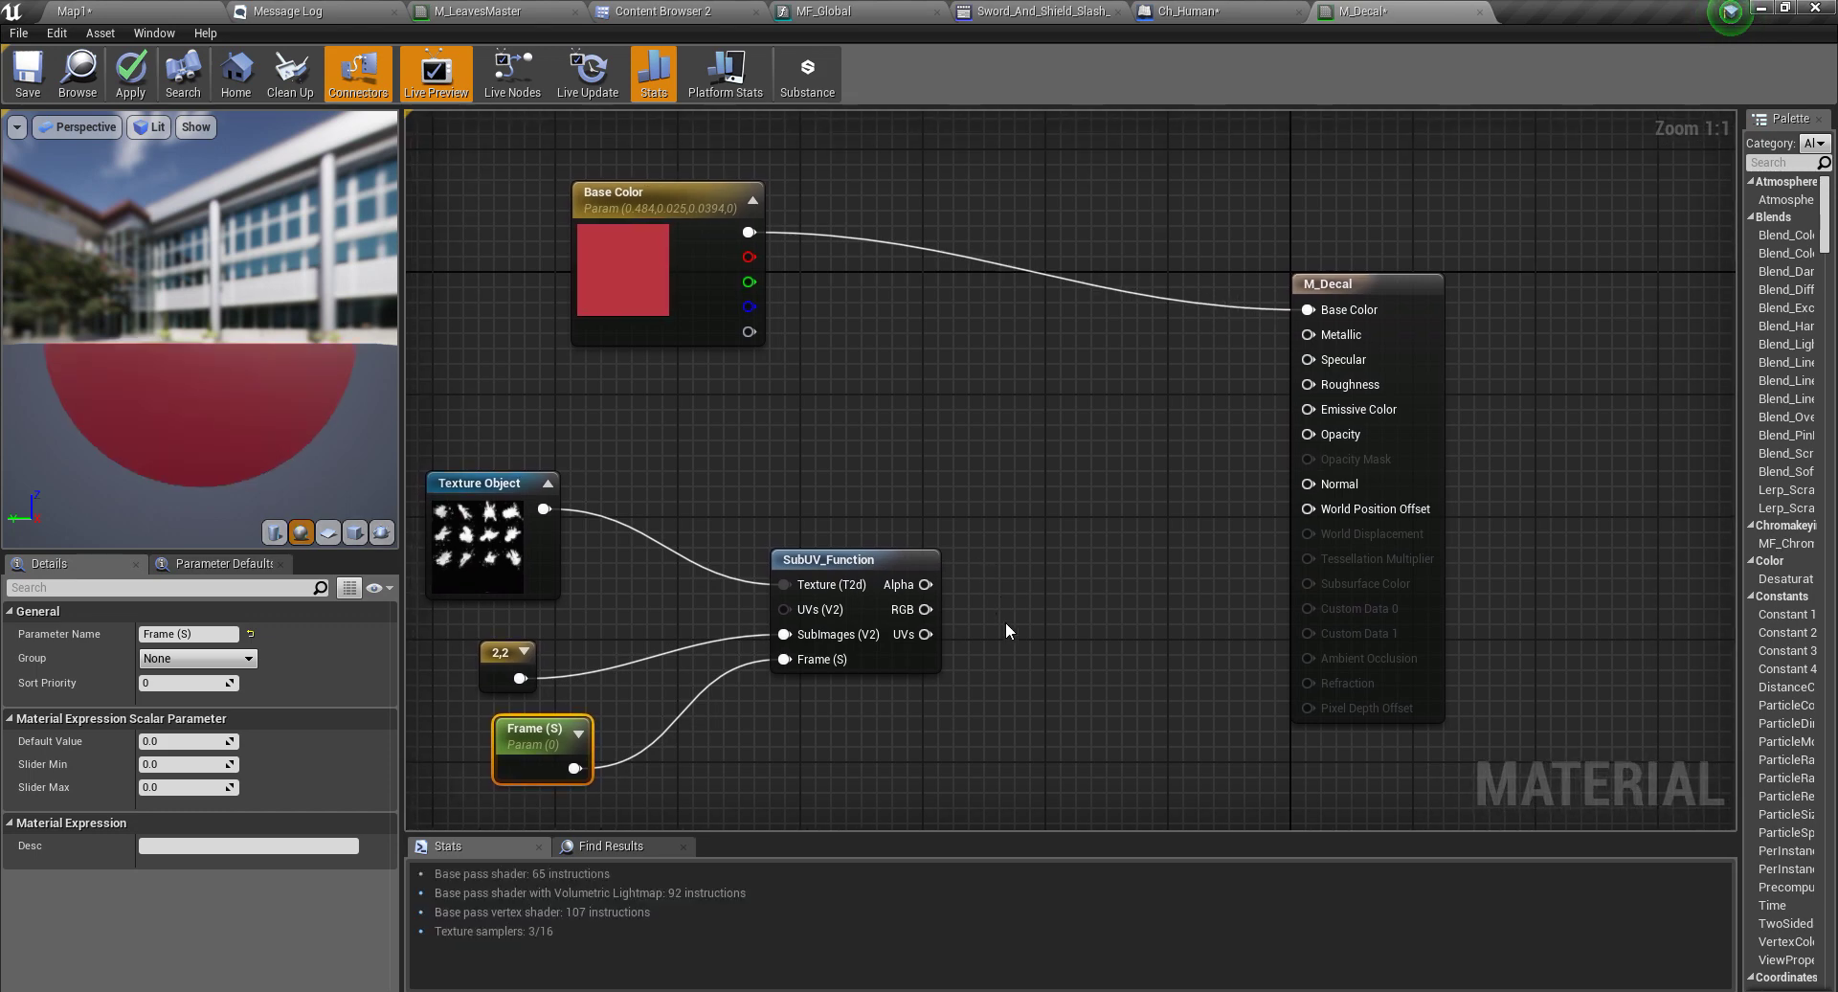
right_drag(1060, 607, 1005, 612)
drag(134, 404, 134, 477)
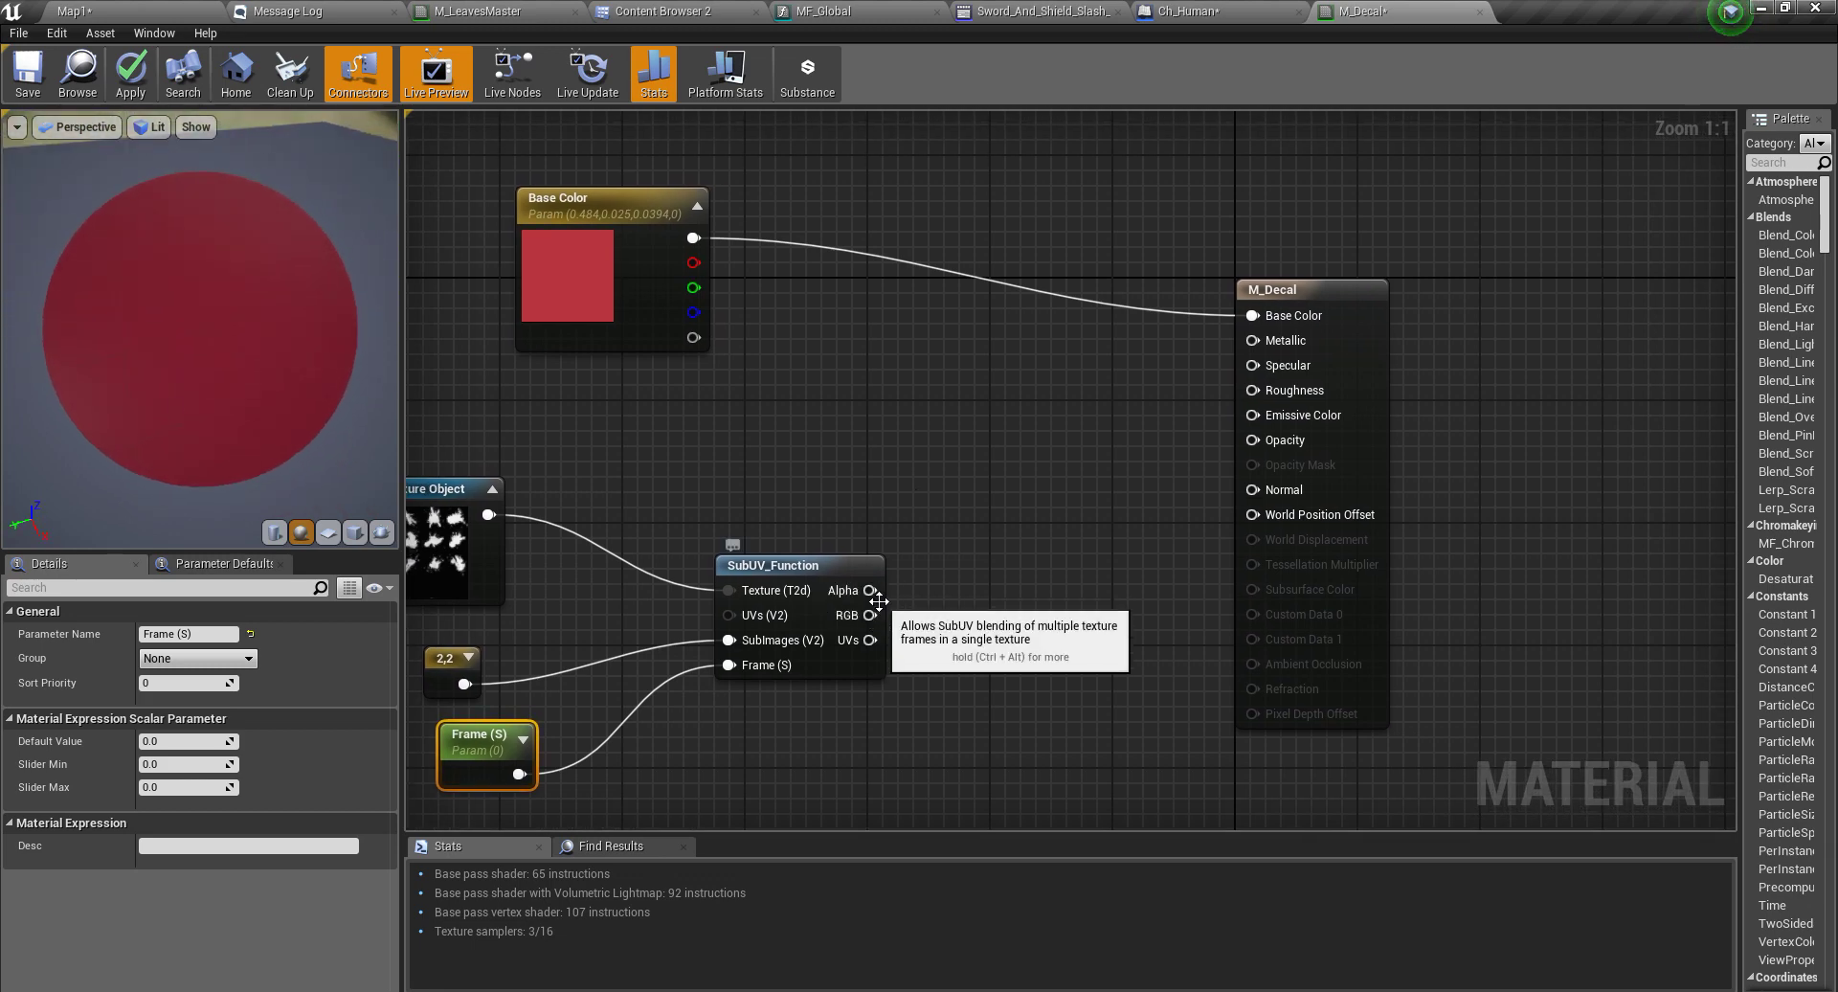
drag(869, 590, 1269, 442)
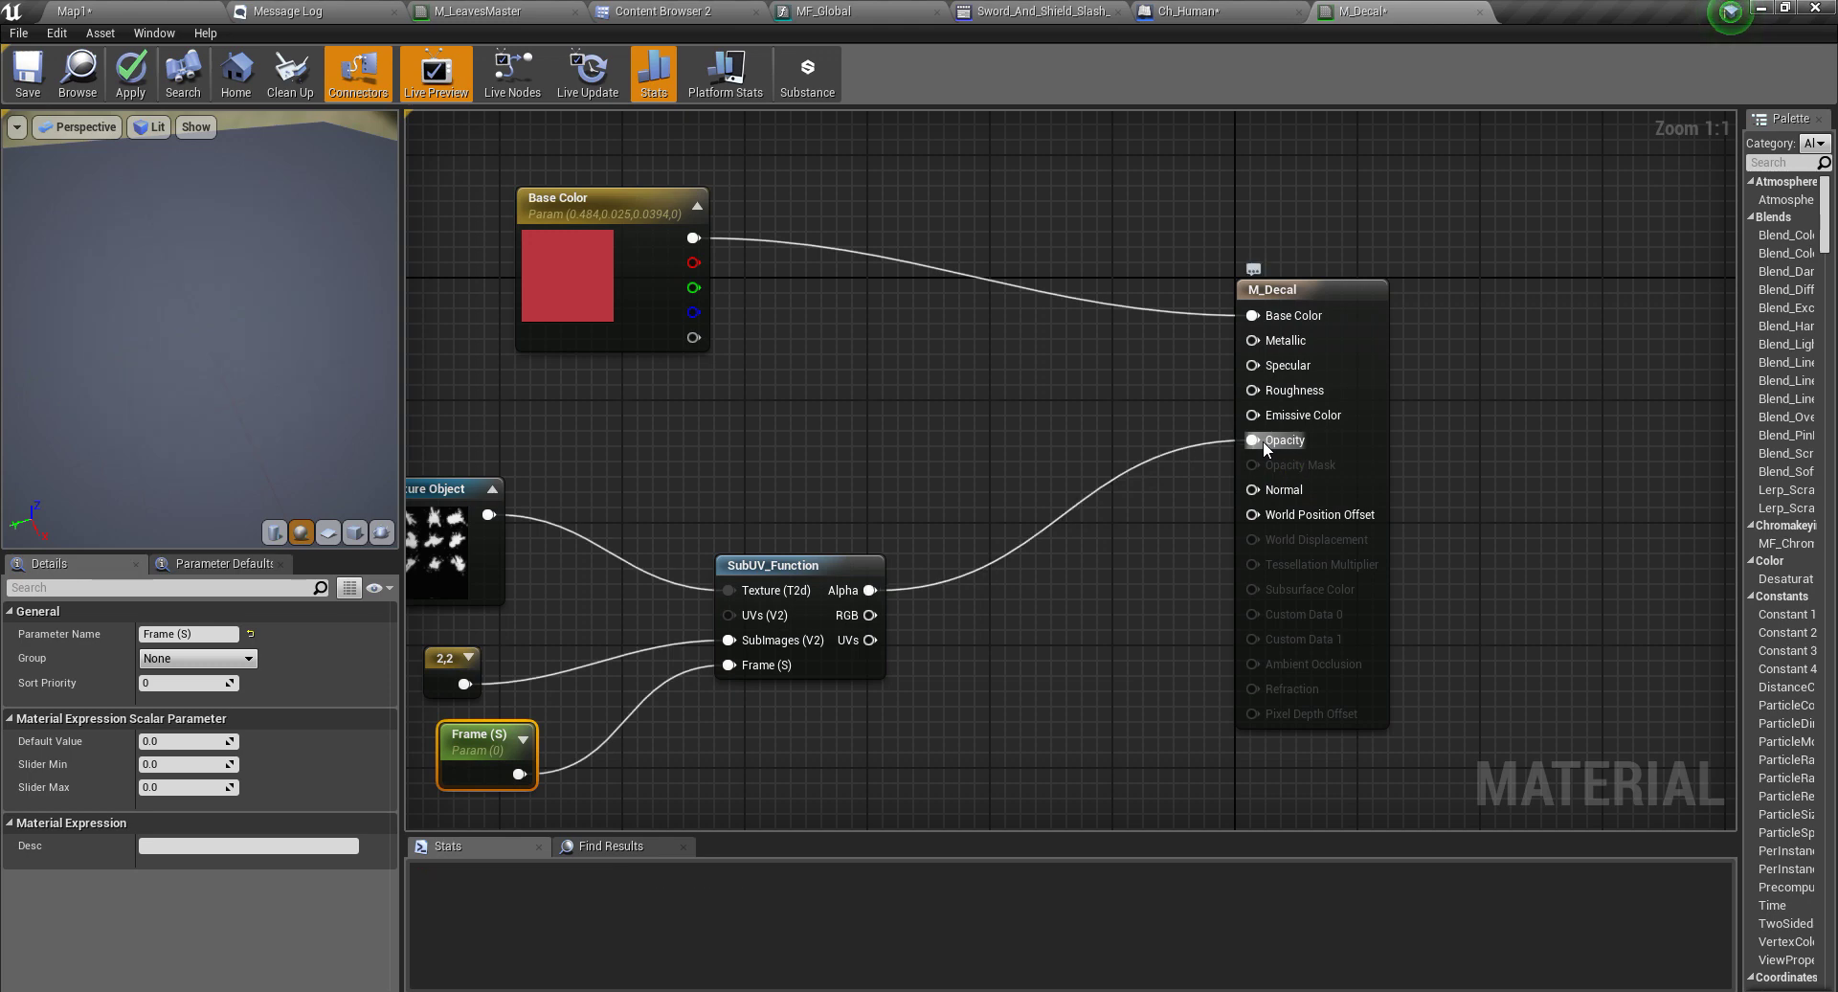
- Drive M_Decal's Opacity from SubUV_Function's RGB output instead of Alpha and inspect the material preview
mouse_move(211, 354)
mouse_down()
mouse_move(225, 259)
mouse_move(277, 292)
mouse_move(192, 331)
mouse_up()
key(ctrl+z)
drag(192, 330, 98, 306)
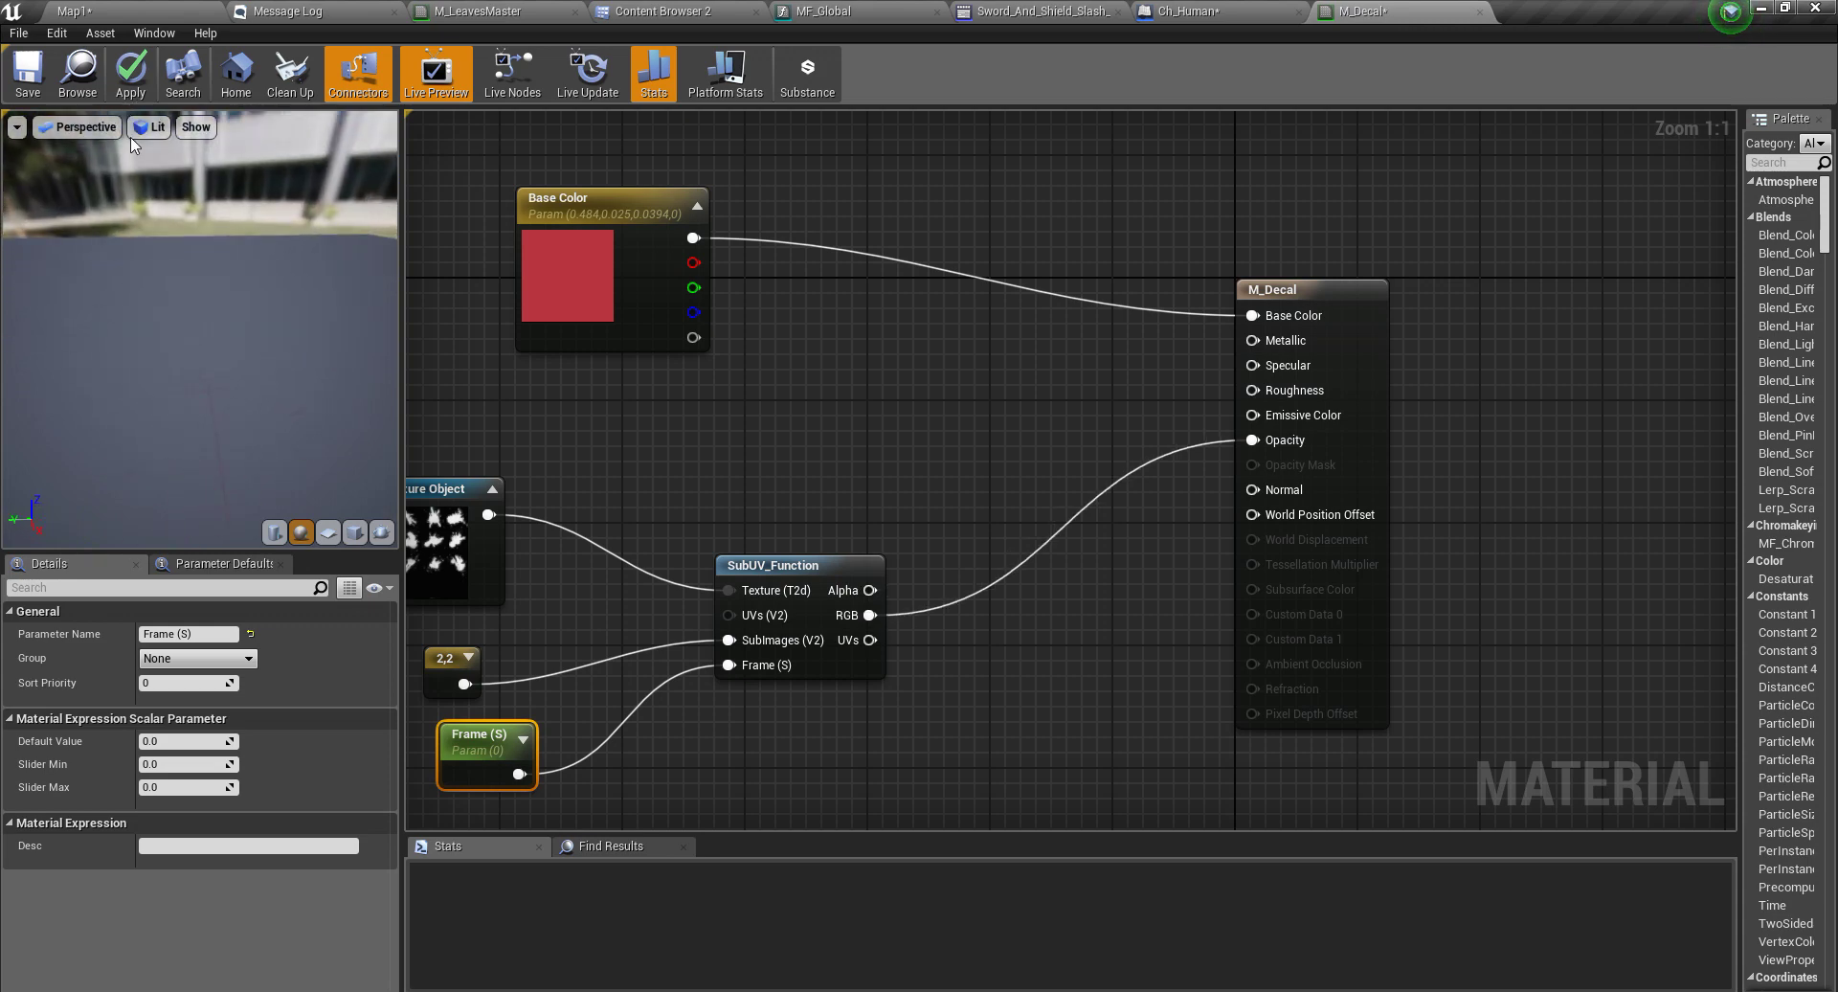
mouse_move(130, 192)
mouse_down()
mouse_move(158, 176)
mouse_move(134, 186)
mouse_up()
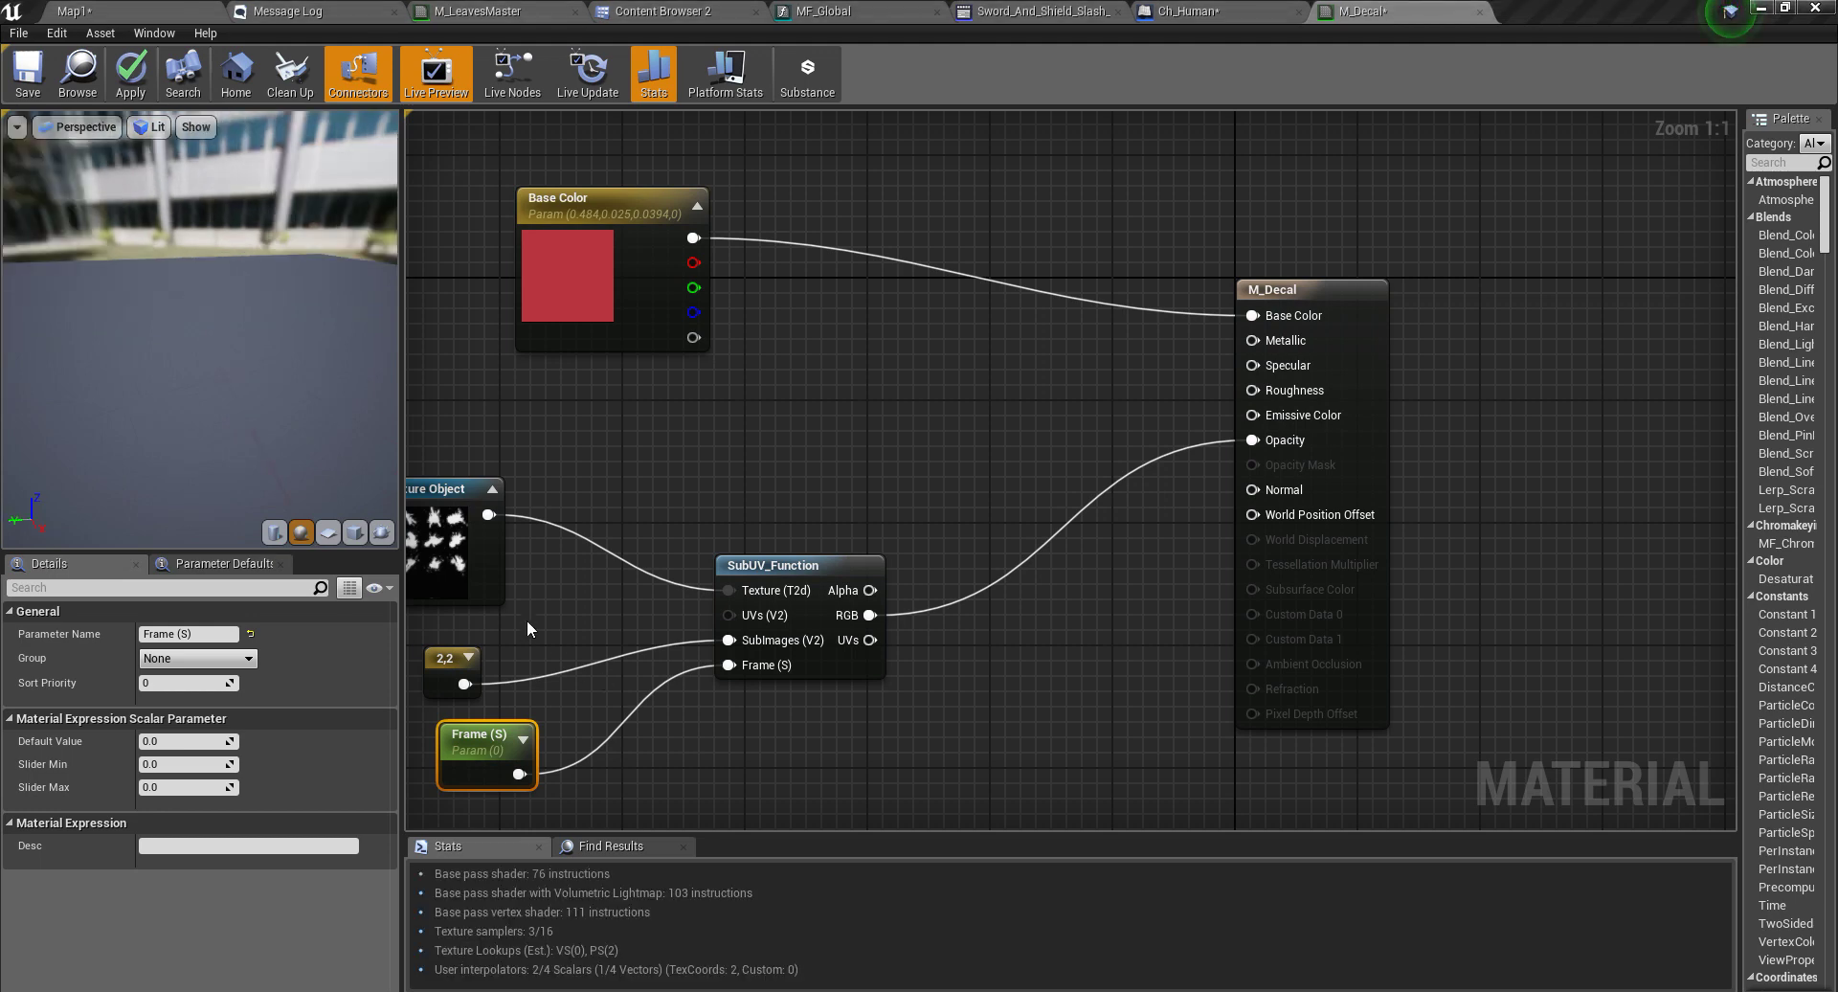
- Set the Constant2Vector feeding SubImages (V2) to 4, 4, apply the material and inspect its preview
right_drag(418, 672, 664, 582)
click(689, 570)
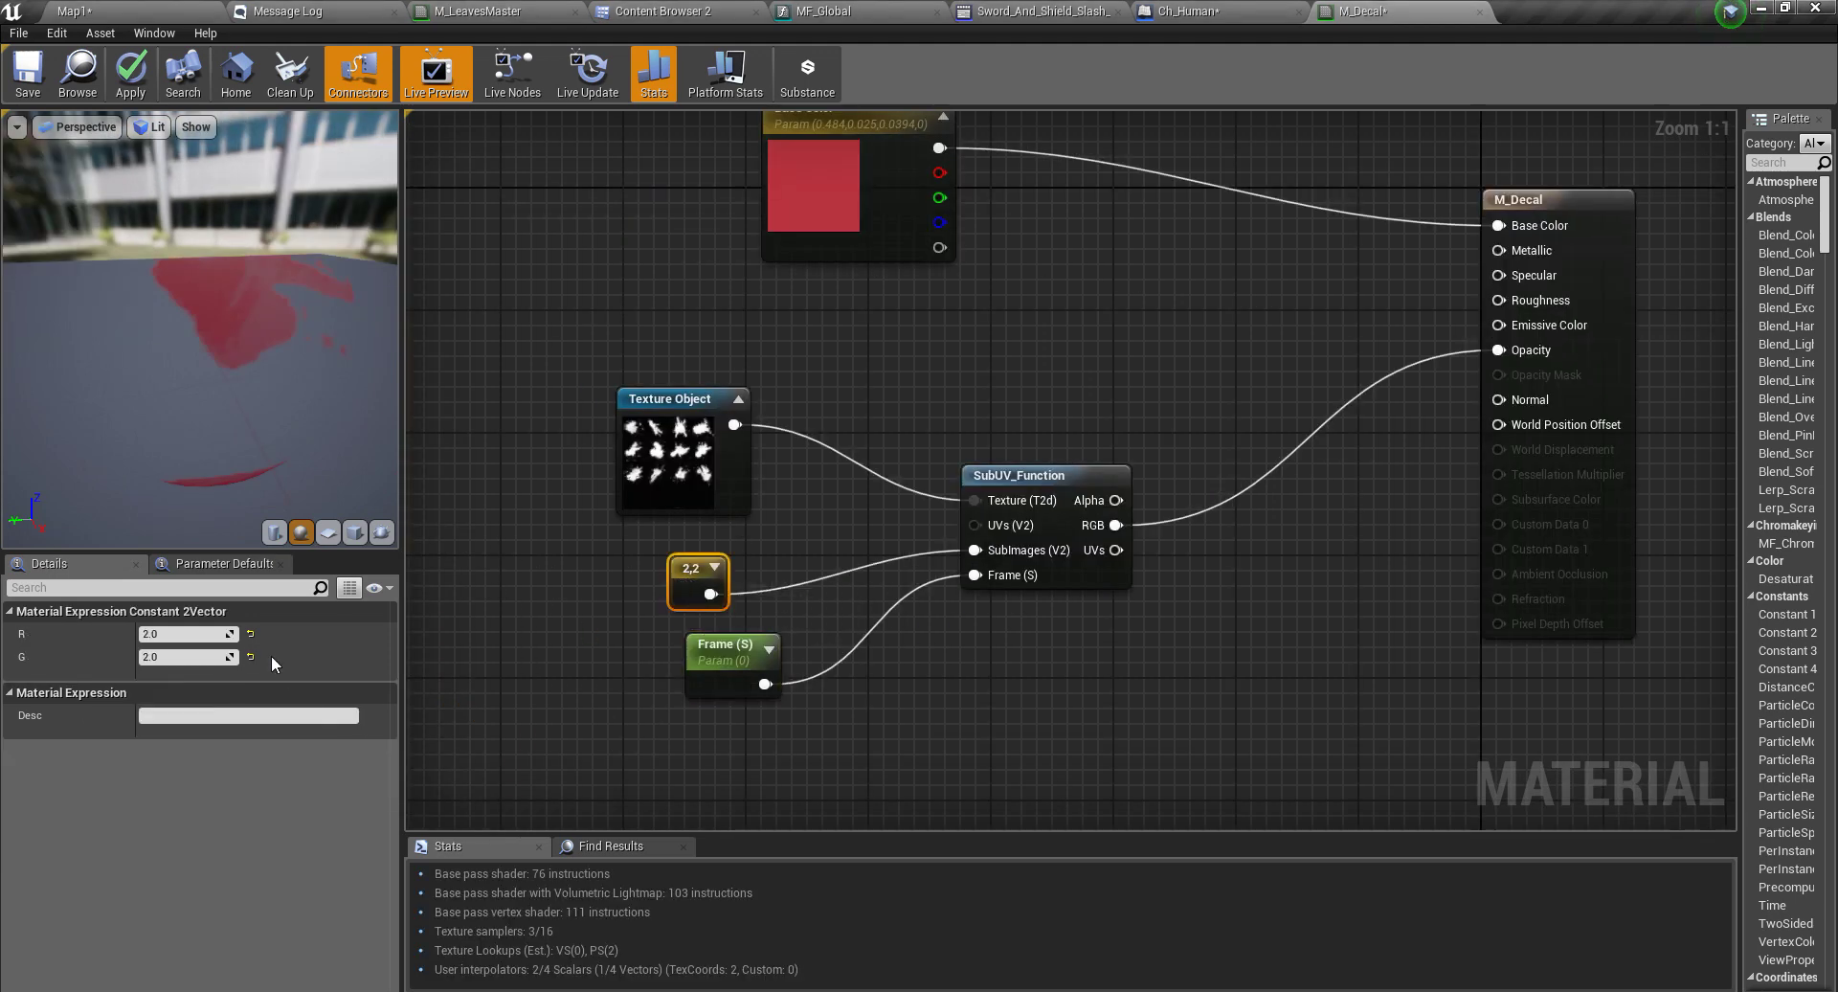
click(176, 633)
text(4)
key(Tab)
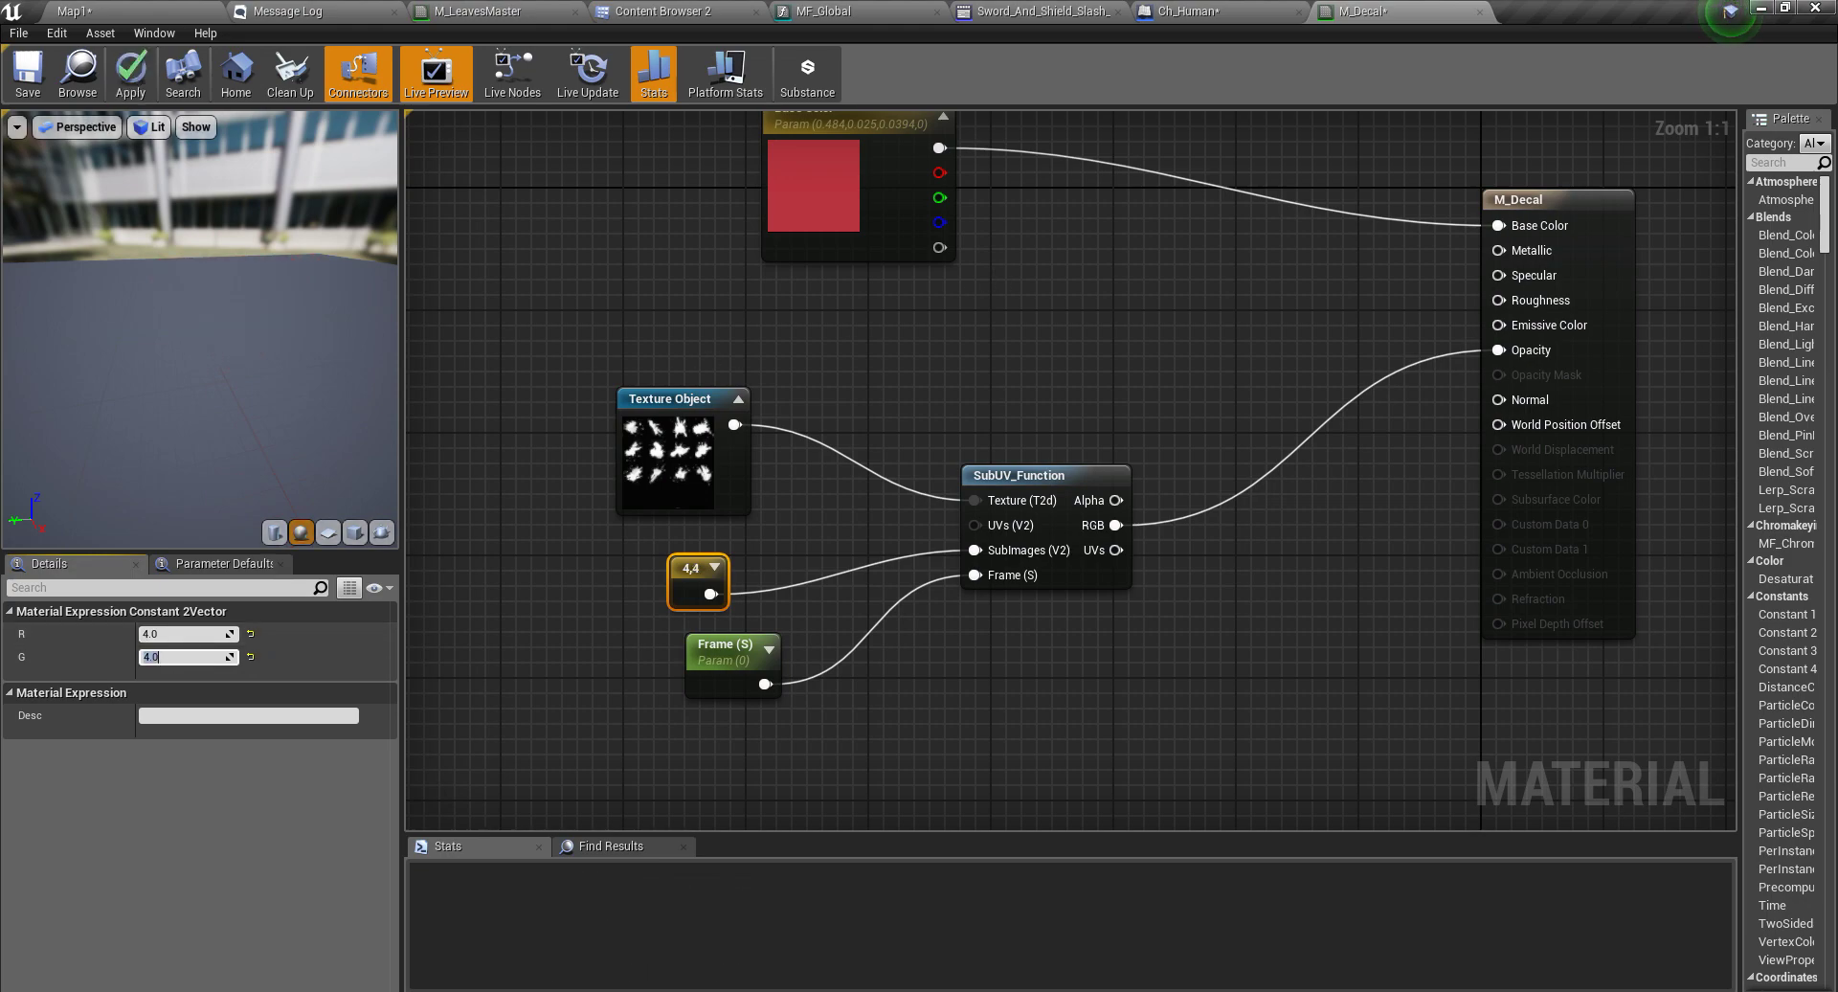
click(130, 75)
mouse_move(289, 490)
mouse_down()
mouse_move(373, 457)
mouse_move(459, 507)
mouse_move(331, 469)
mouse_move(369, 458)
mouse_move(330, 479)
mouse_move(287, 455)
mouse_up()
drag(277, 306, 284, 417)
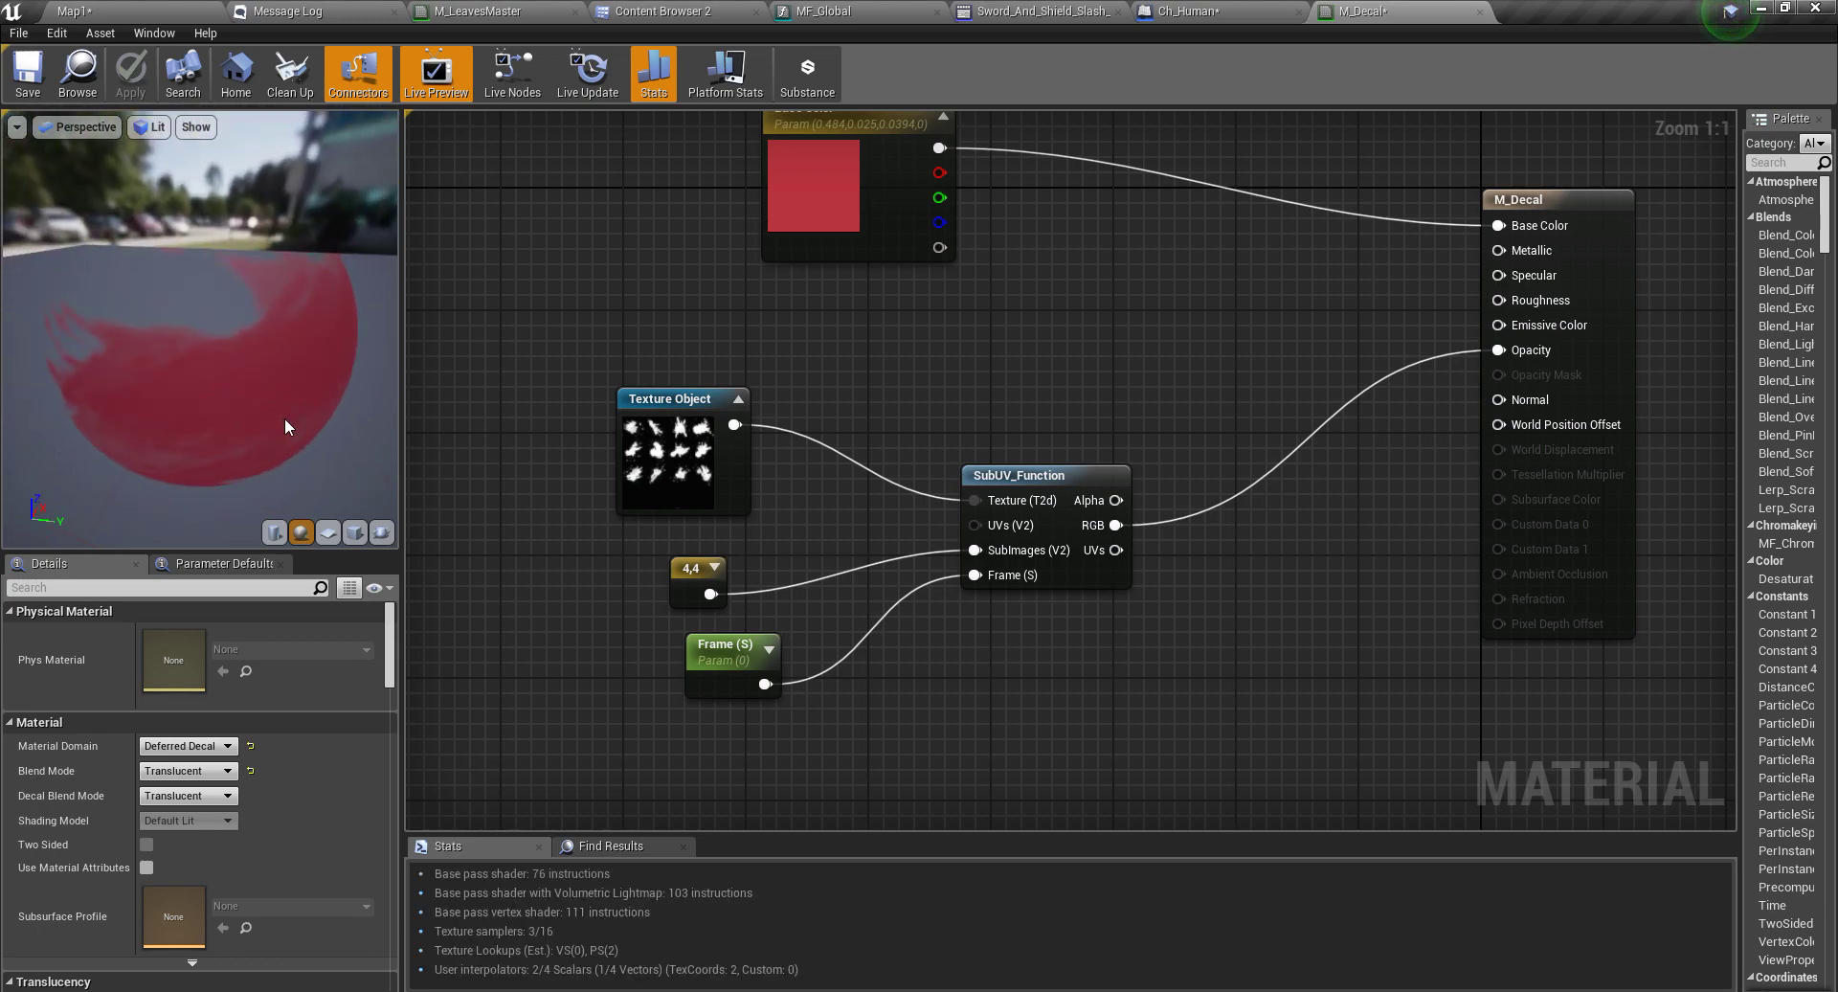
- Align the Frame (S) parameter and the 4,4 constant with the Texture Object node above them
right_drag(977, 333, 974, 422)
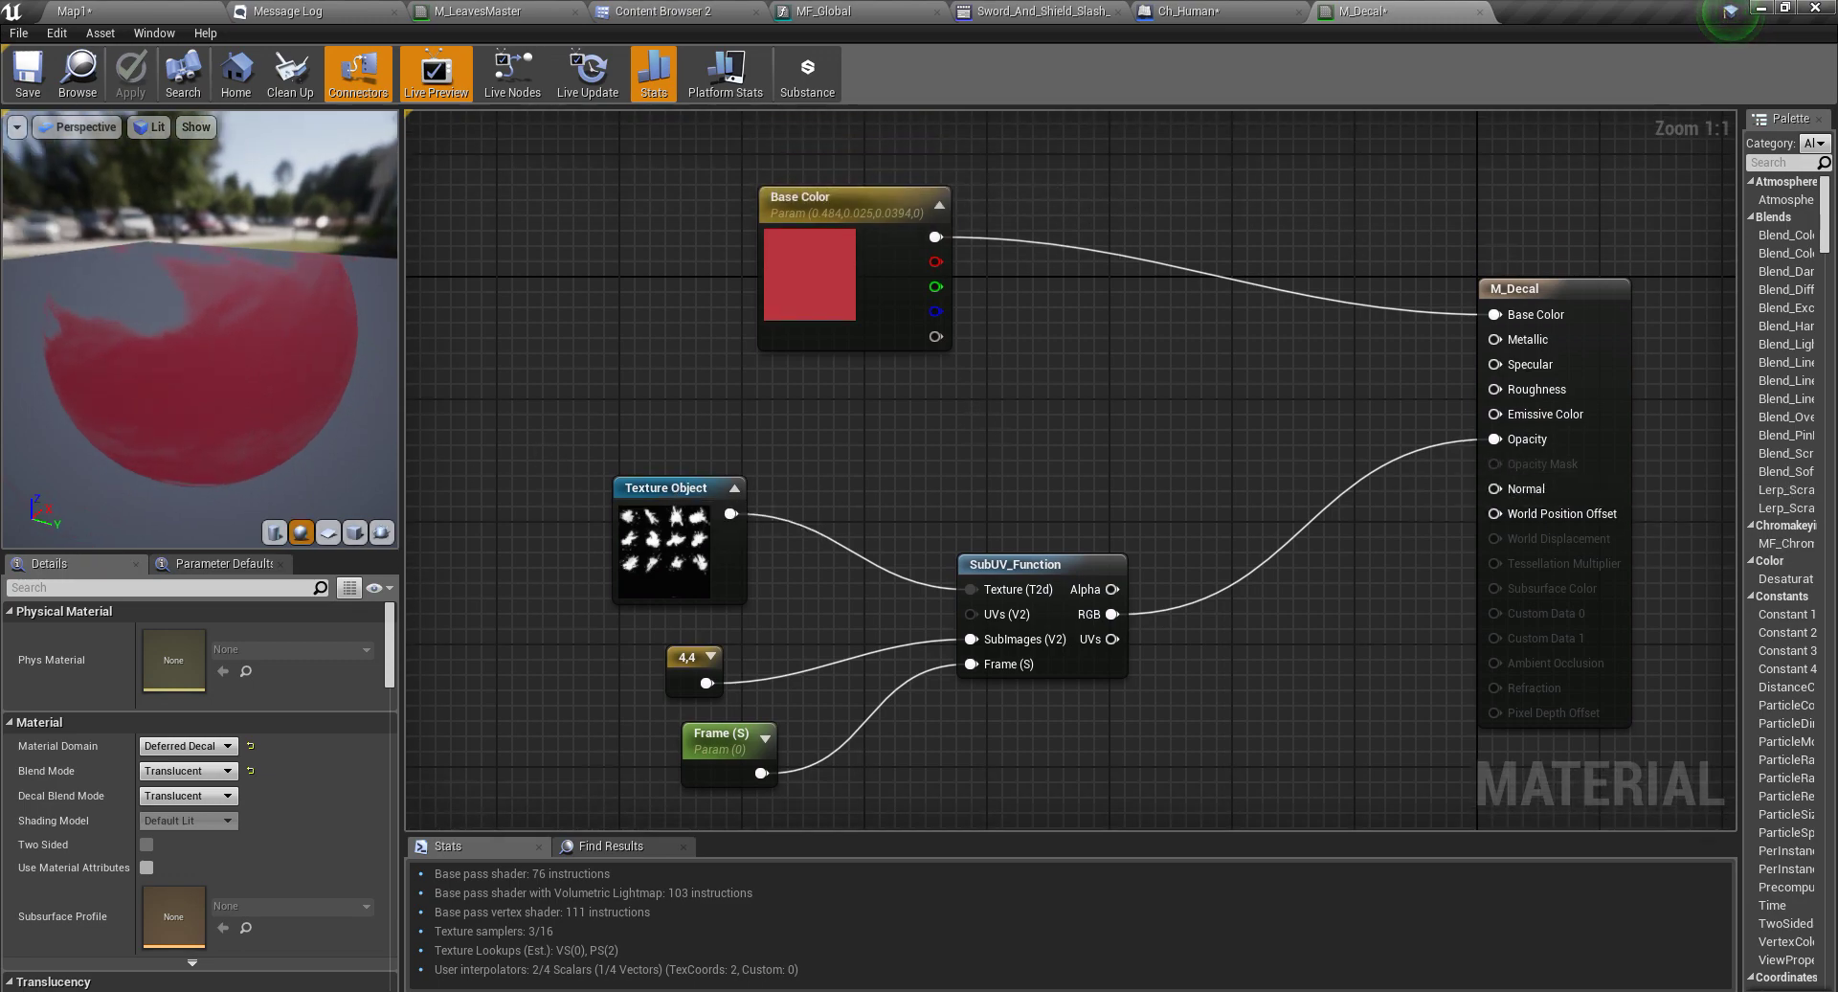
right_drag(1368, 416, 1360, 483)
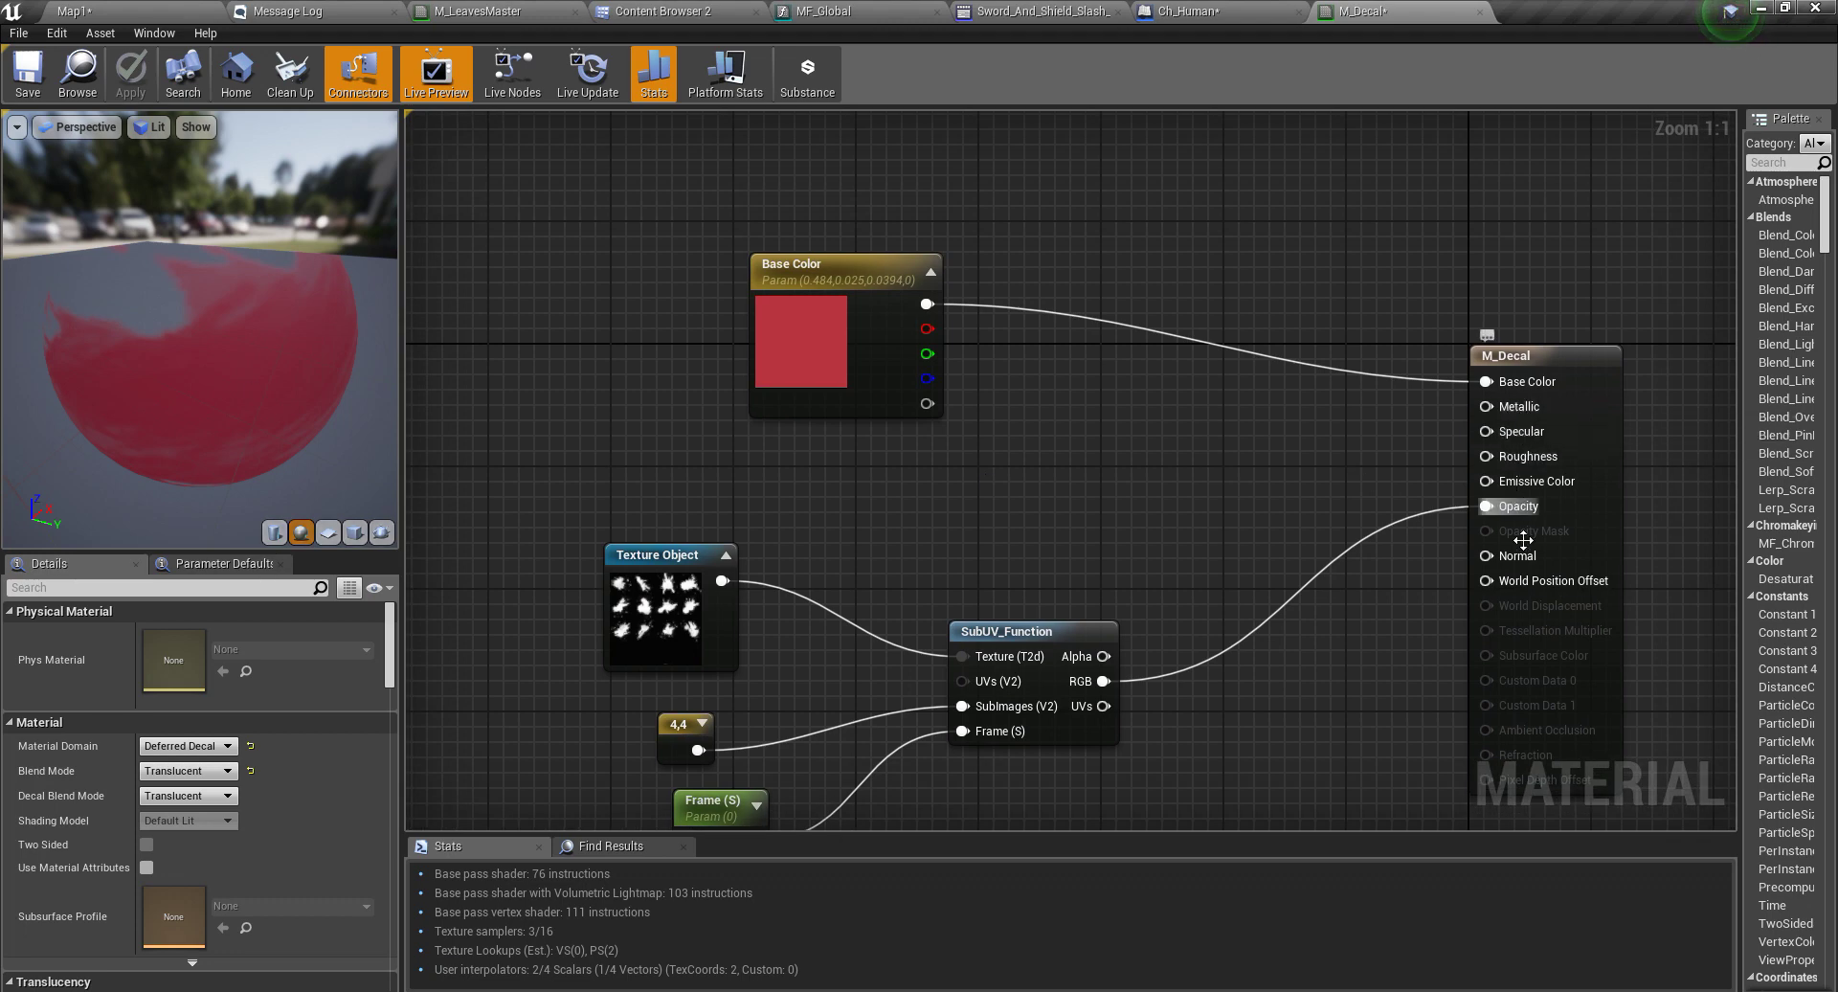
right_drag(1493, 335, 1518, 240)
click(756, 478)
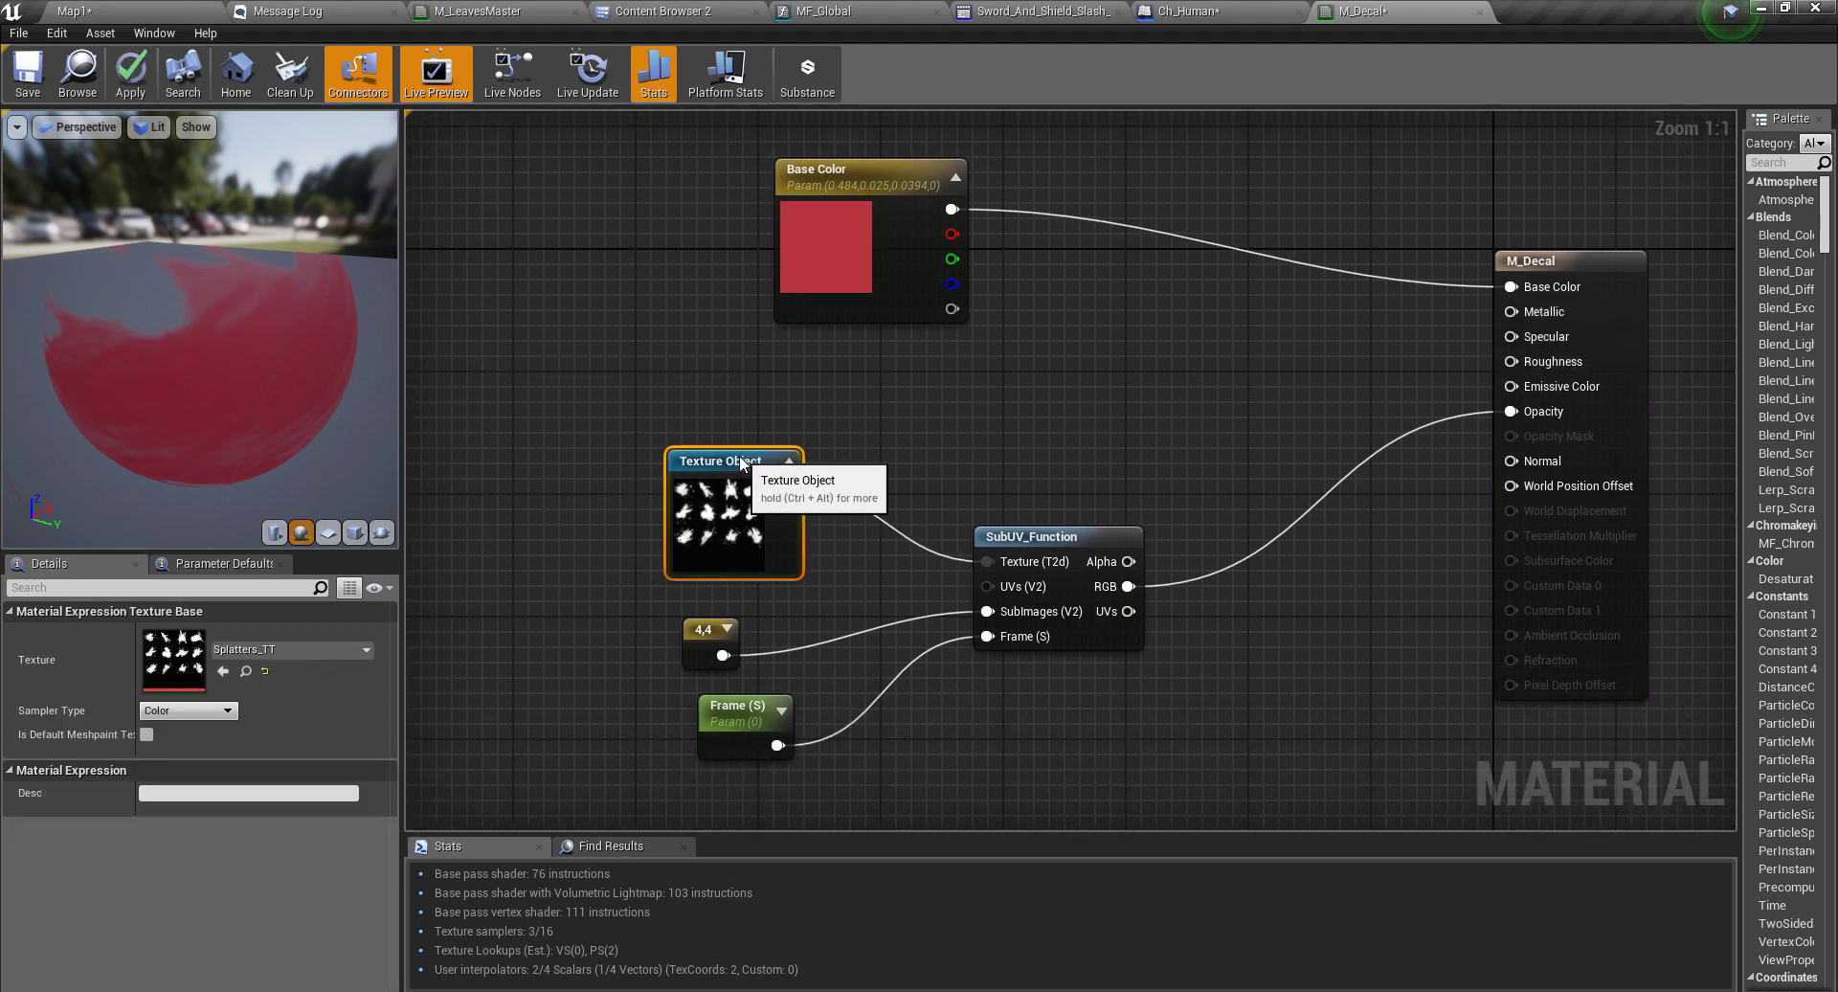
drag(750, 727, 715, 727)
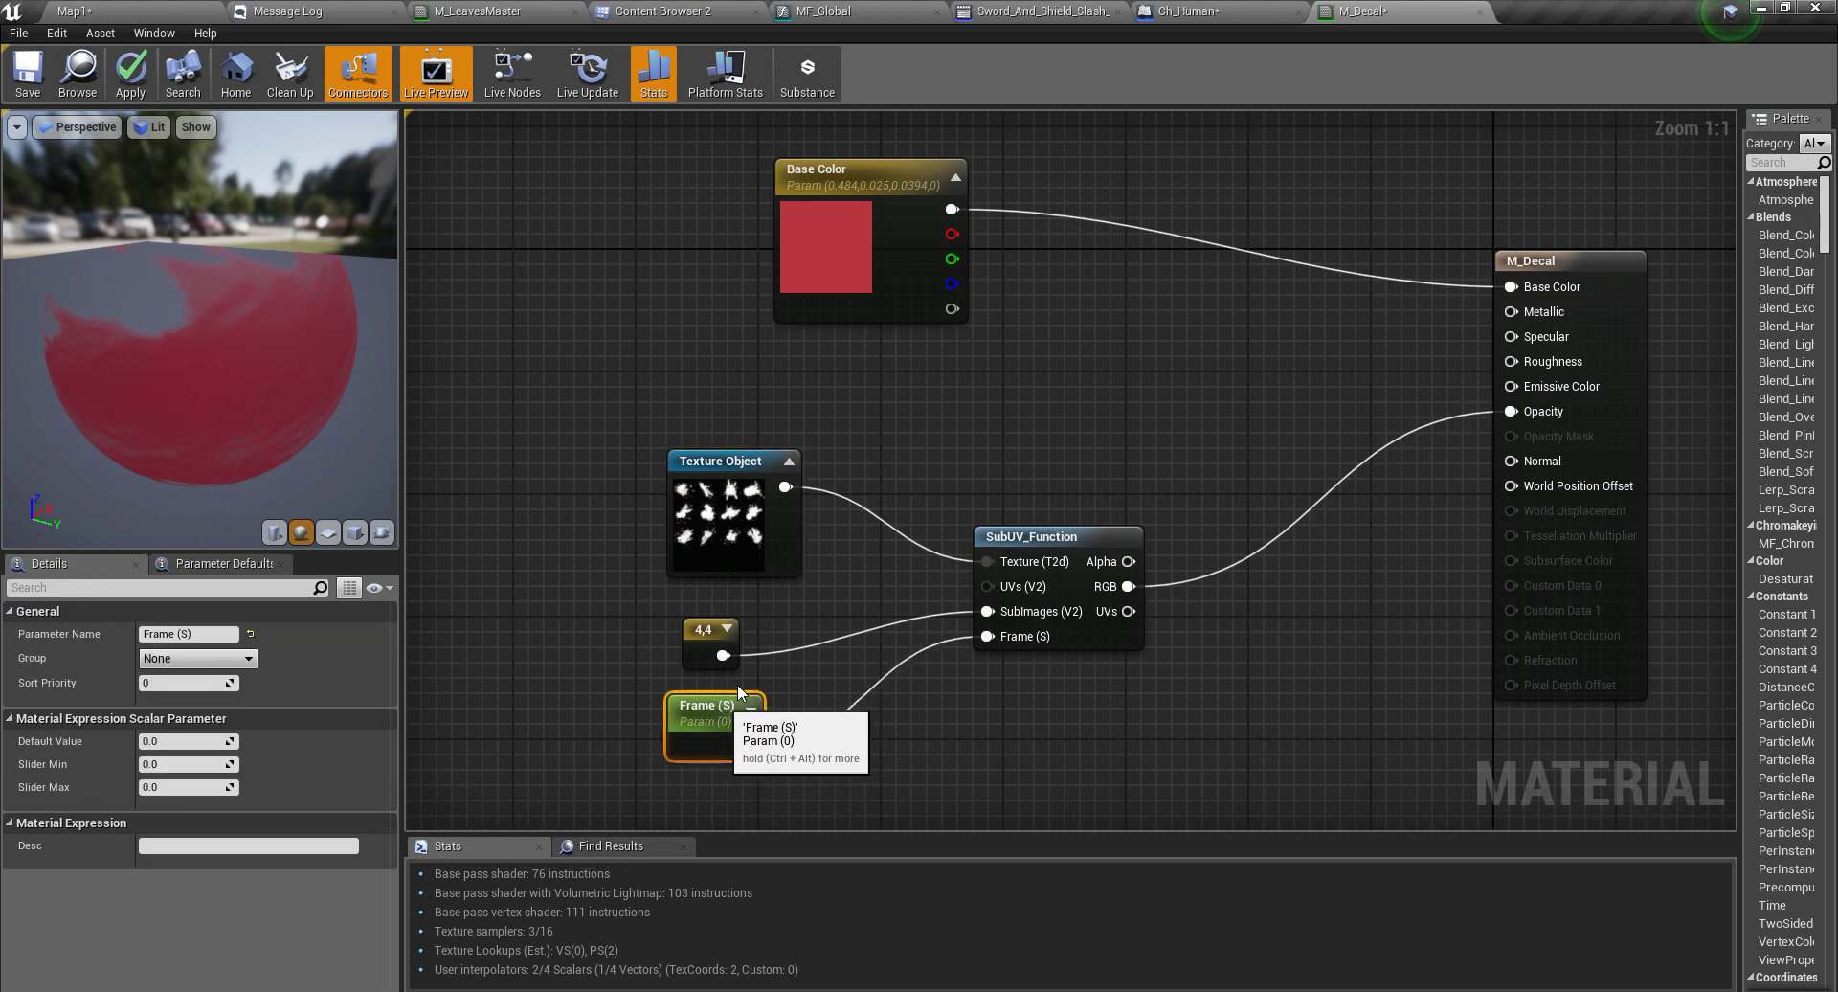
drag(703, 620, 688, 622)
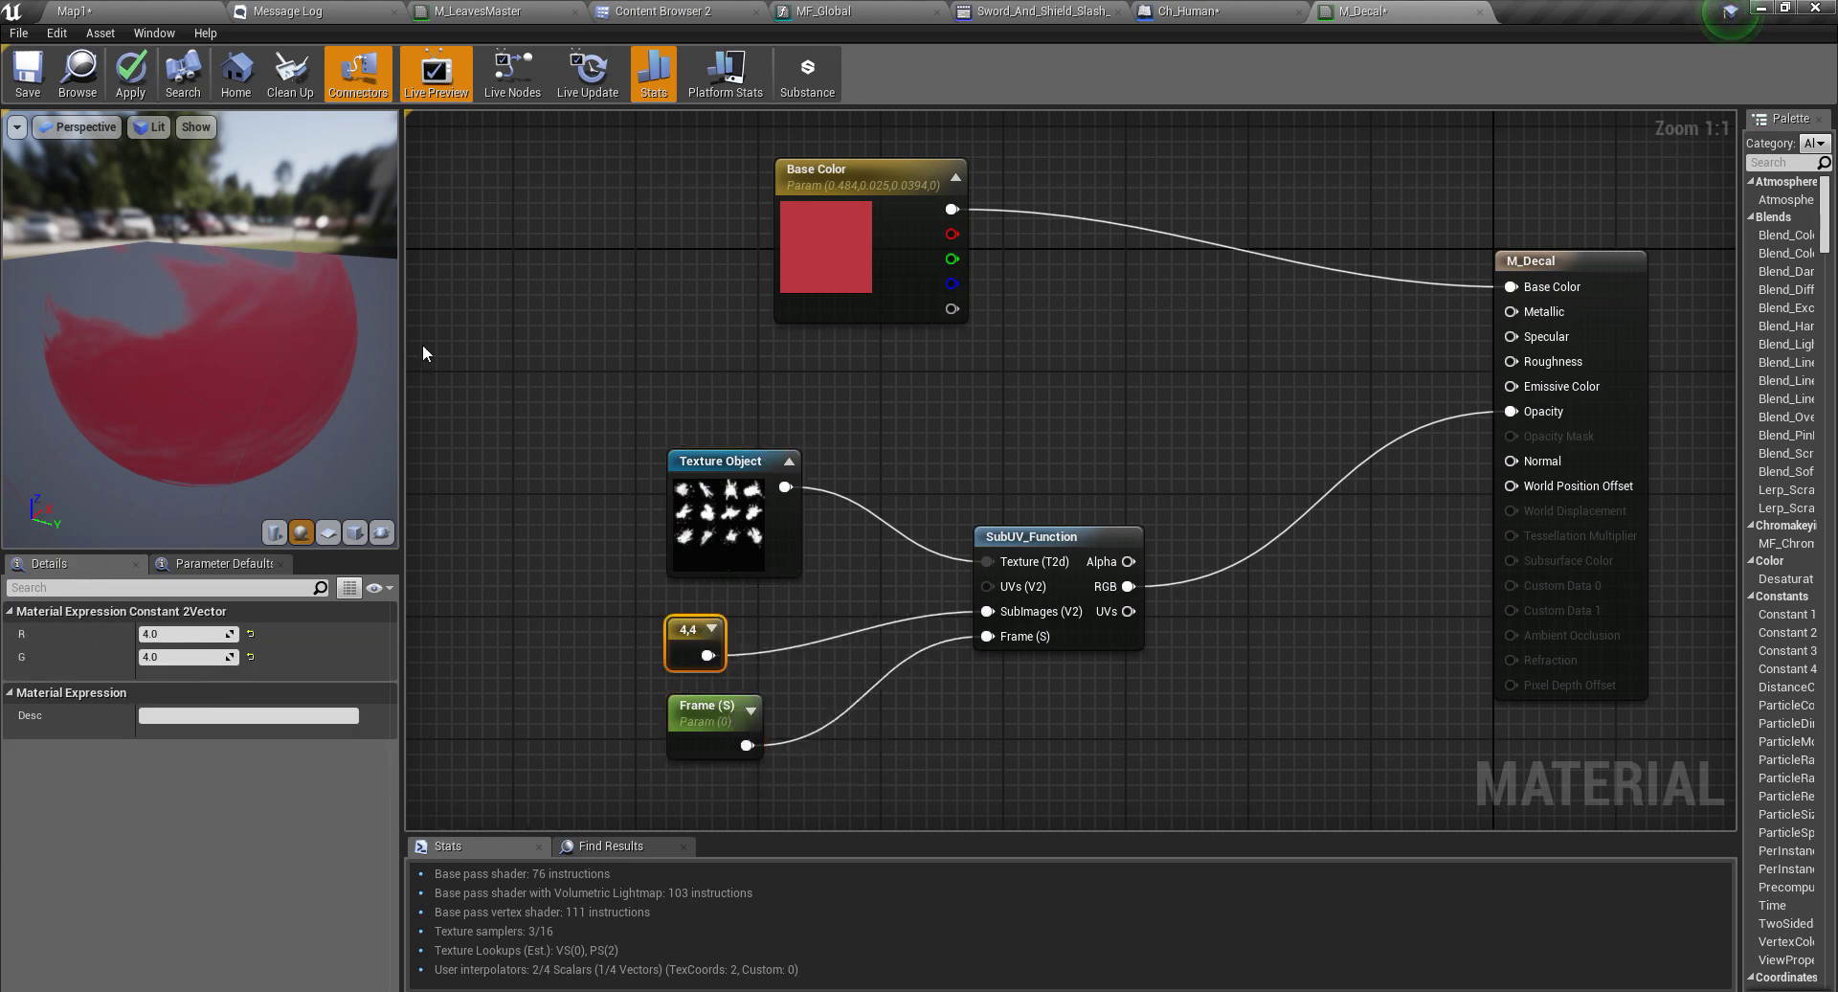
- Move the Texture Object, 4,4 constant, Frame (S) and SubUV_Function nodes together beneath Base Color and apply the material
scroll(1013, 413, down, 2)
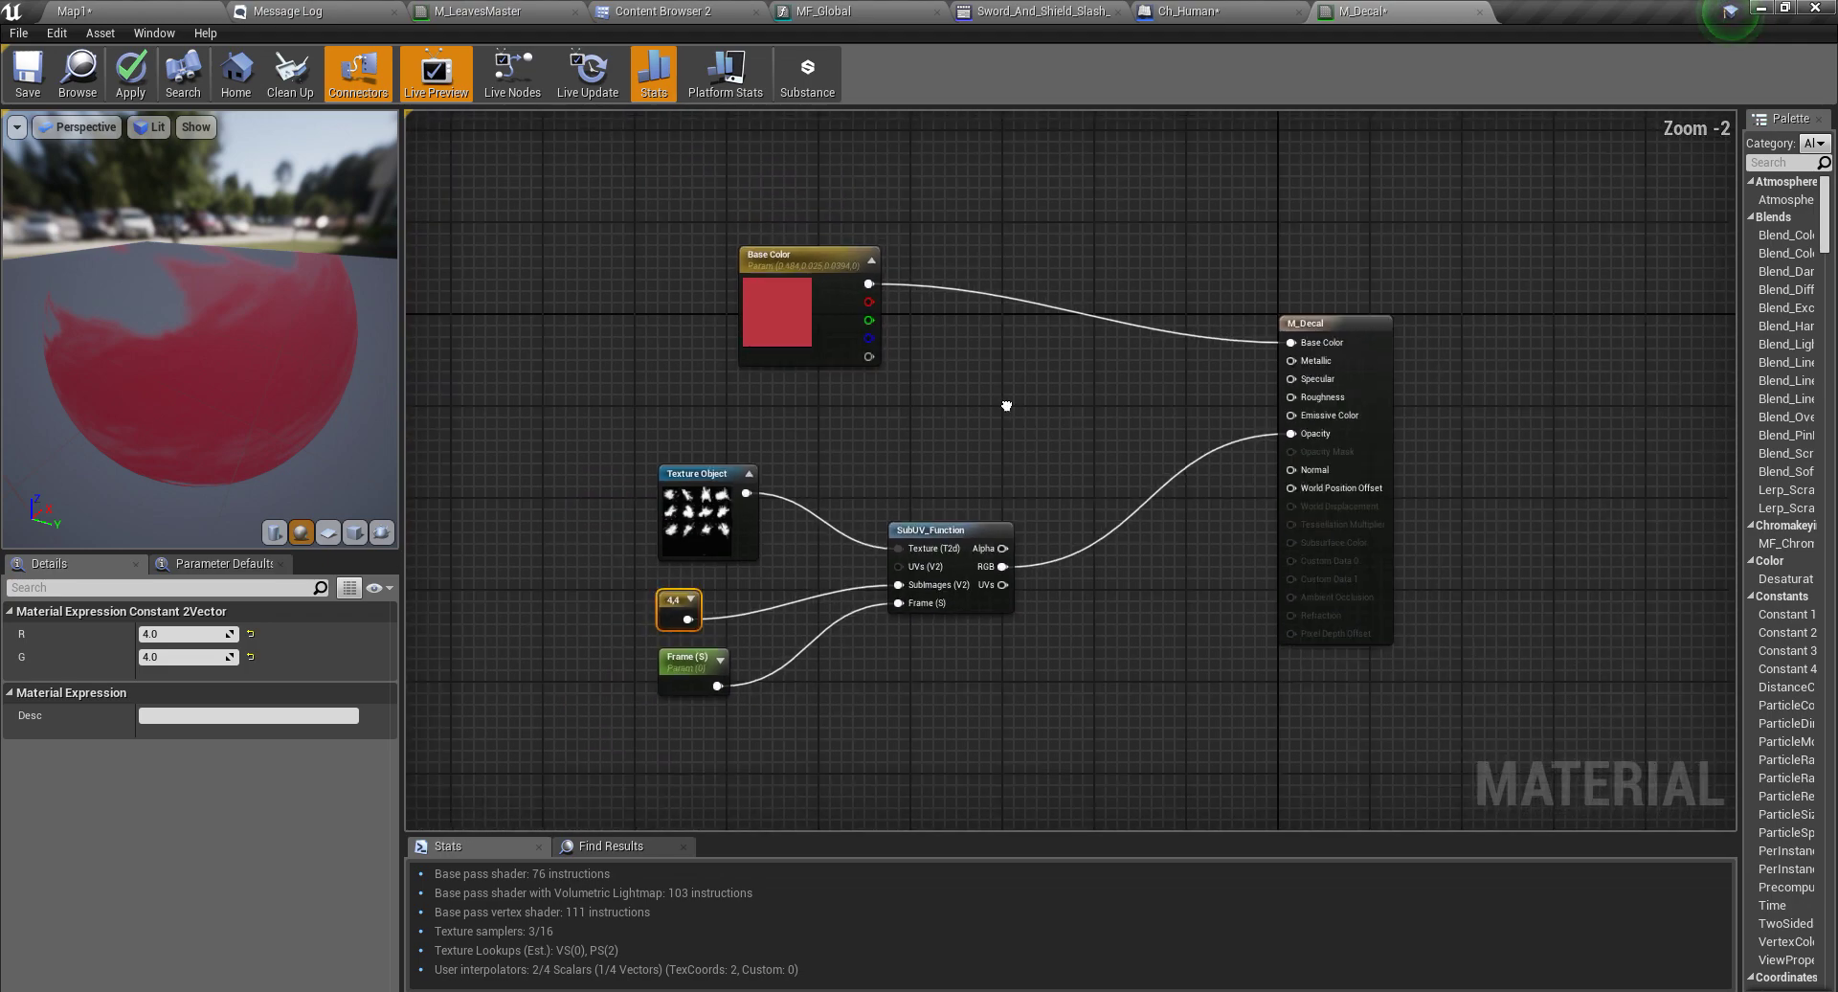
right_drag(1005, 395, 1004, 367)
drag(890, 756, 589, 436)
drag(701, 444, 792, 410)
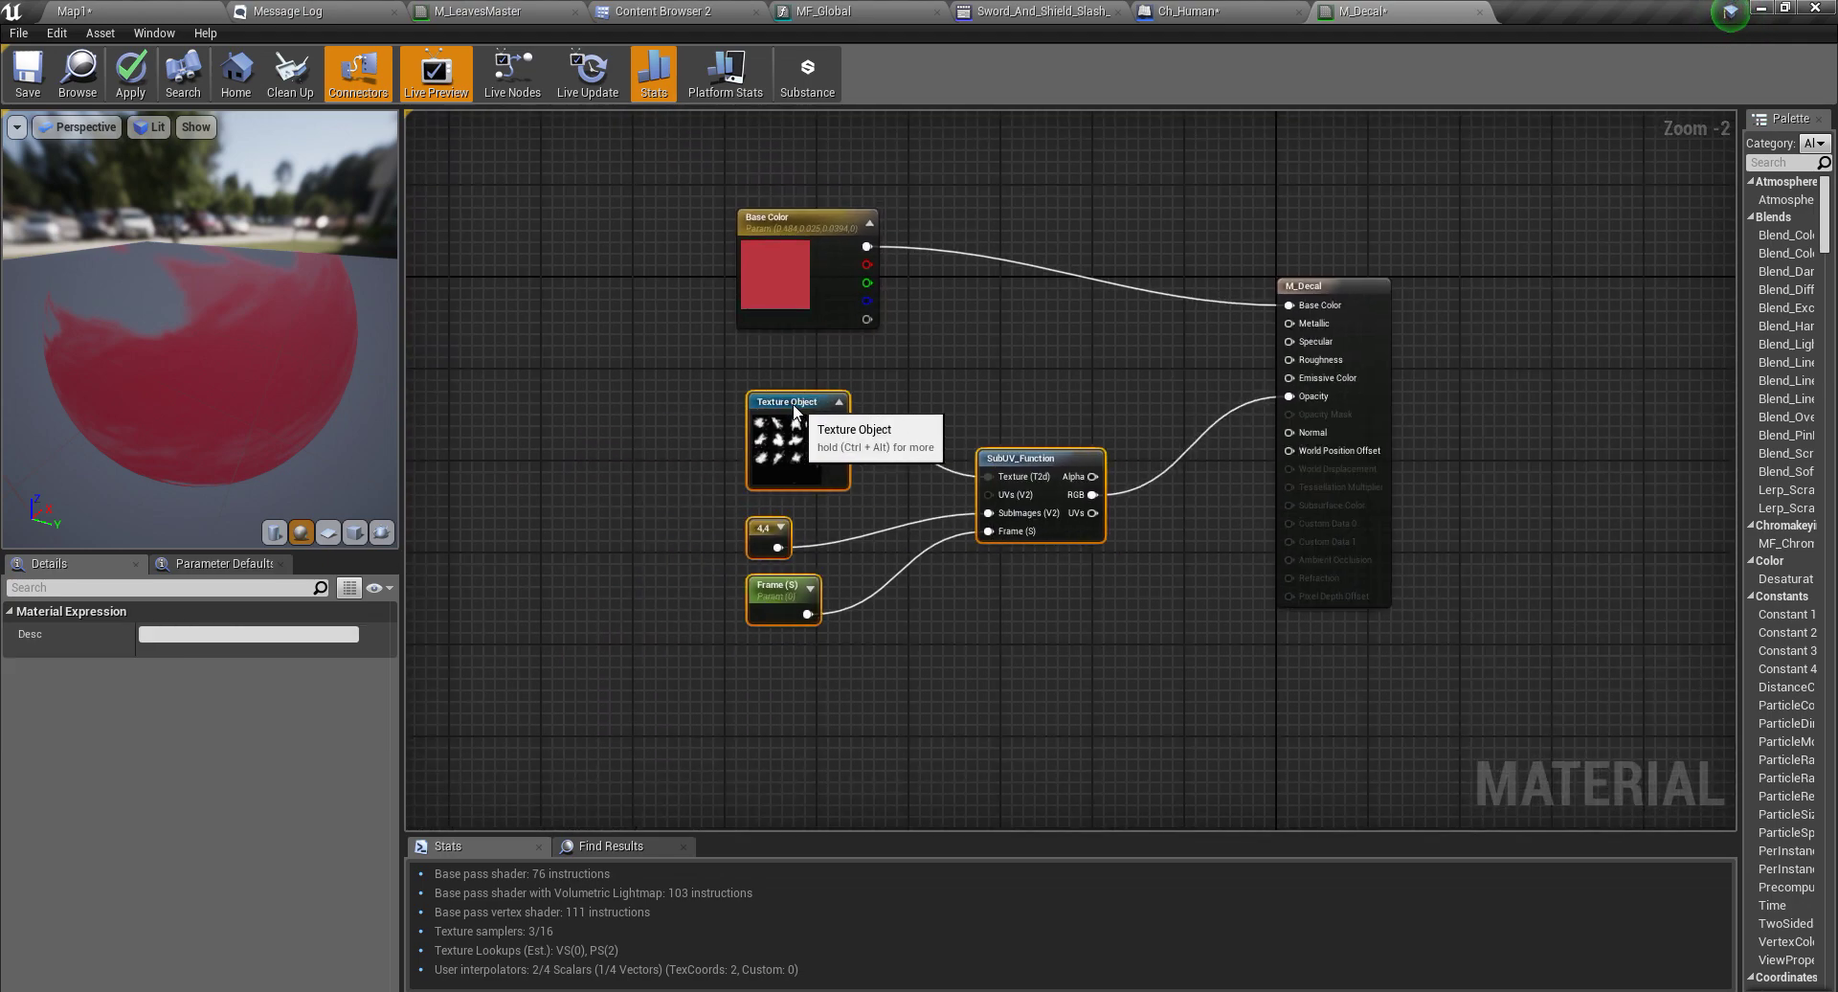
click(130, 74)
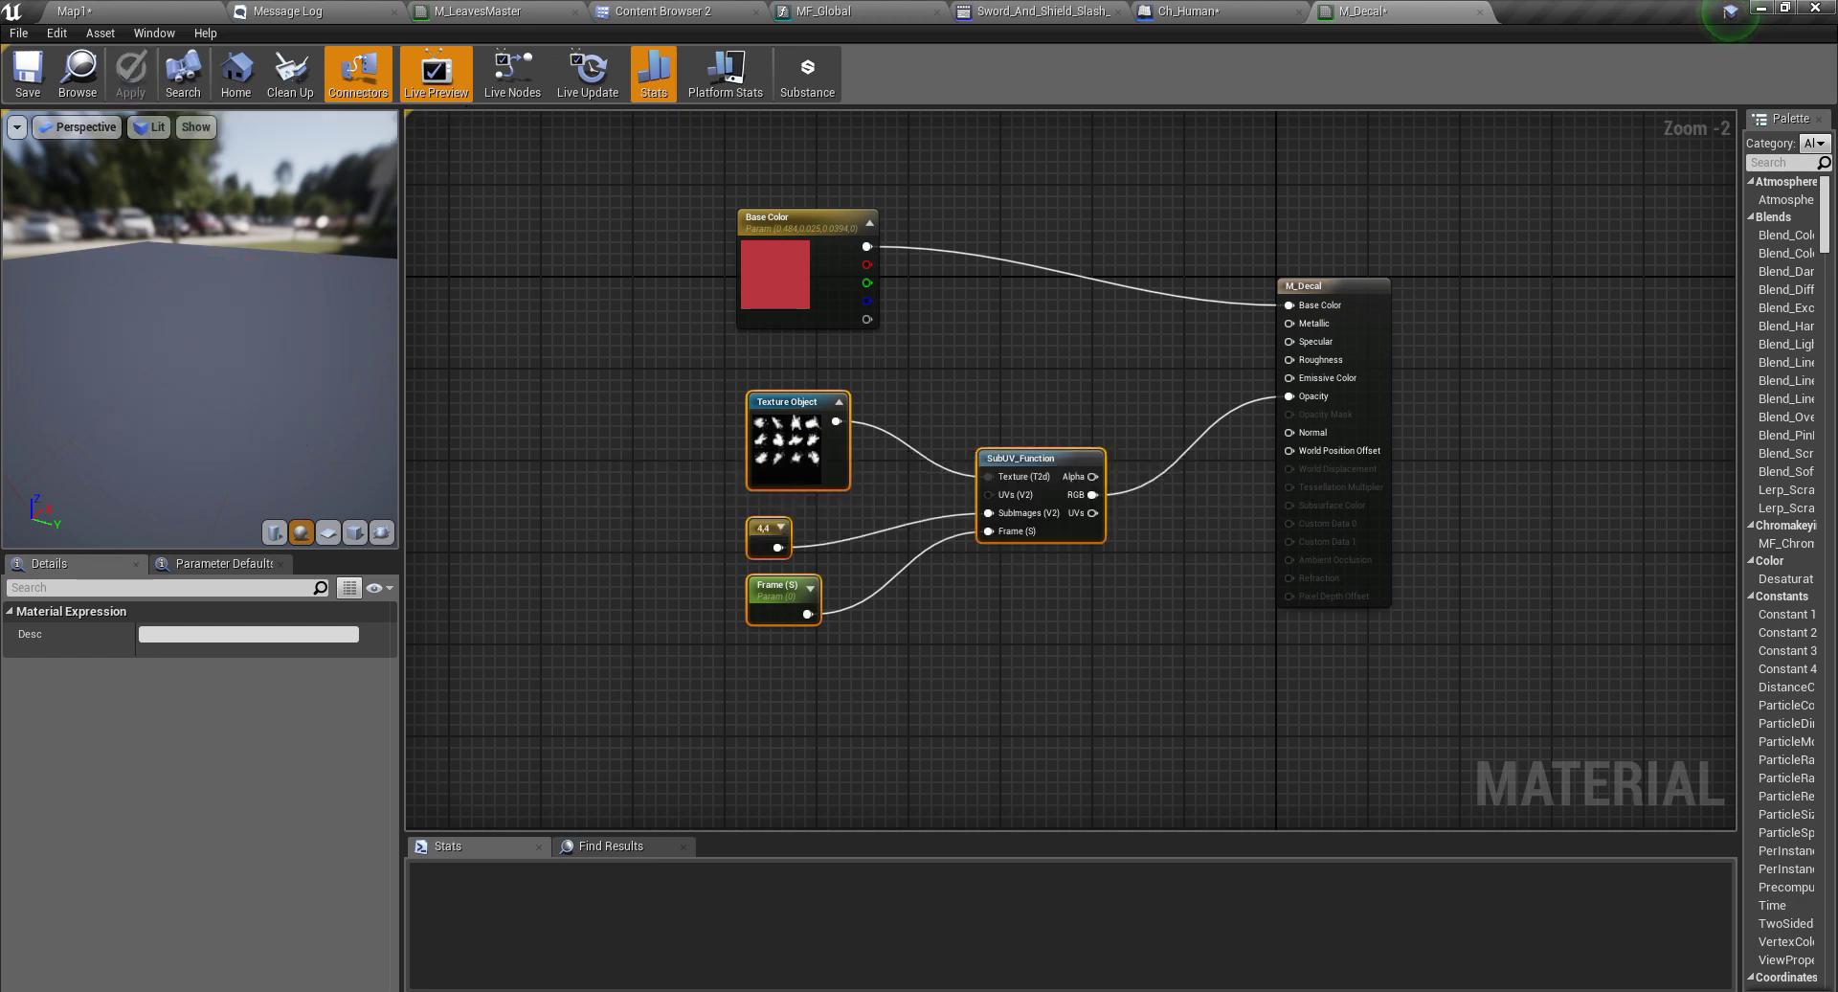
right_drag(497, 402, 509, 469)
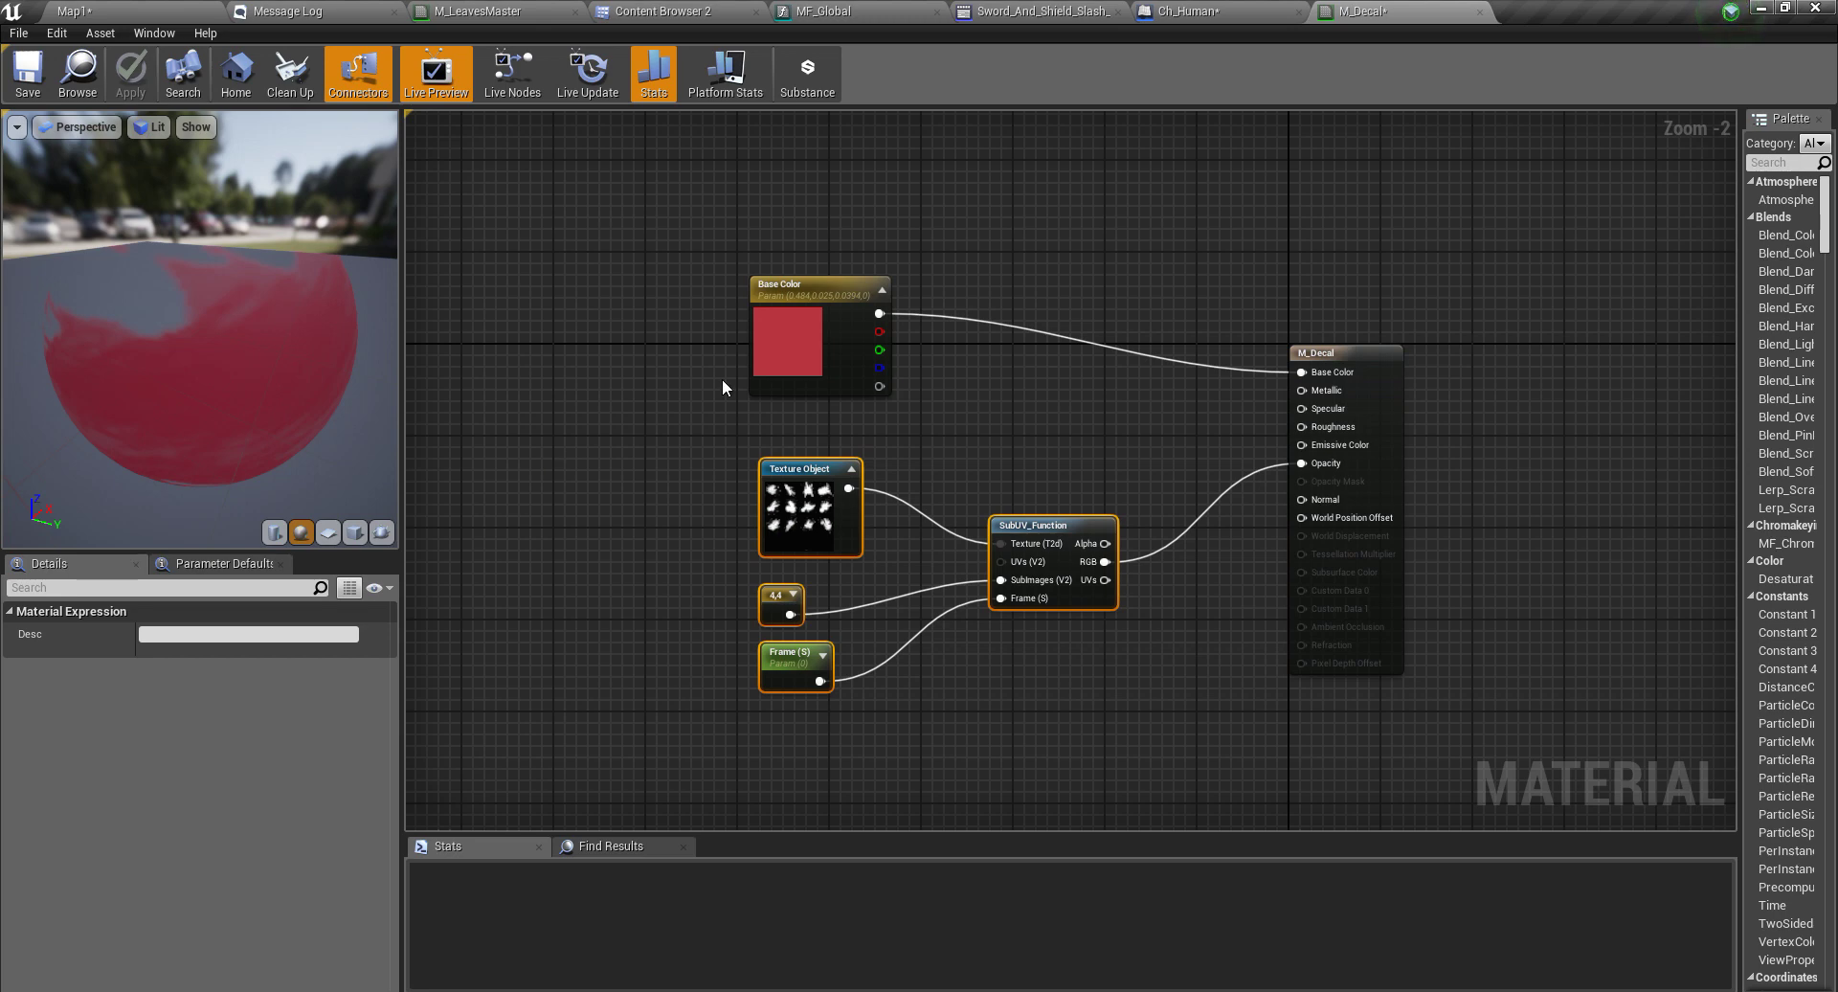
right_drag(722, 377, 731, 486)
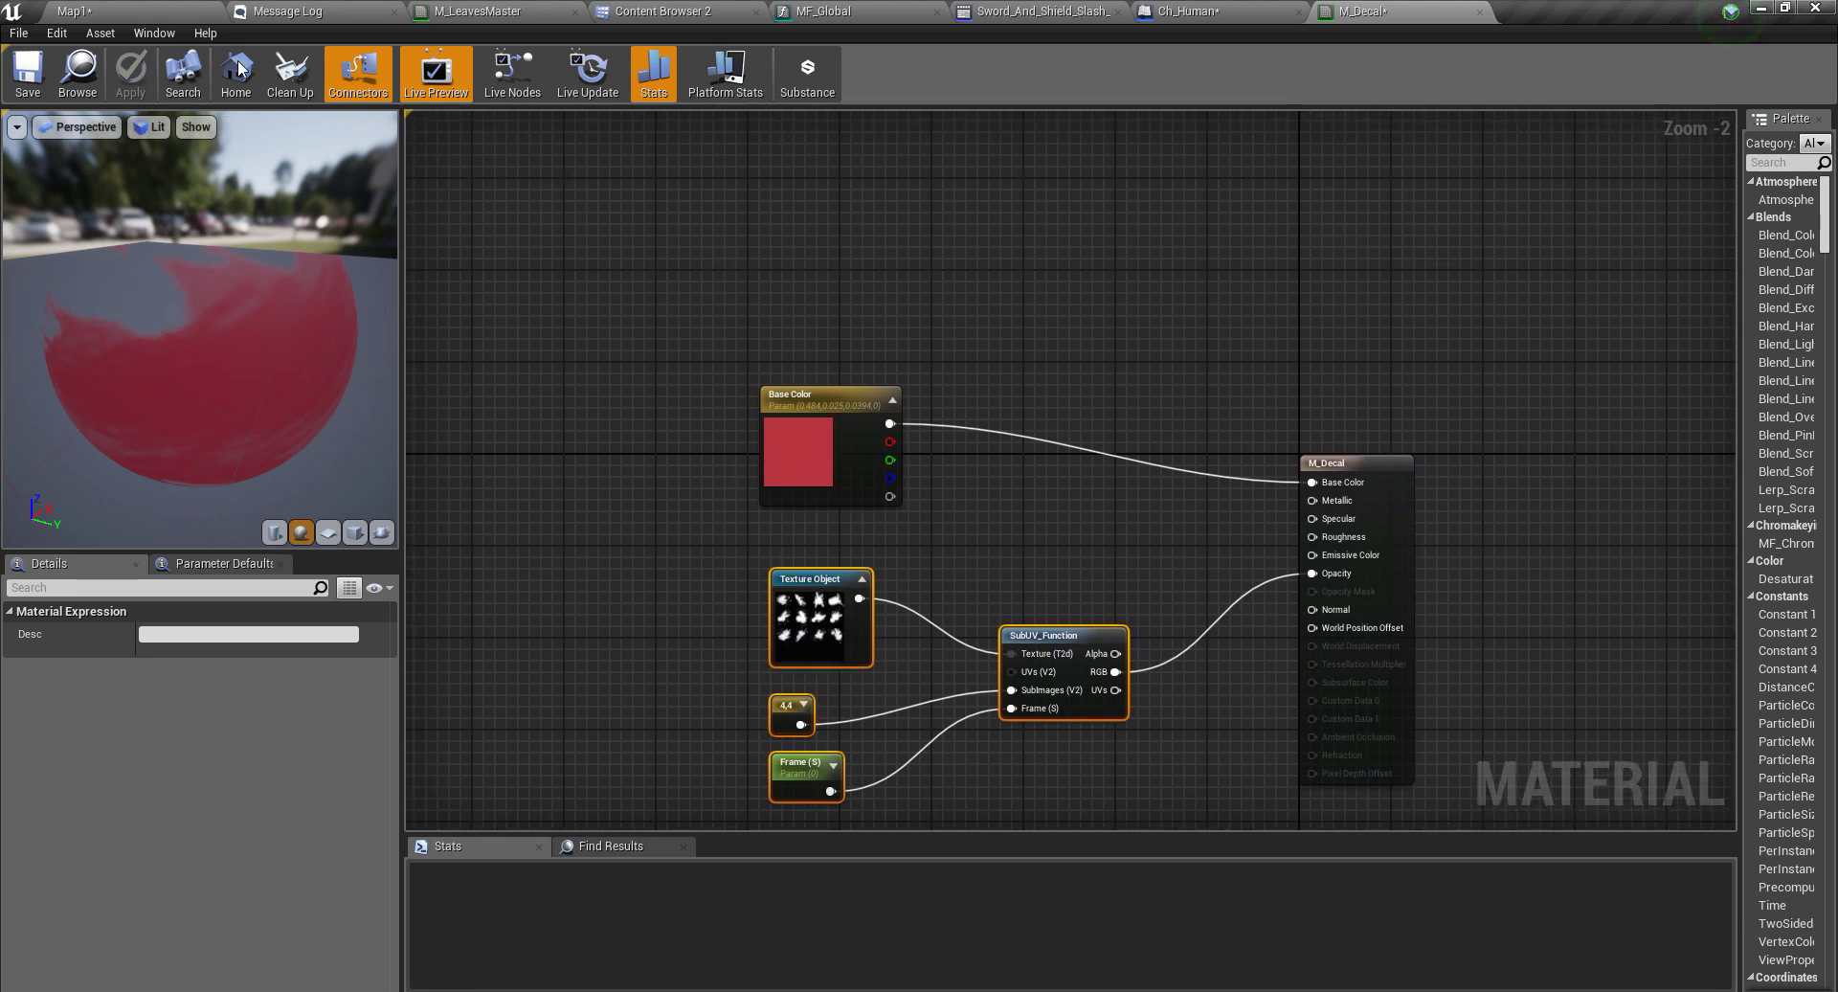
- Assign M_Decal as the DecalActor's decal material in Map1 and turn on game view to inspect the splatter up close
click(94, 8)
right_drag(917, 457, 917, 504)
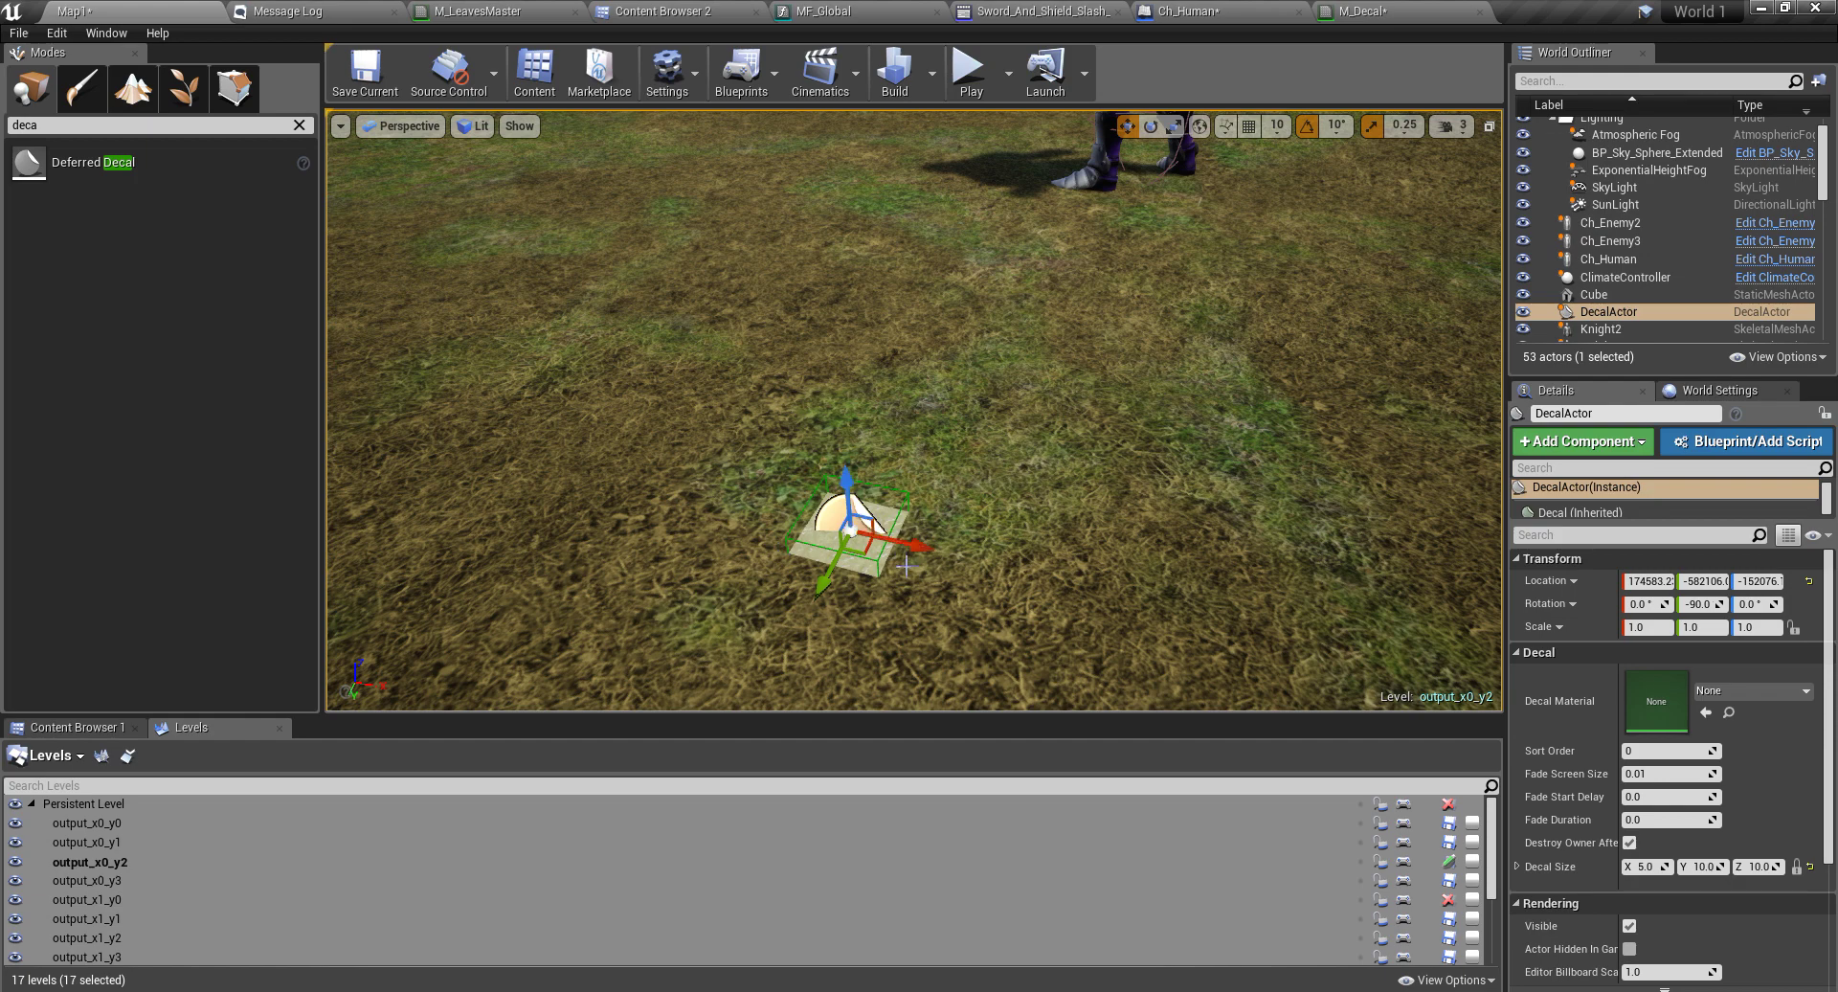
click(1730, 690)
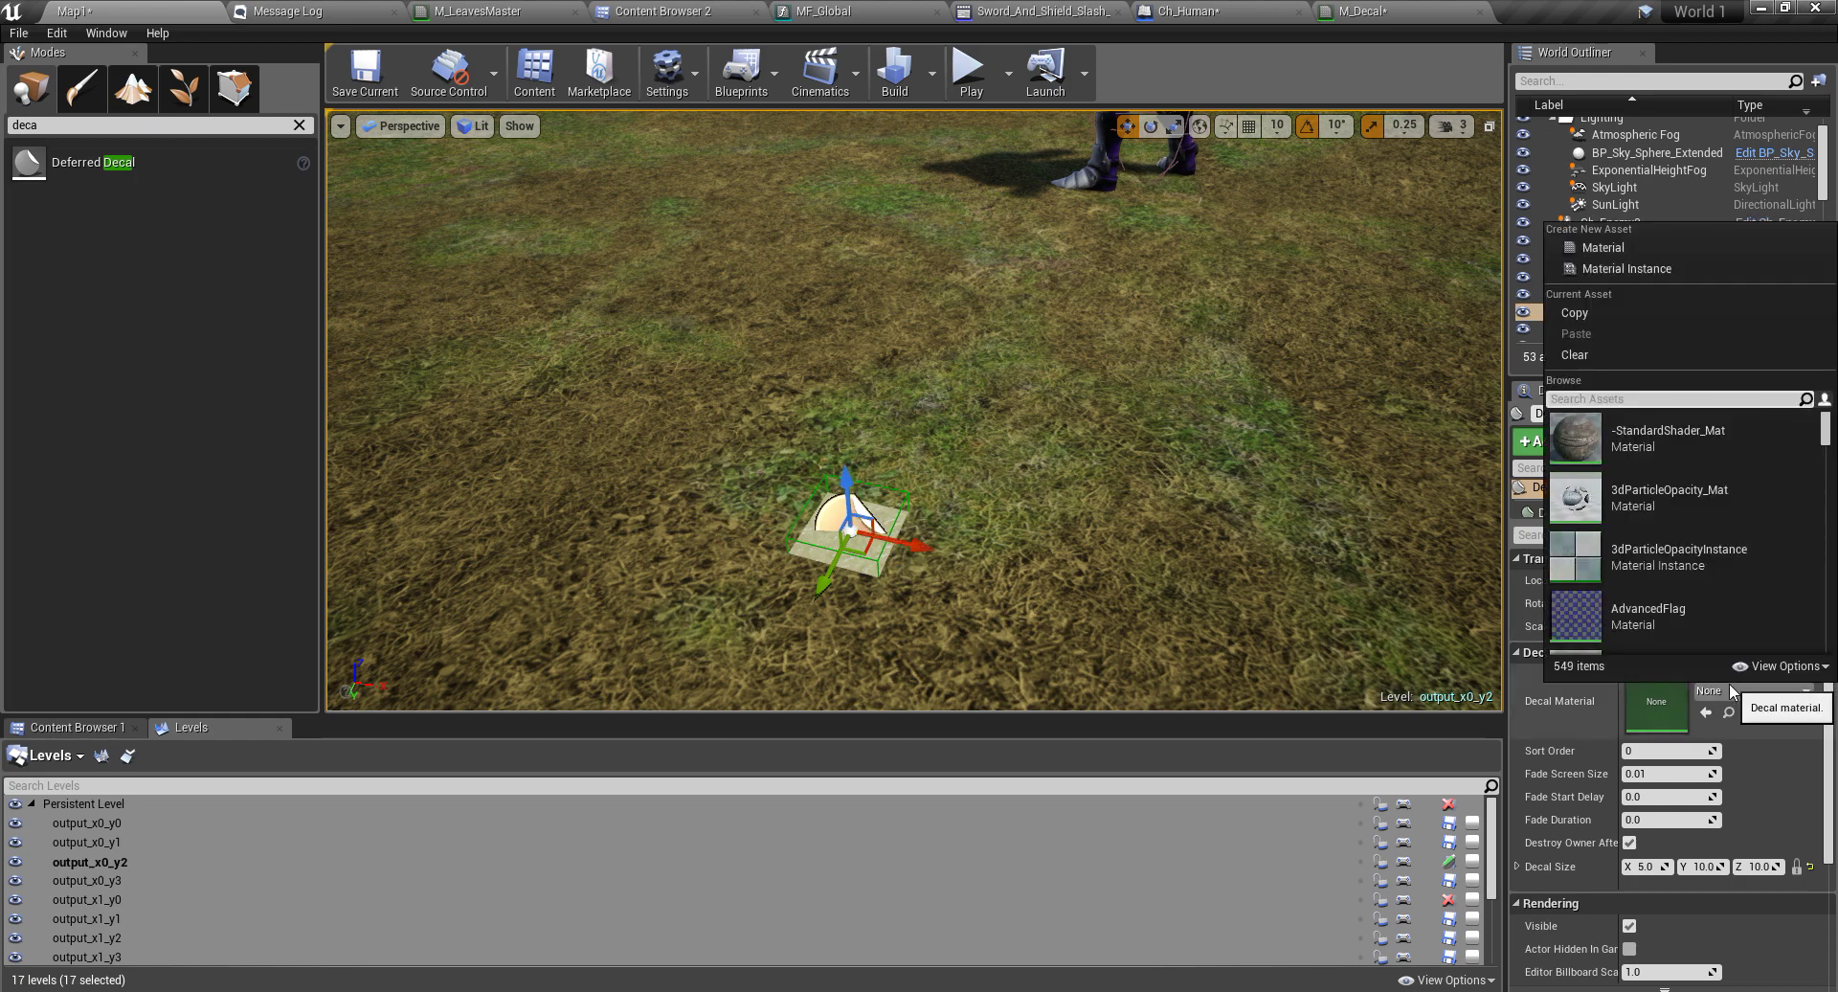
text(M_decal)
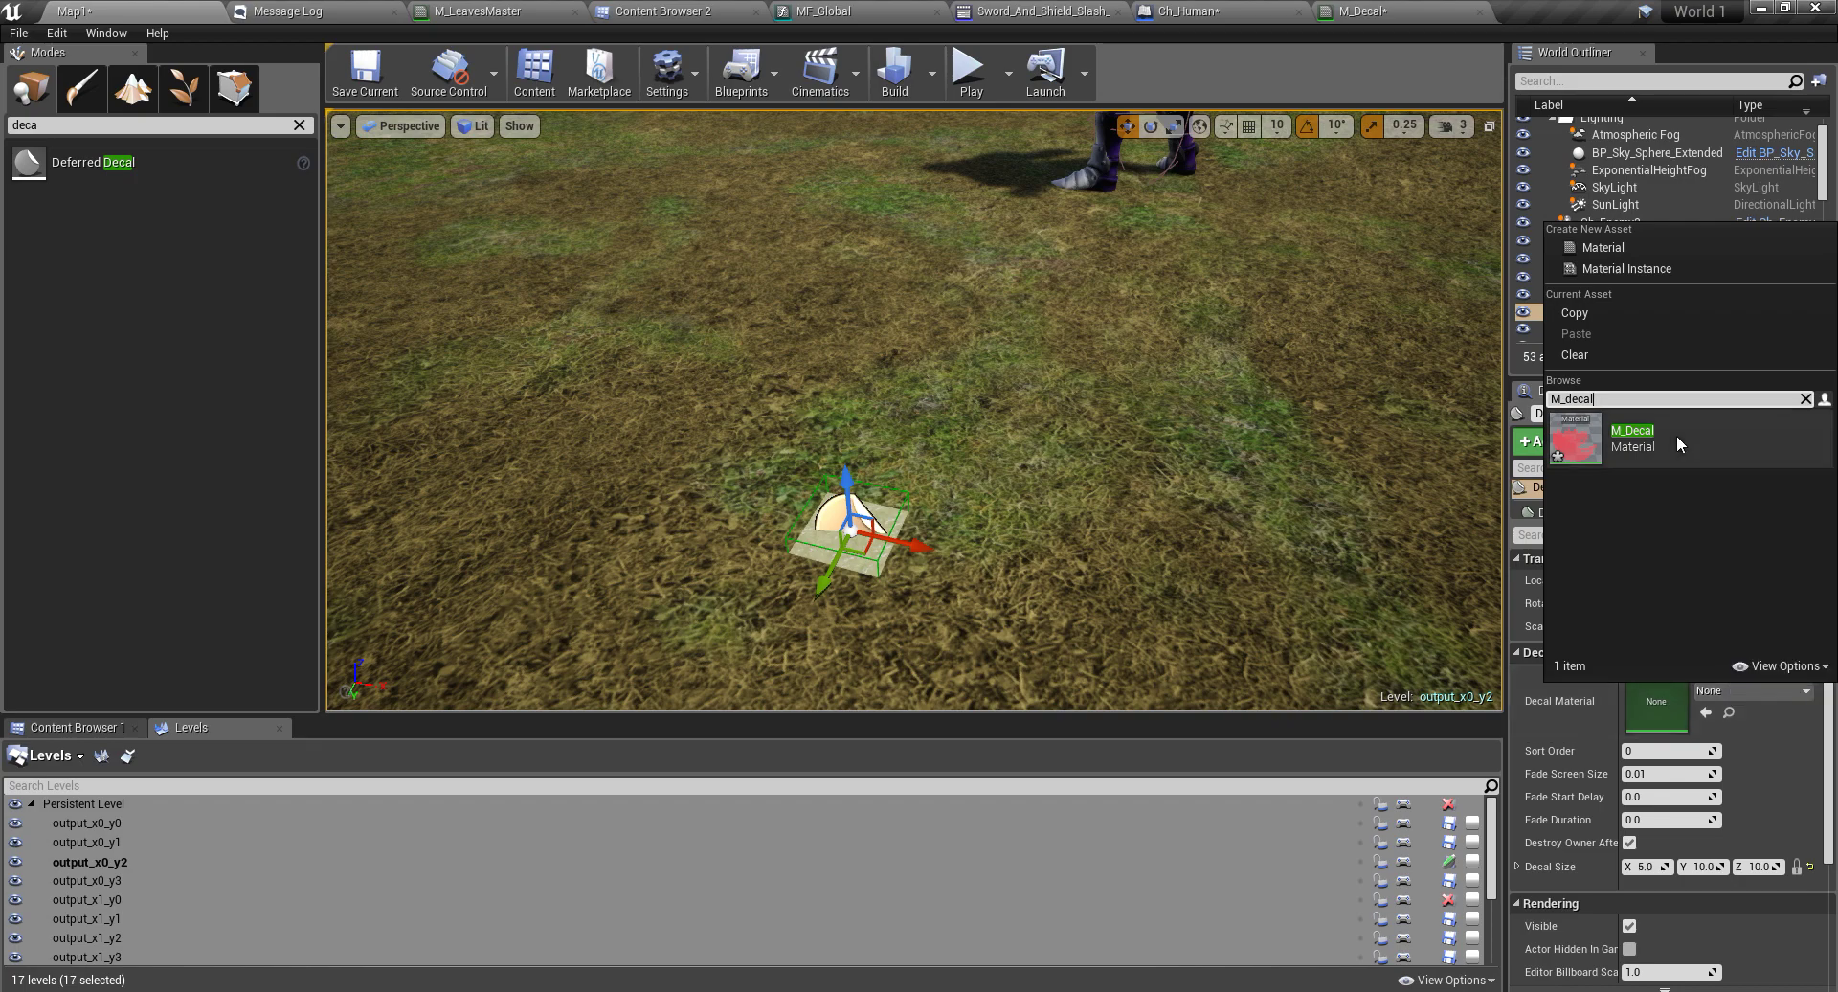
click(1665, 435)
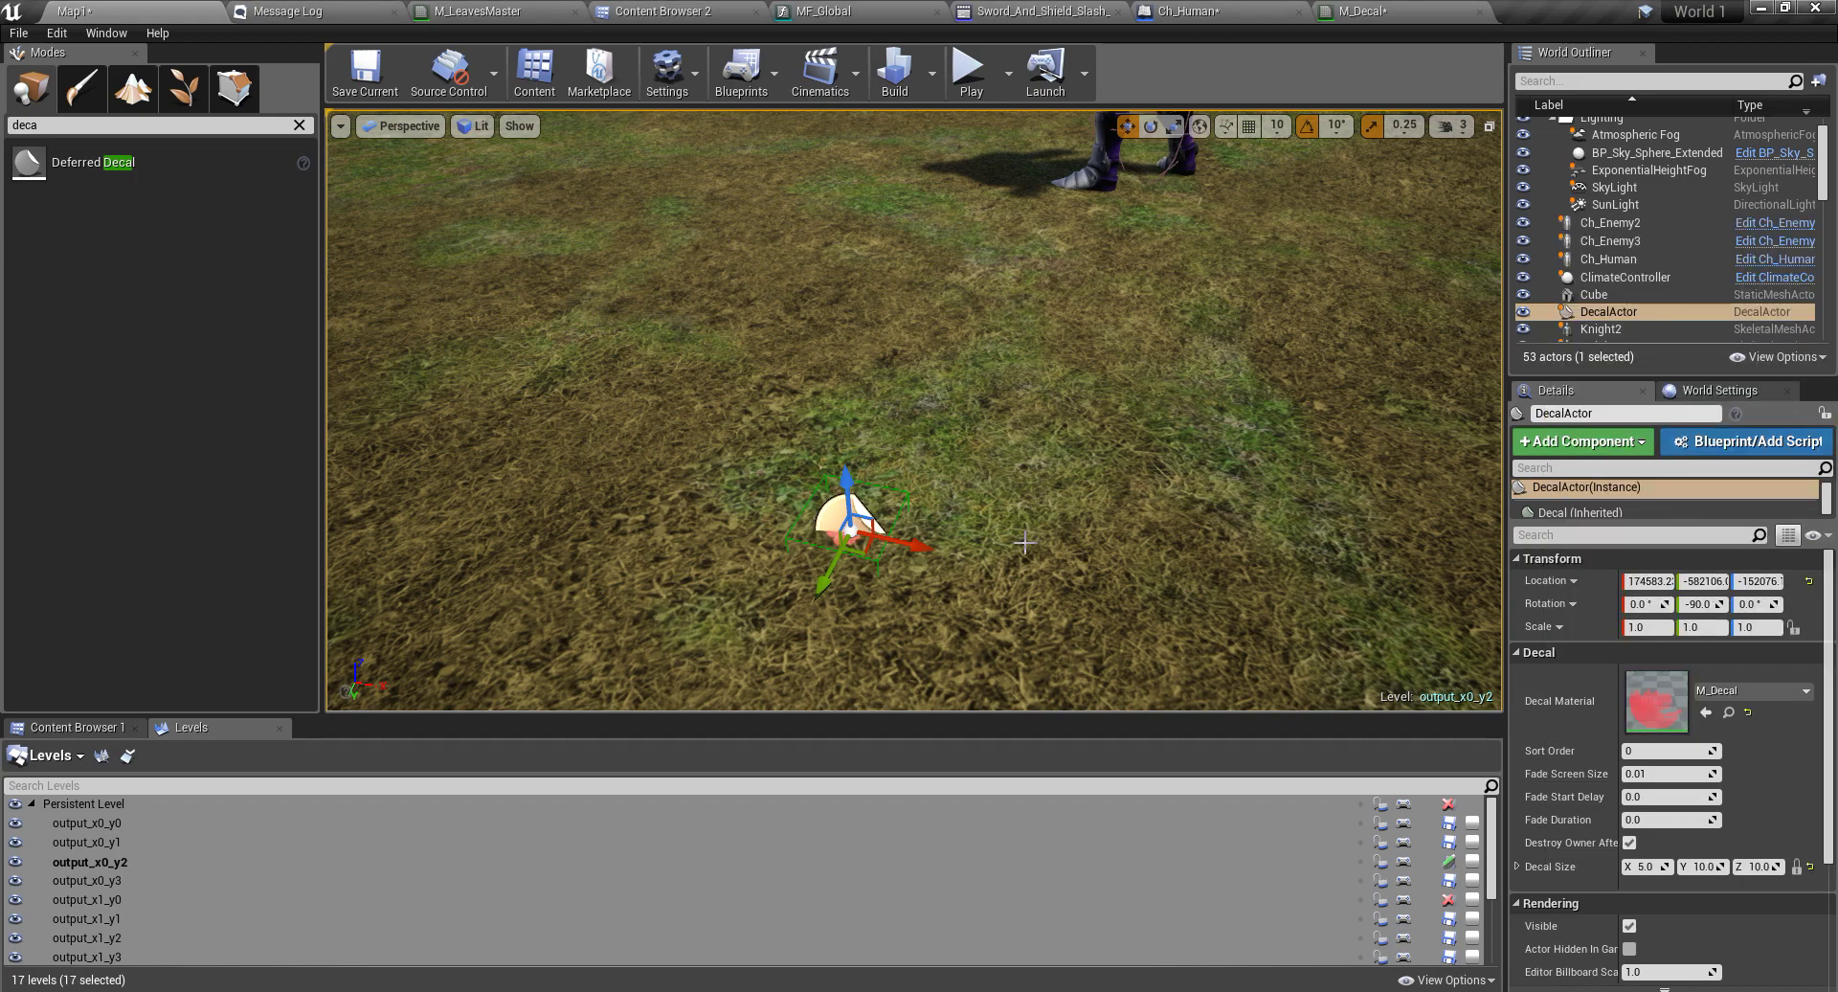
mouse_move(939, 583)
right_down()
mouse_move(879, 574)
mouse_move(923, 560)
right_up()
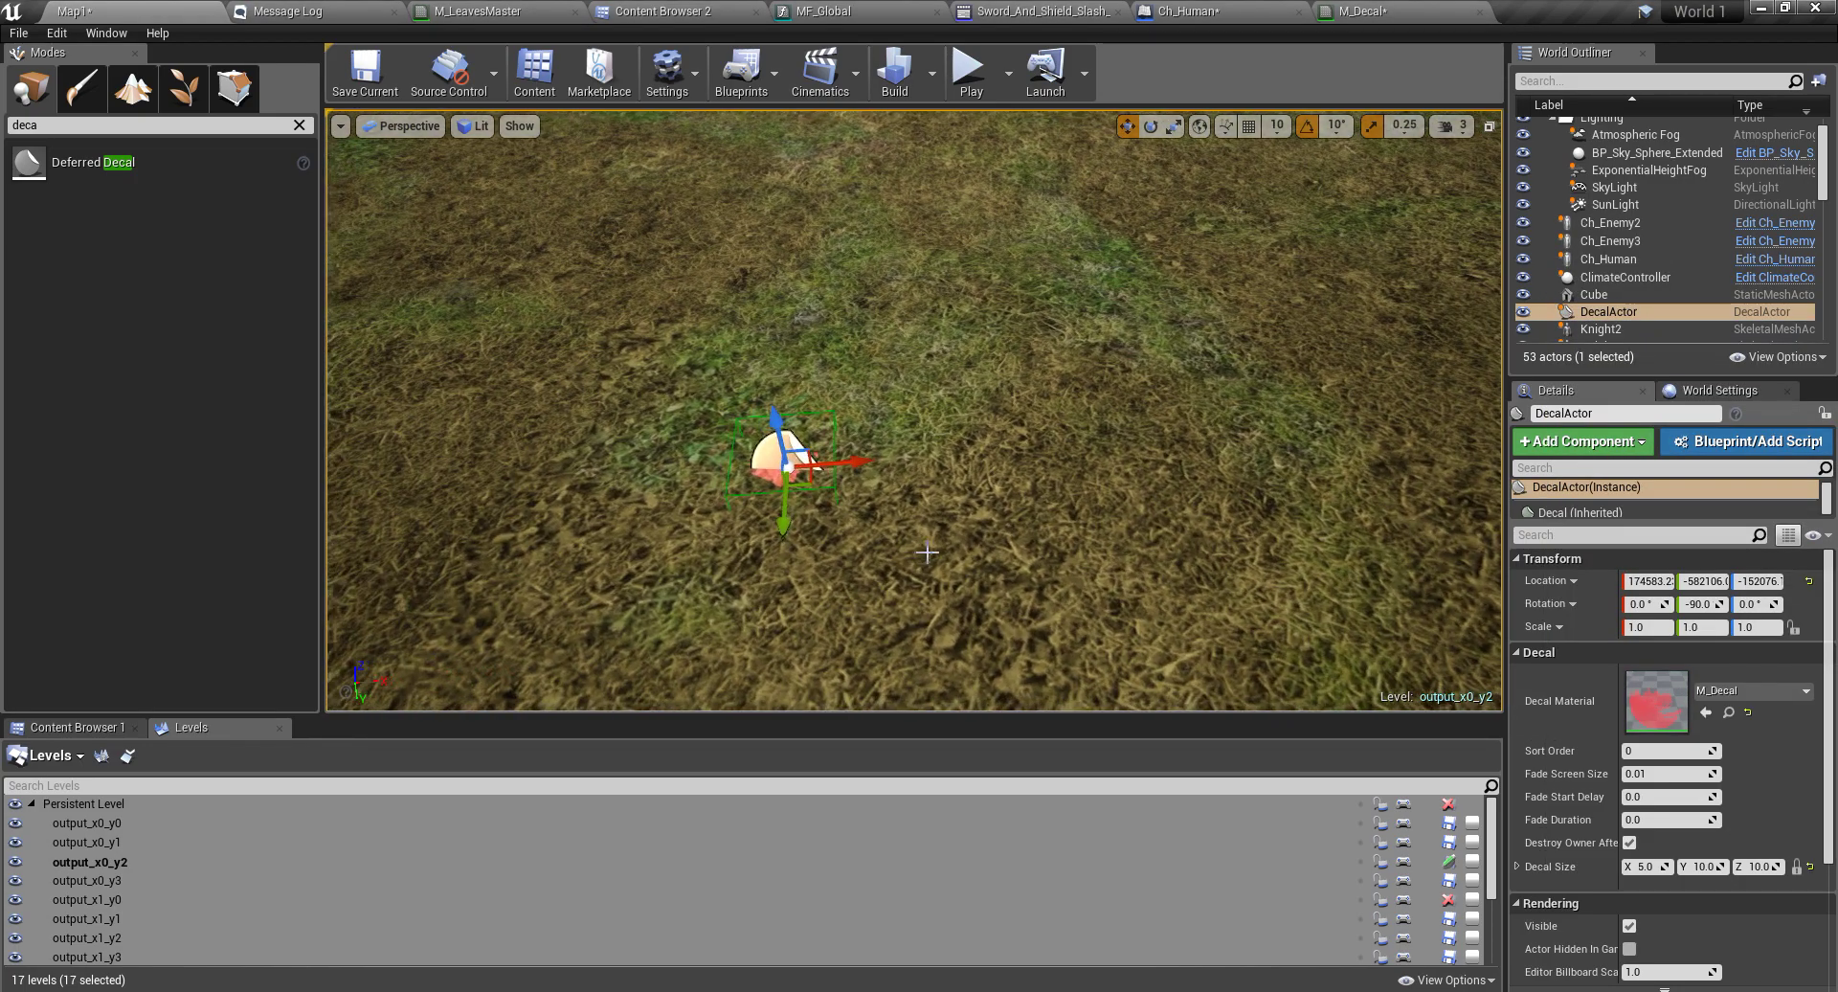
key(g)
scroll(878, 541, up, 3)
right_drag(878, 538, 863, 500)
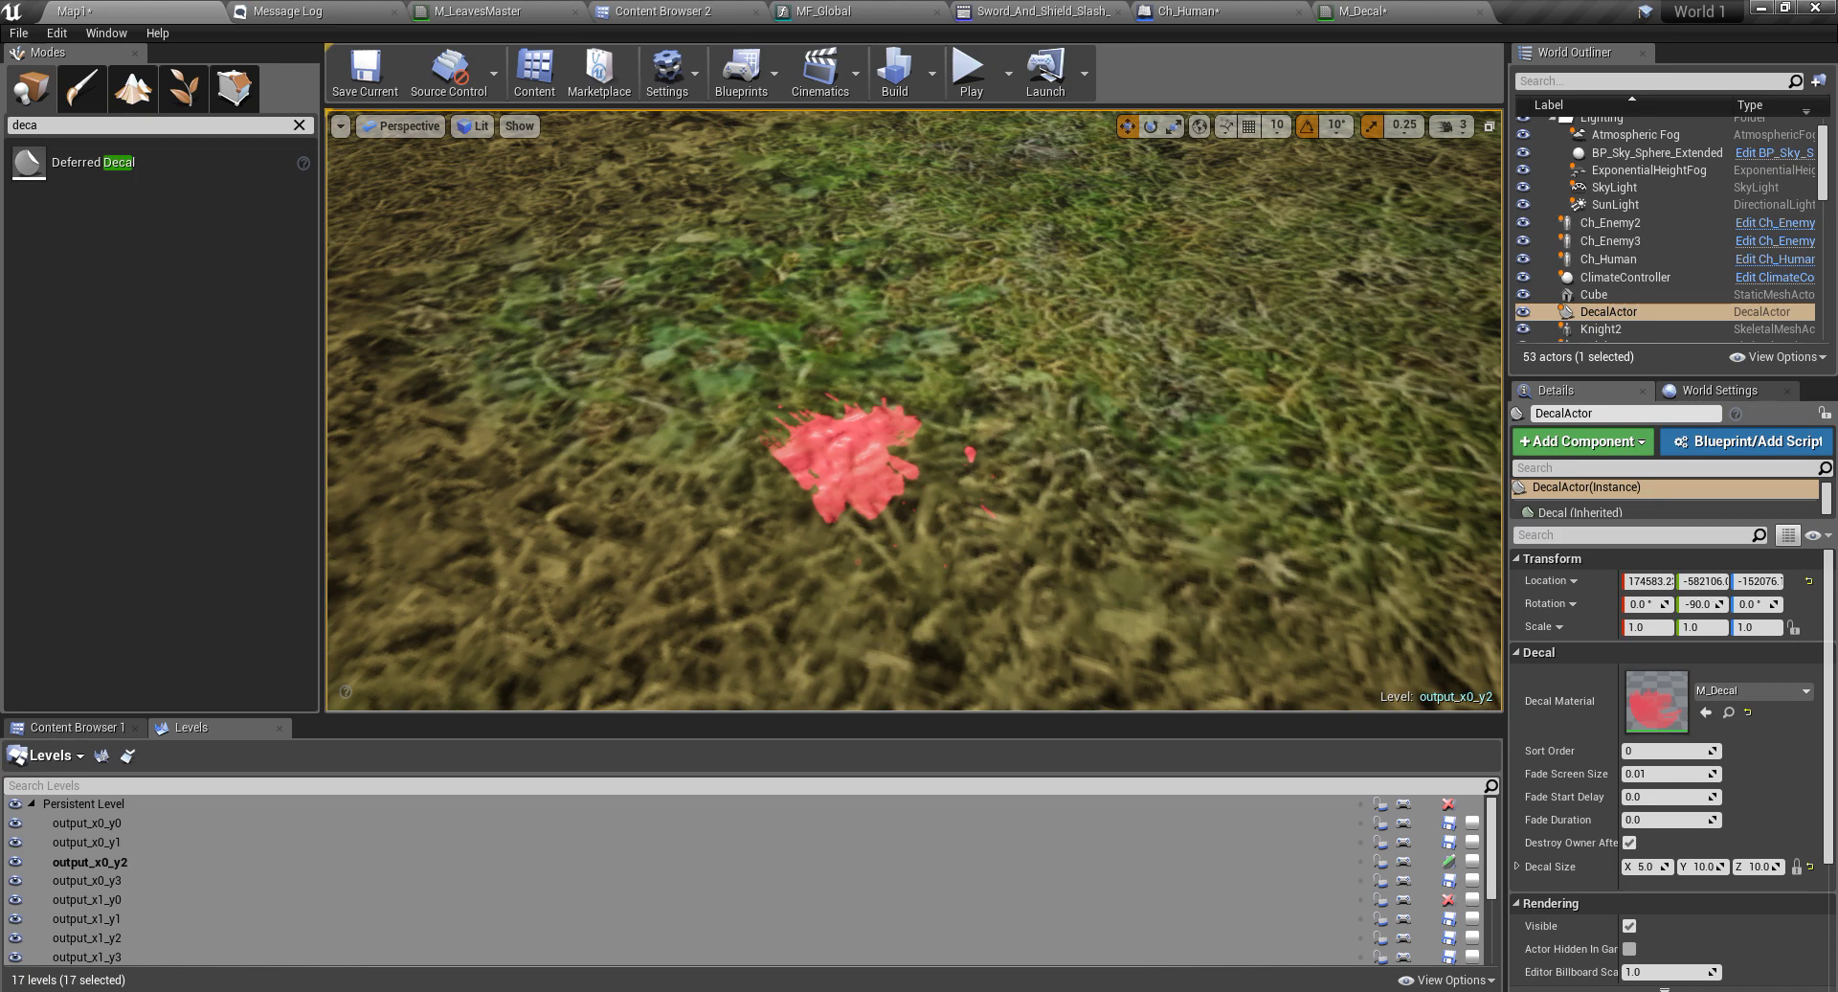
- Locate M_Decal in the Materials folder and create a material instance named M_Decal_Inst from it
double_click(1660, 708)
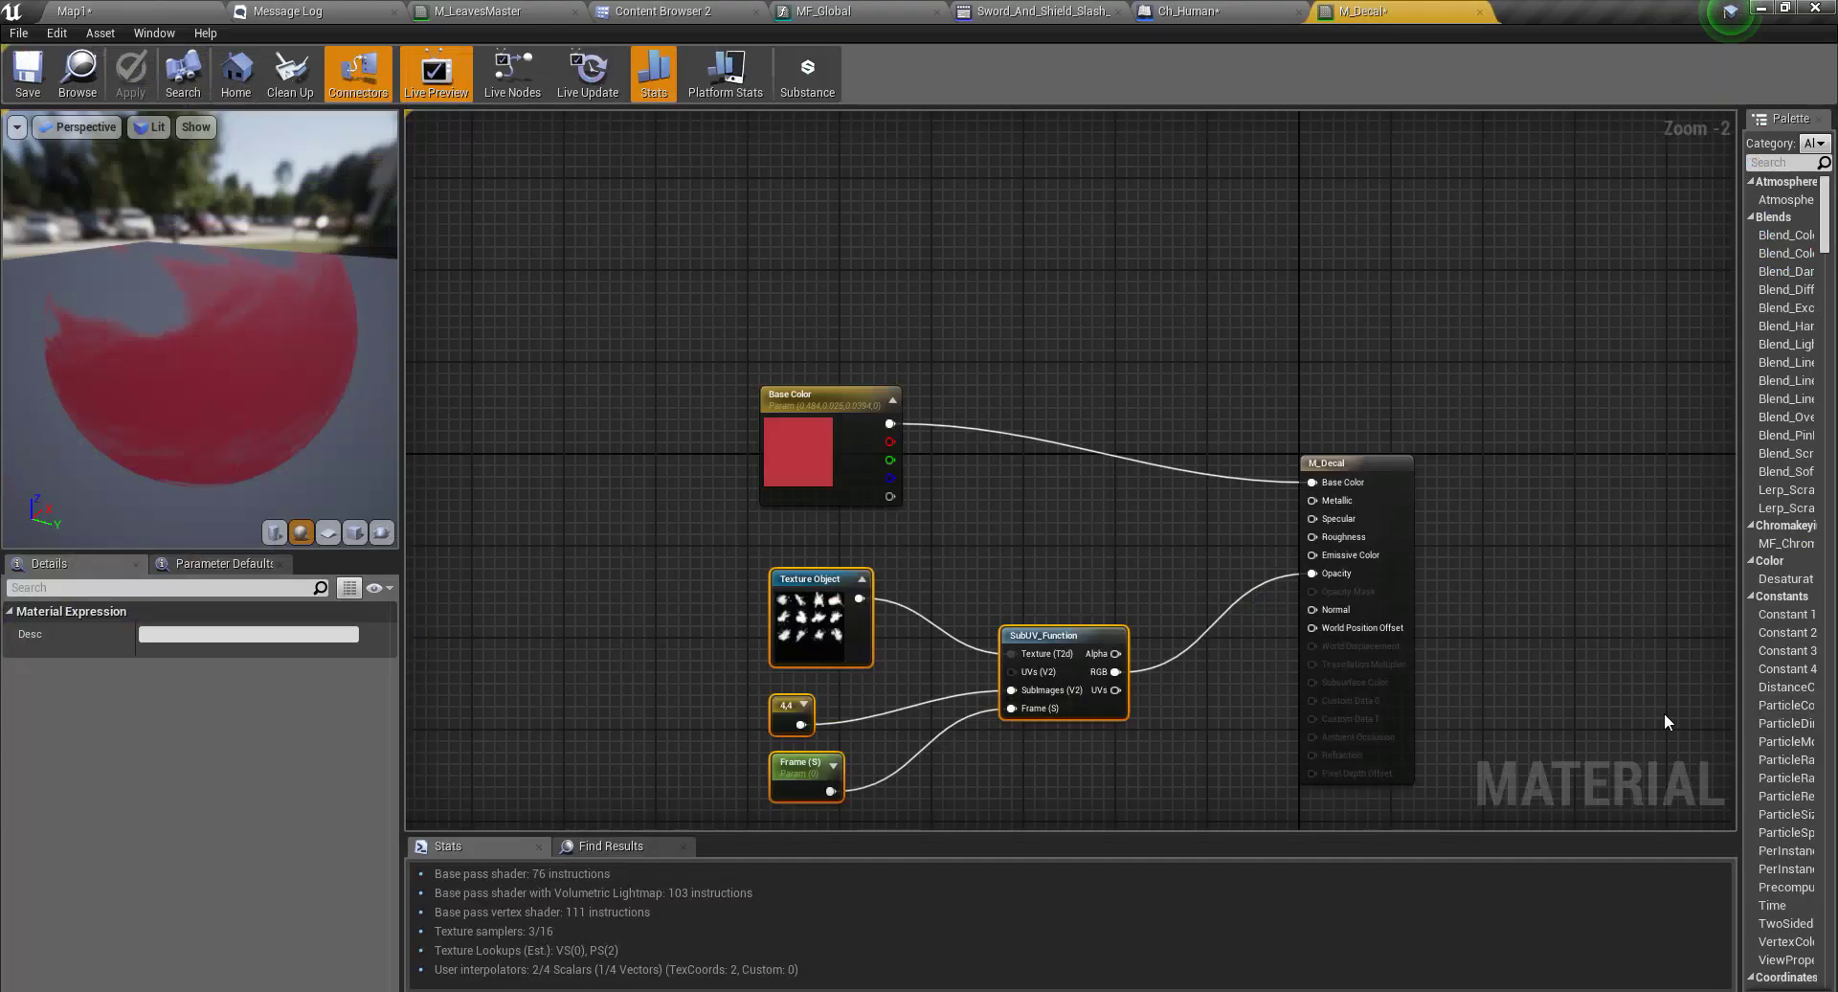
click(78, 75)
right_click(599, 136)
click(665, 161)
key(Return)
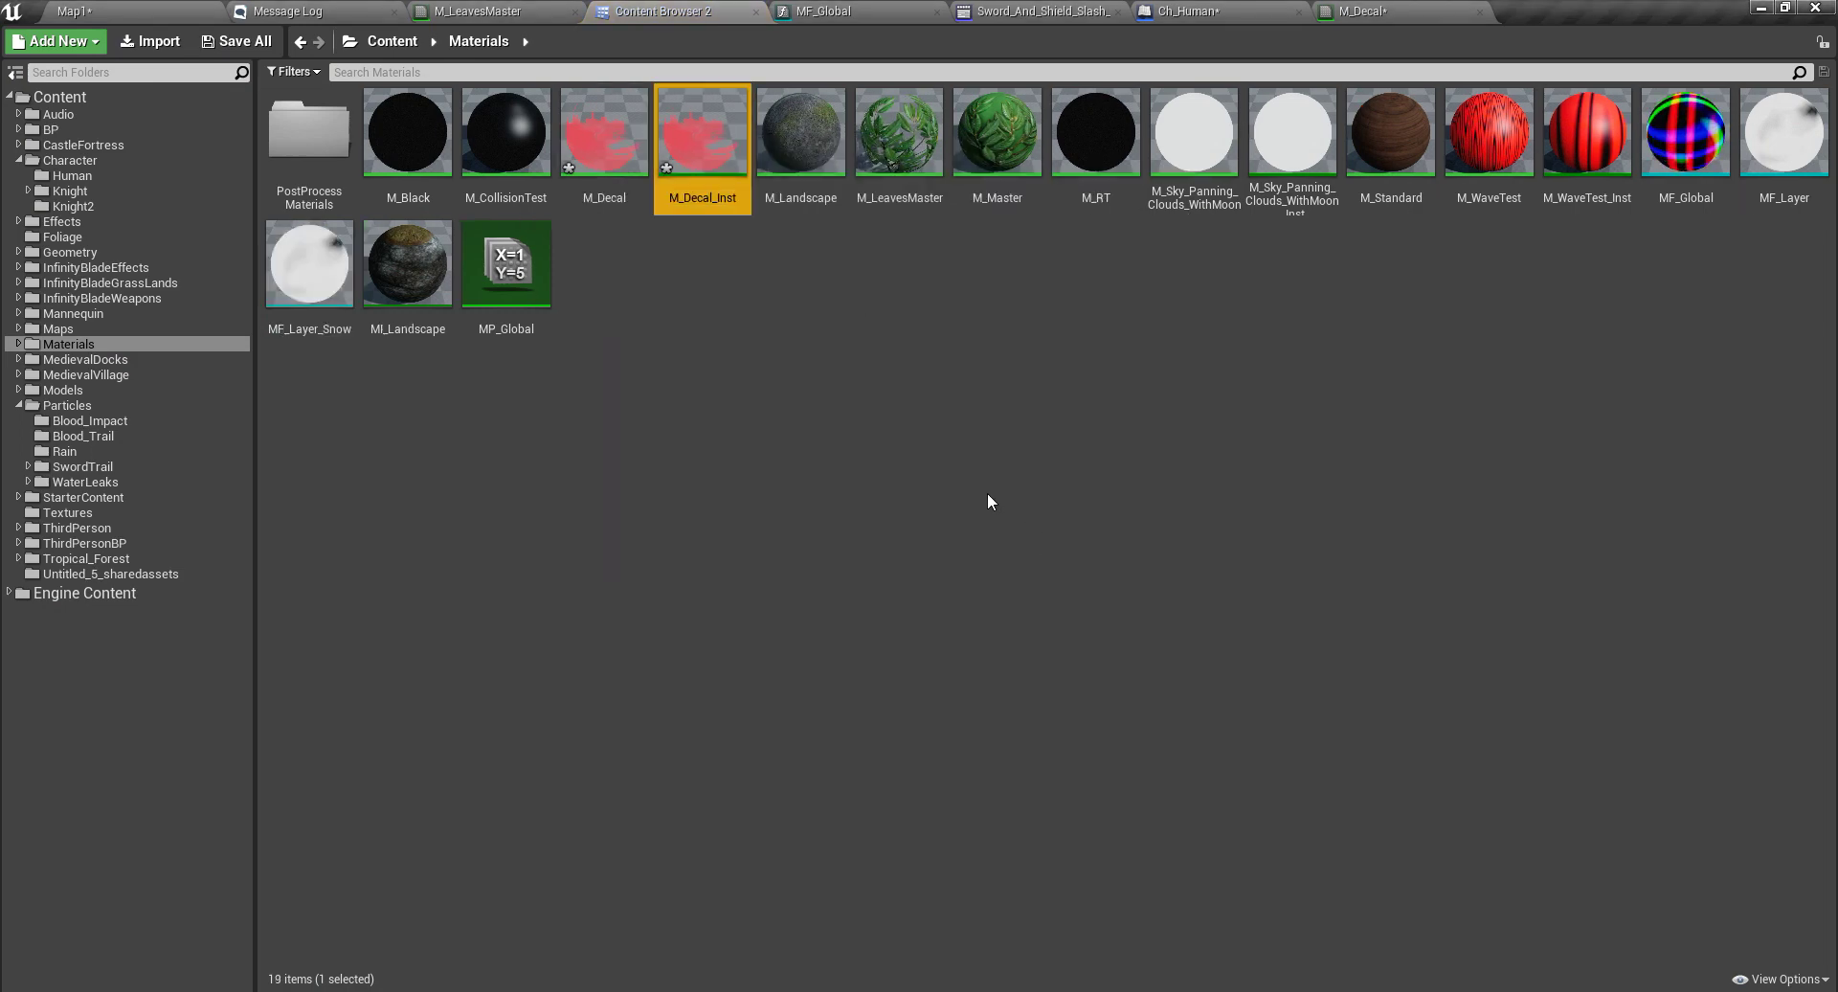
- Open M_Decal_Inst, enable its Base Color override and float its editor as a separate window over the Map1 level
double_click(707, 129)
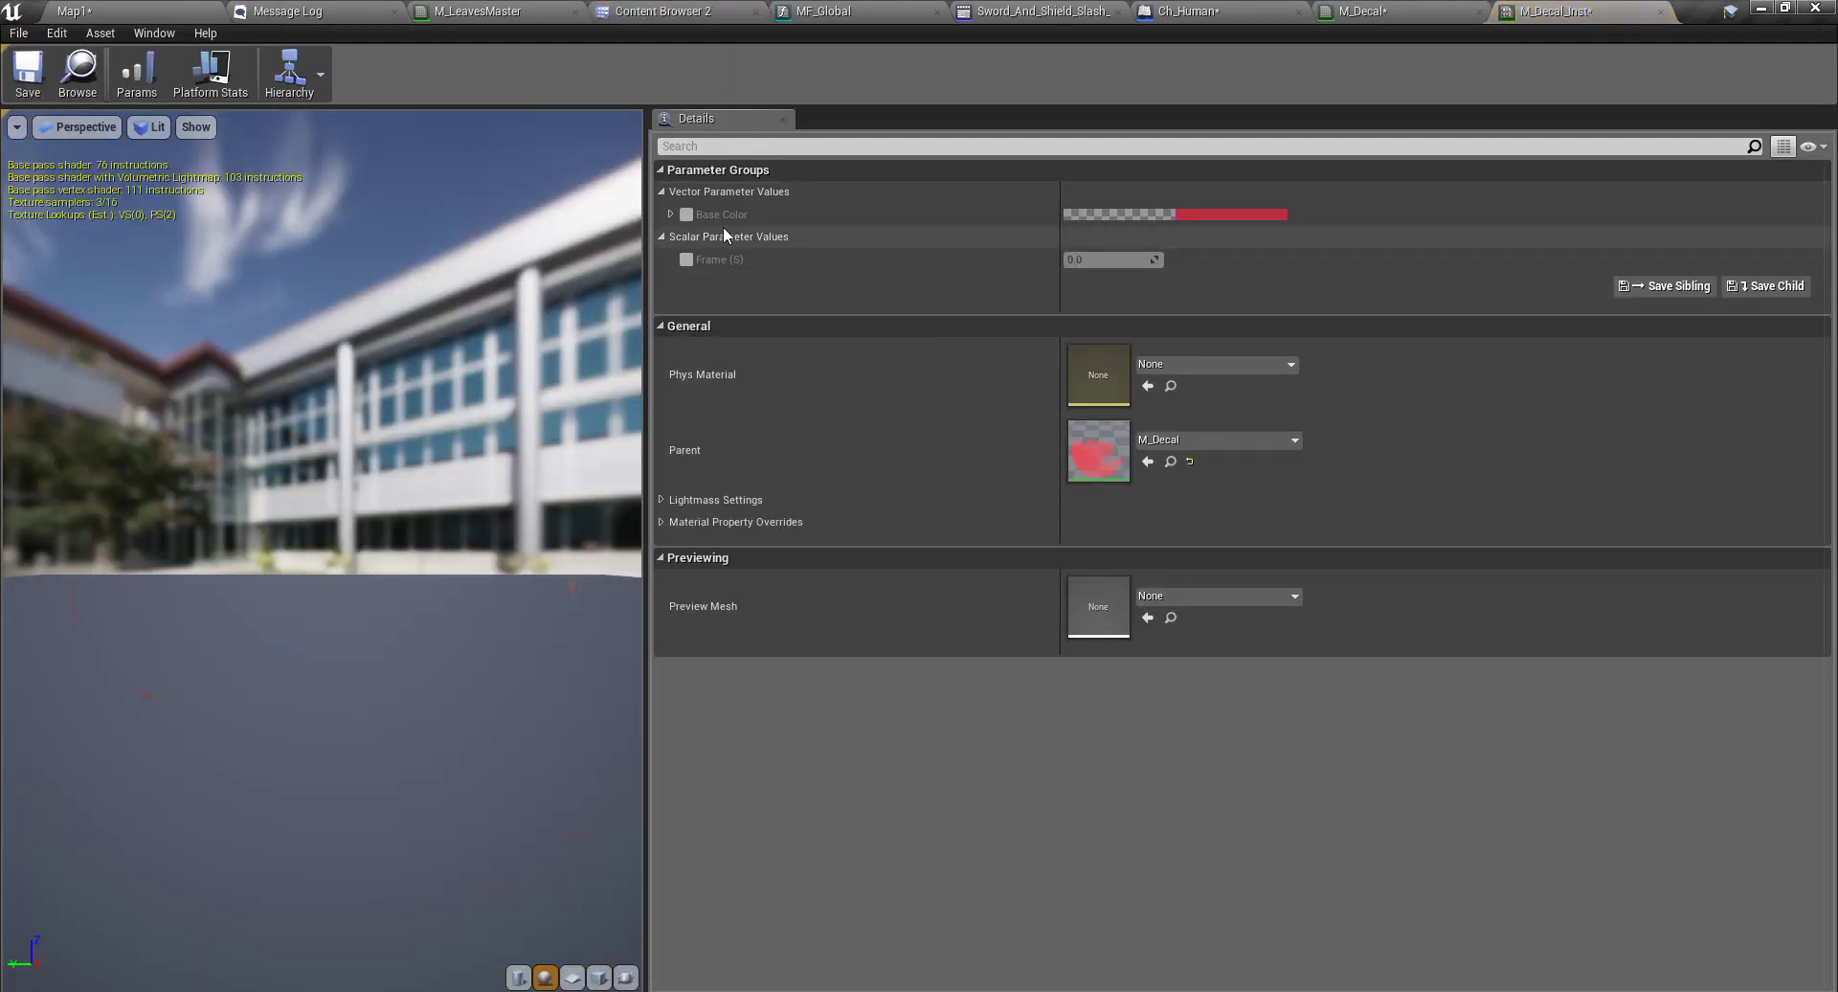
click(686, 215)
drag(1526, 8, 377, 504)
- Assign M_Decal_Inst to the DecalActor and darken the instance's Base Color to a dark red with a value of about 0.078
click(1752, 691)
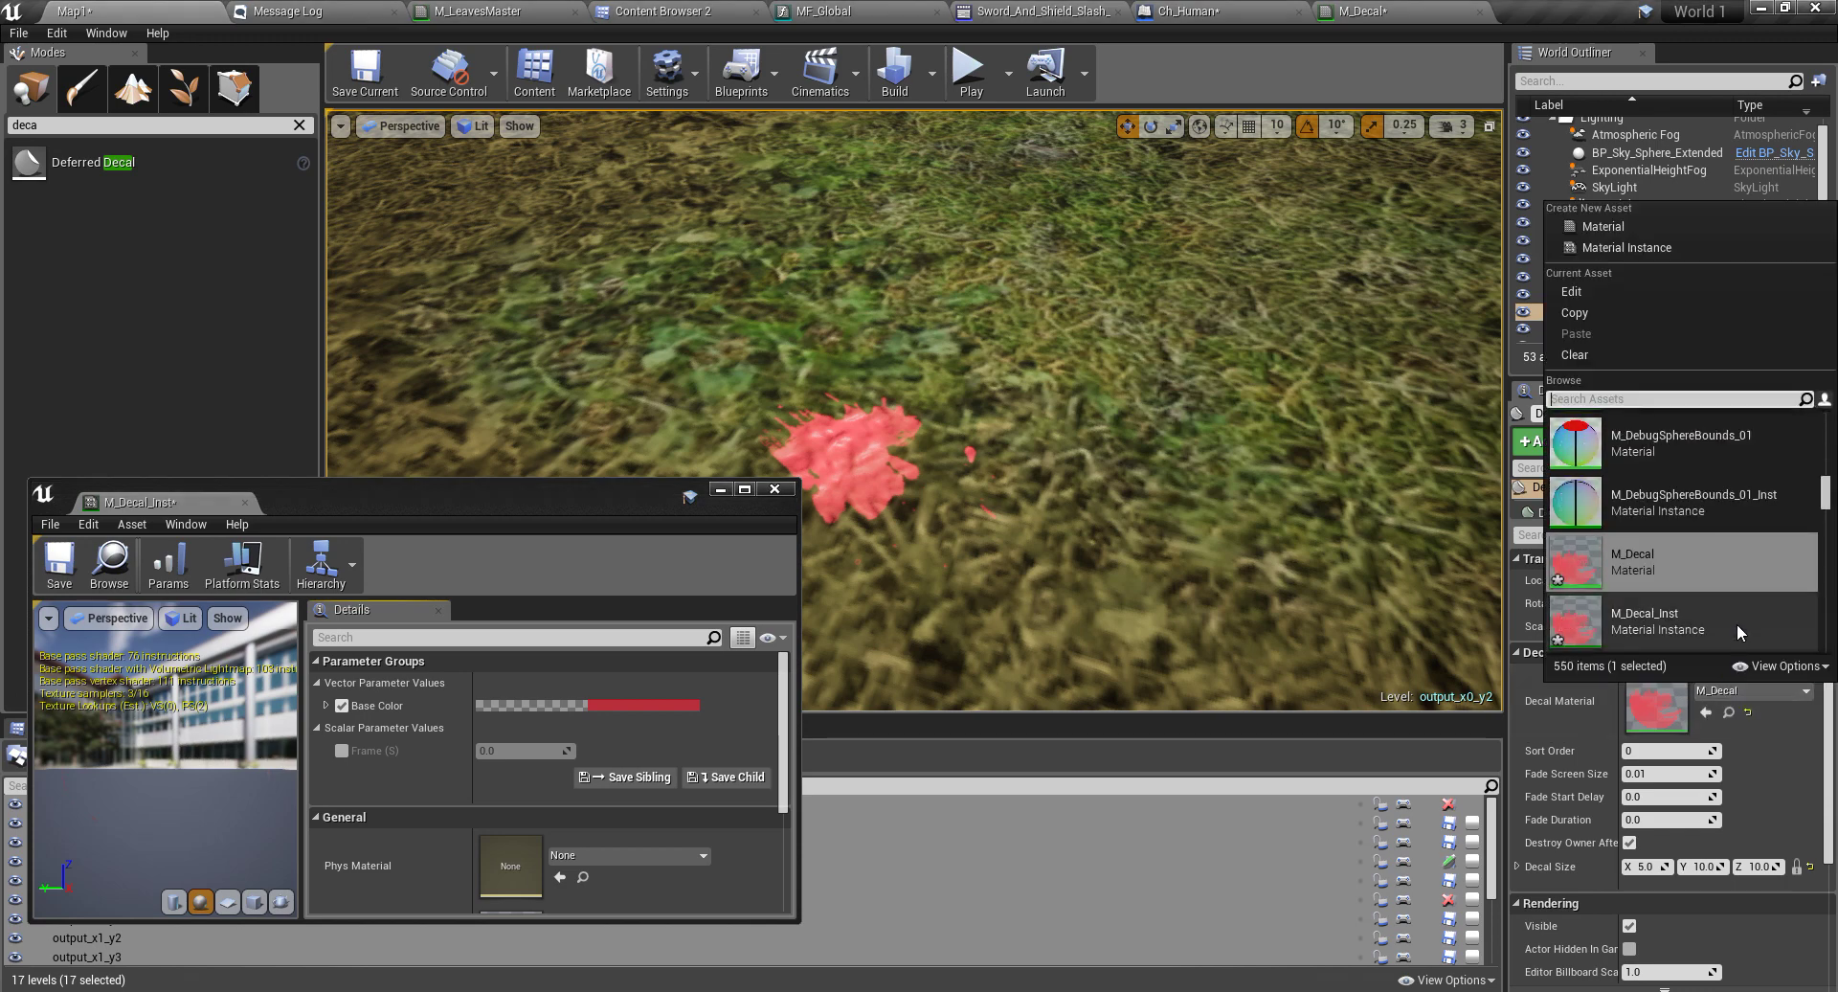
click(1690, 628)
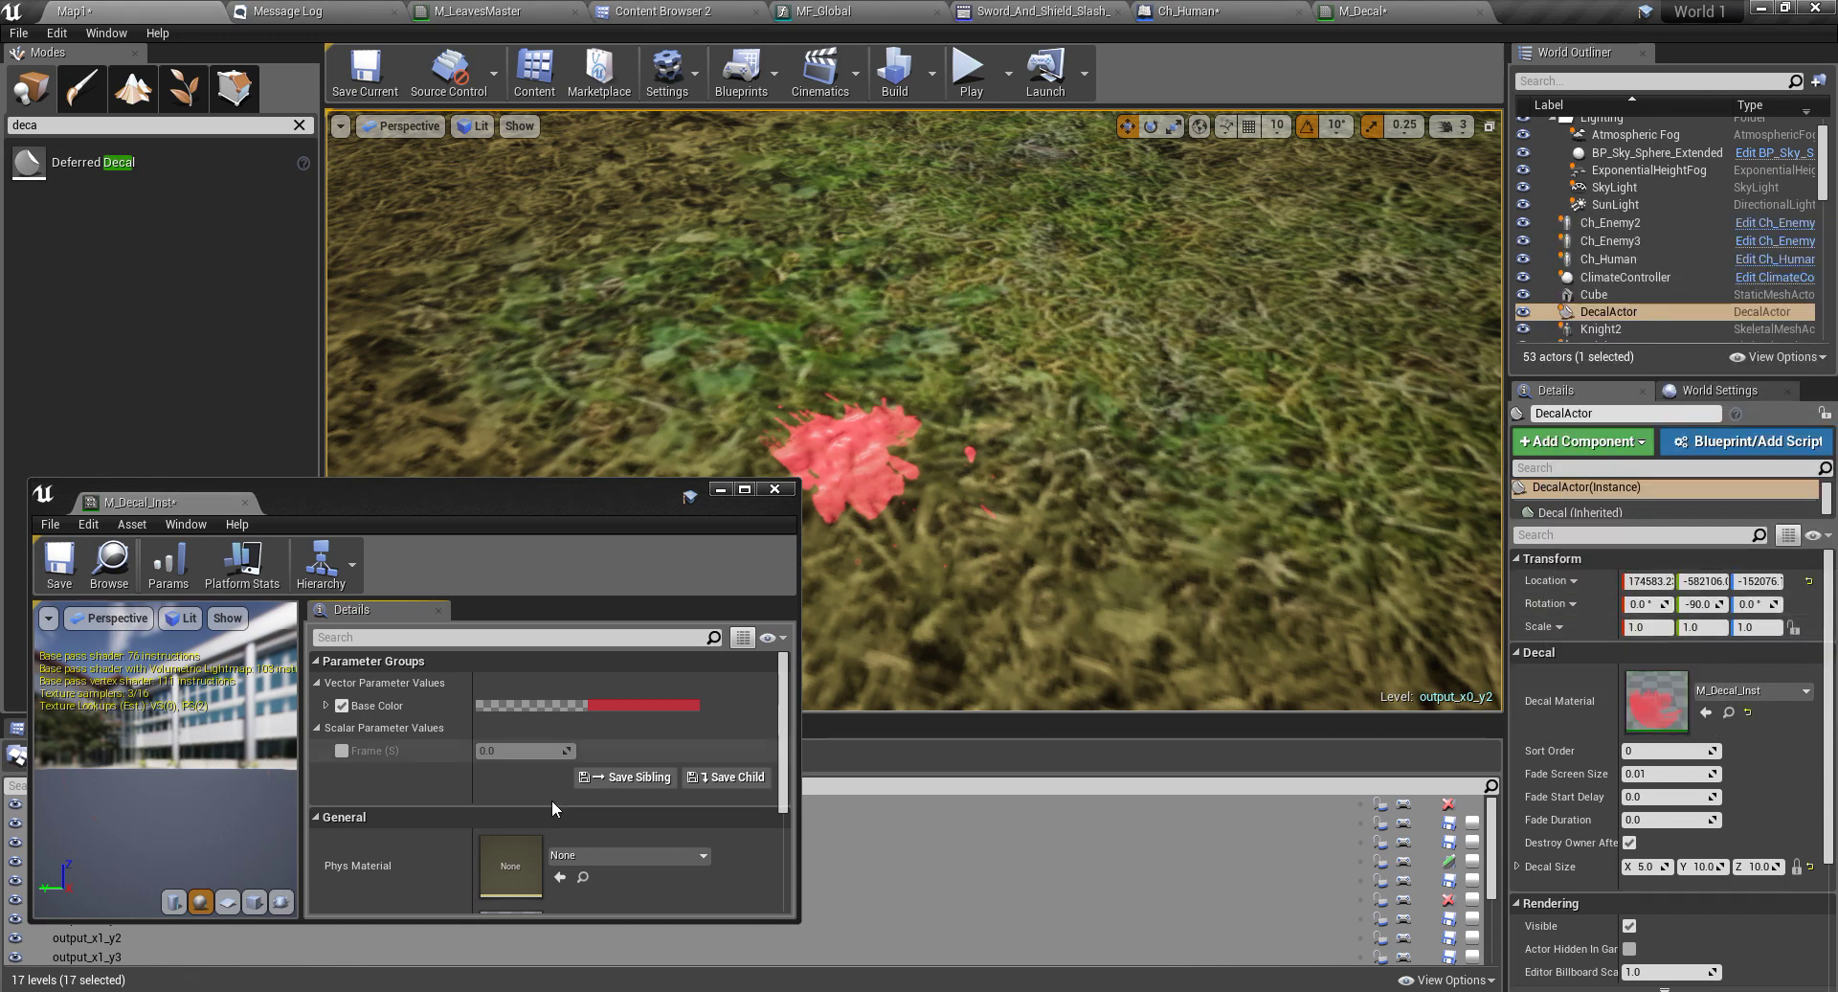
click(618, 708)
drag(825, 494, 1276, 468)
drag(1357, 620, 1354, 700)
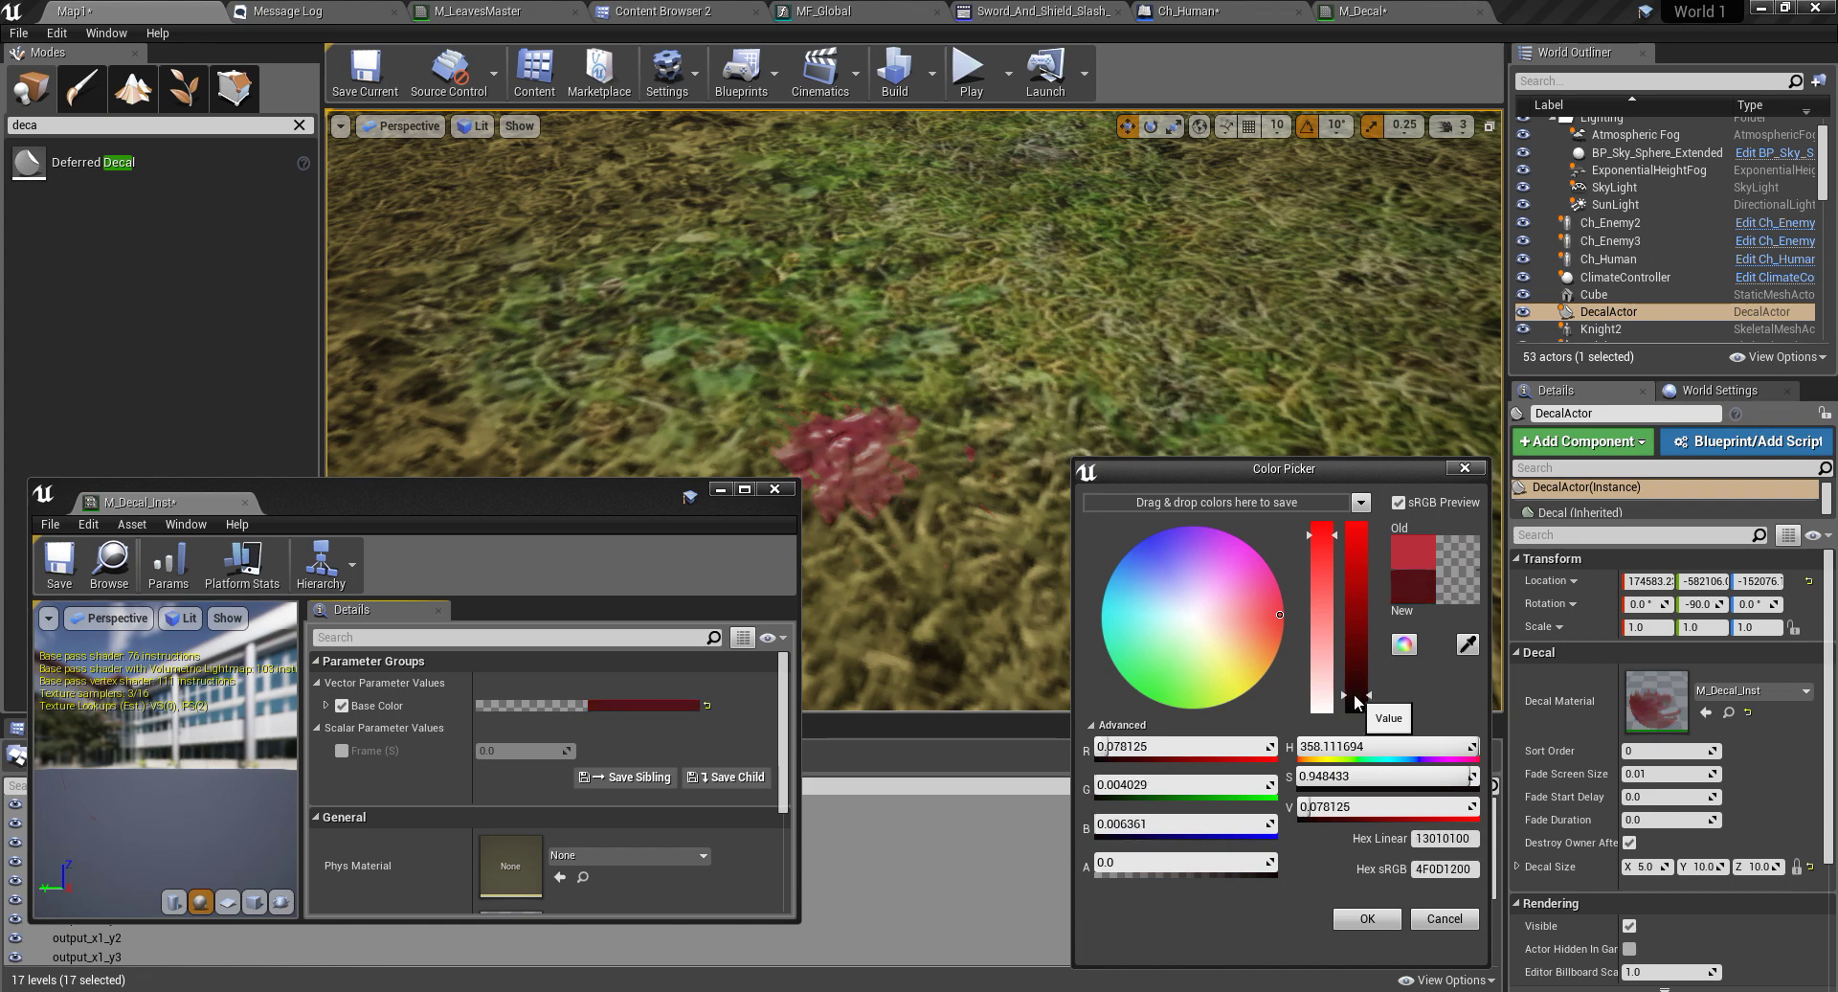
click(1374, 925)
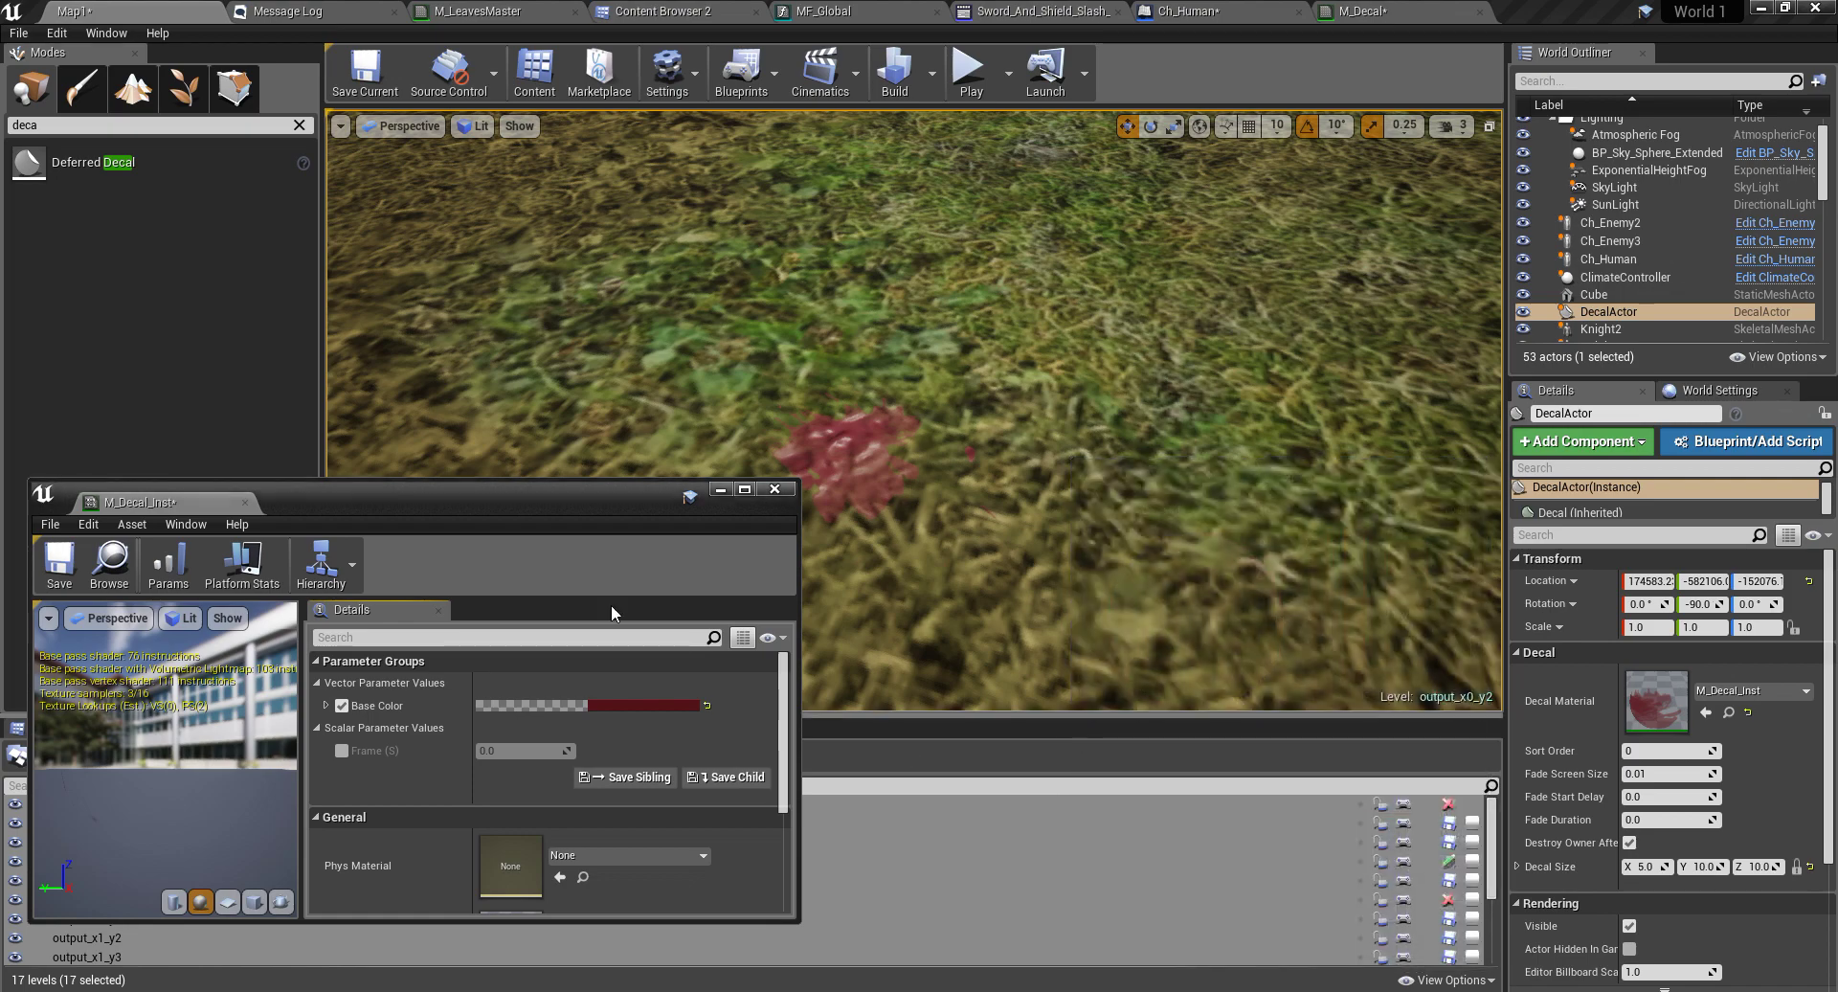
- Close the M_Decal_Inst editor and view the dark red decal on the ground from farther away
click(777, 489)
mouse_move(651, 498)
right_down()
mouse_move(728, 459)
mouse_move(660, 488)
right_up()
scroll(651, 498, down, 5)
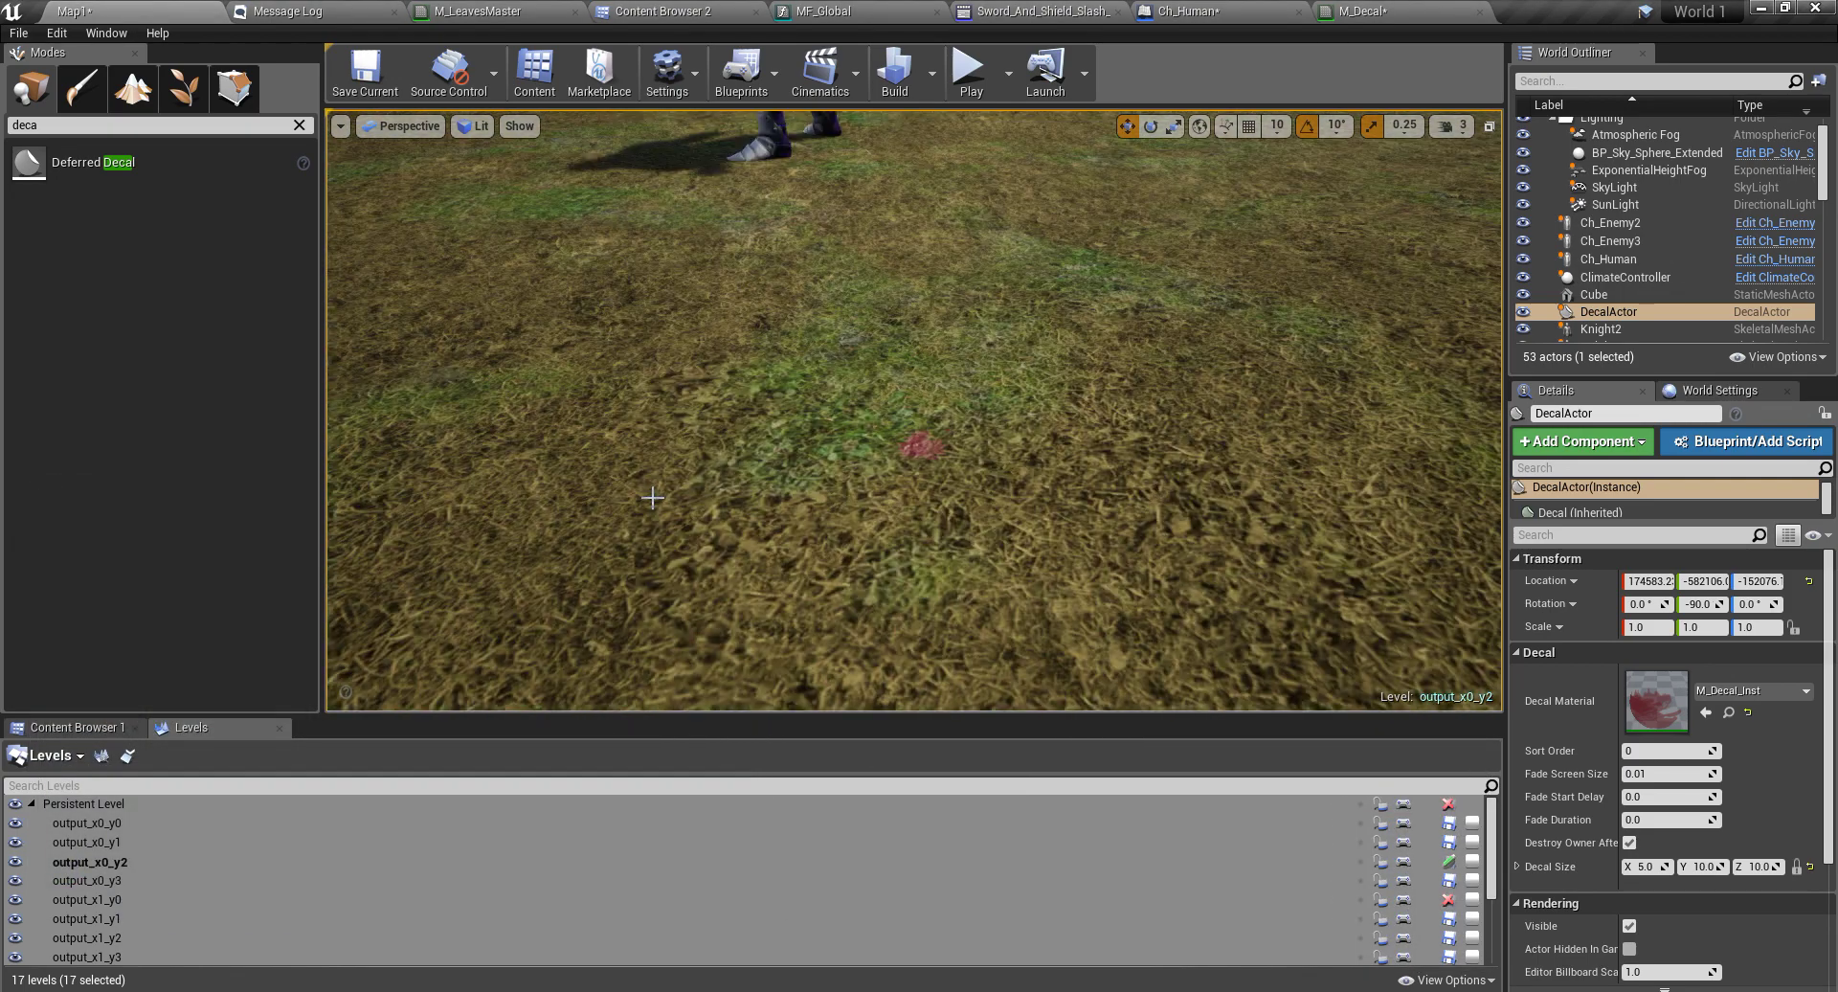
right_drag(933, 484, 872, 445)
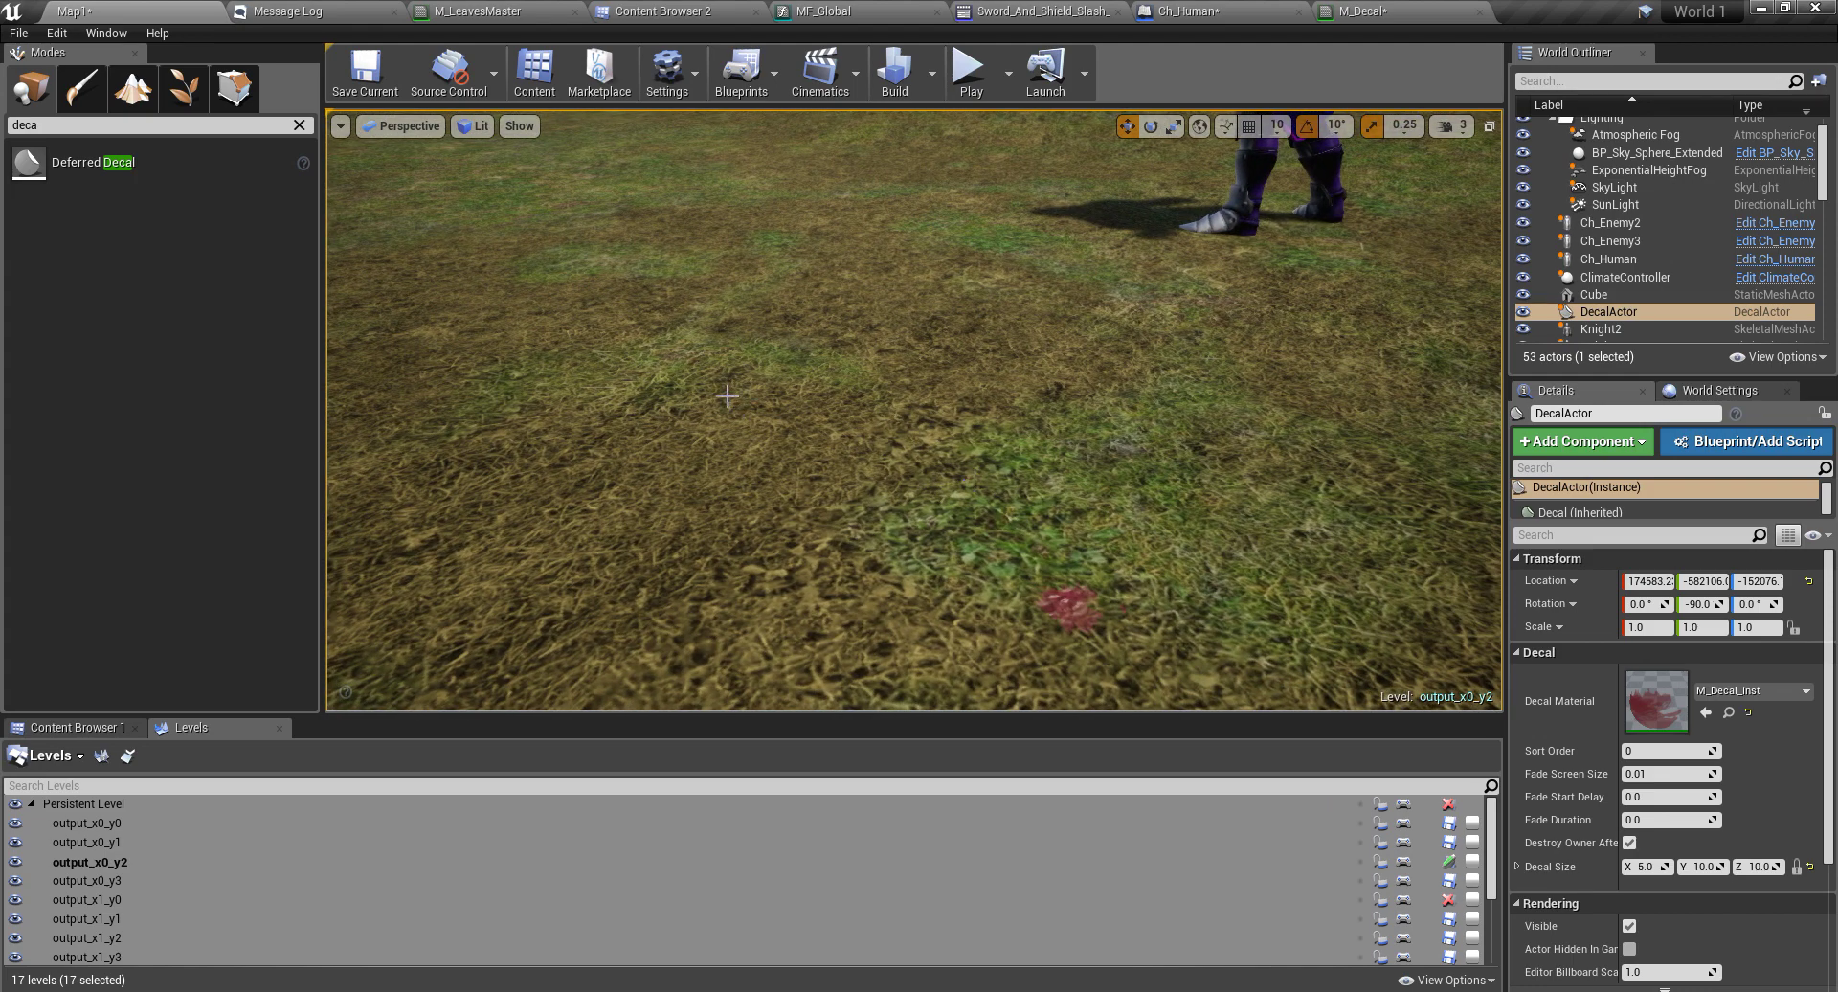
- Close the MF_Global, Sword_And_Shield_Slash and Ch_Human editors
click(935, 18)
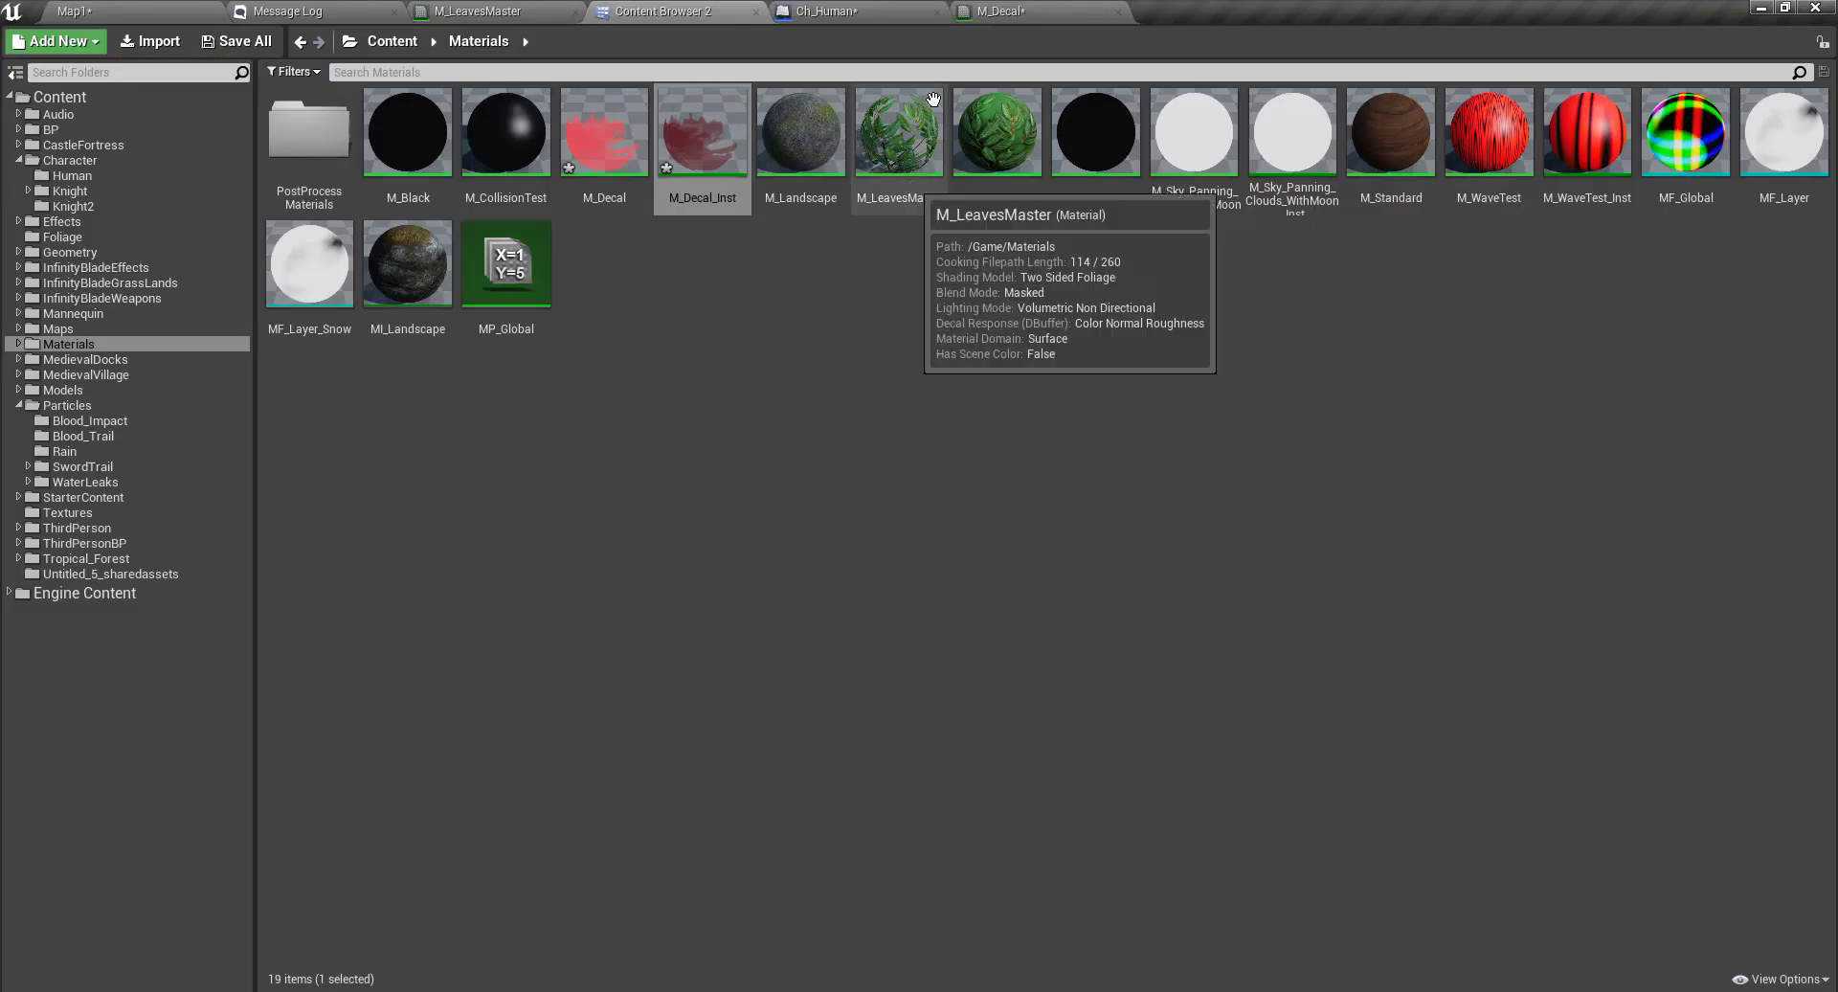
click(936, 11)
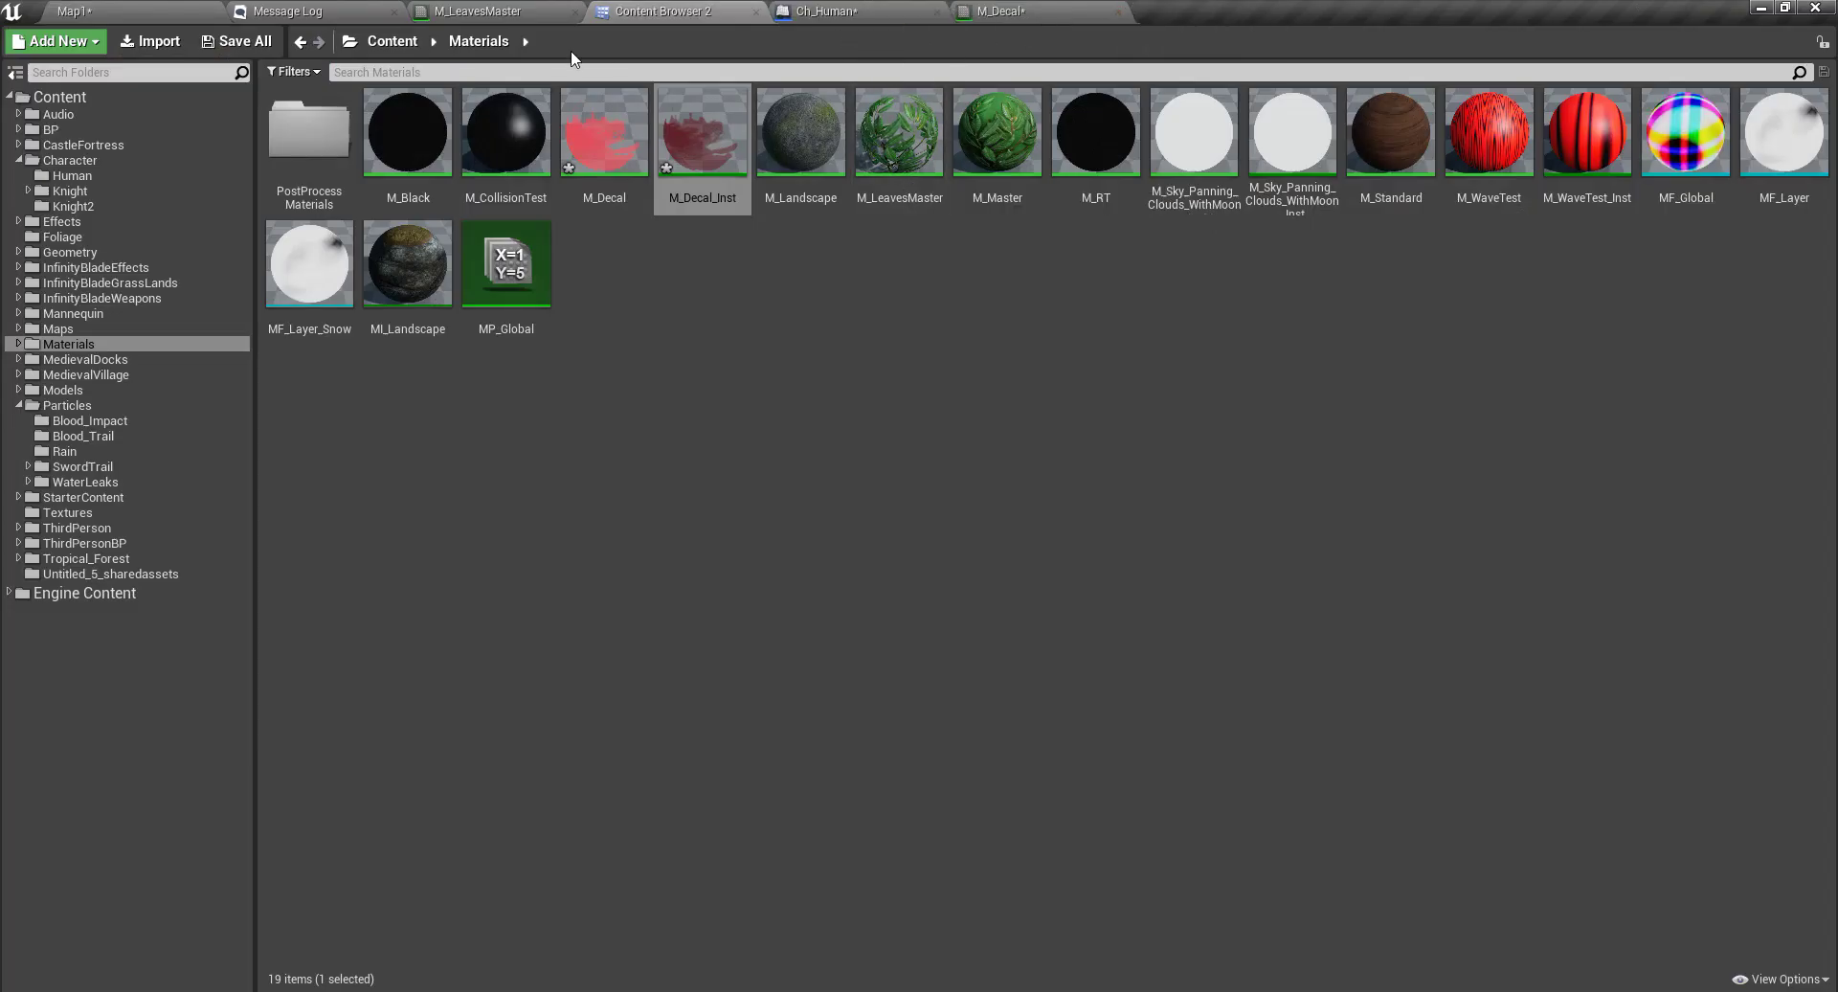
click(829, 11)
scroll(976, 469, down, 4)
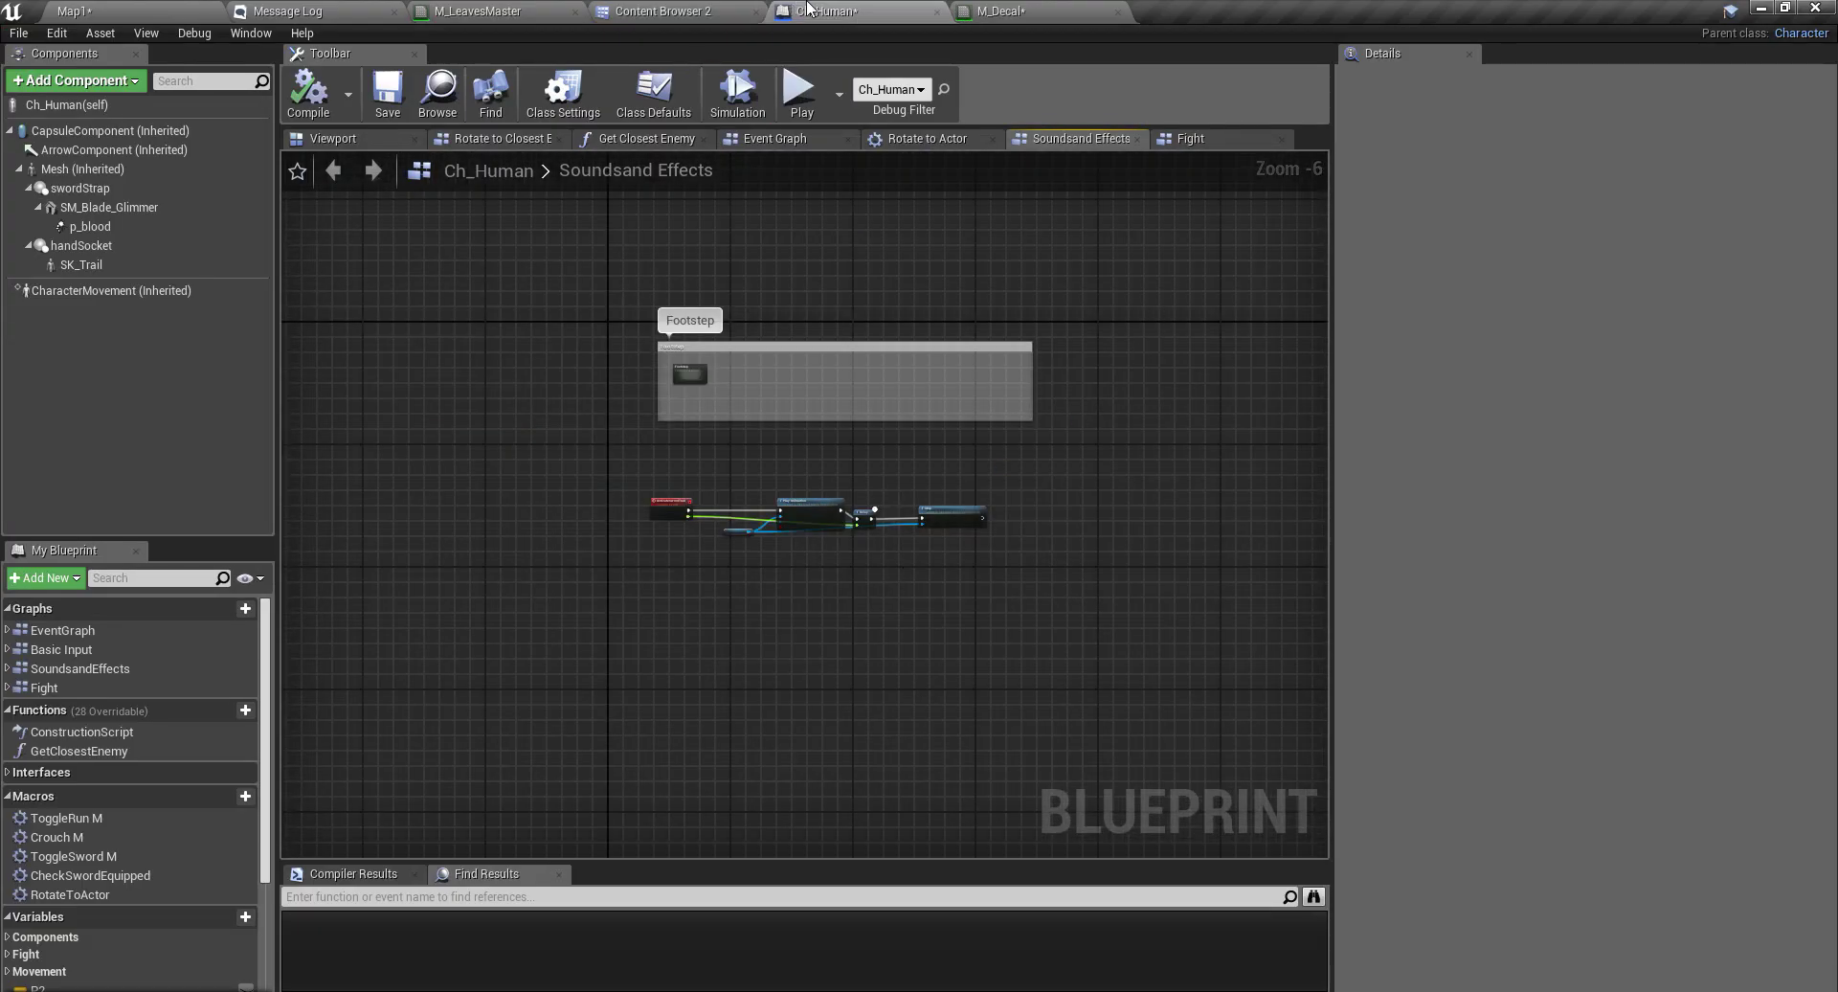
click(936, 12)
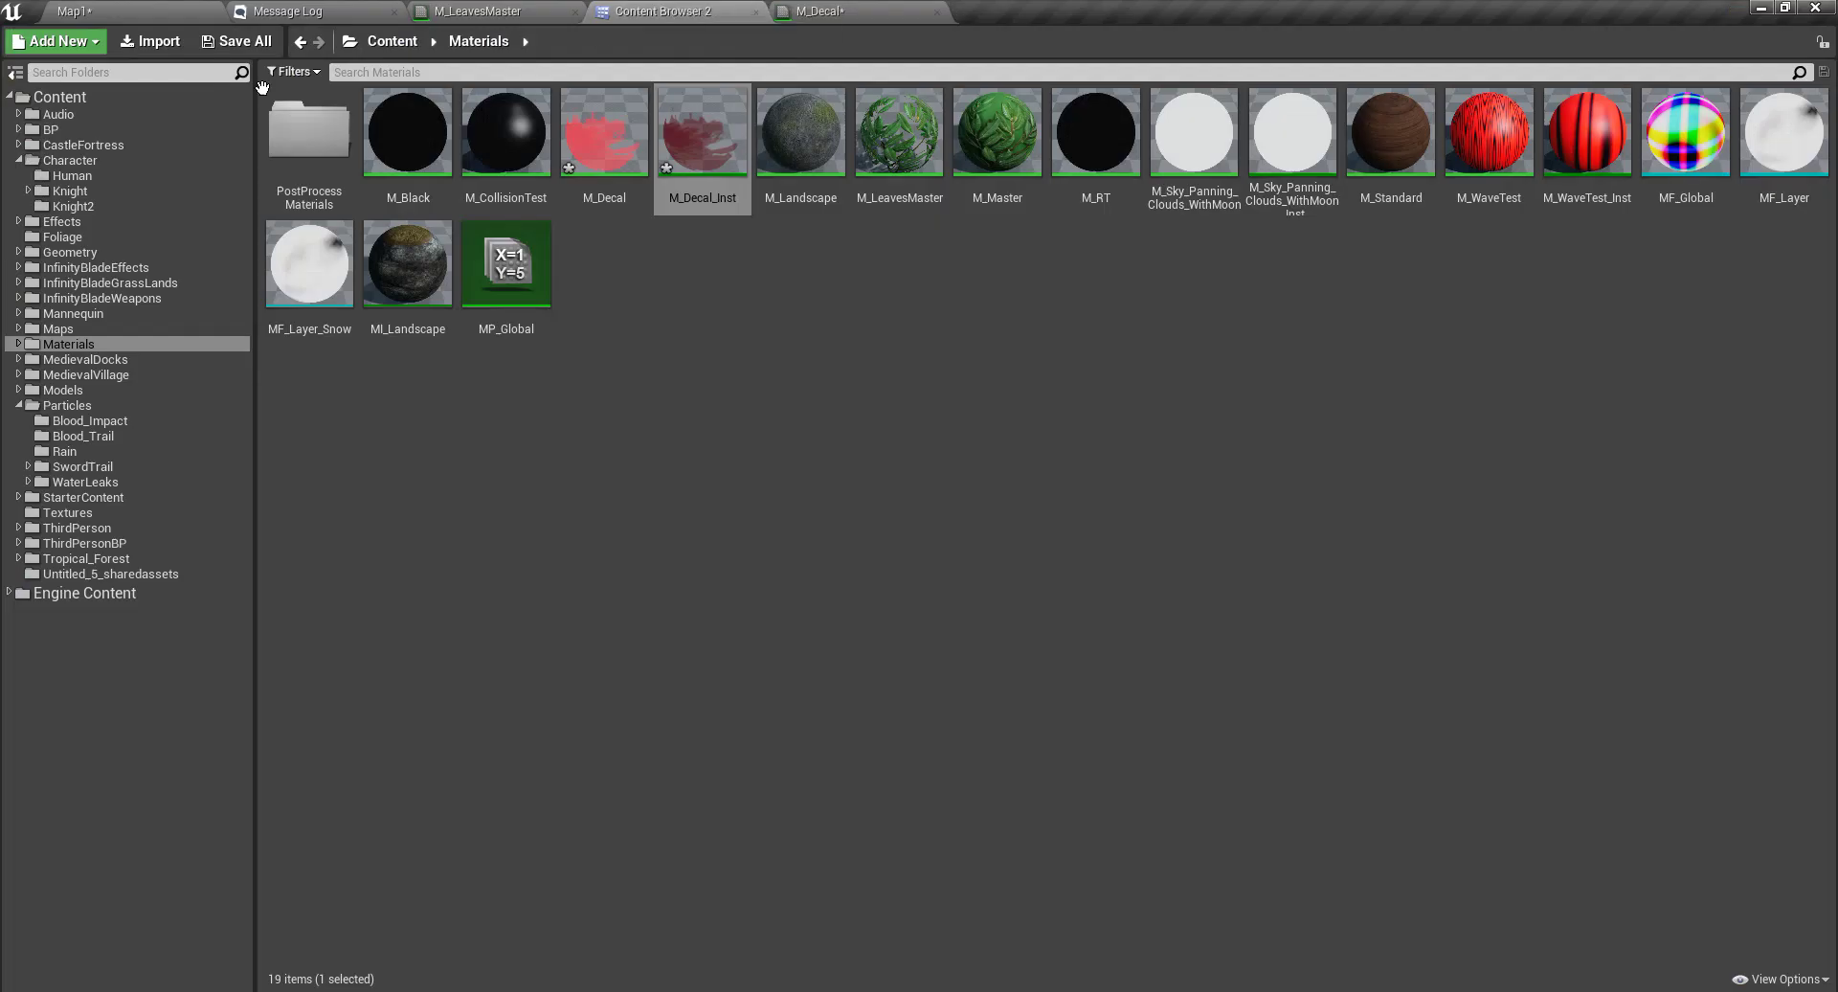
- Open the Ch_Human blueprint from Character/Human, select its p_blood component and show the character in the viewport
click(73, 175)
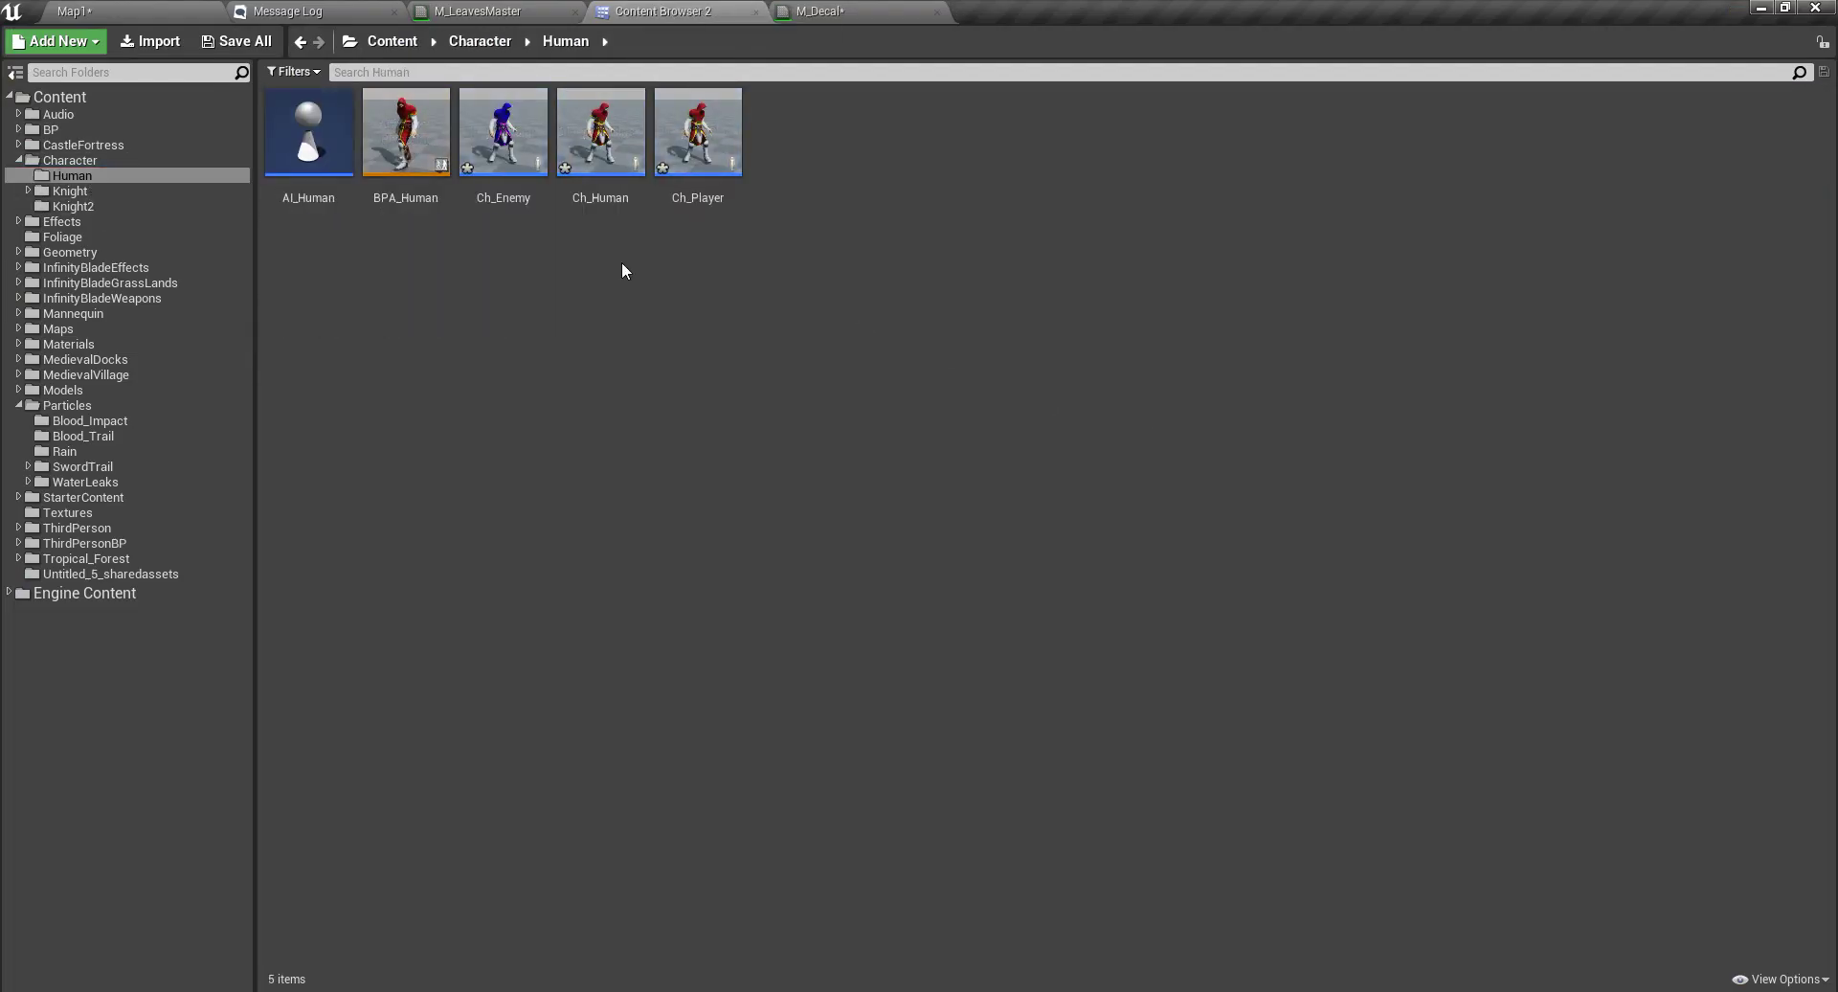
double_click(590, 137)
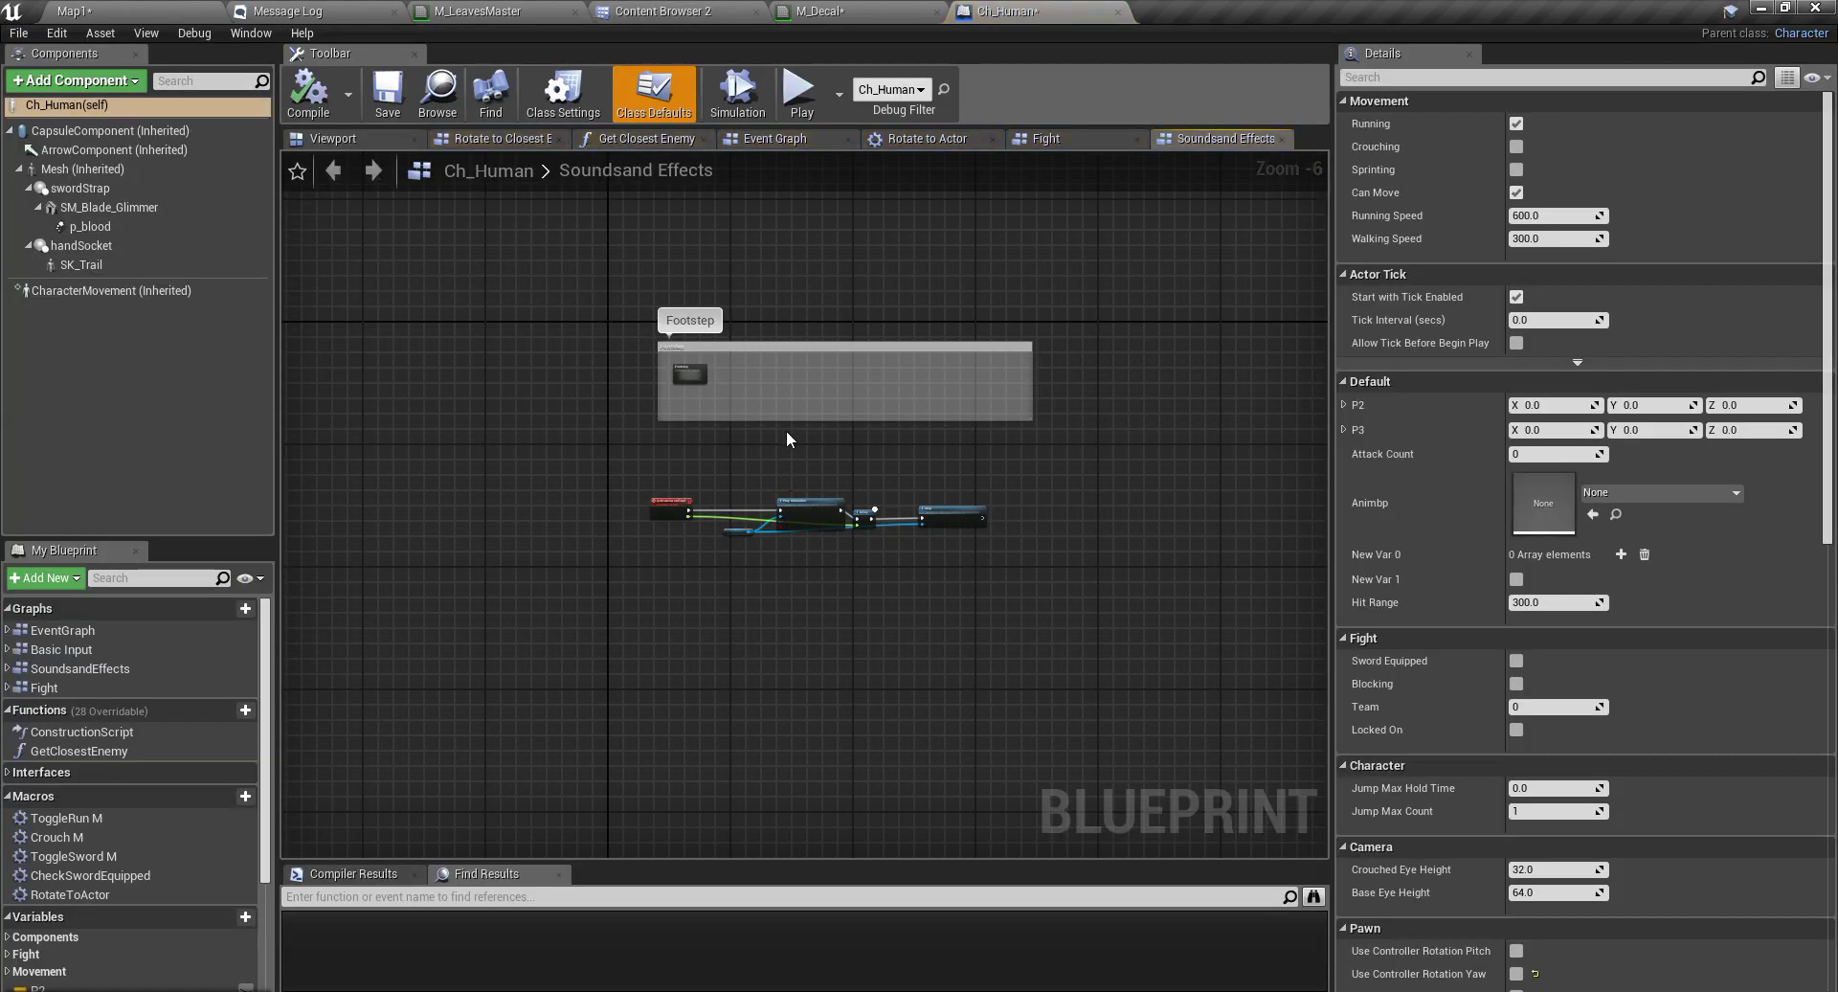
click(115, 227)
click(341, 140)
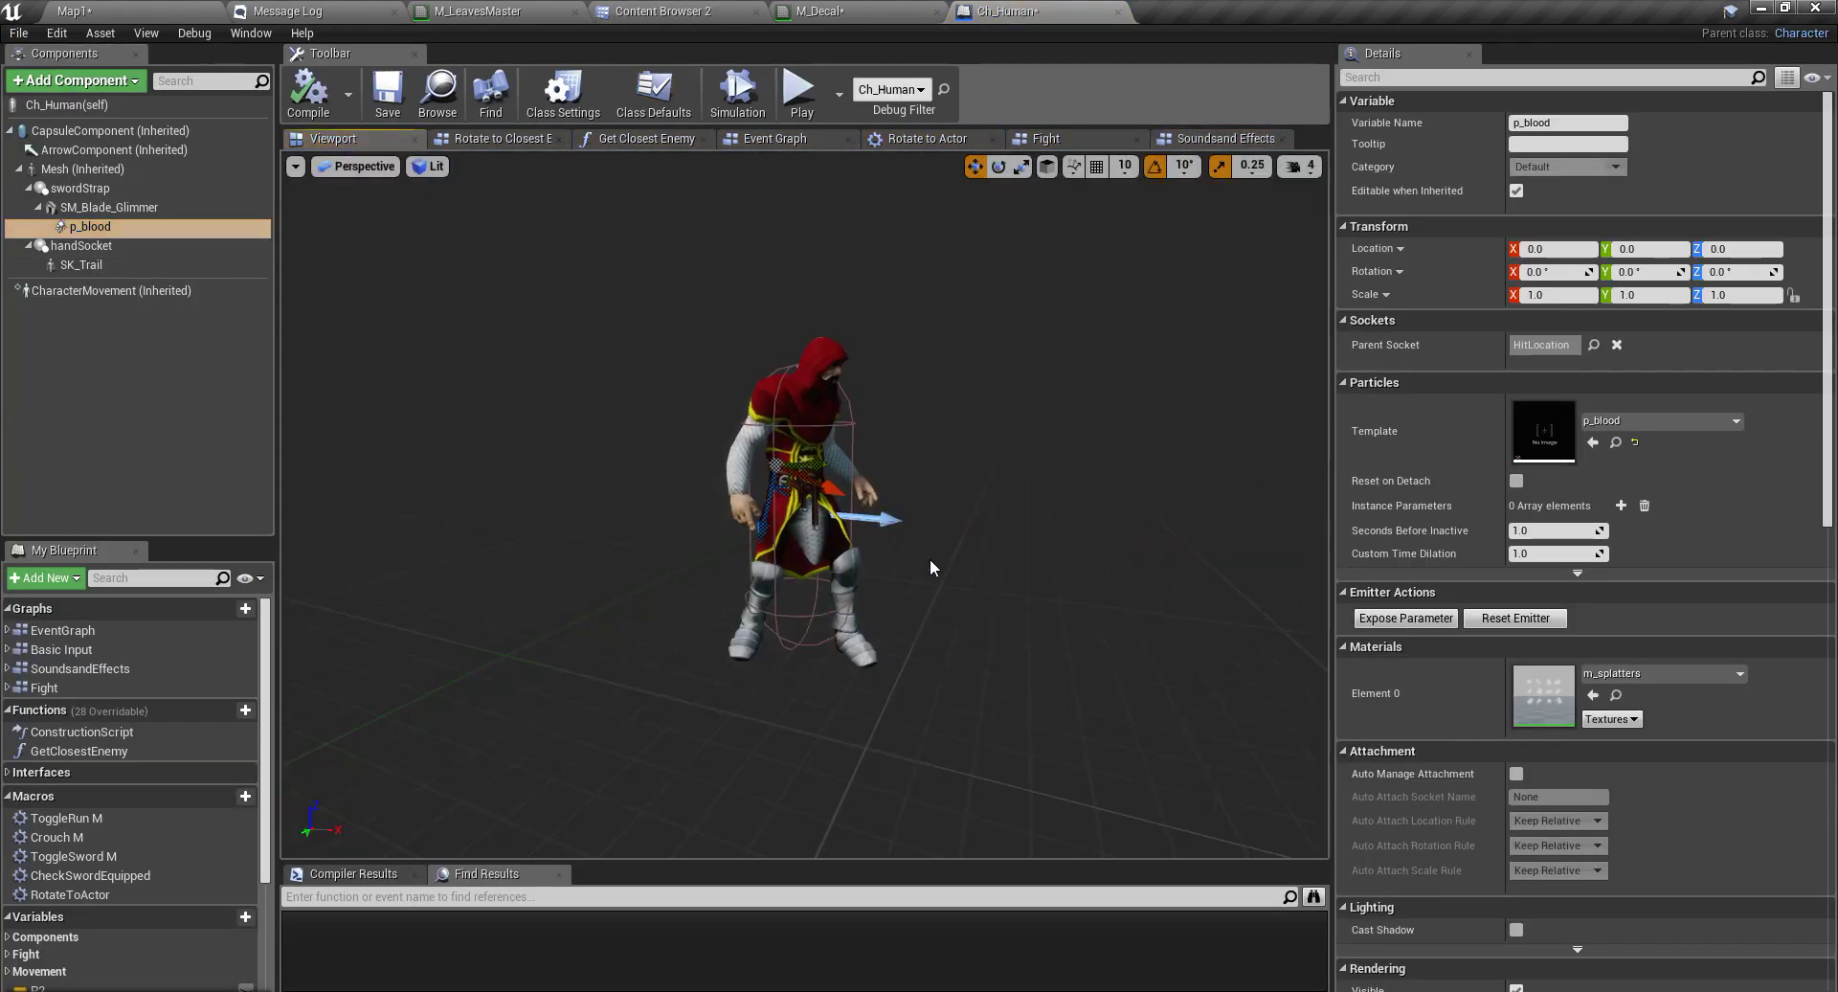
- Switch to the Map1 level, clear the DecalActor selection and start a full-screen play session
click(115, 229)
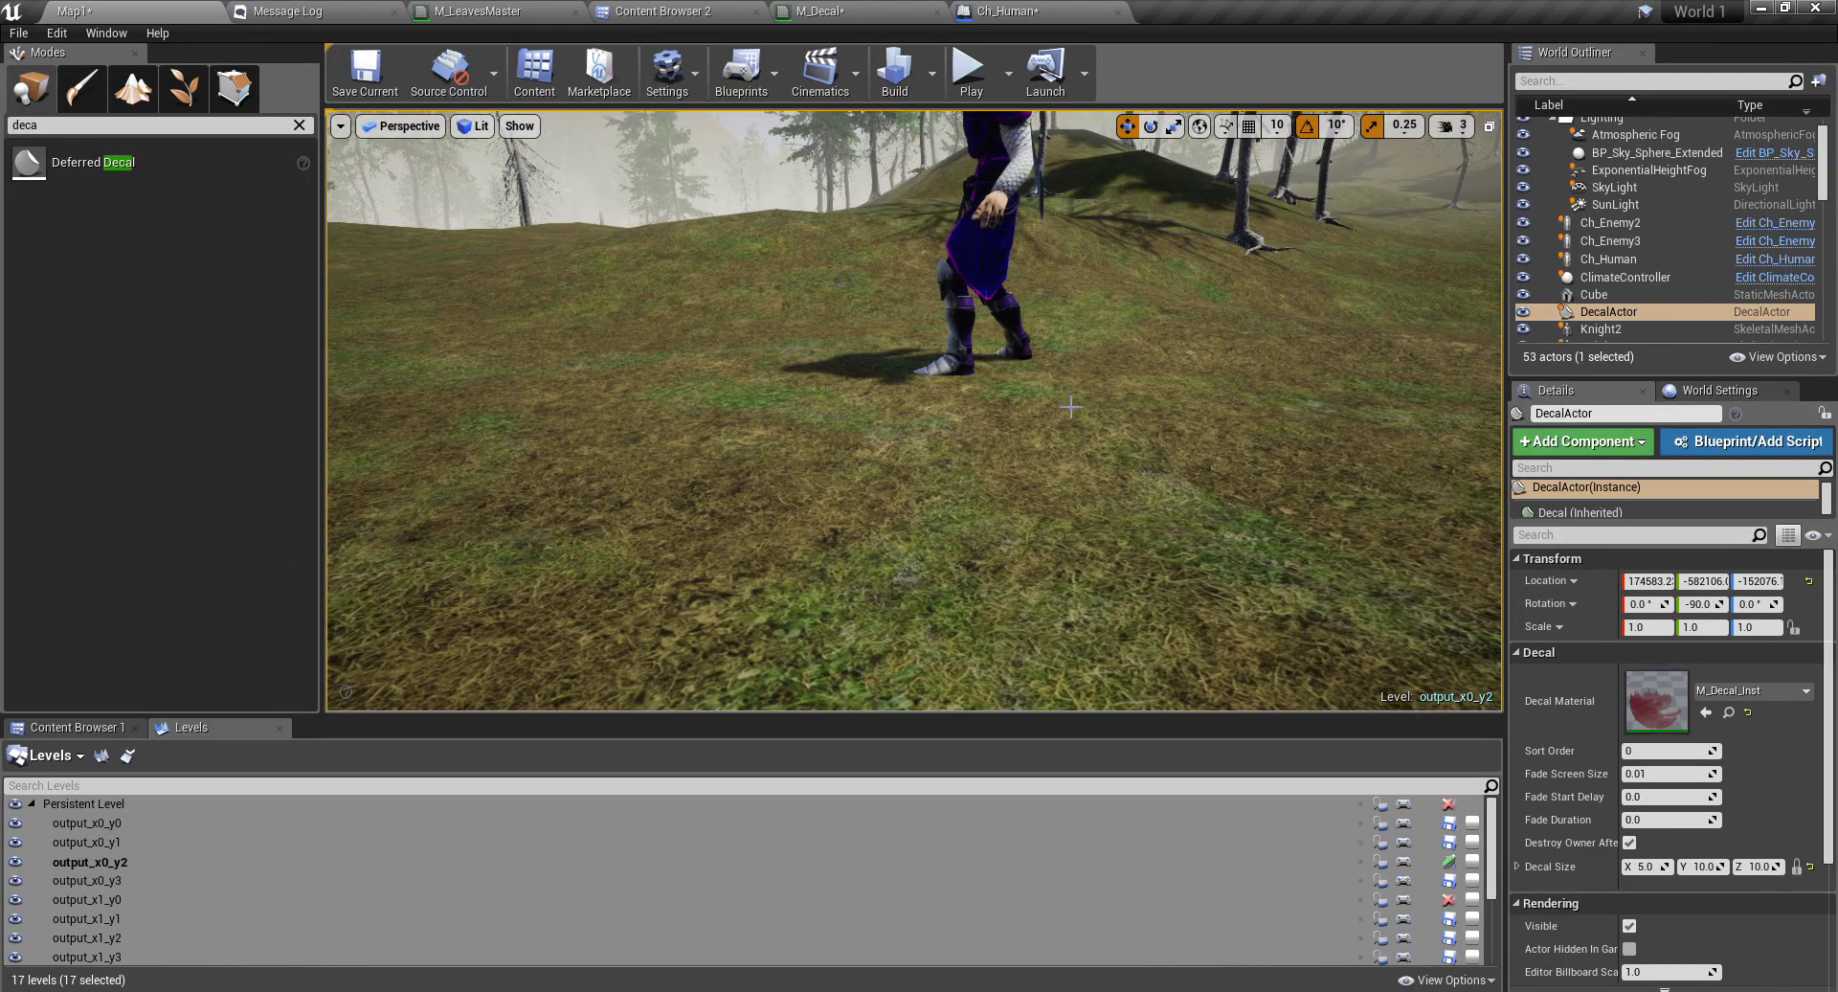
key(Escape)
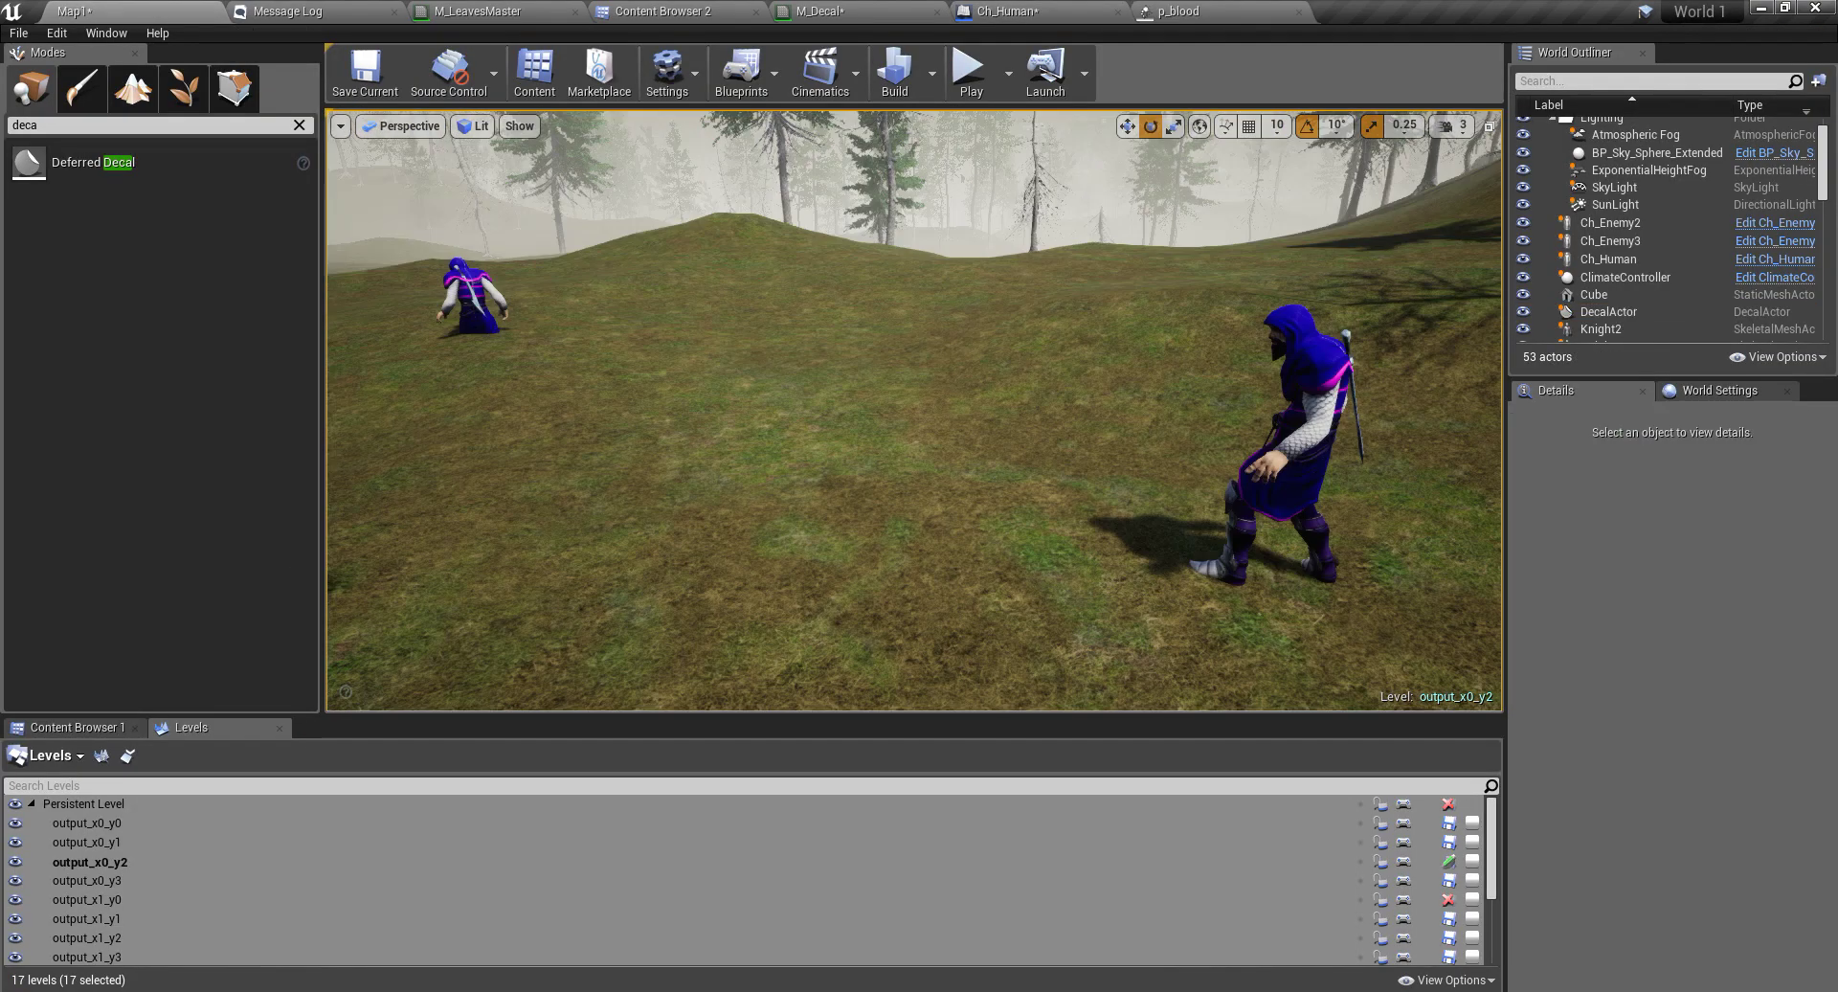
key(F11)
click(742, 701)
key(alt+p)
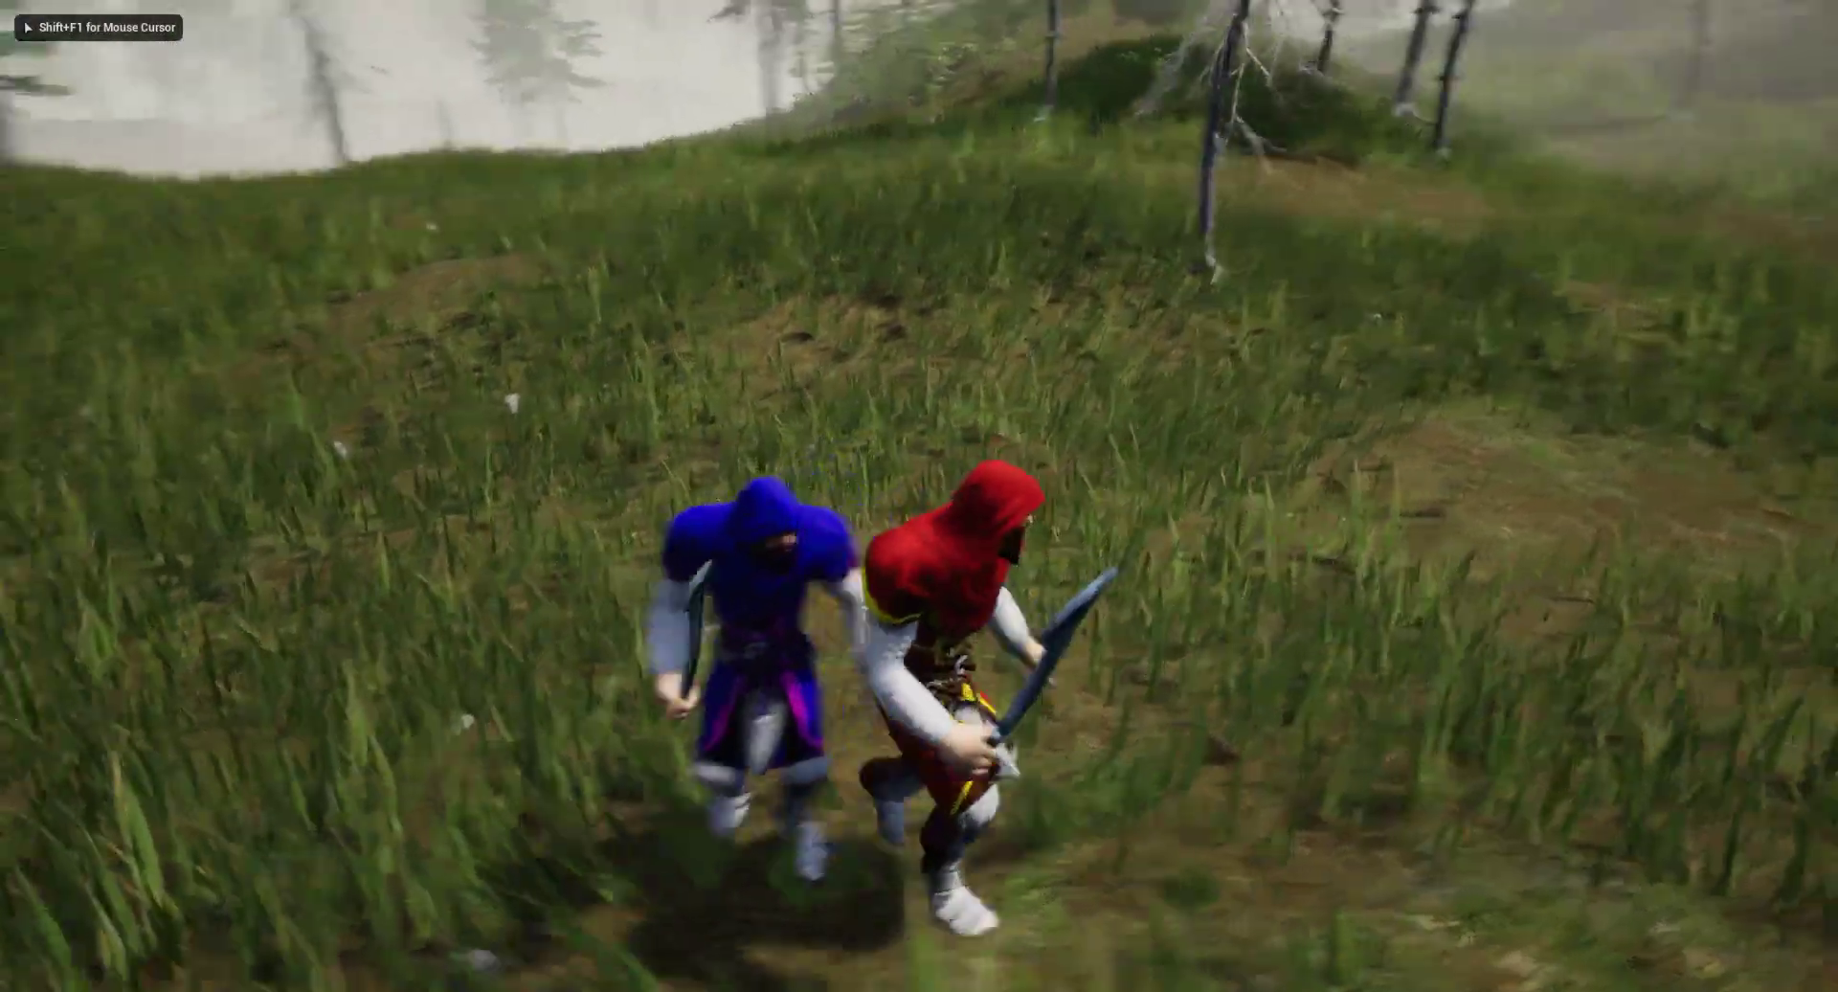
- Strike the blue enemy repeatedly with the sword to check where the blood particles land, and end the play session
click(919, 495)
click(919, 496)
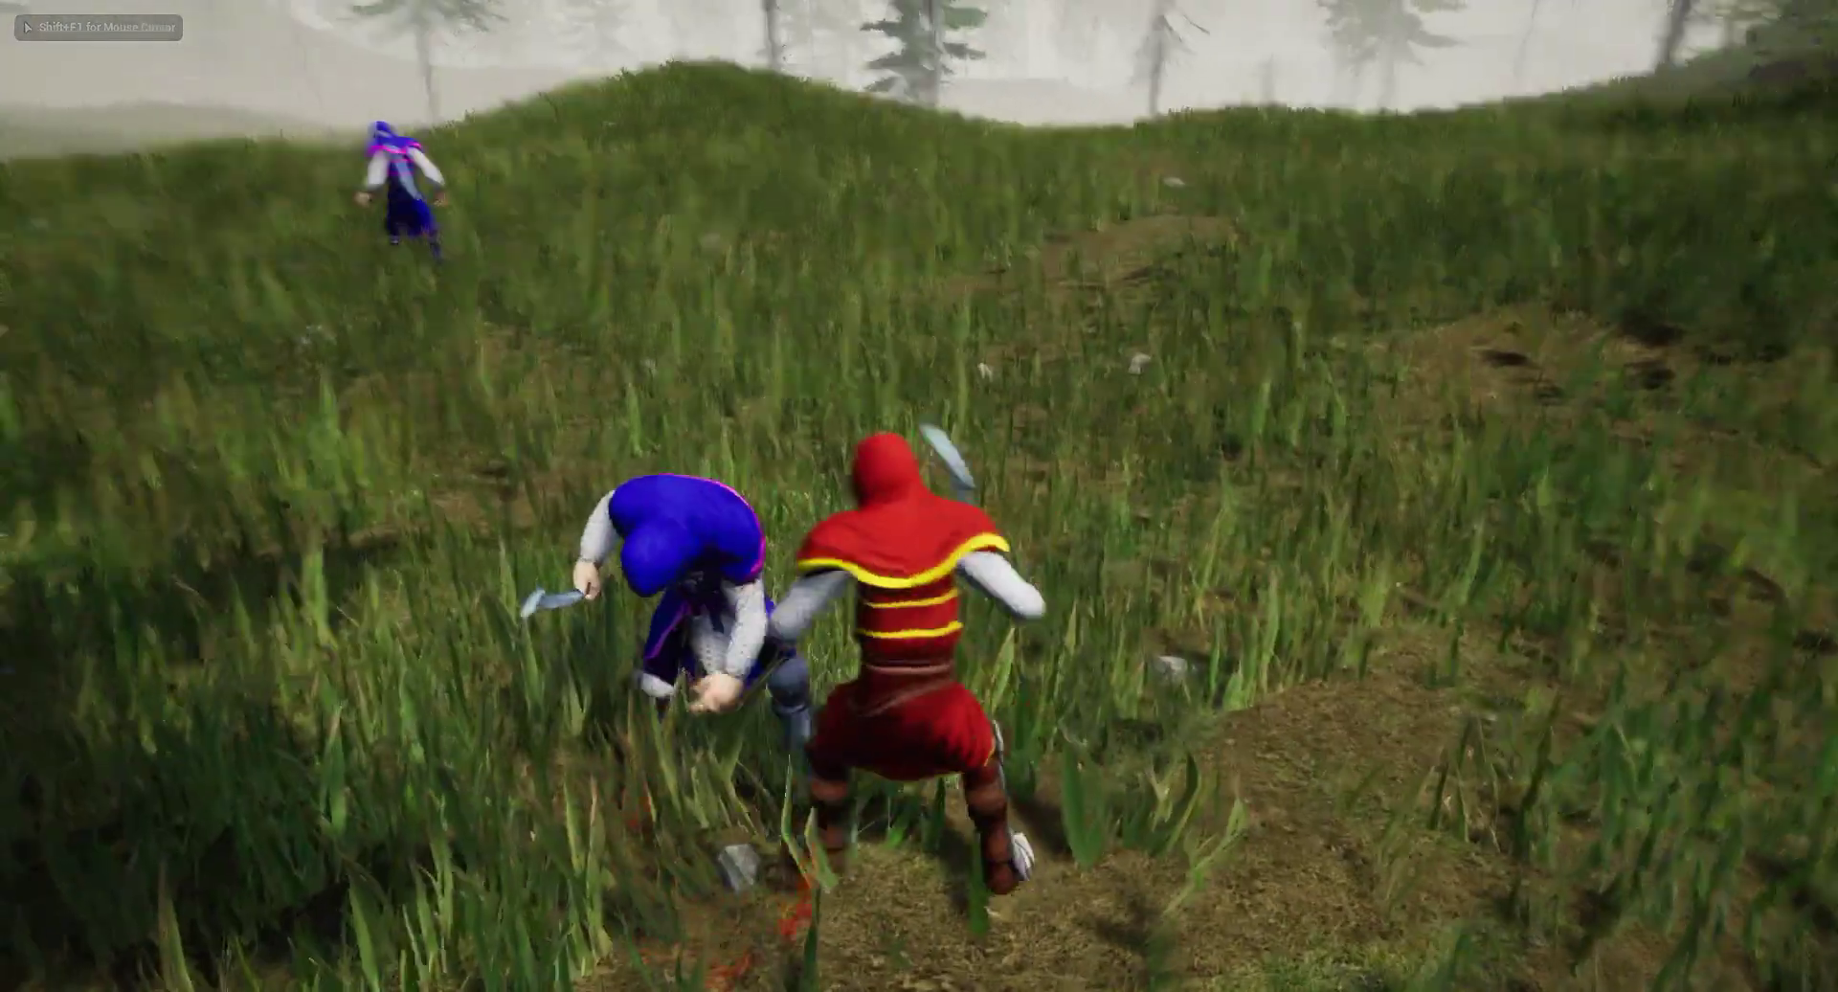
click(919, 496)
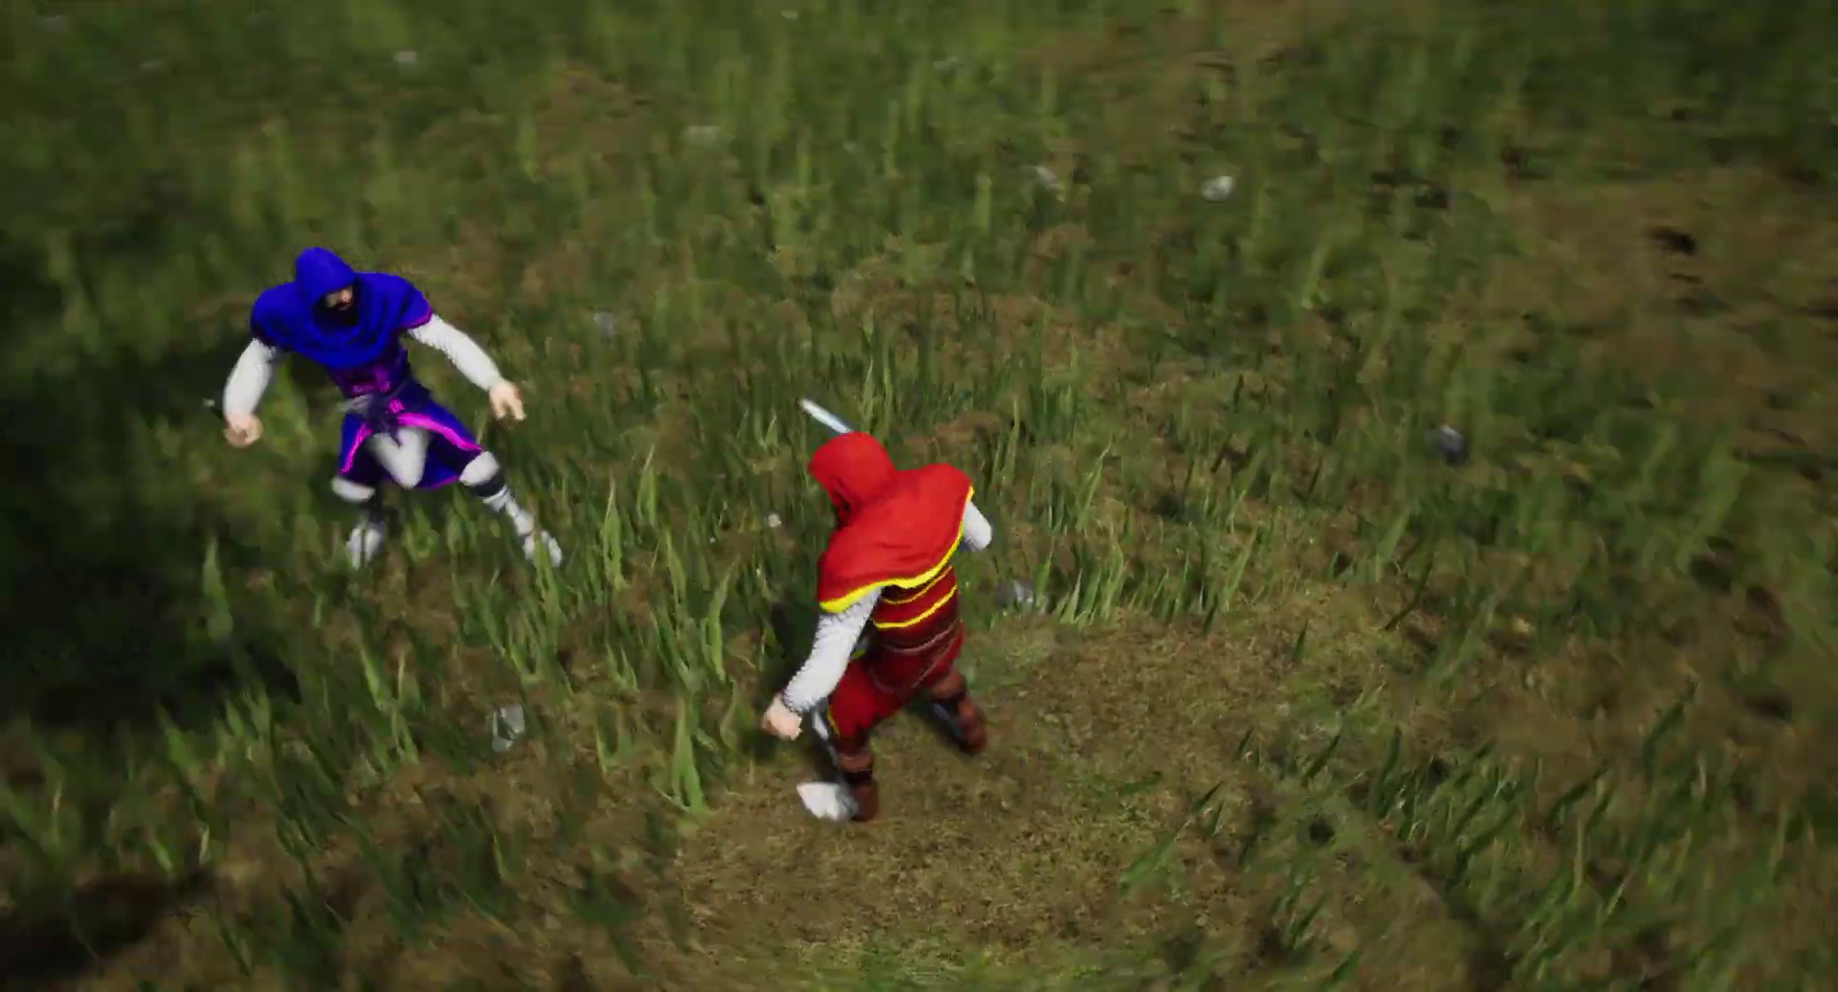
click(919, 496)
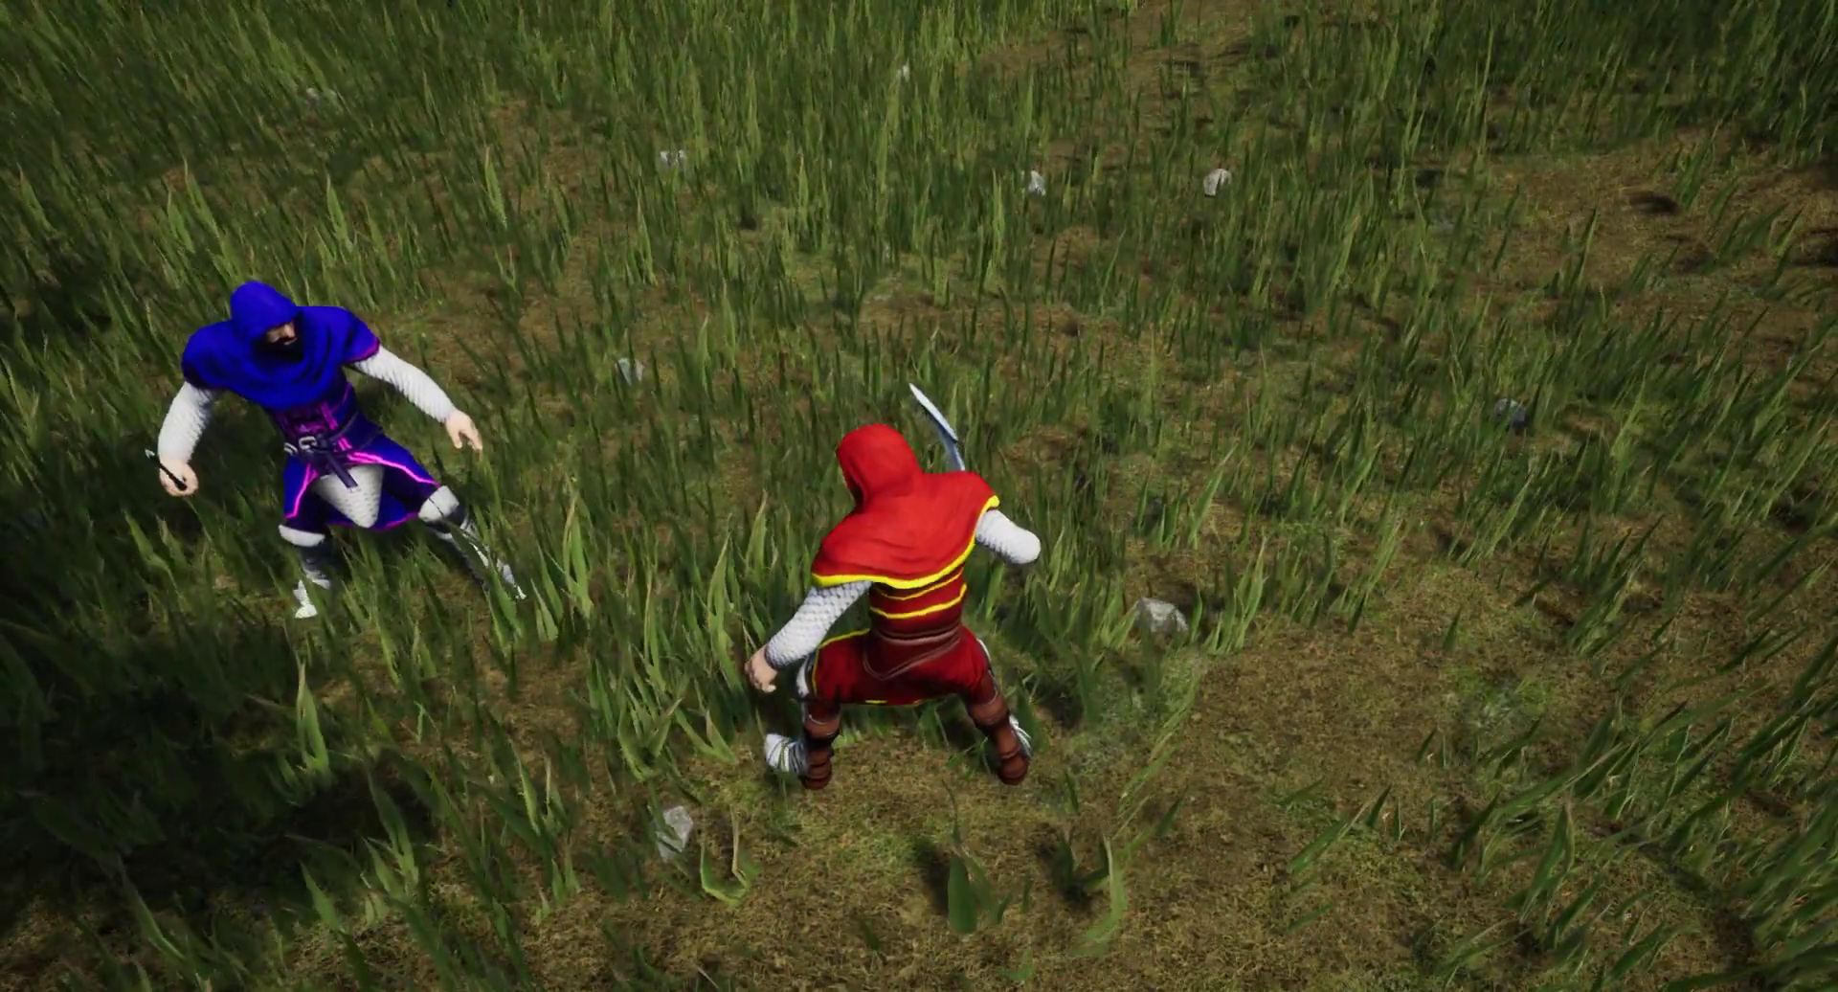
click(919, 496)
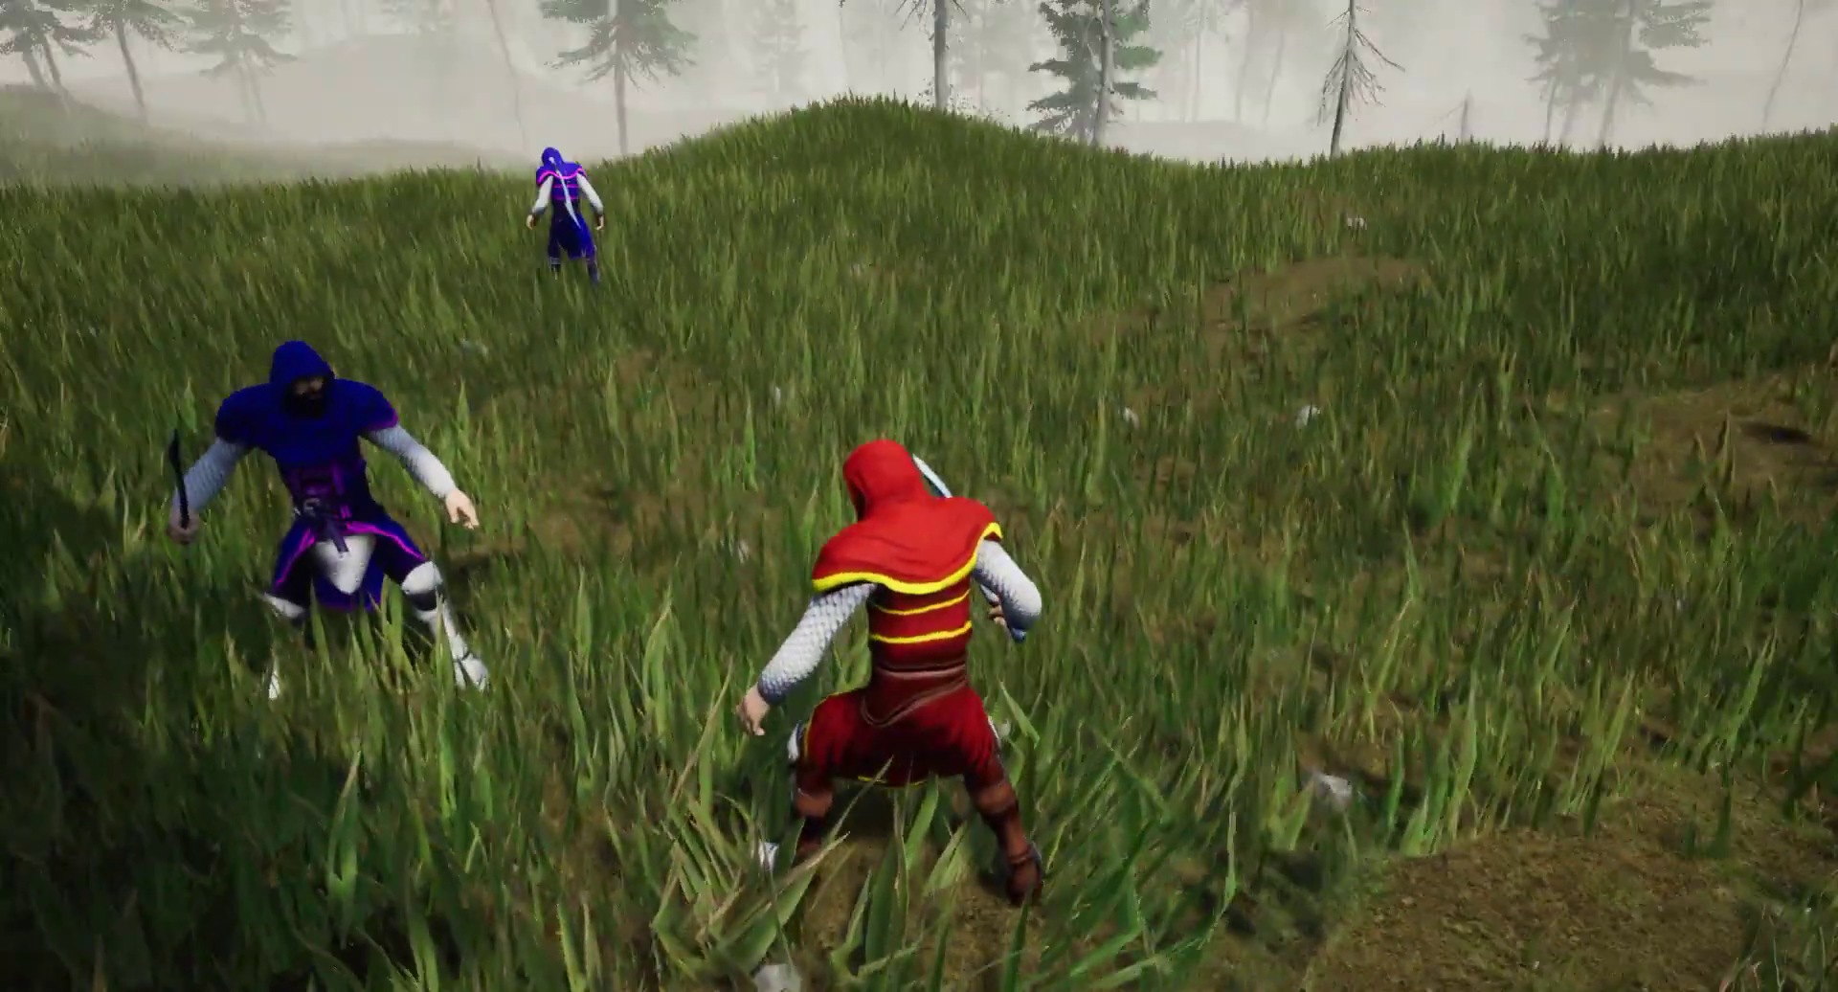
click(919, 496)
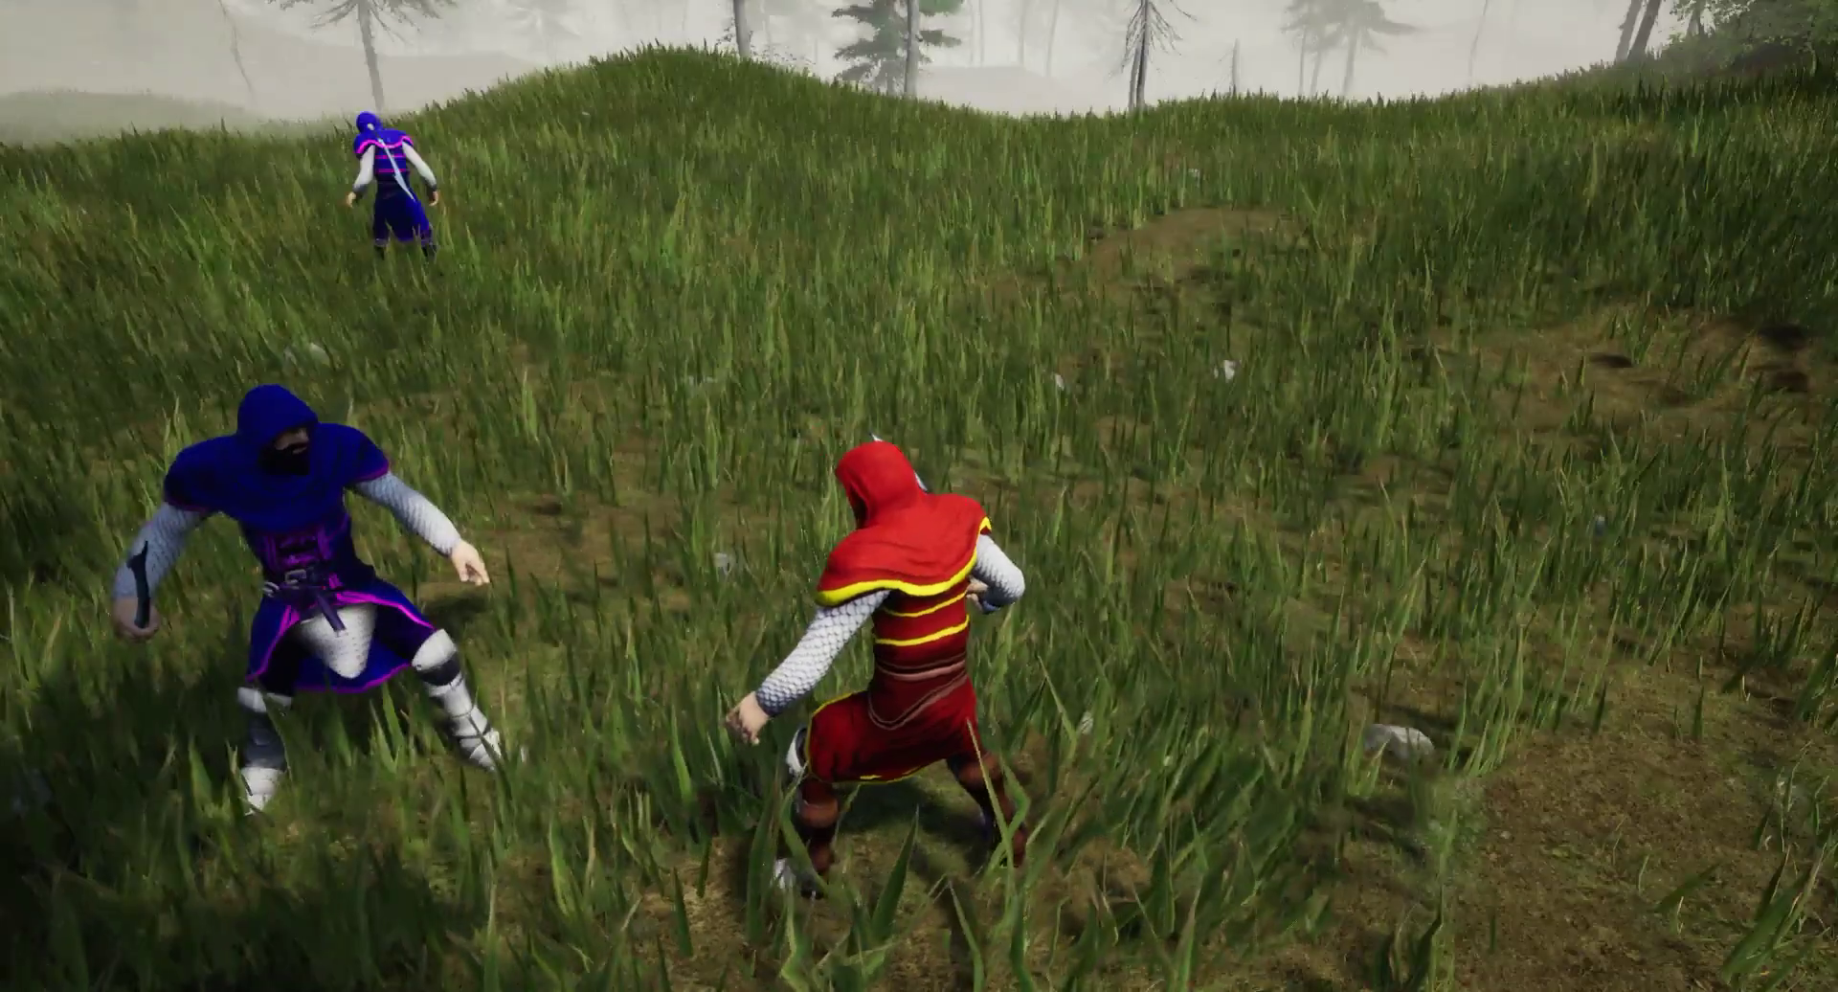
click(919, 496)
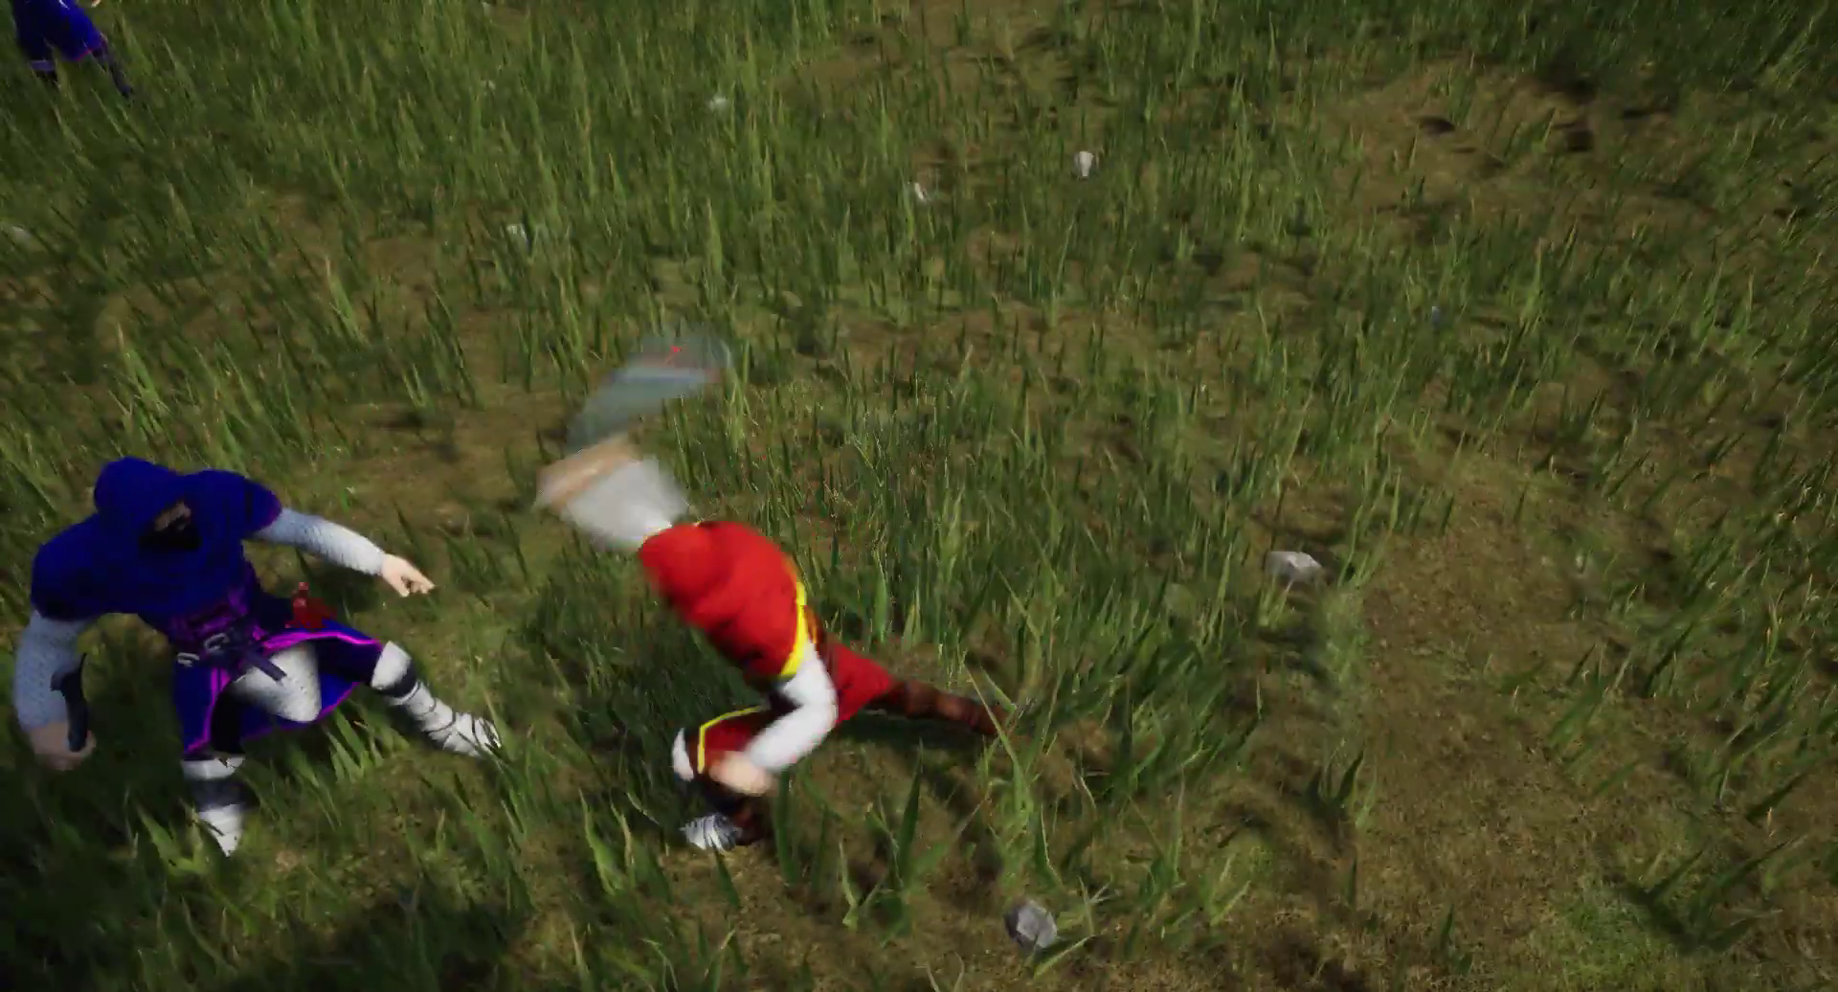
key(Escape)
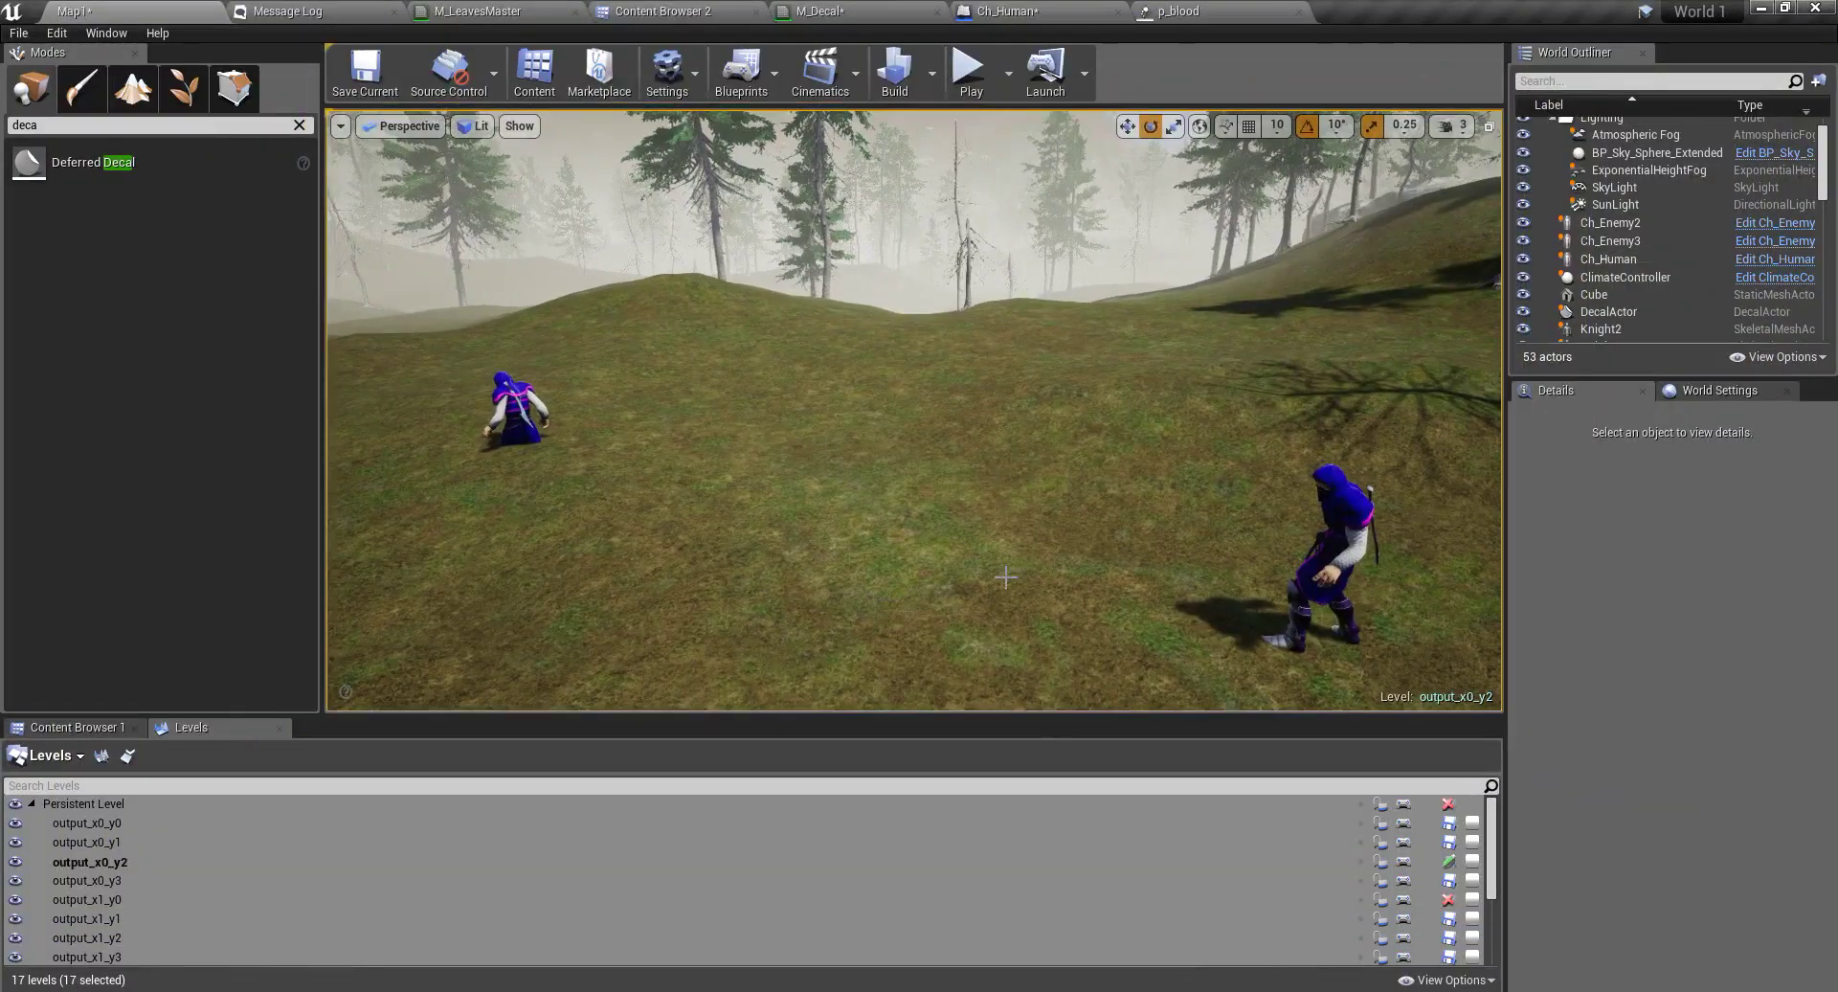
- Open the Ch_Human blueprint from Character/Human and bring up the empty area below the Sword Trail group in the SoundsandEffects graph
click(662, 10)
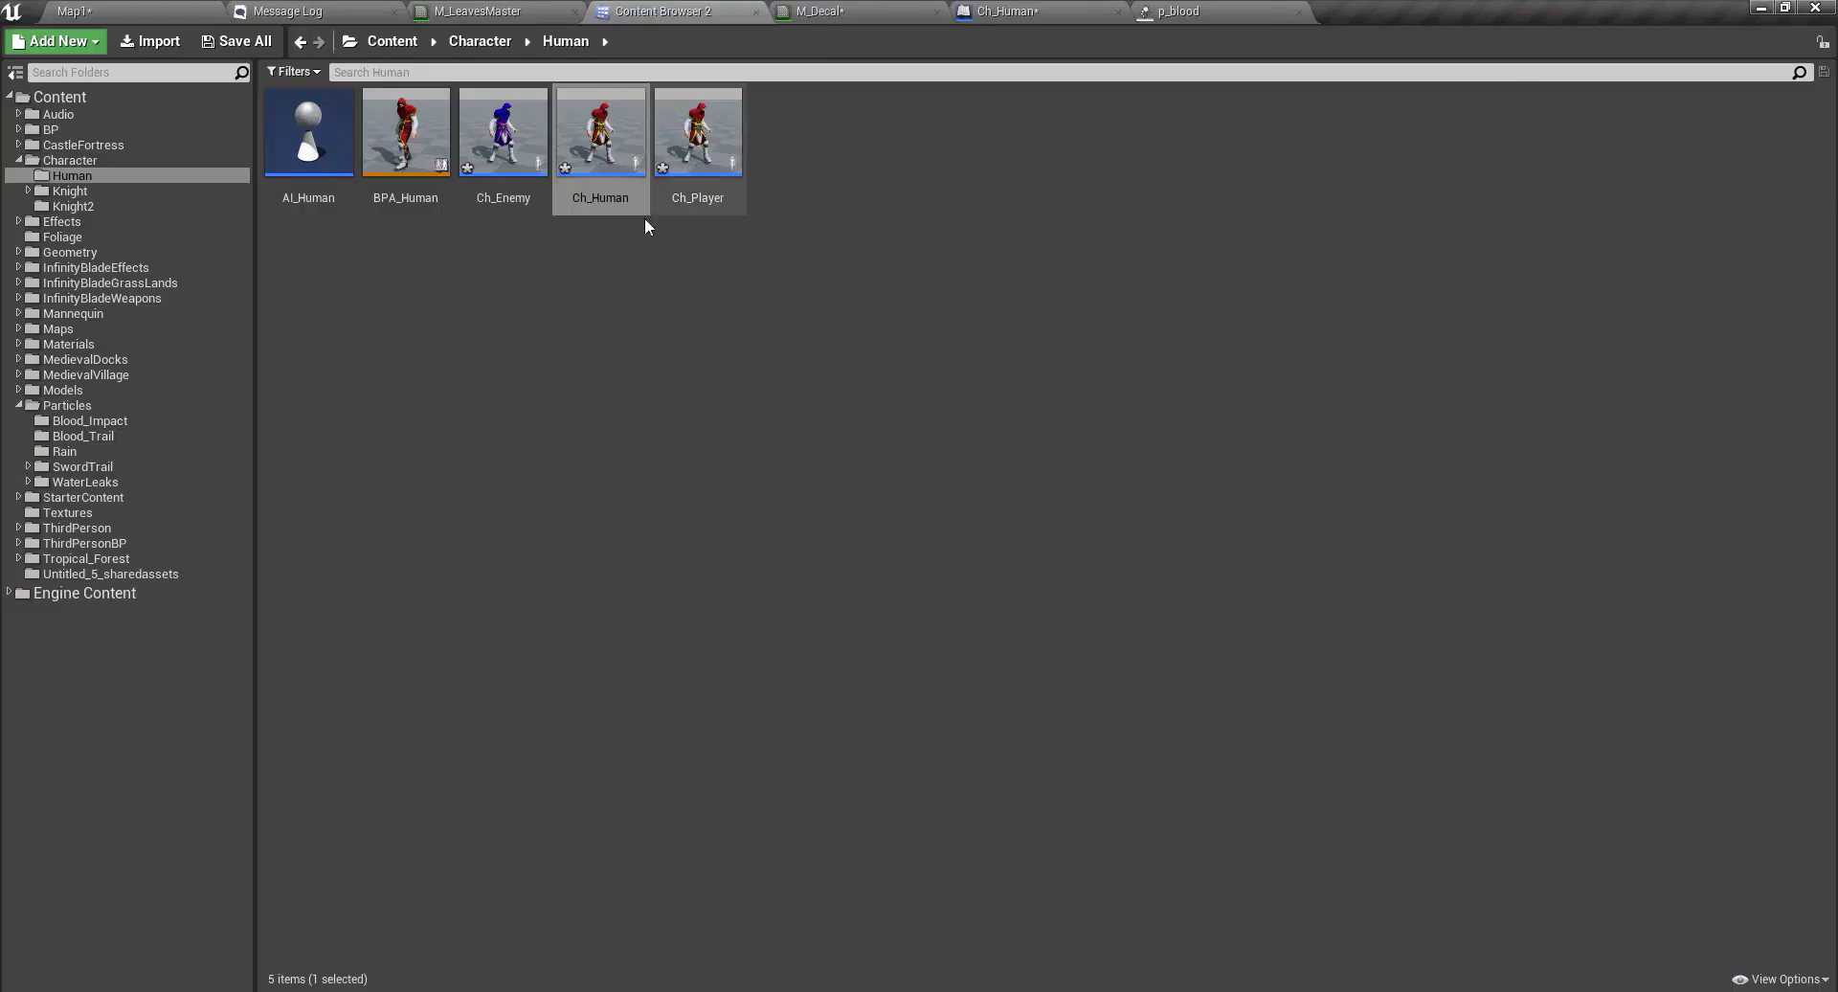
double_click(600, 131)
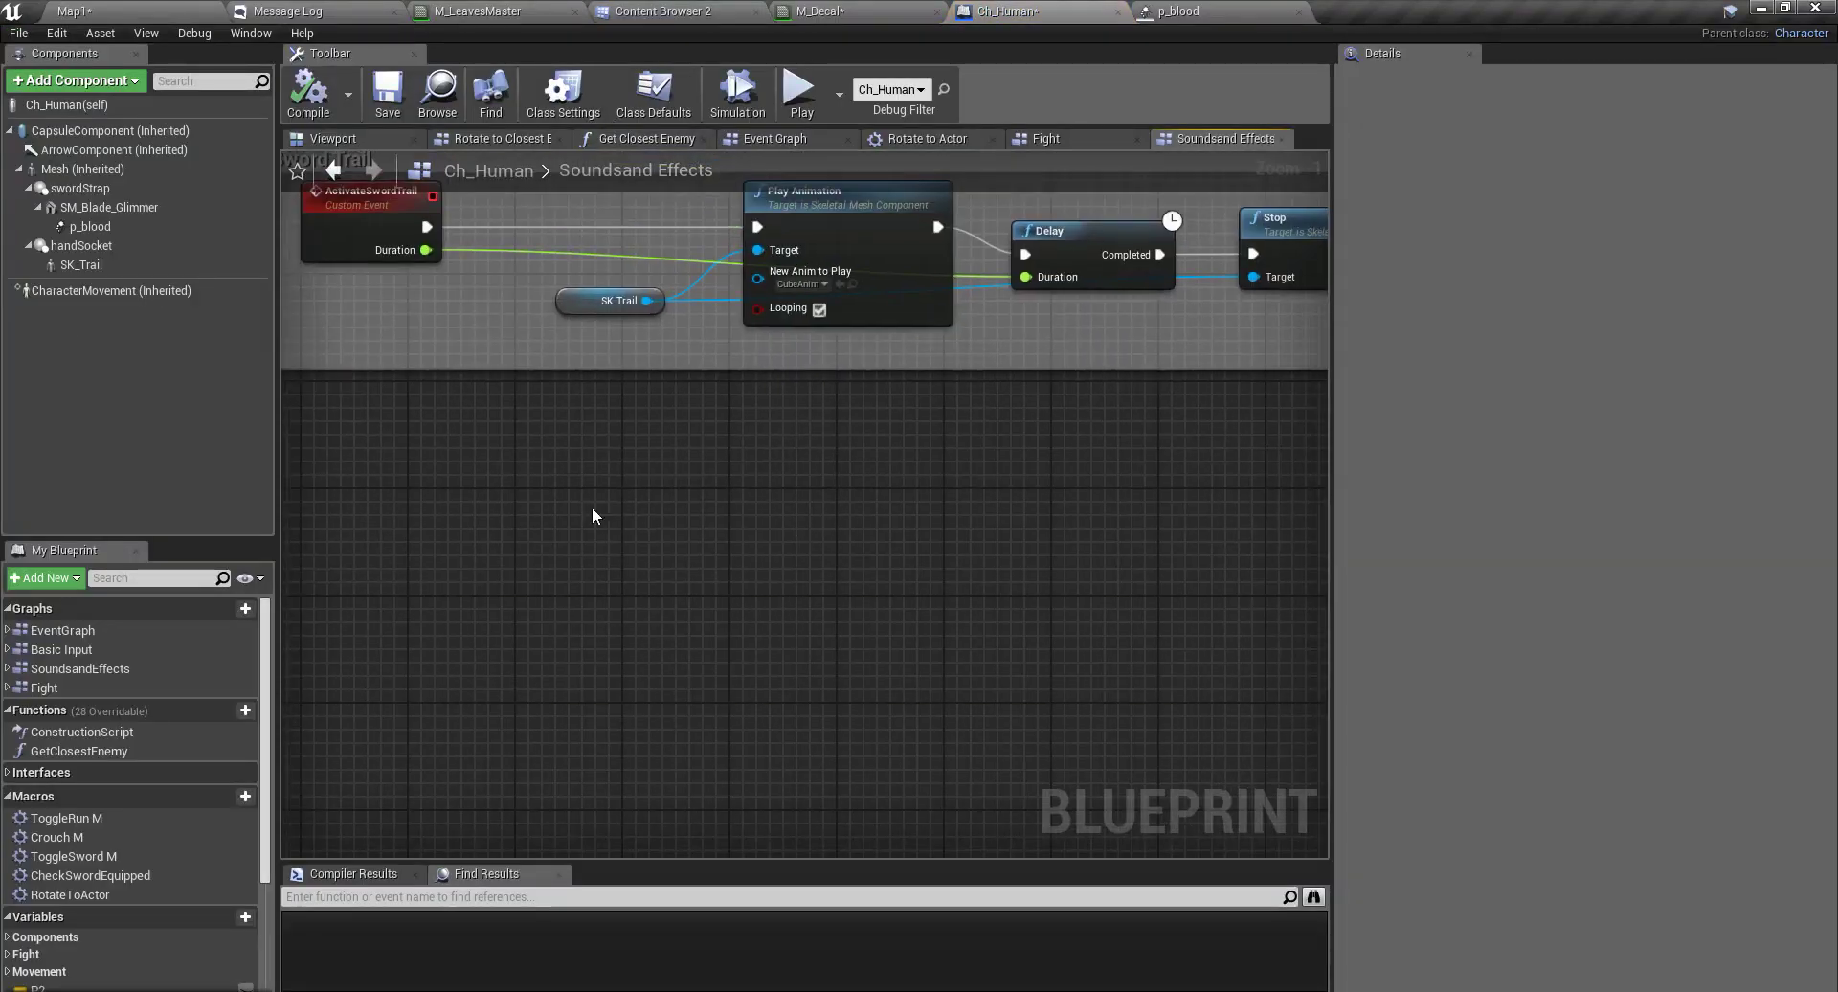
click(92, 666)
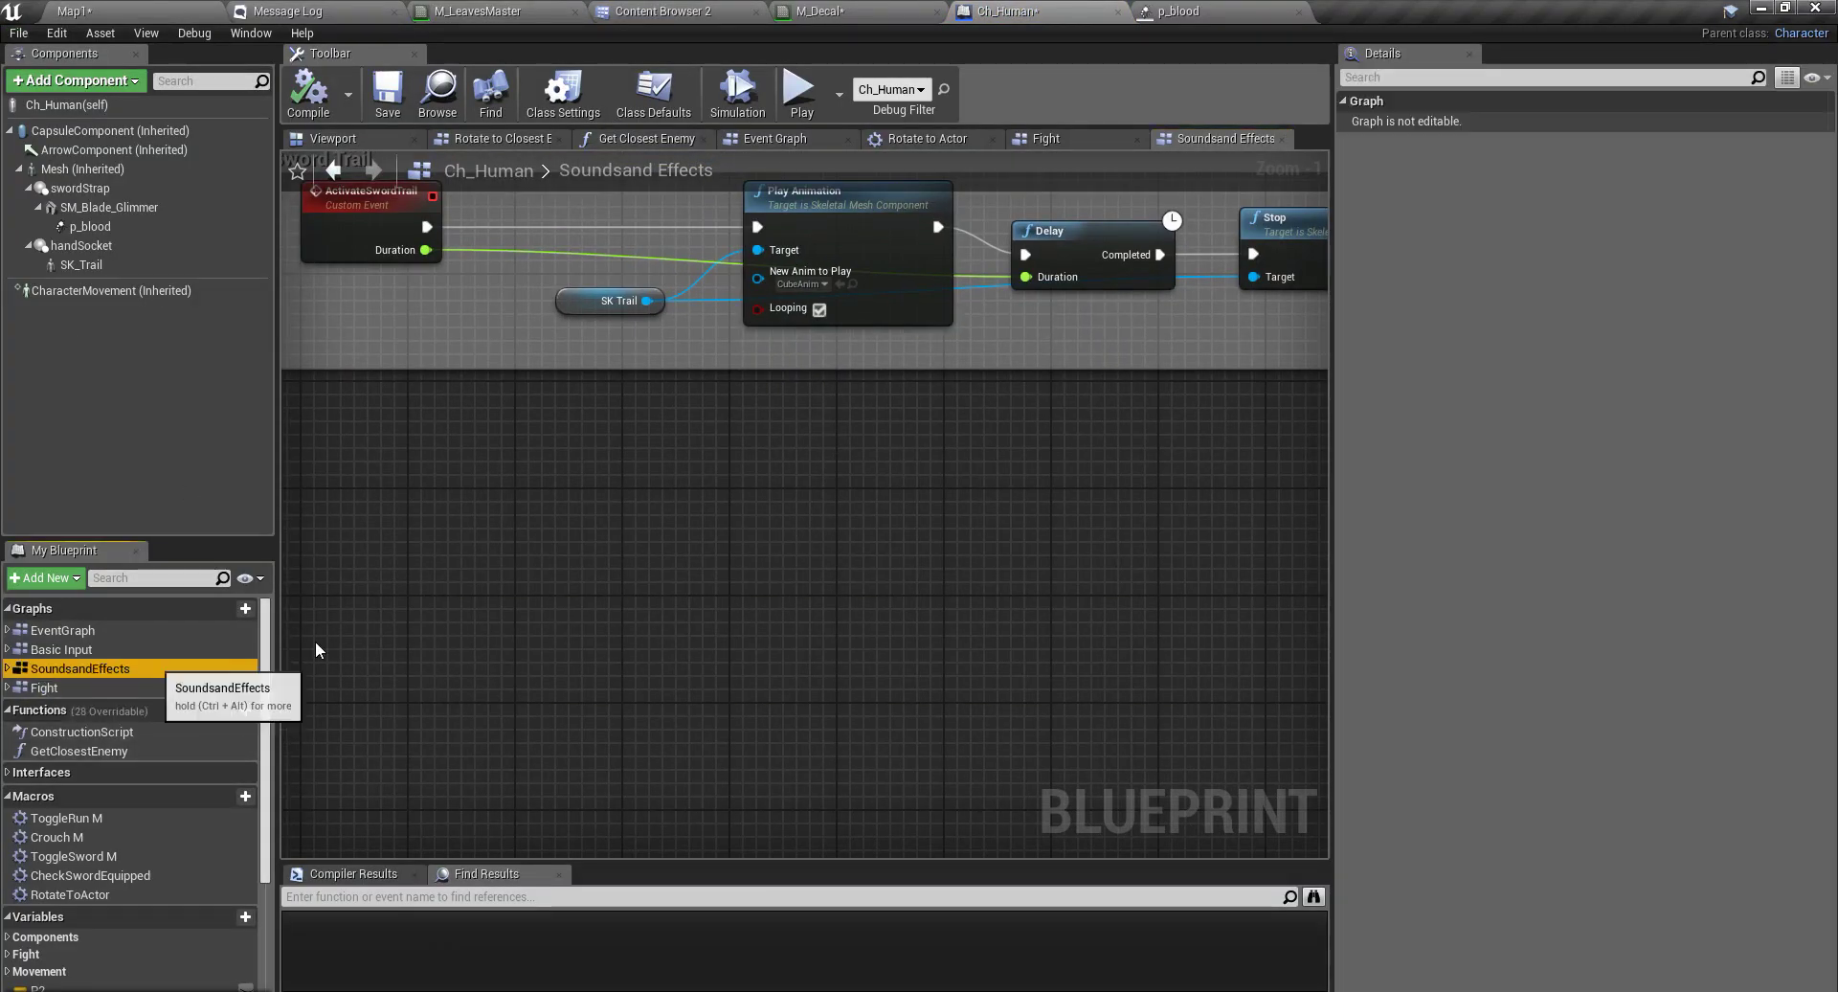
scroll(664, 538, down, 2)
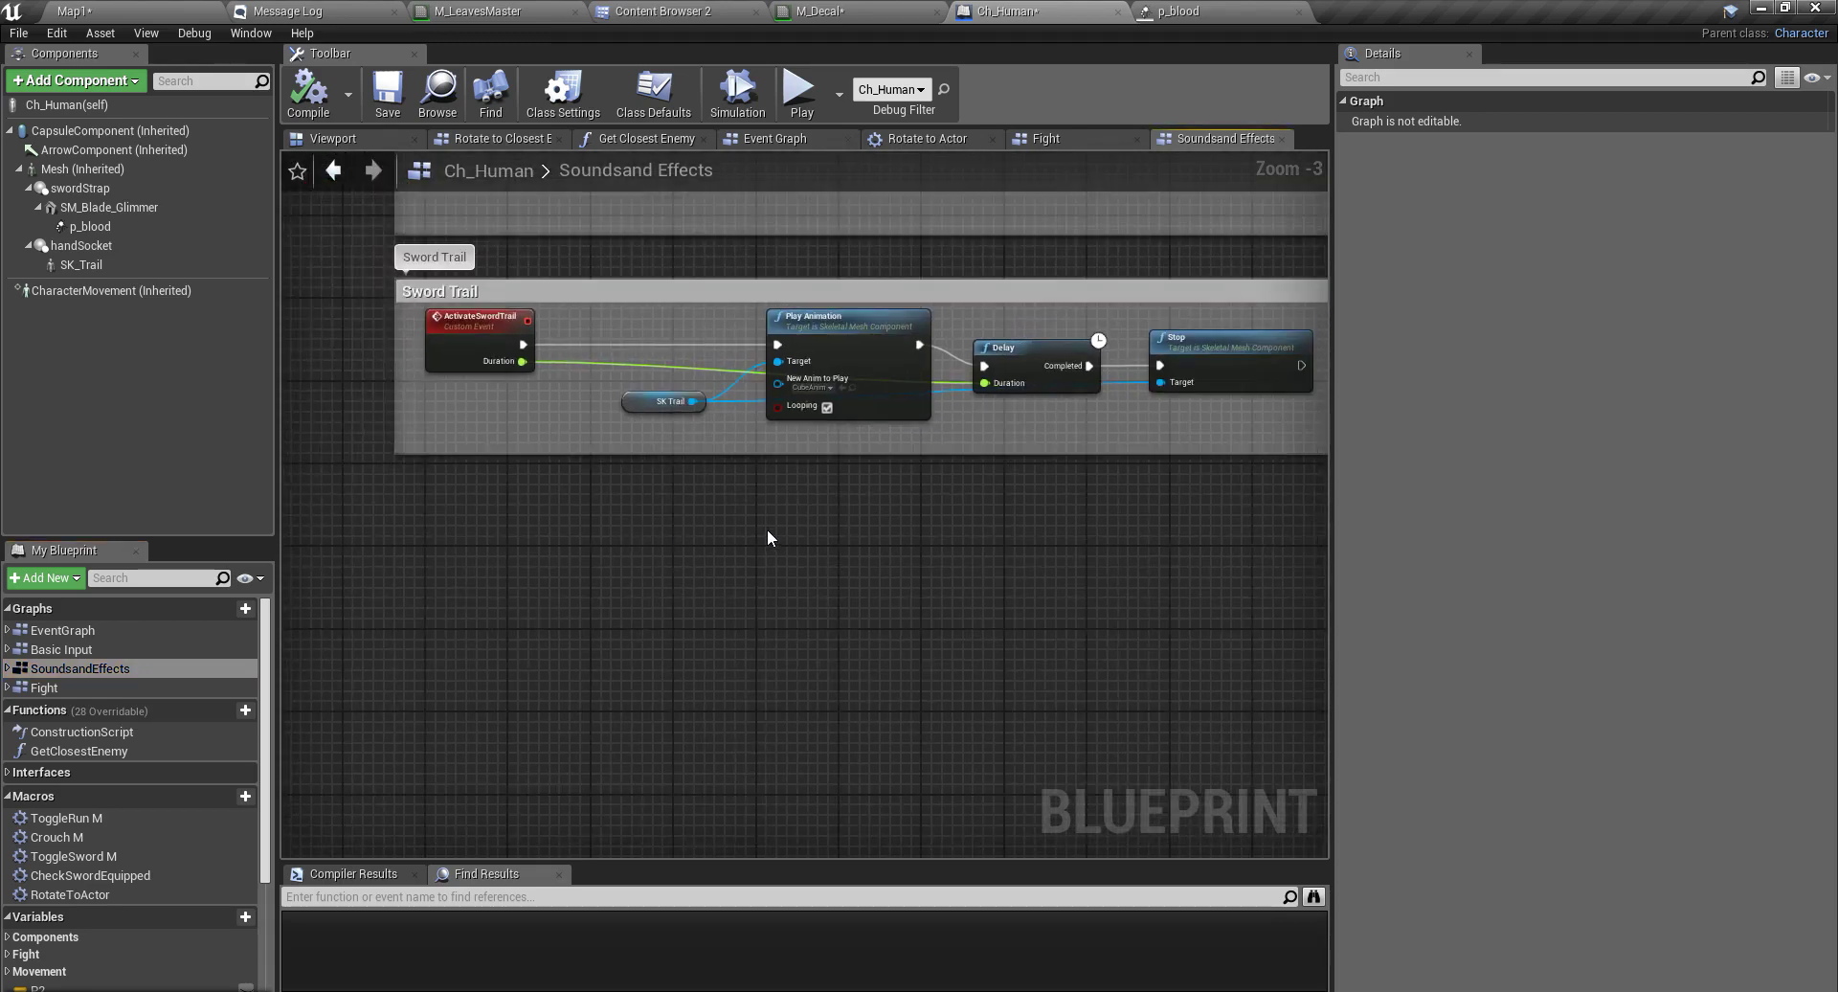
right_drag(794, 545, 757, 625)
right_drag(397, 675, 420, 603)
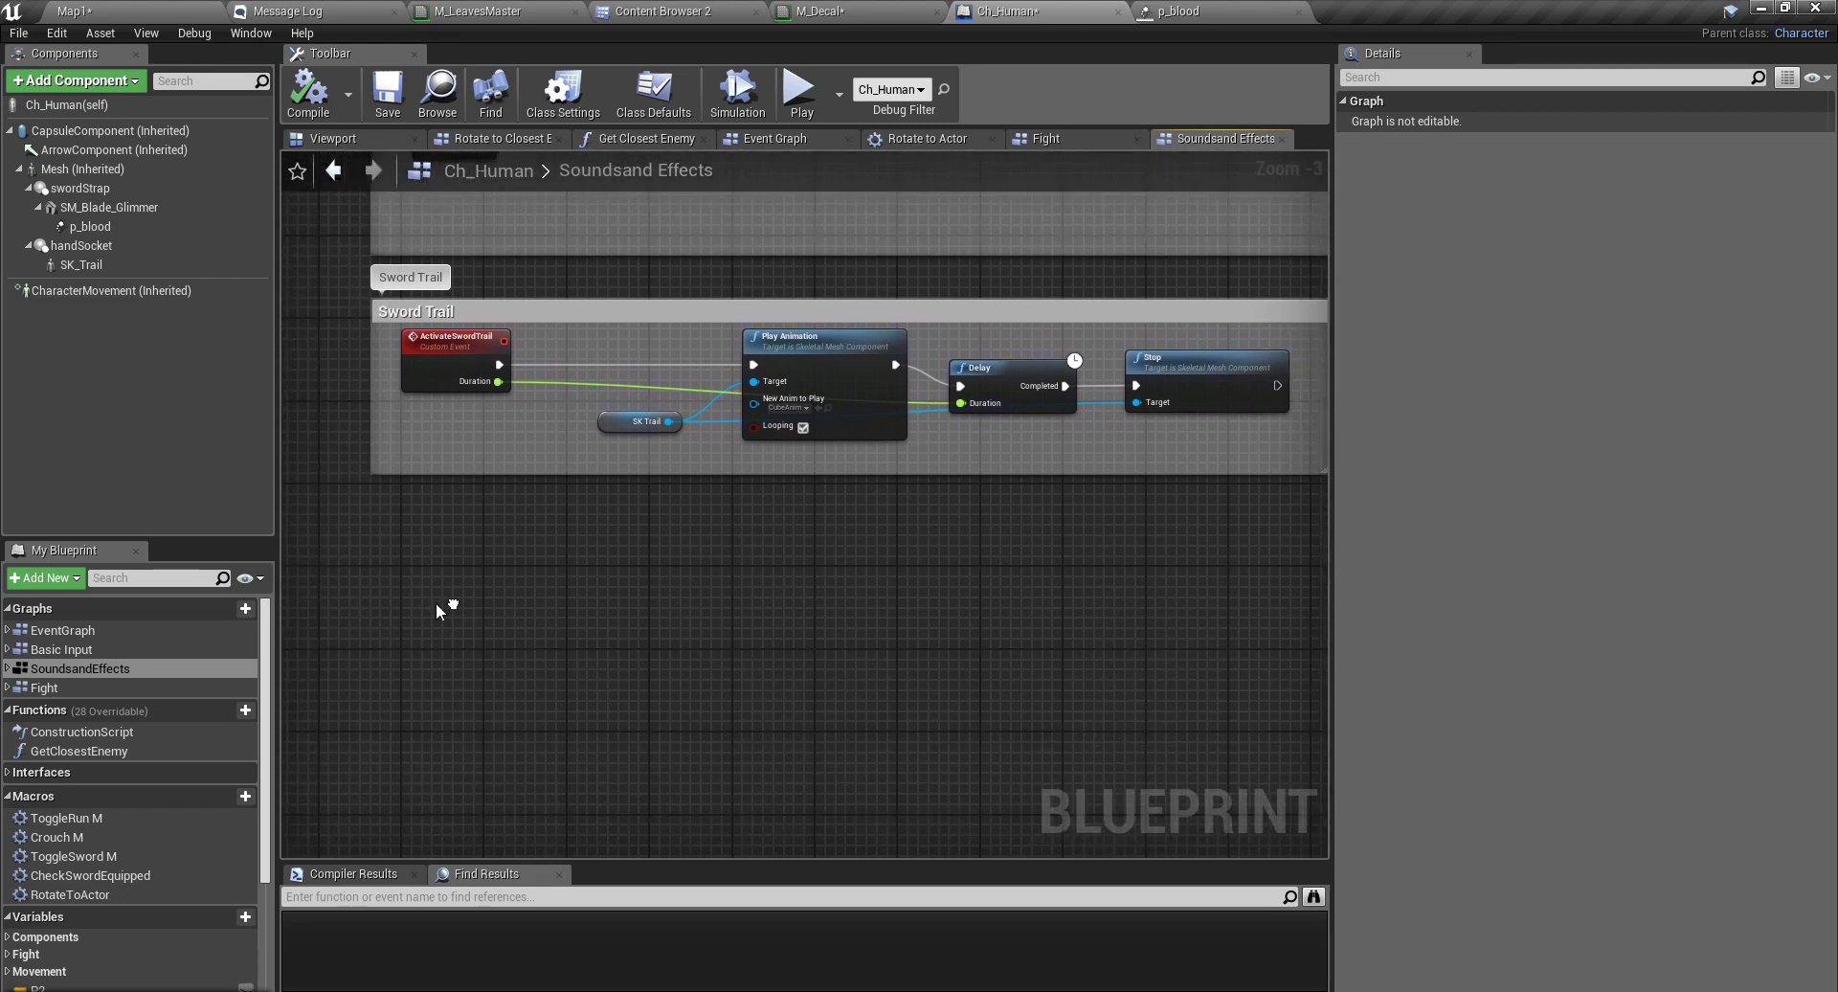
- Open the p_blood particle template, examine its Actor Collision module and return to the Ch_Human blueprint
click(98, 225)
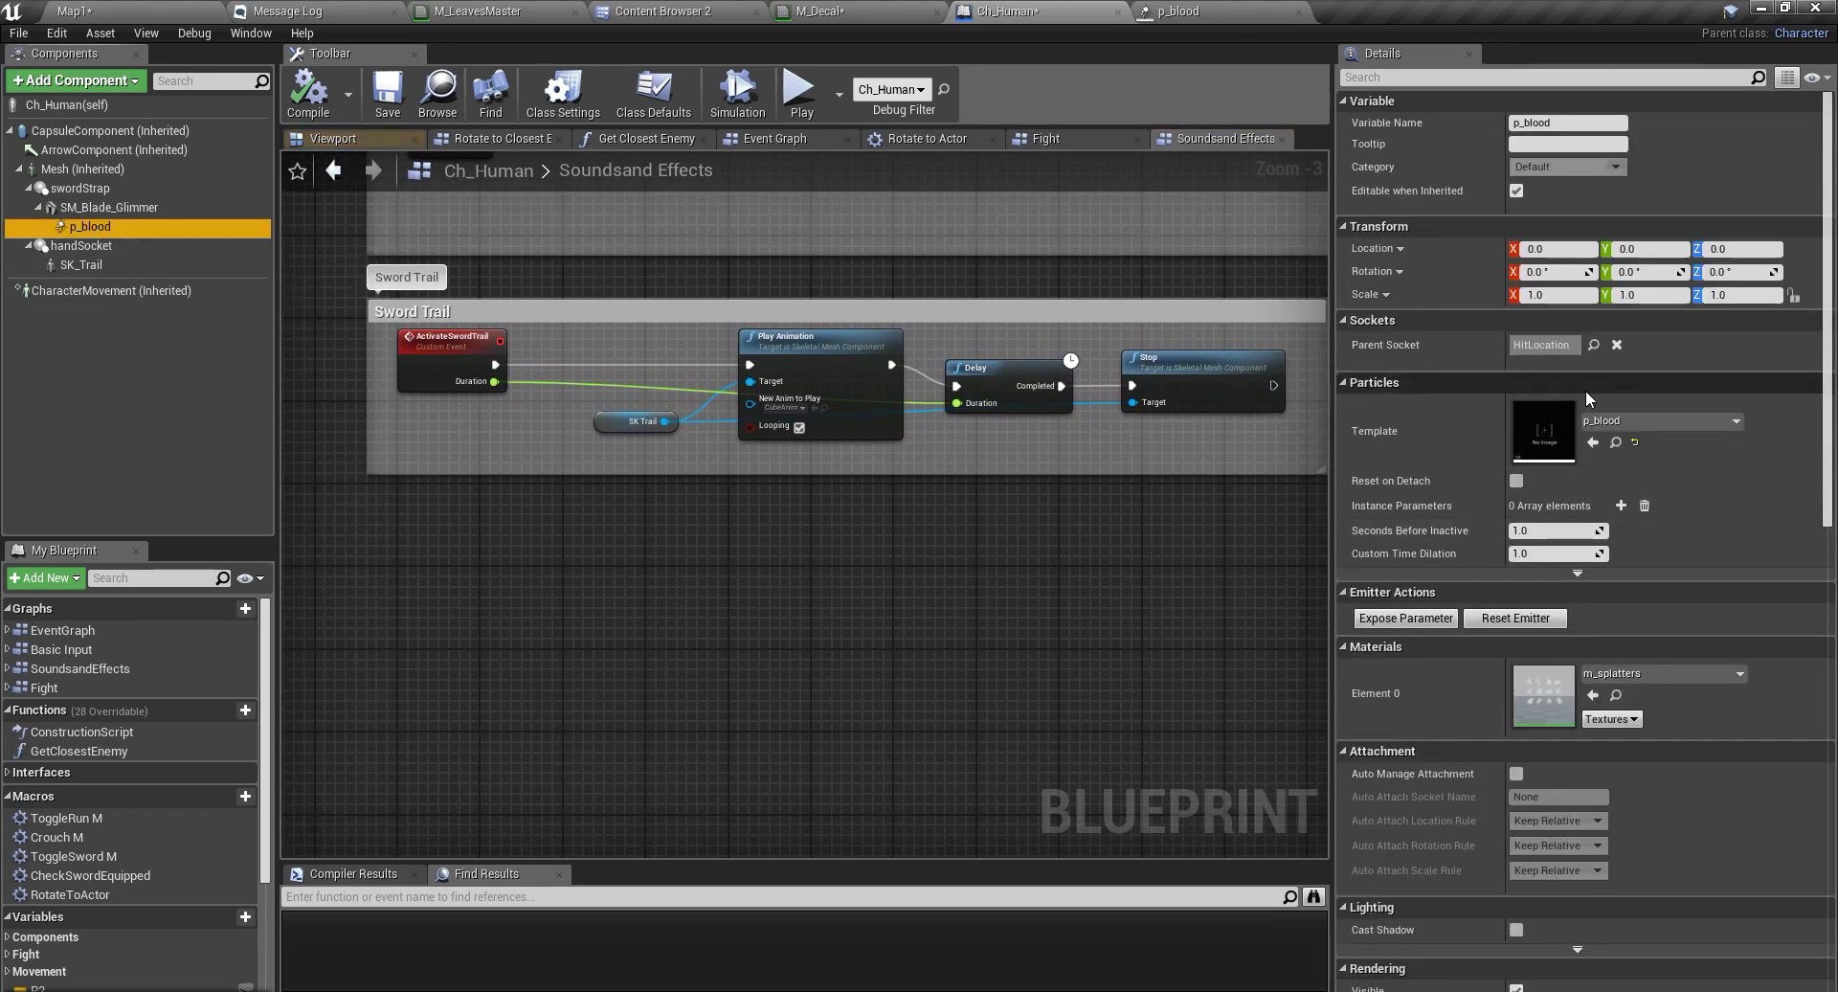
double_click(1559, 427)
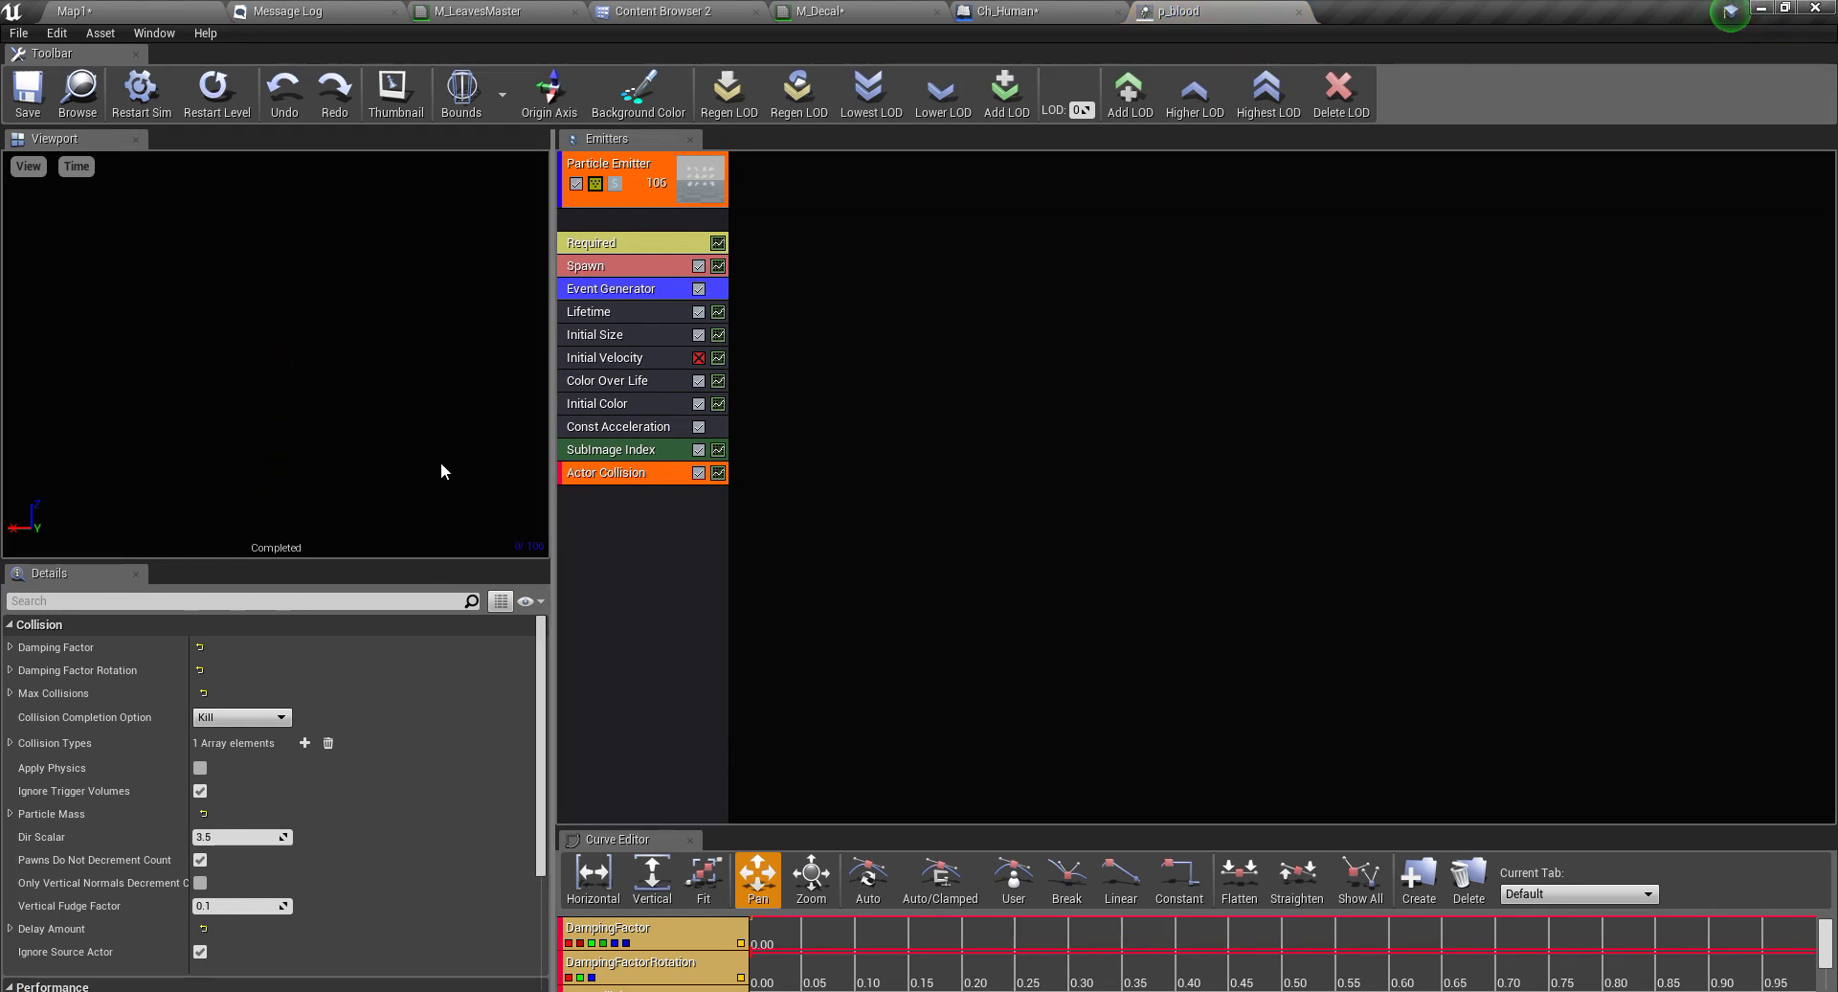
click(627, 448)
click(617, 475)
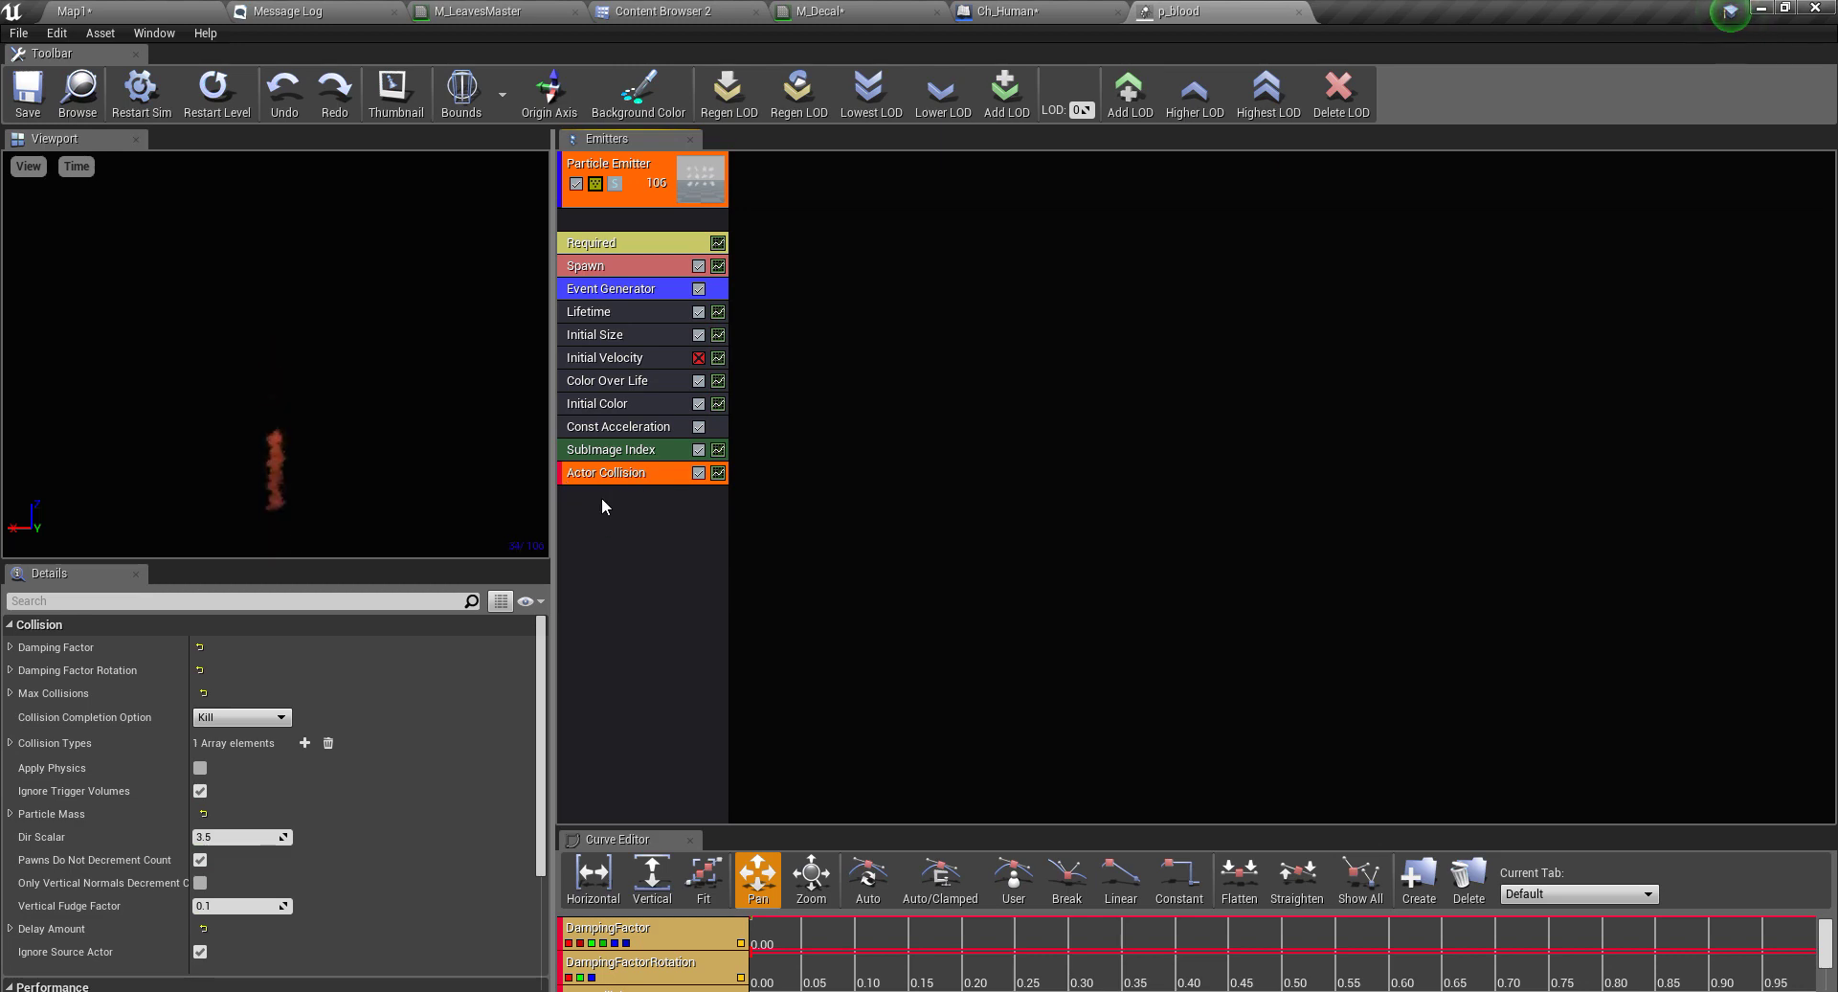
click(1007, 11)
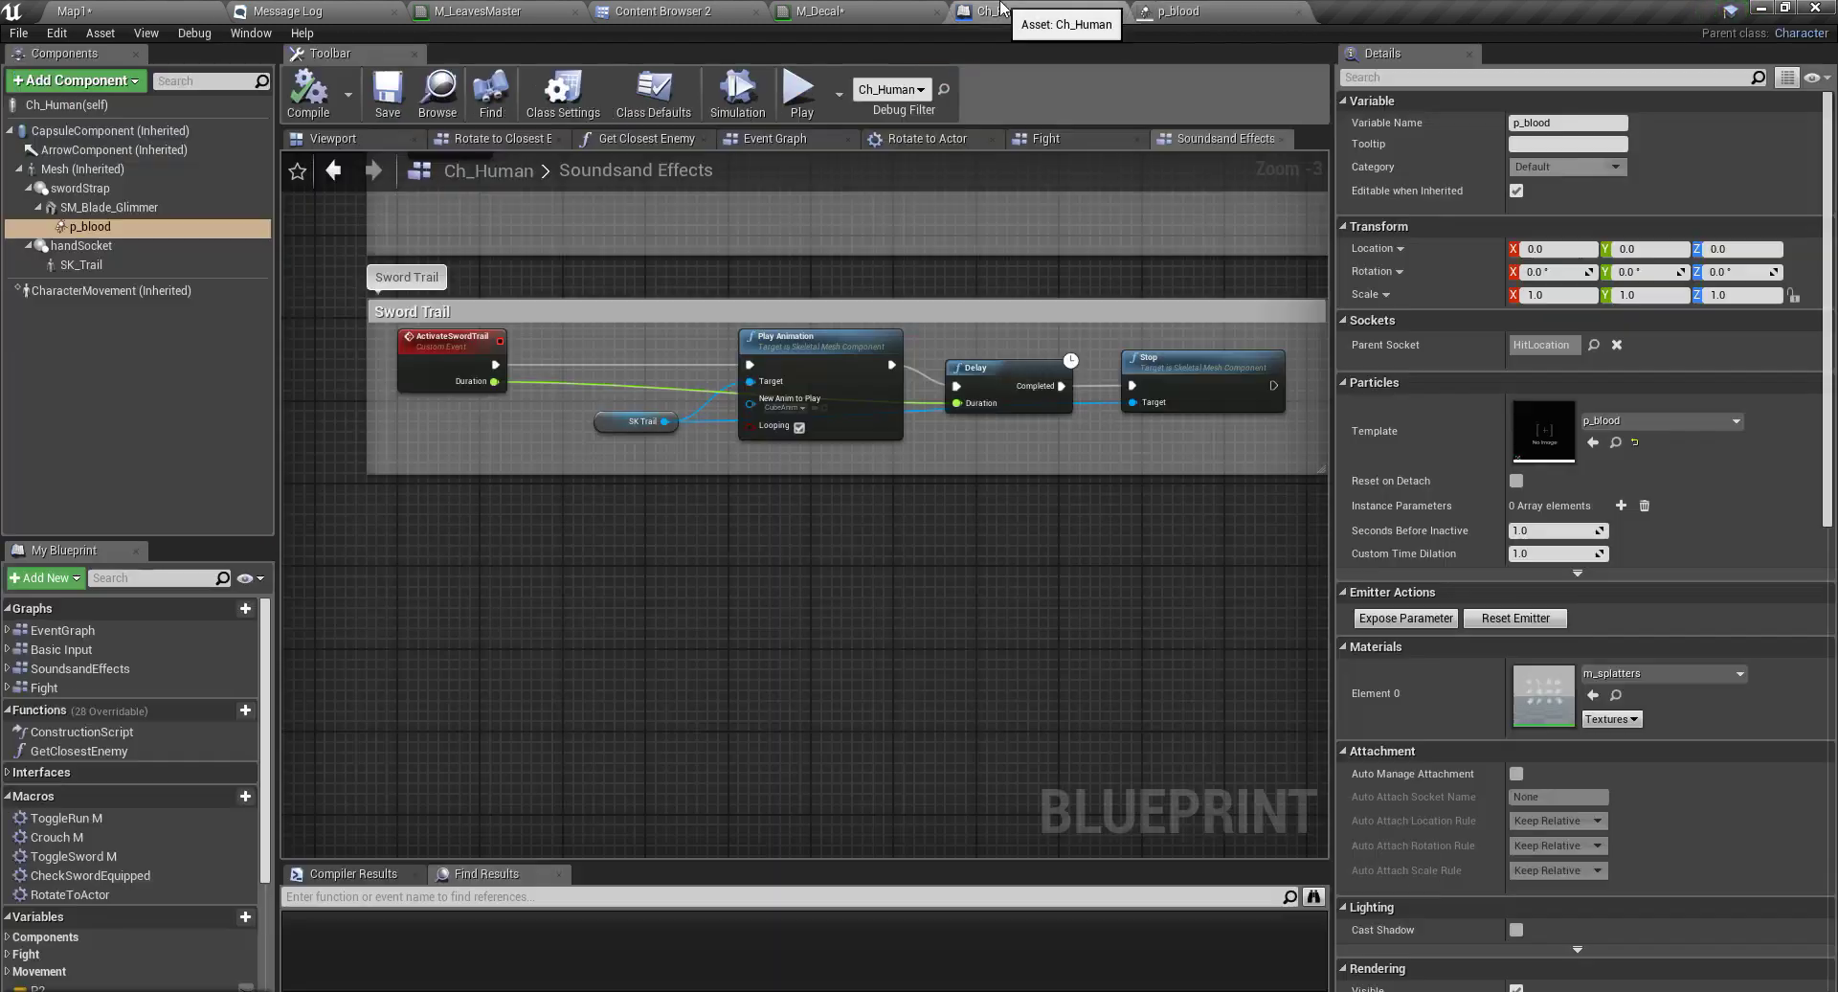
- Add an On Particle Collide event for the p_blood component below the Sword Trail group
click(91, 226)
scroll(1629, 655, down, 10)
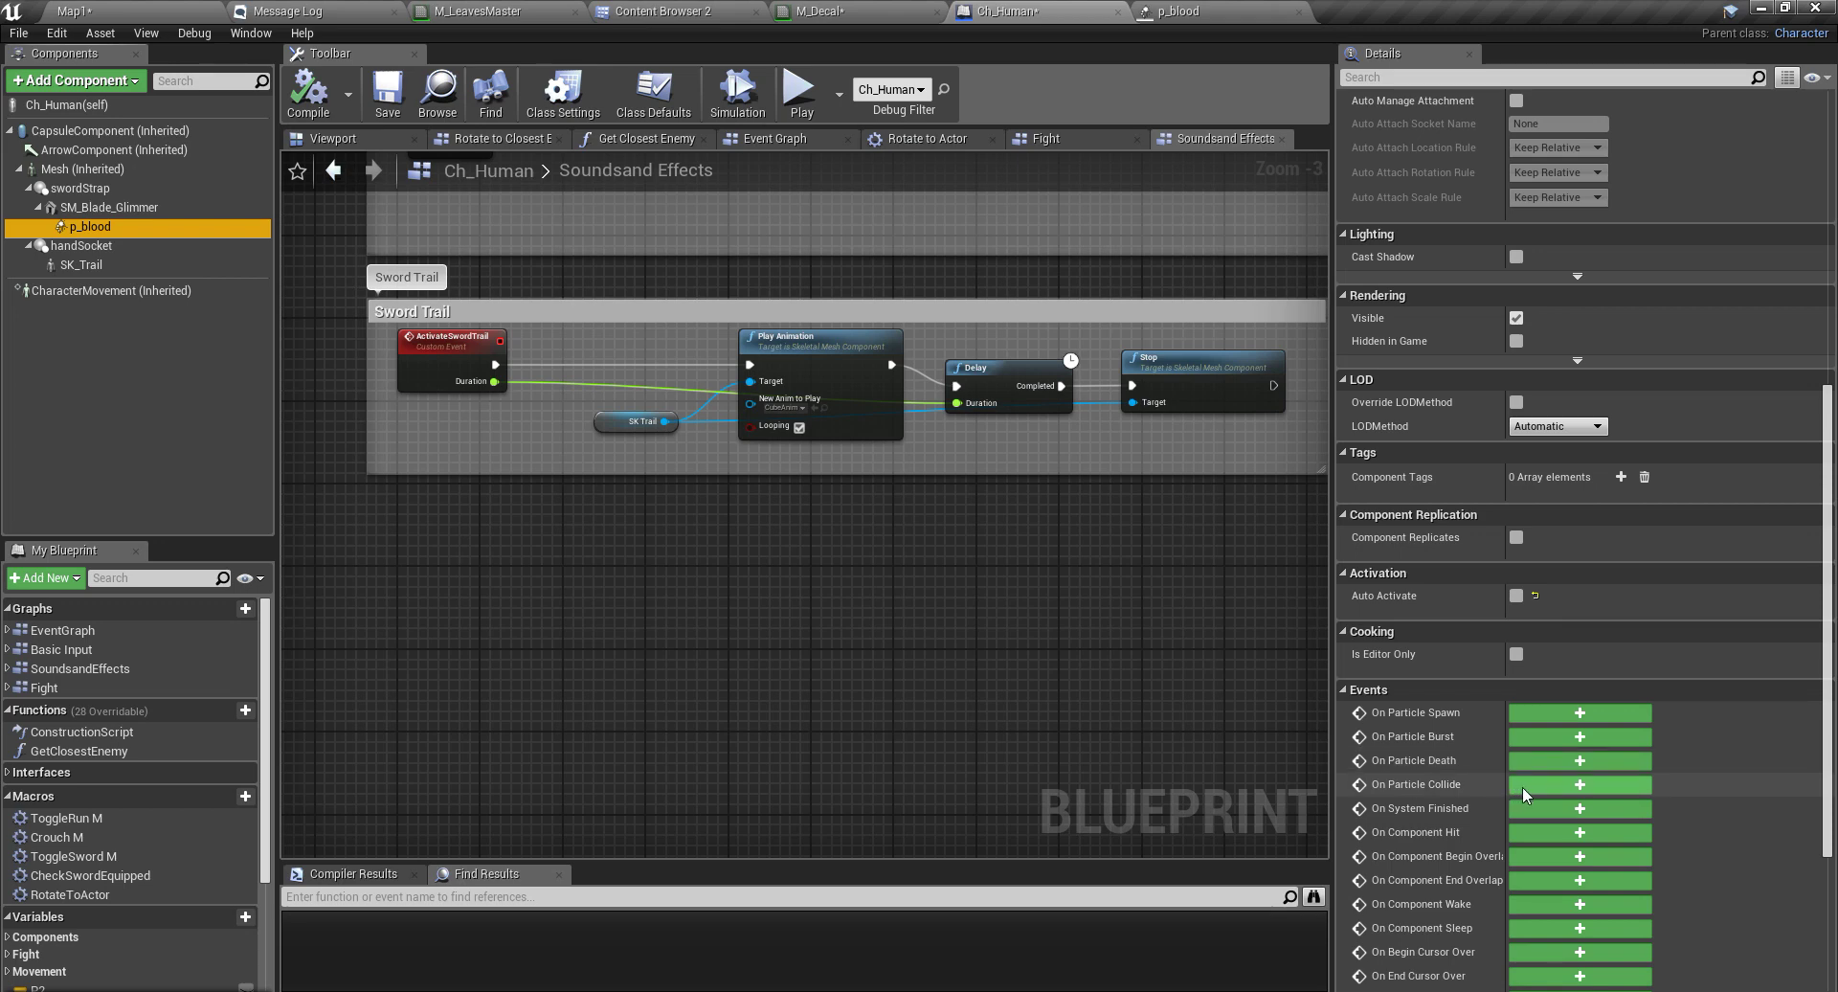
right_drag(528, 661, 553, 523)
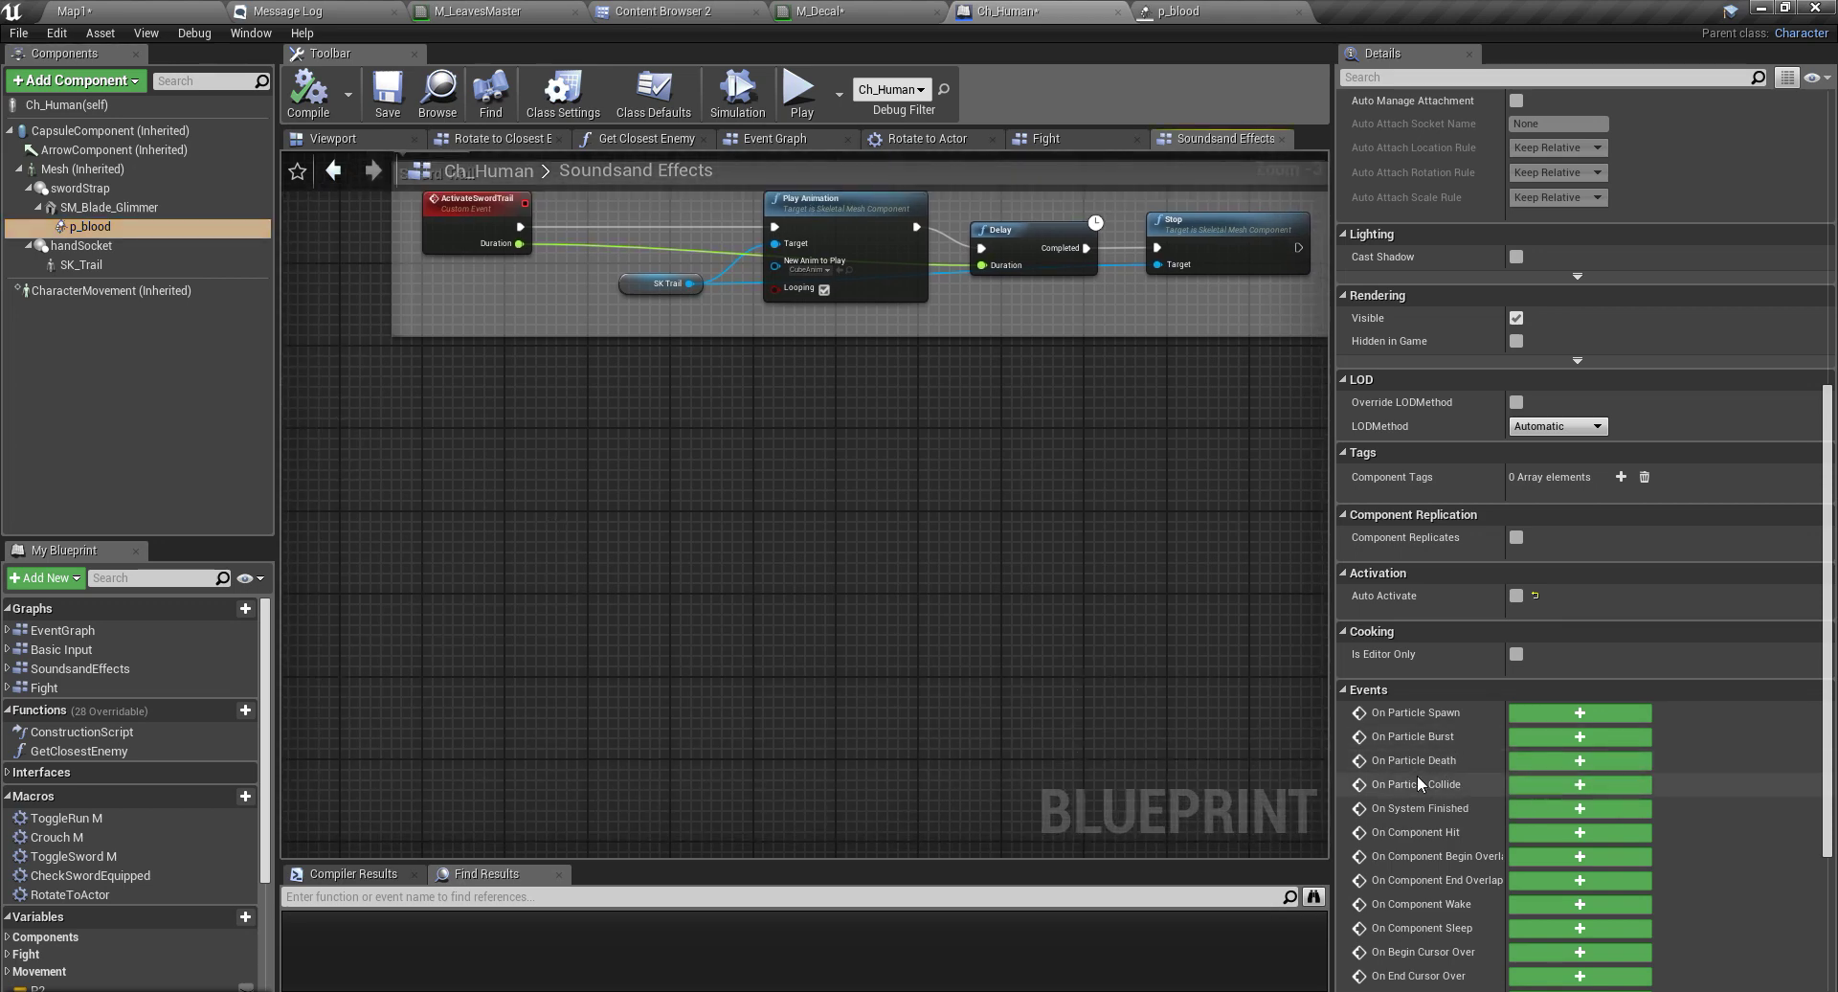
click(1566, 783)
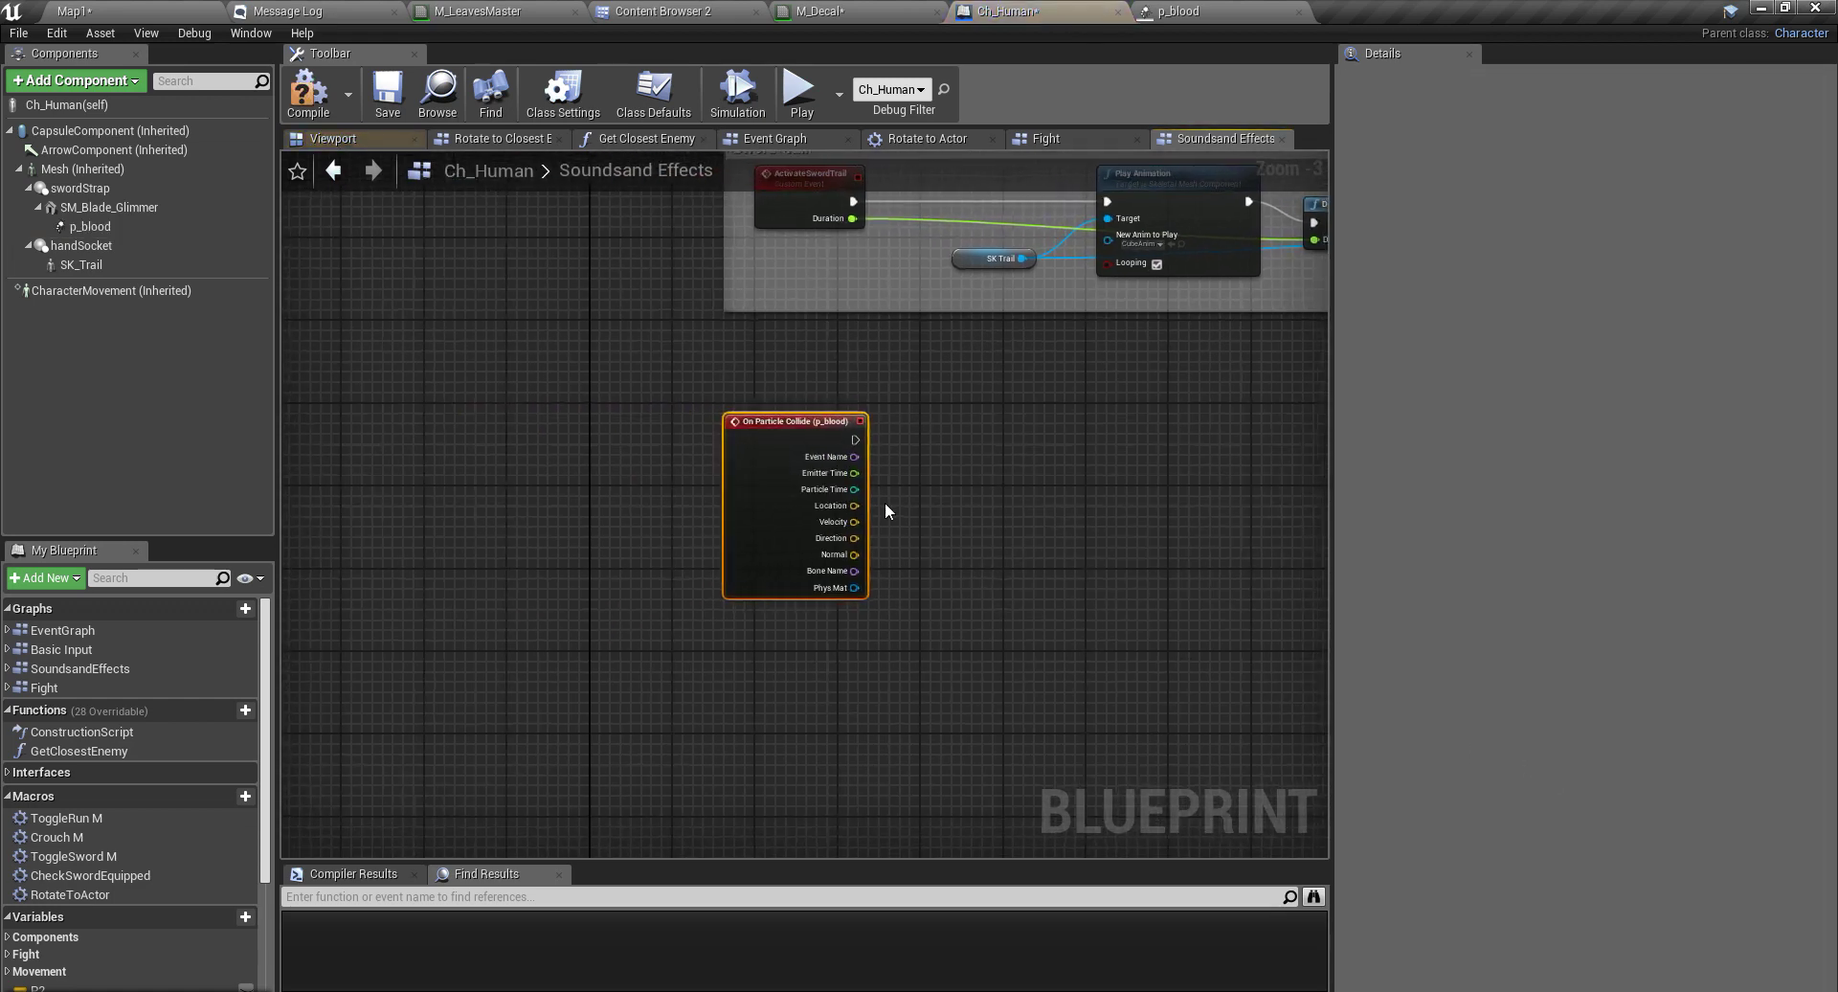
scroll(789, 570, down, 2)
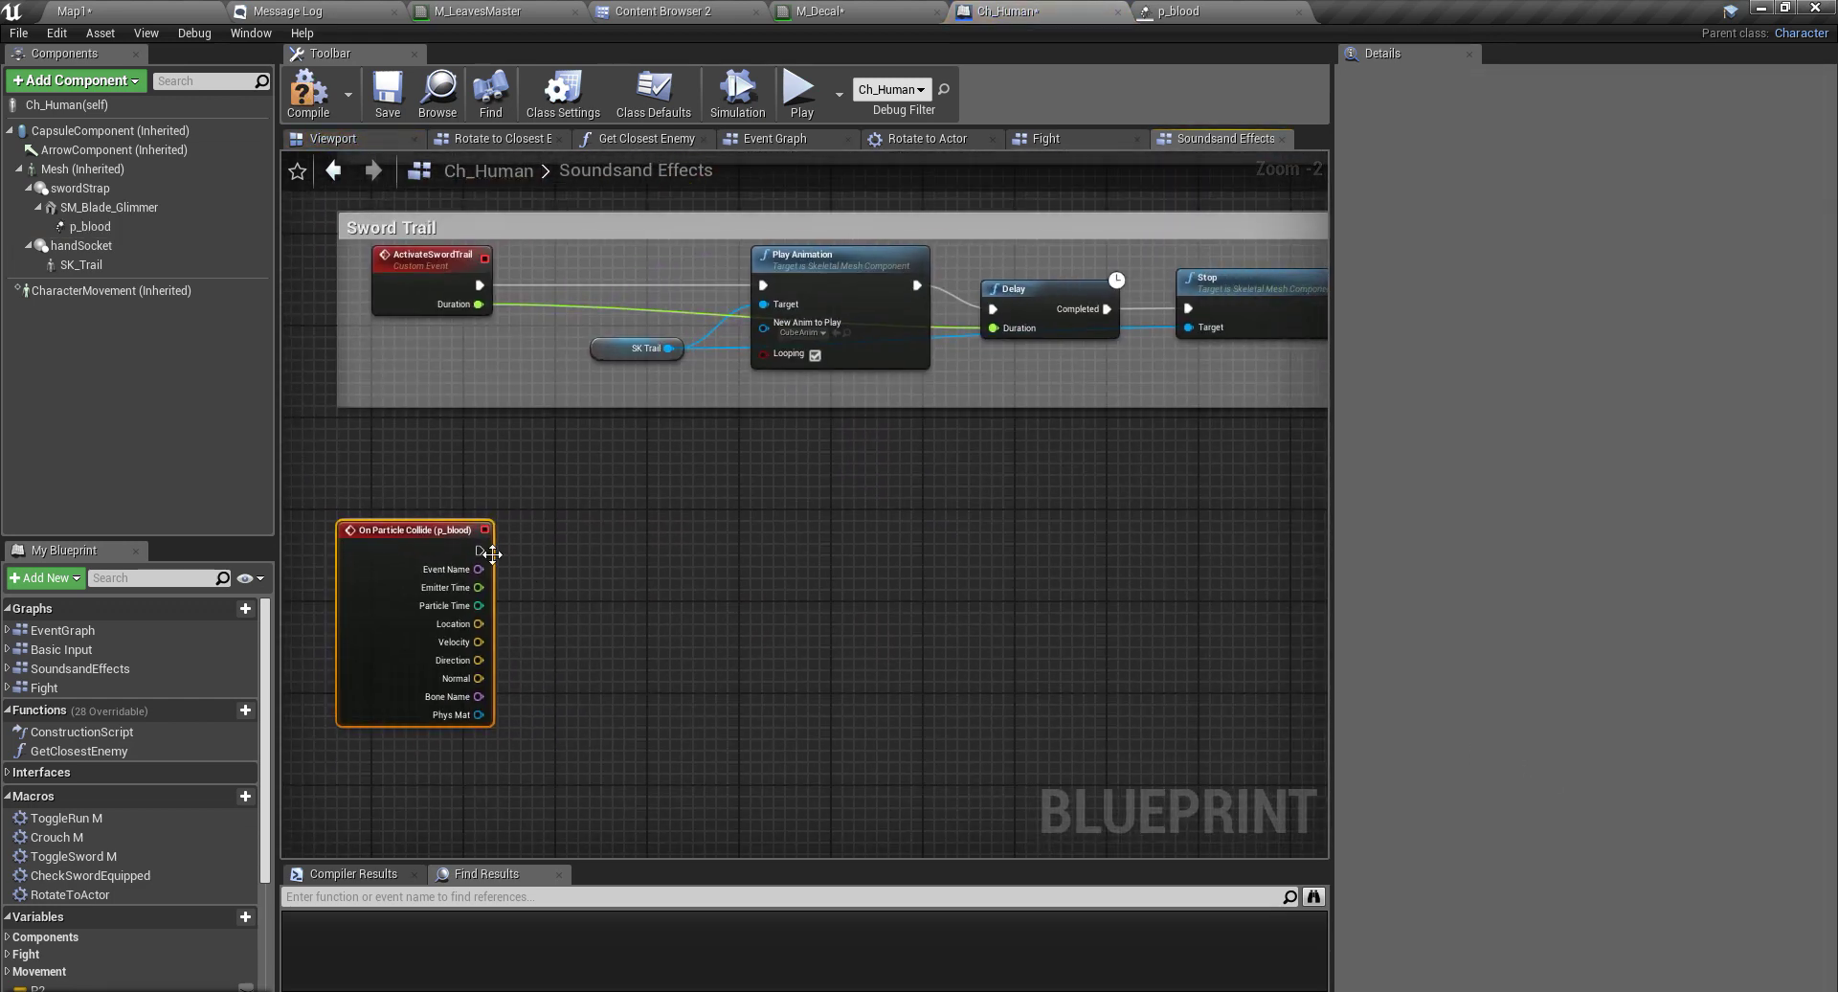
- Add a Spawn Decal at Location node driven by the On Particle Collide event and place it beside the event
drag(476, 550, 610, 550)
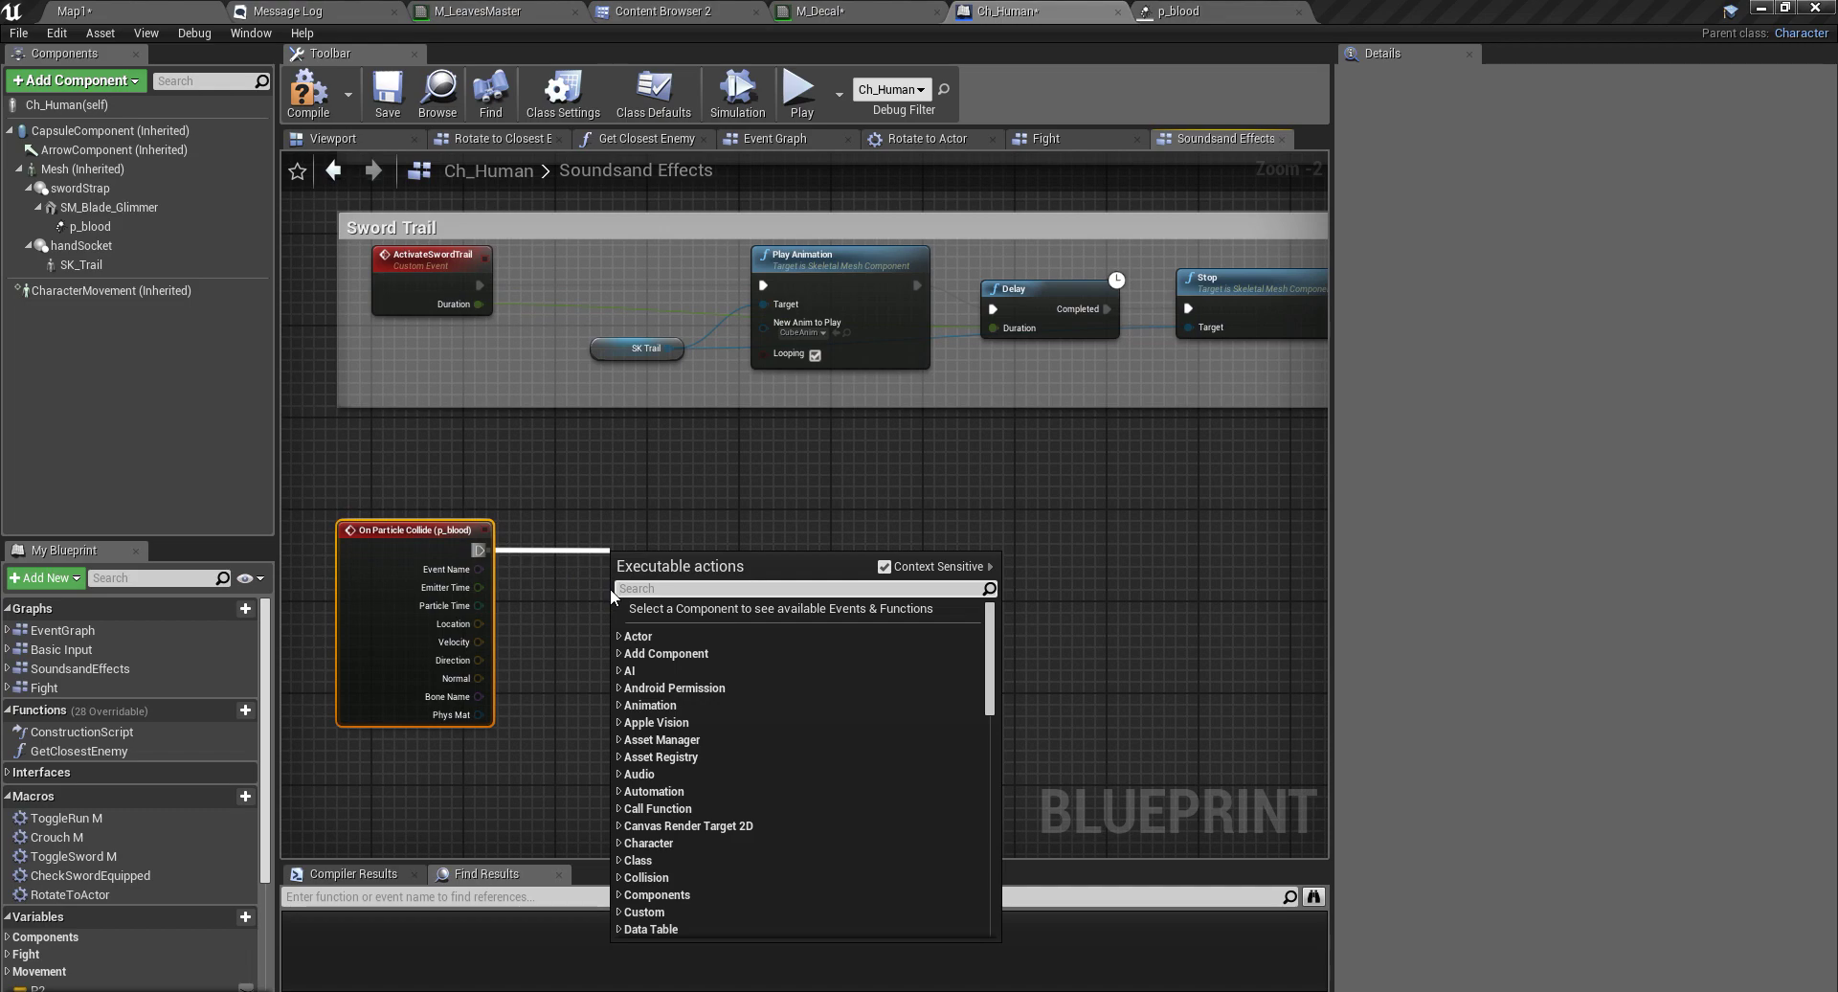
scroll(611, 587, down, 15)
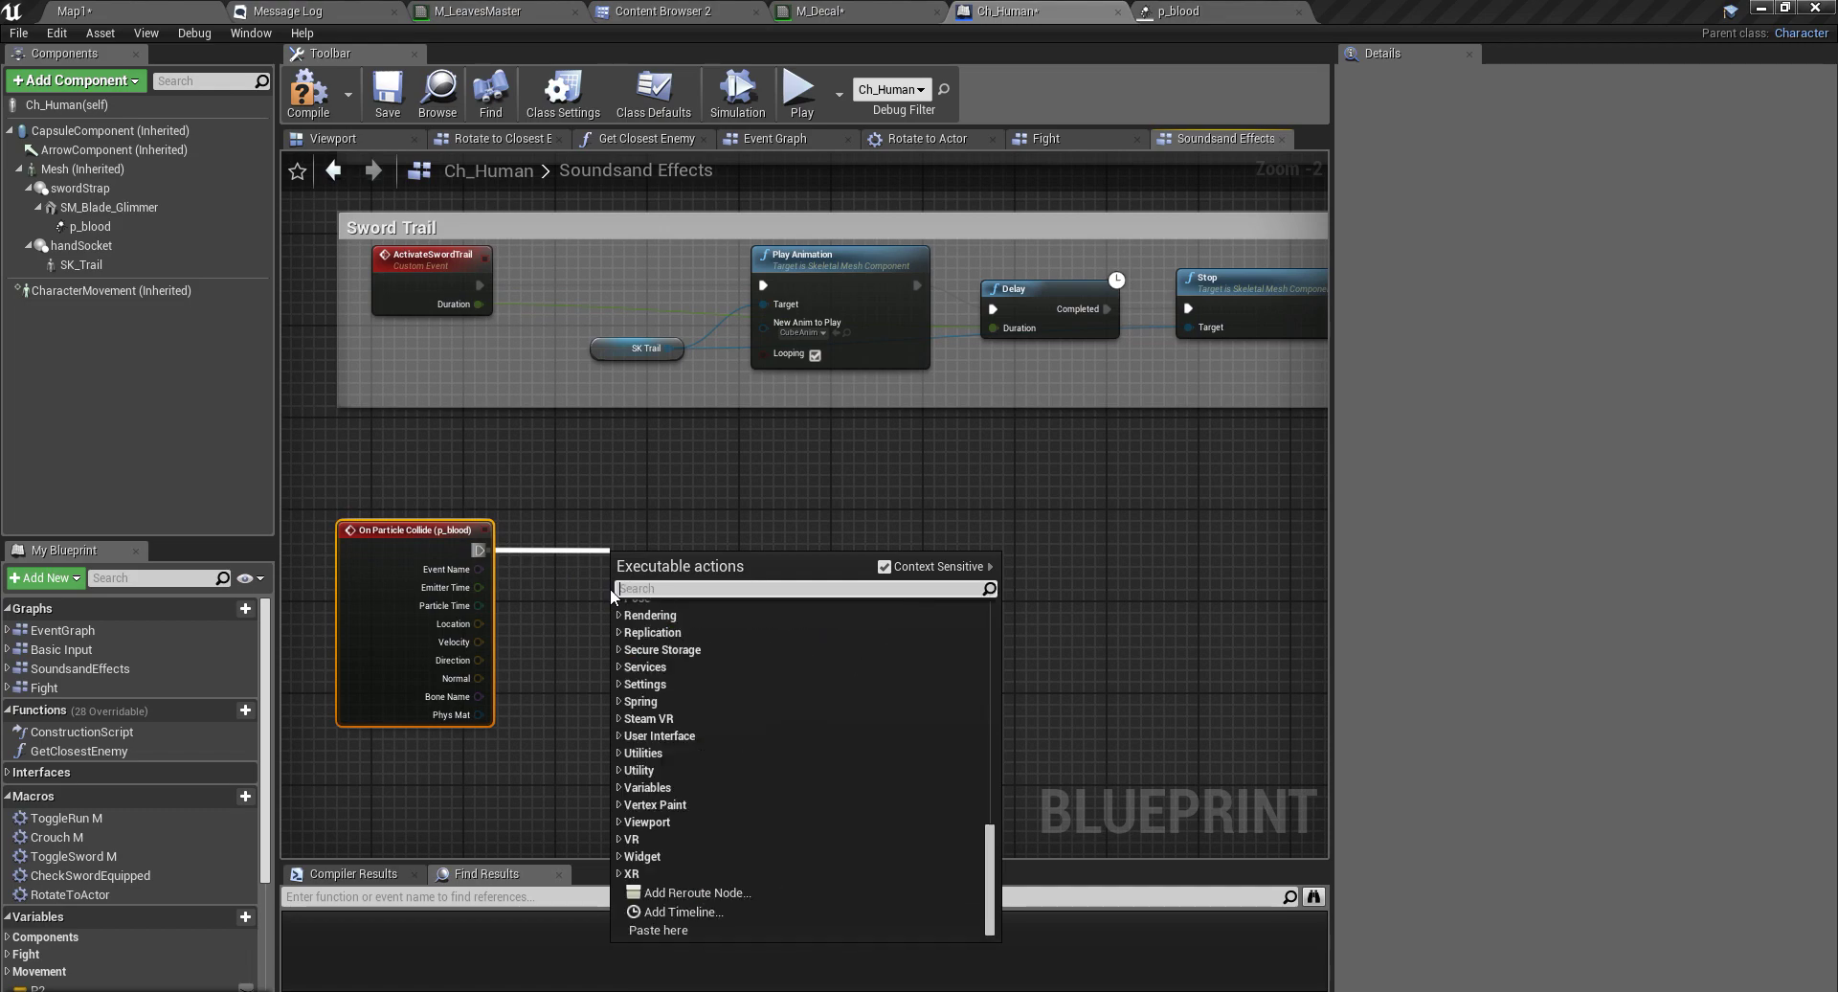
text(spawn)
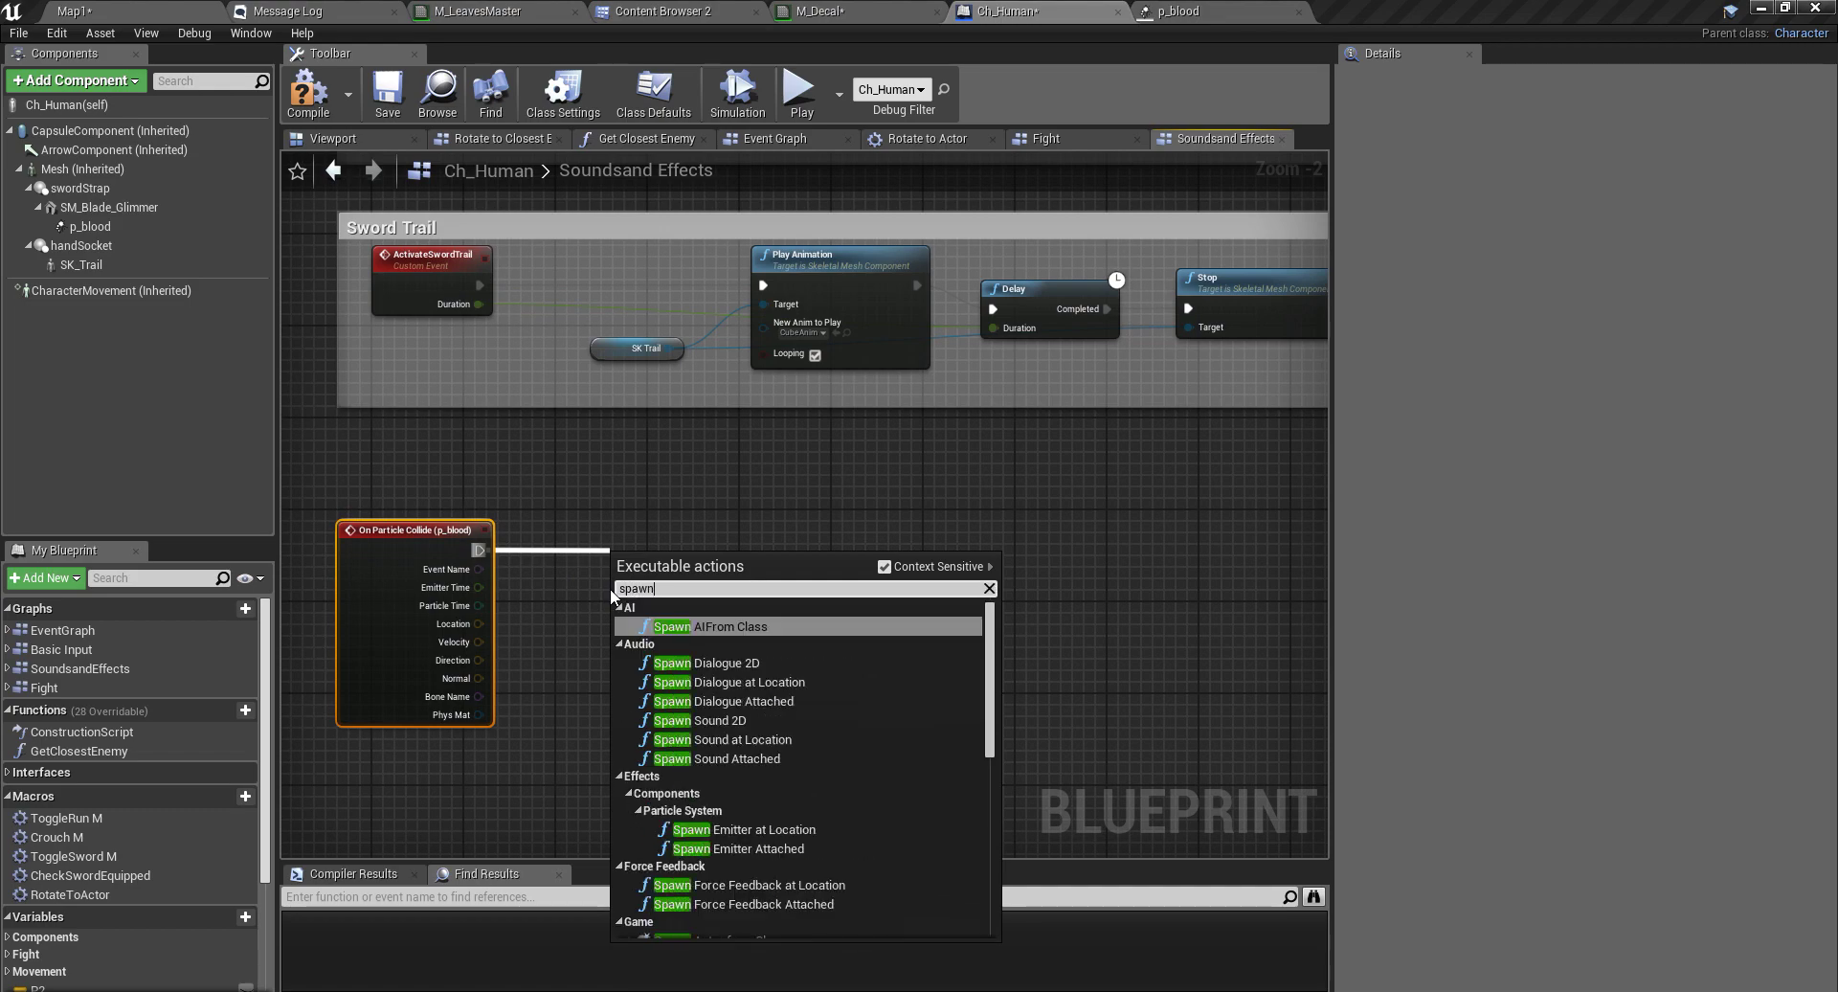
text( decal)
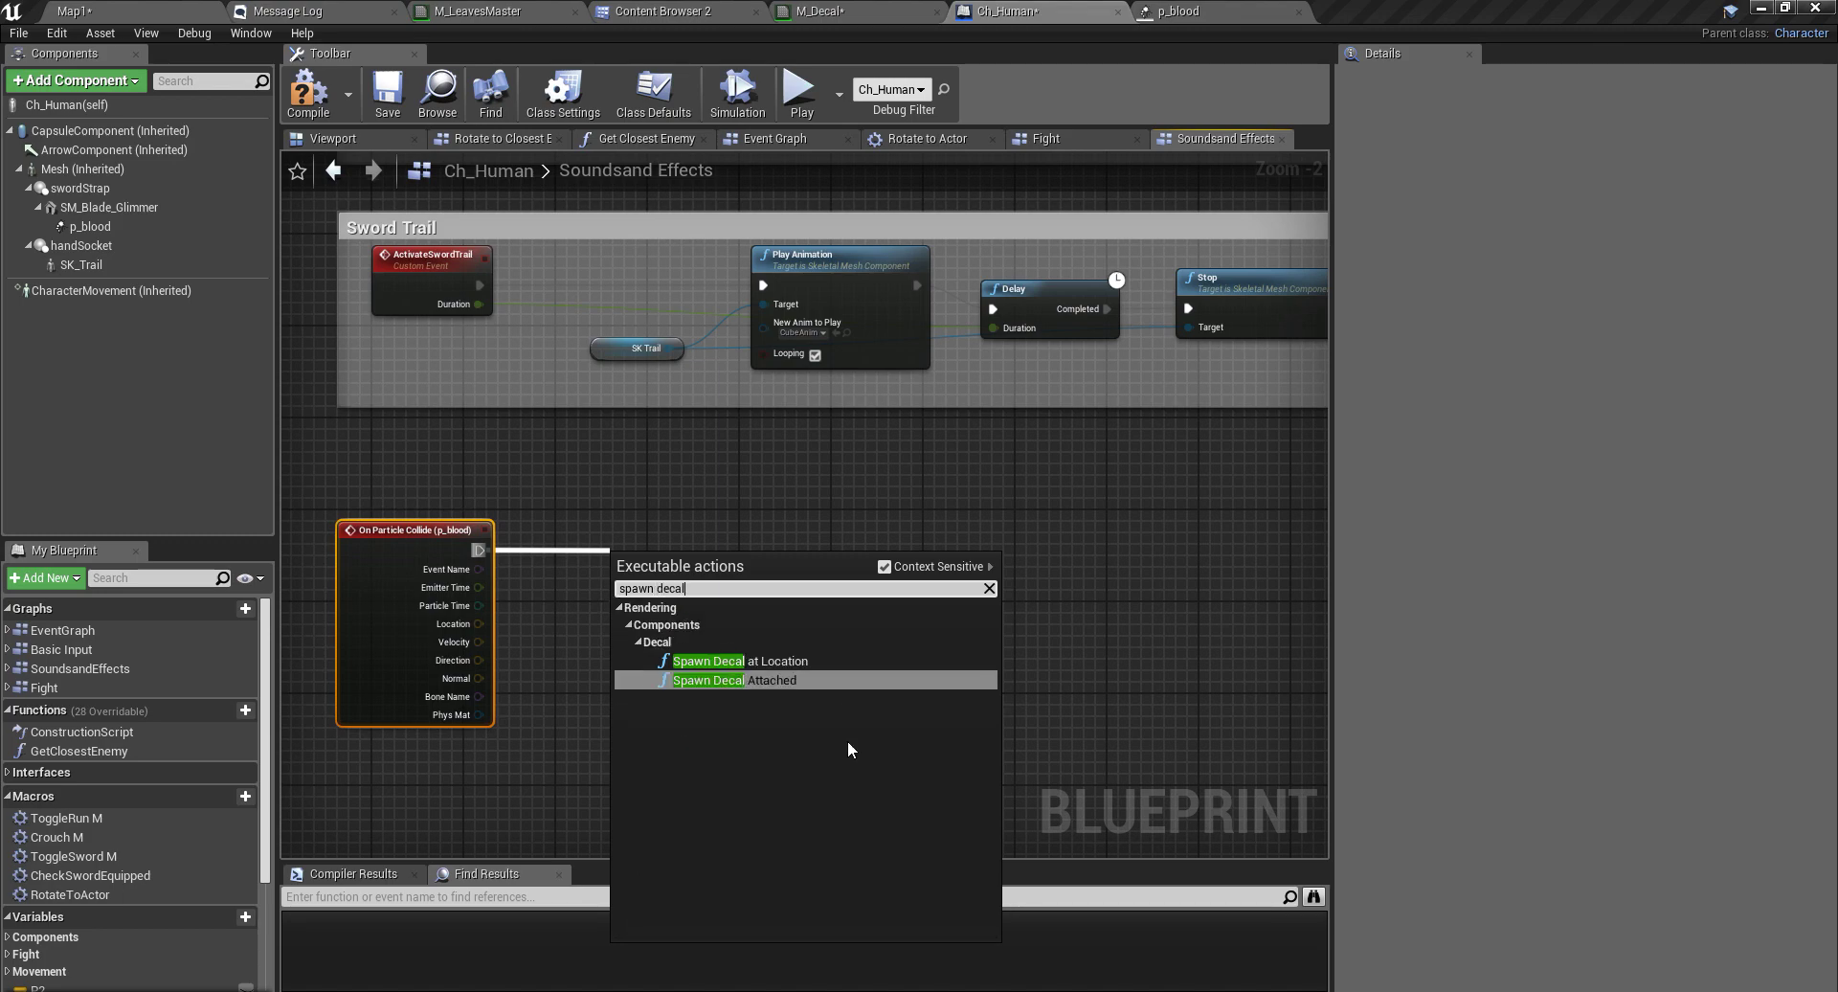
click(776, 658)
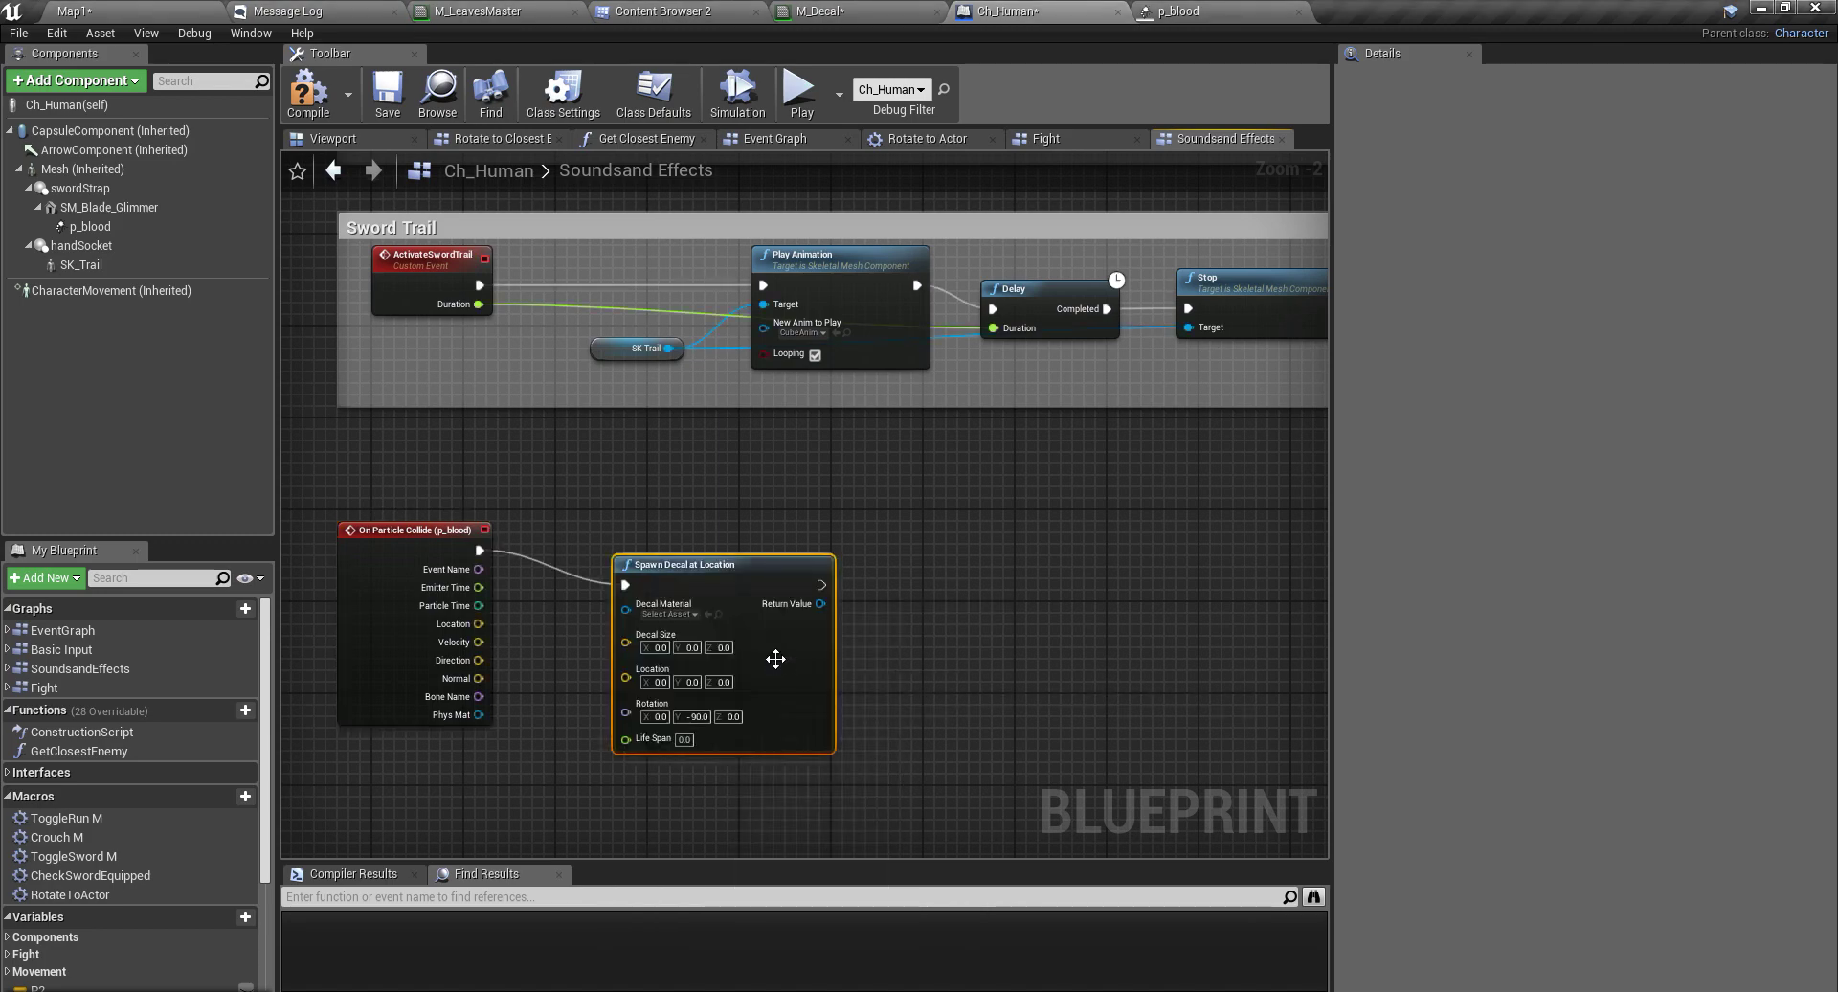
drag(698, 587, 812, 543)
- Set the Spawn Decal at Location node's material to M_Decal_Inst and its decal size to 10, 10, 10
click(783, 568)
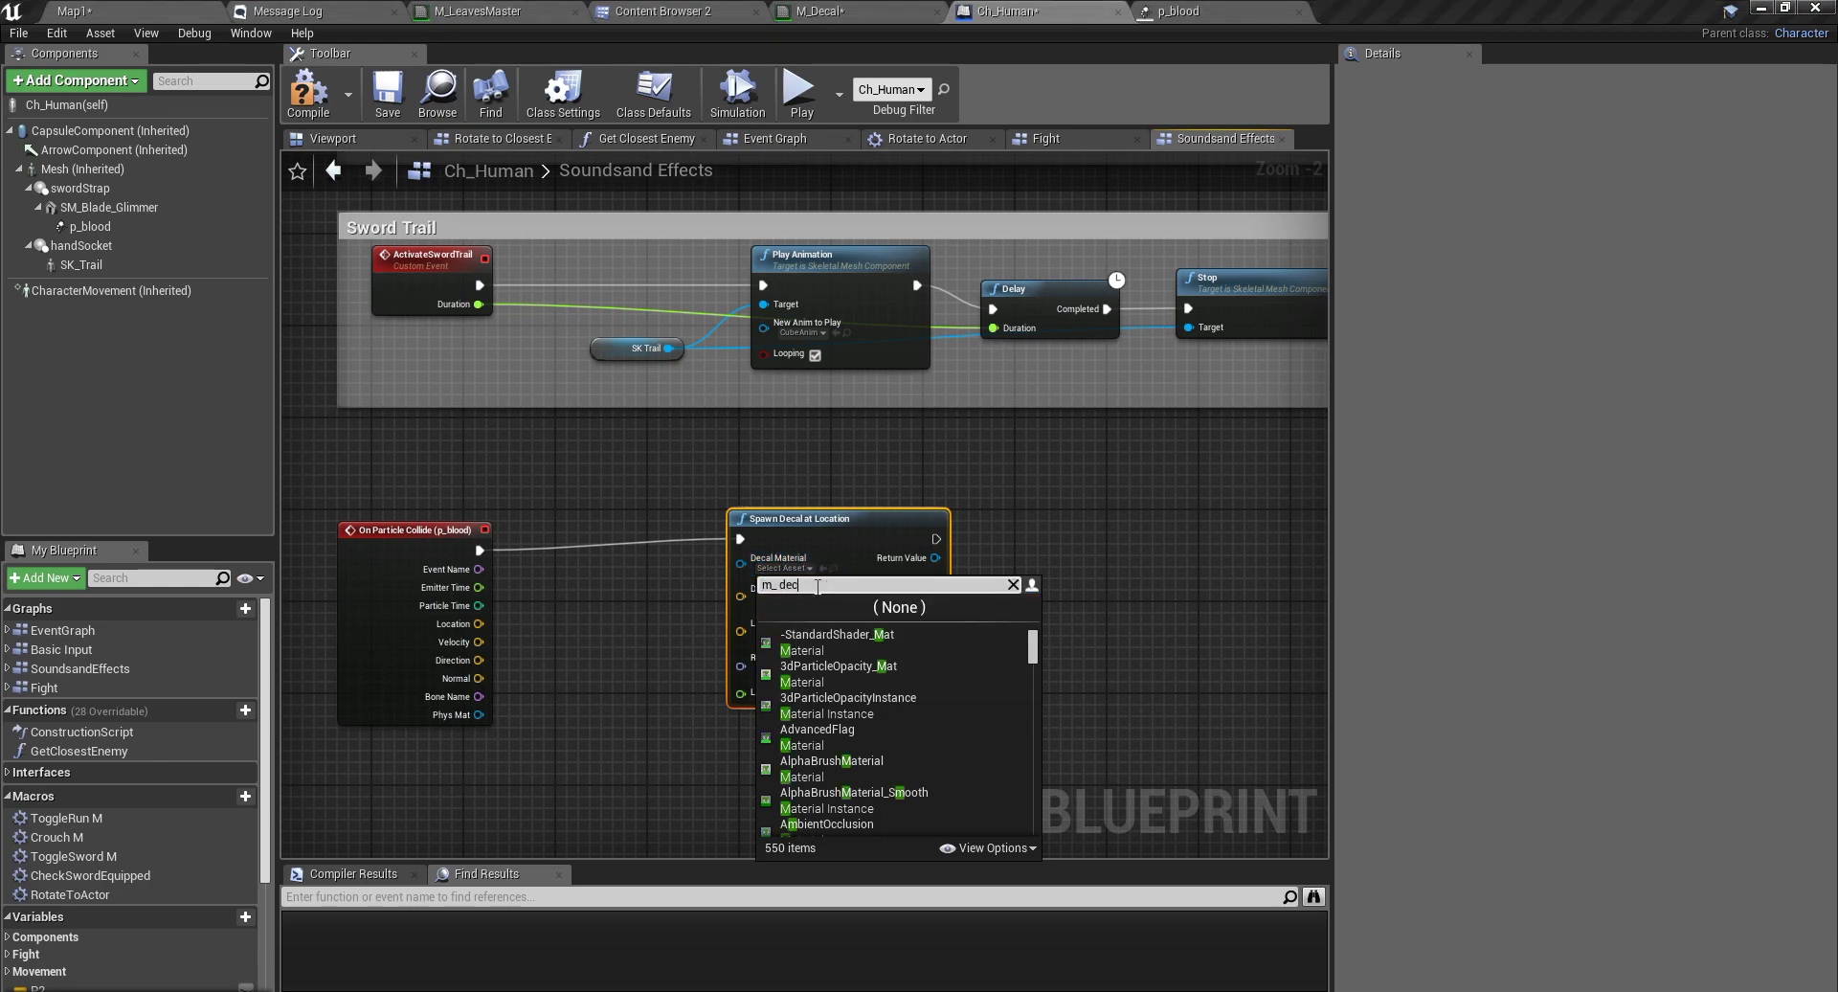
click(839, 669)
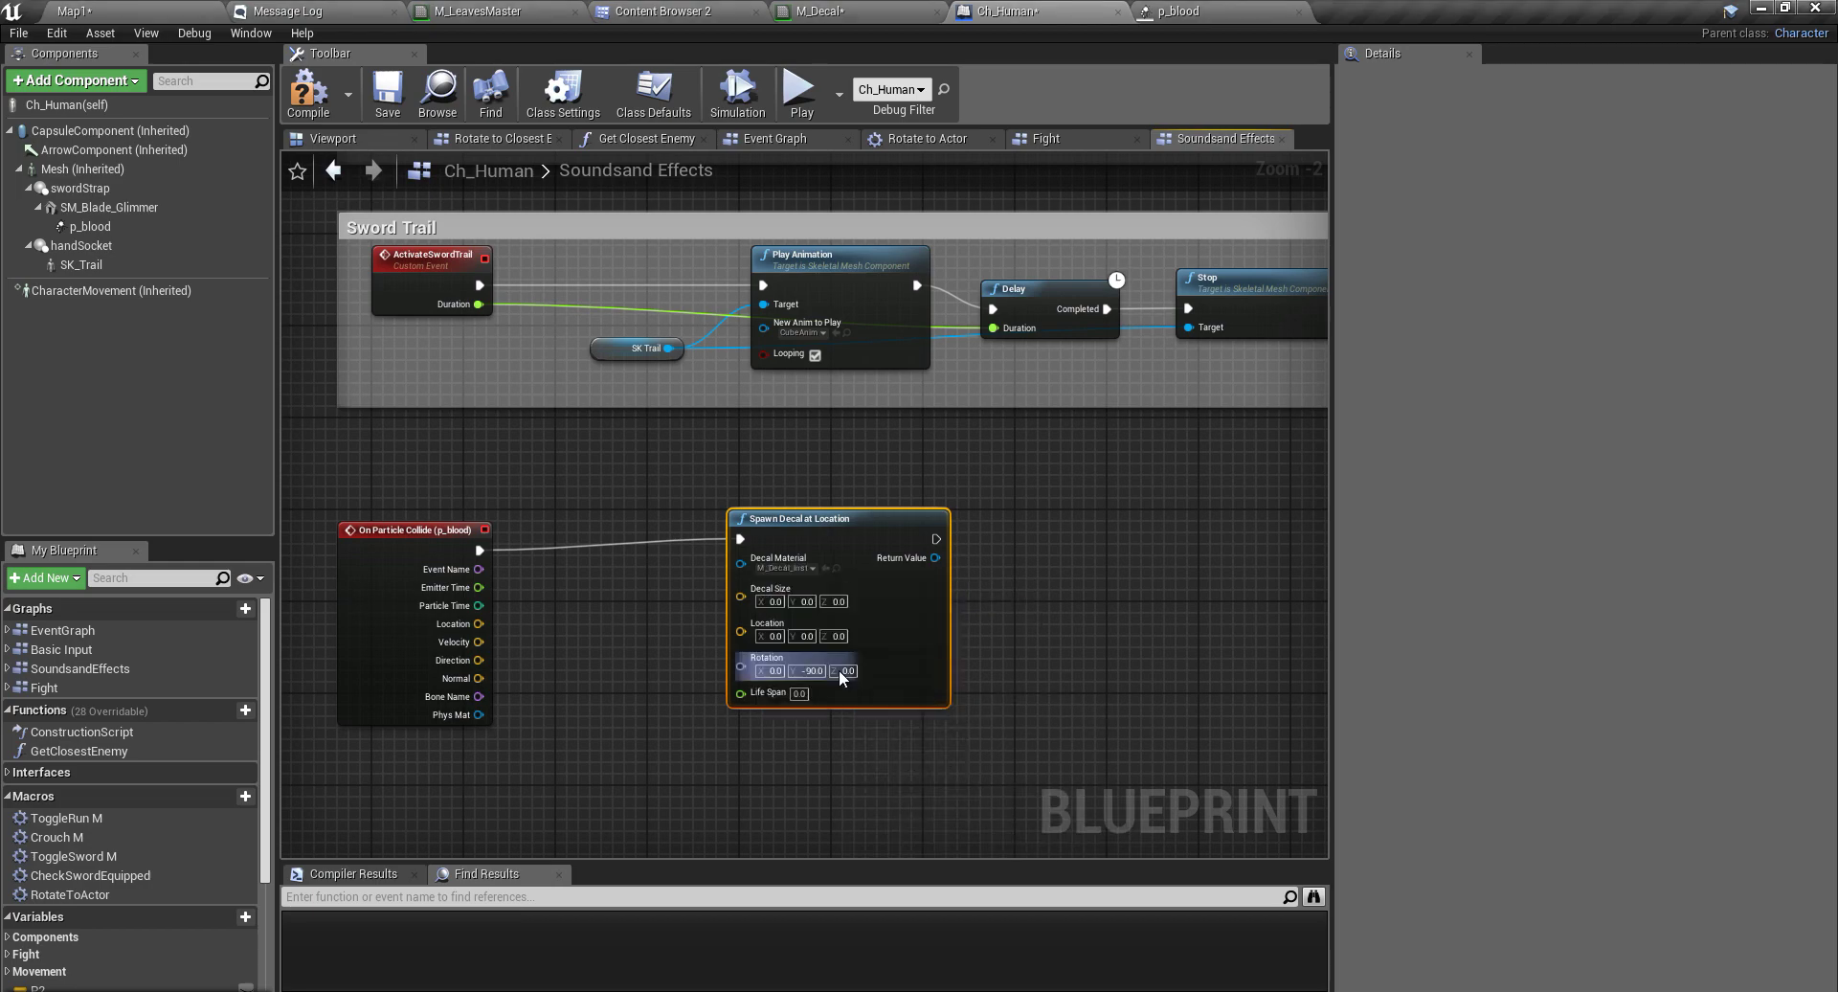
click(773, 601)
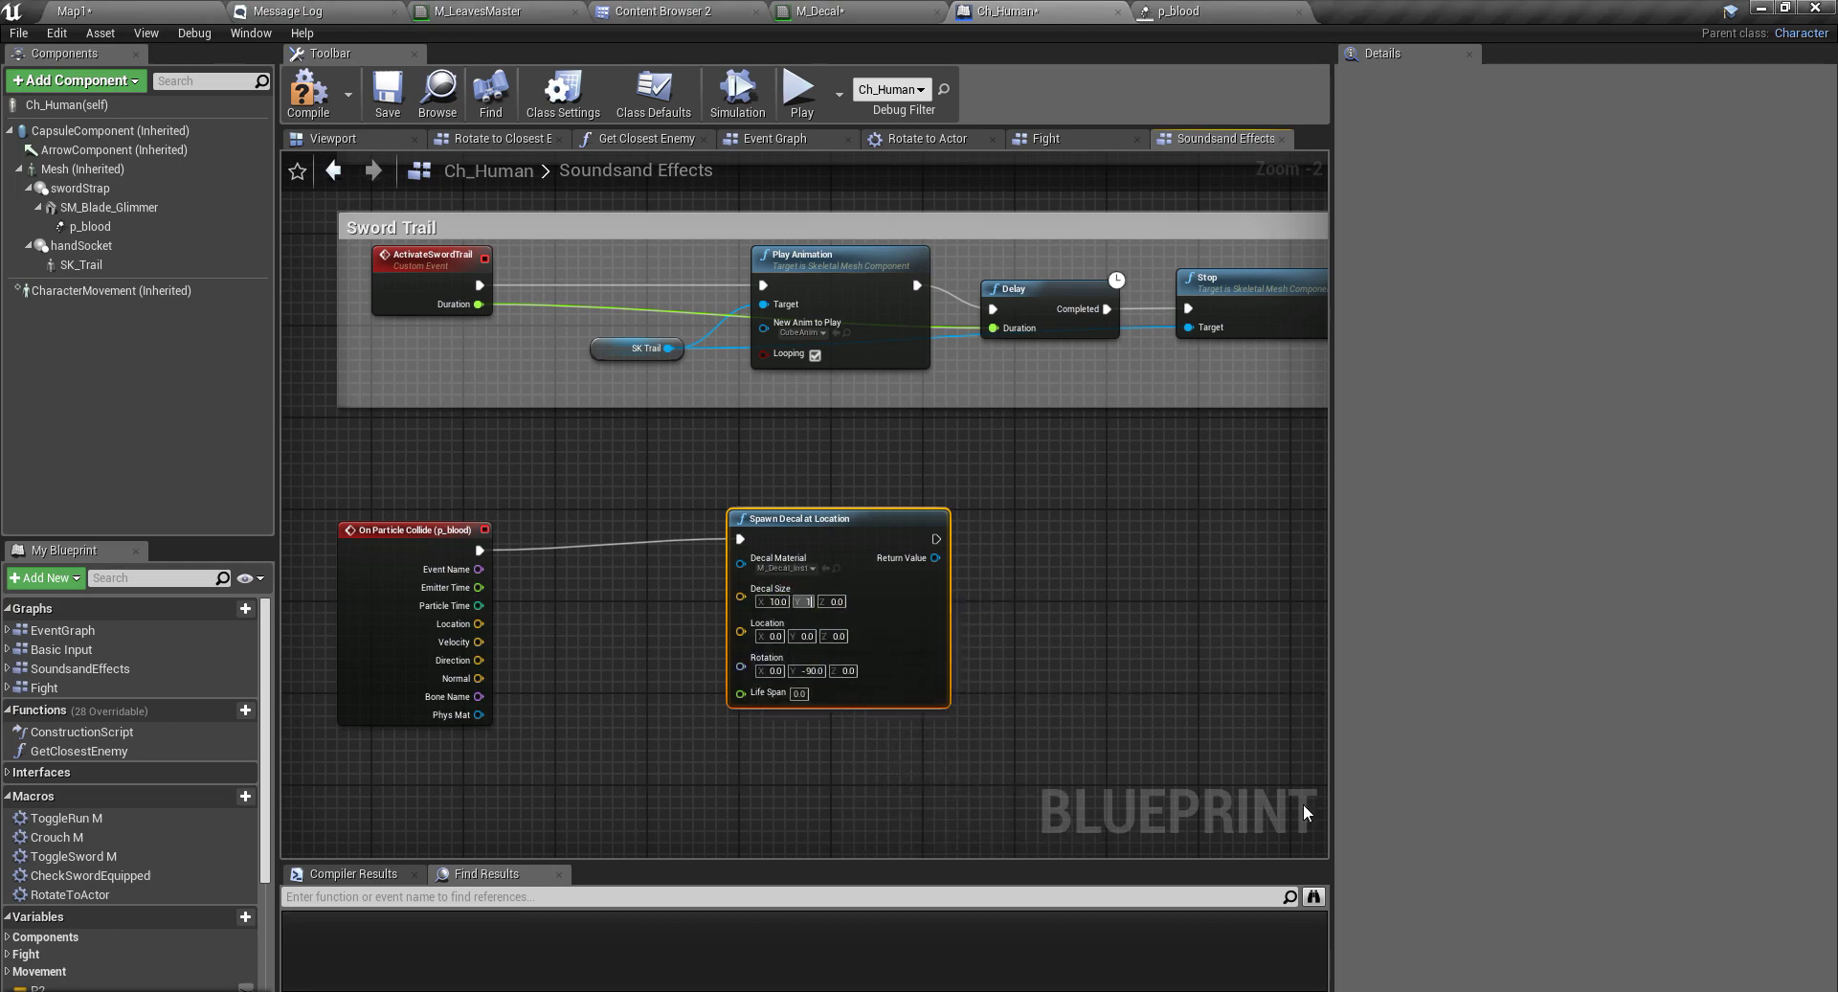
text(10)
key(Return)
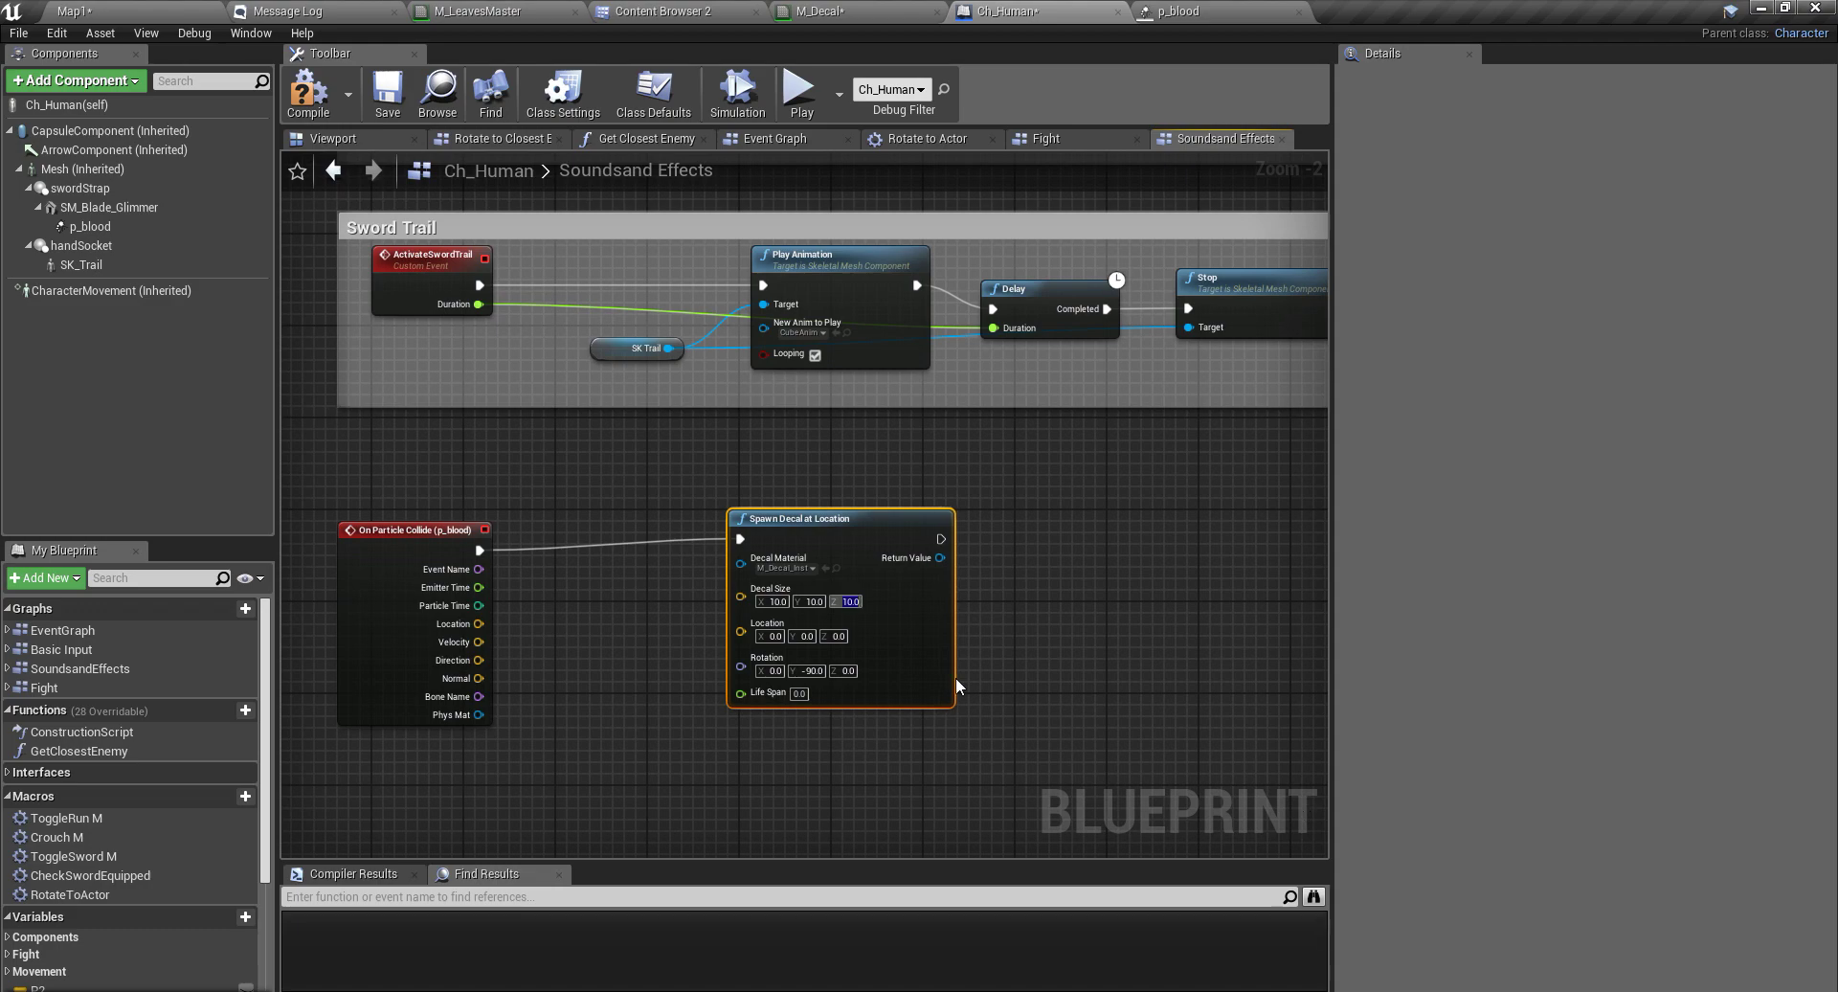
- Connect the collision event's Location output to the Spawn Decal node's Location input and inspect the node's Life Span setting
drag(479, 623, 750, 623)
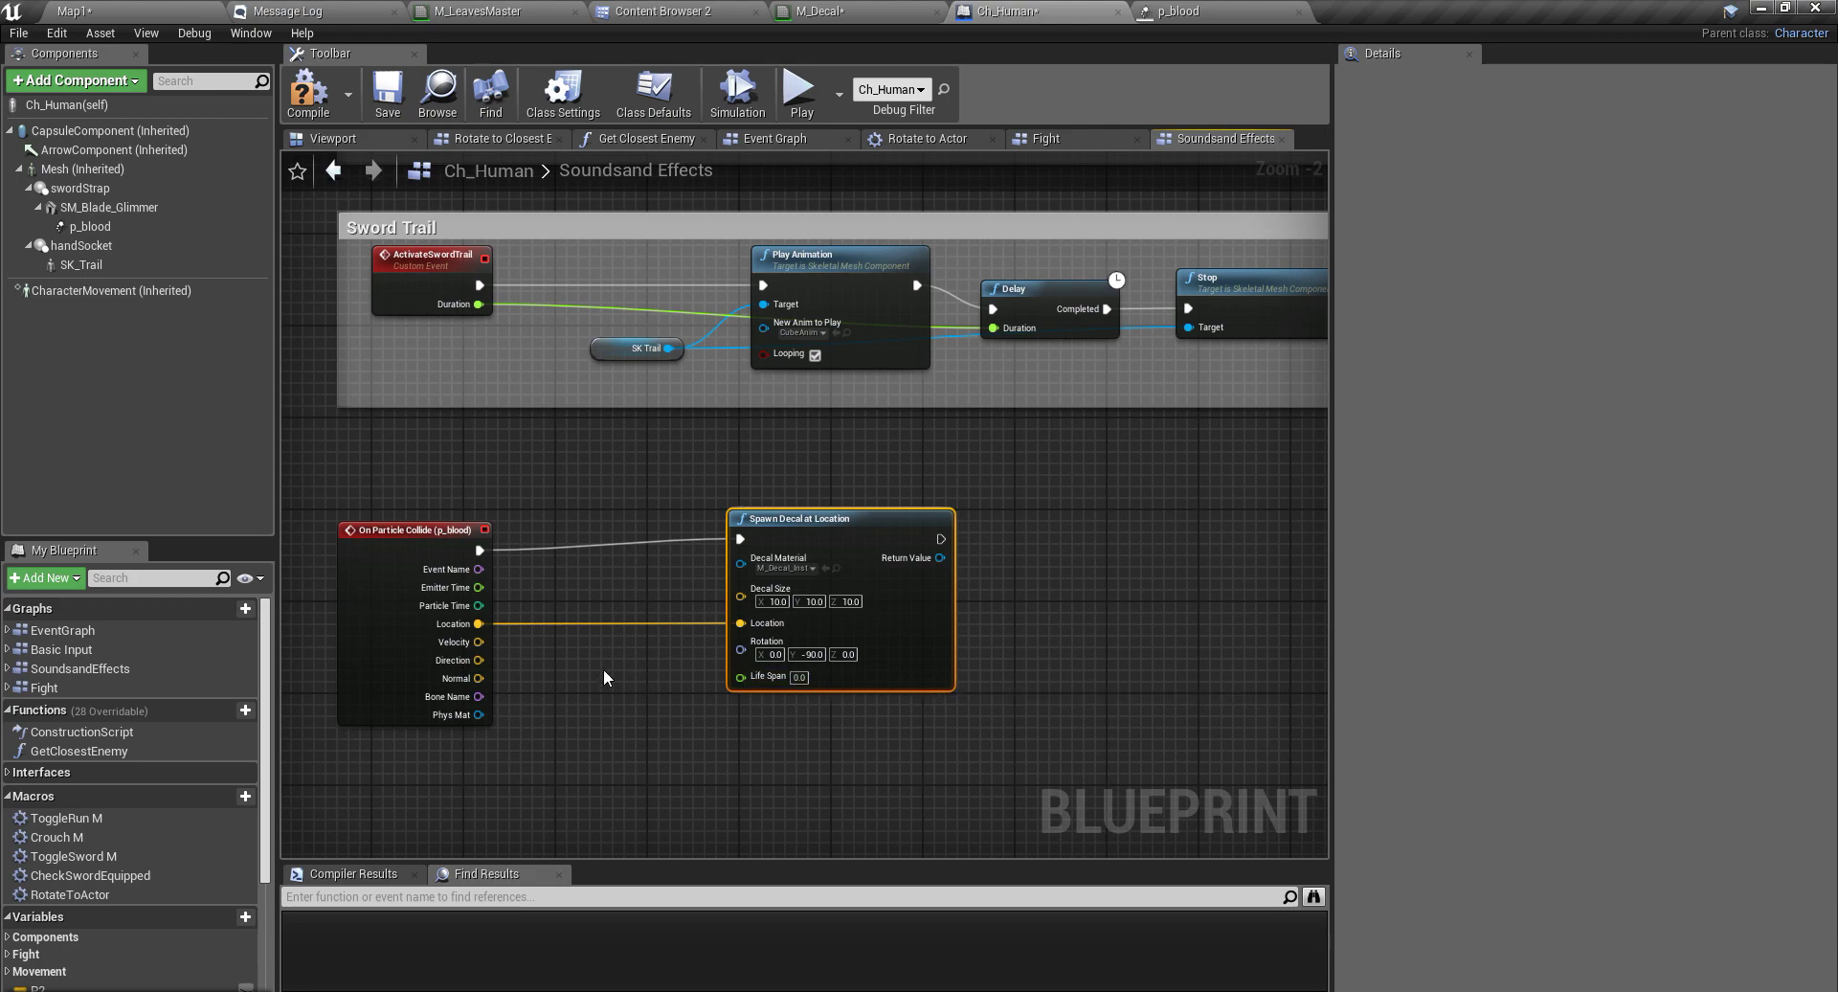
right_drag(590, 666, 655, 644)
scroll(835, 681, up, 2)
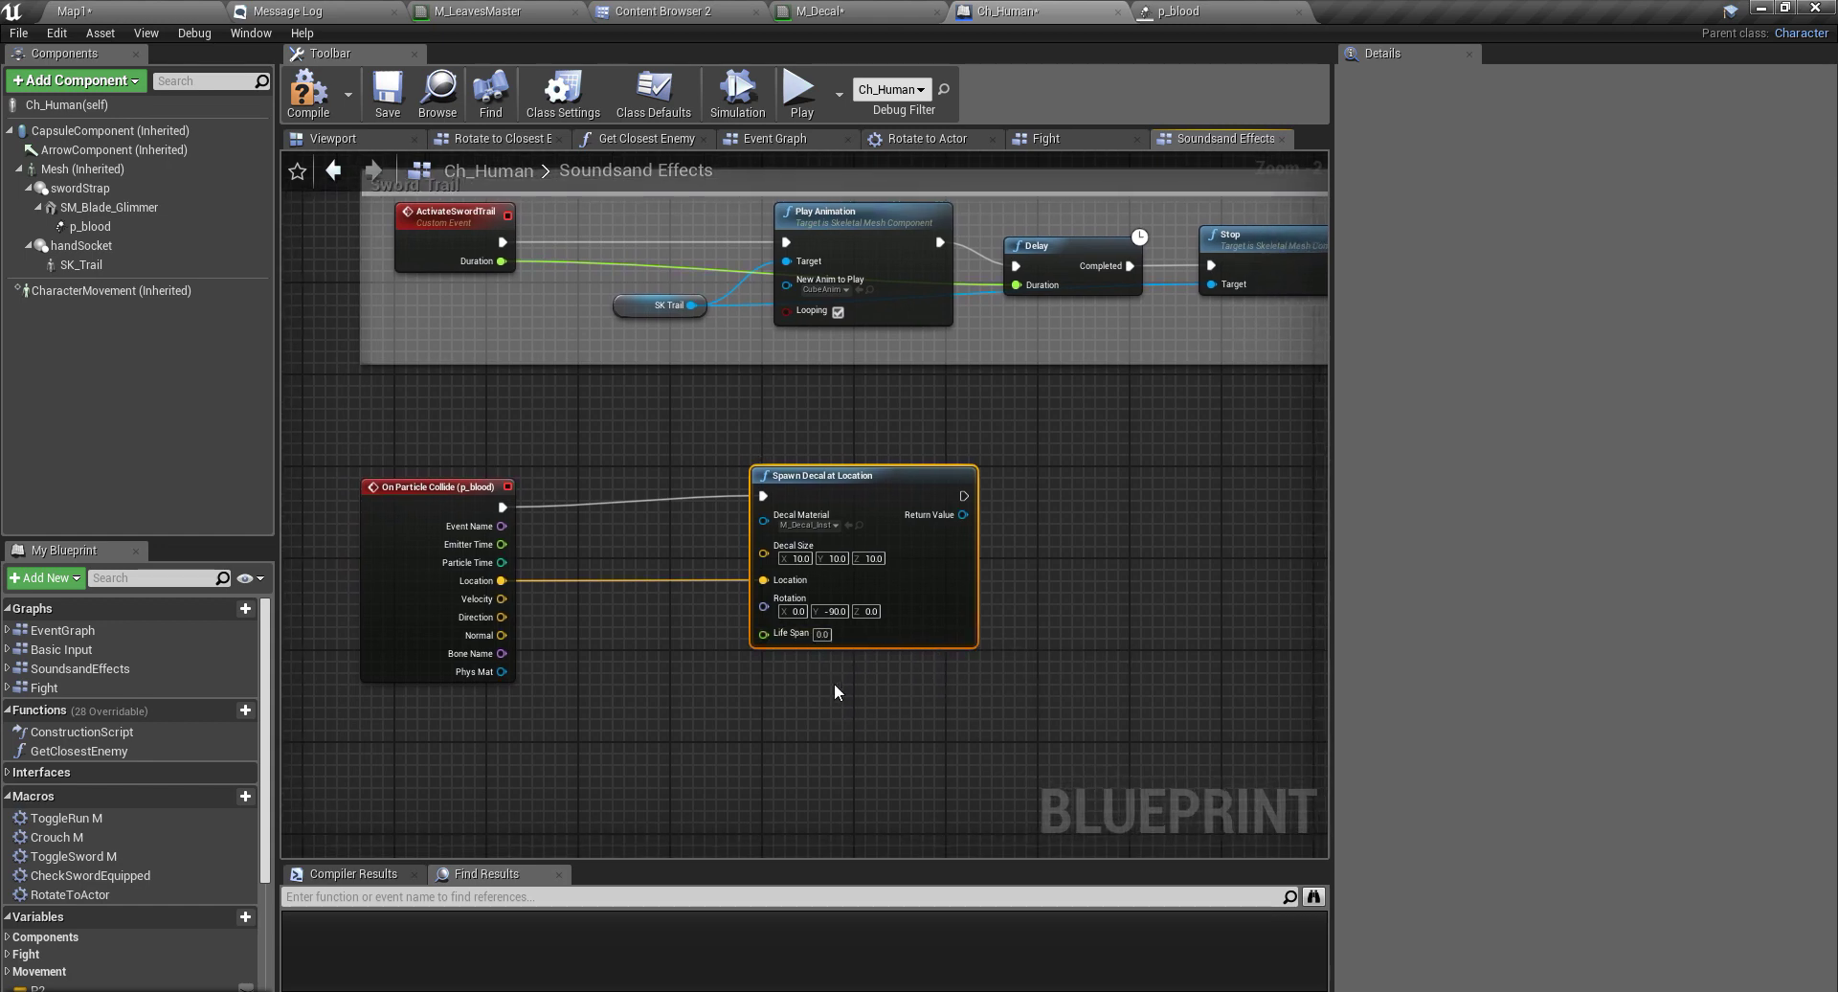
right_drag(788, 611, 865, 647)
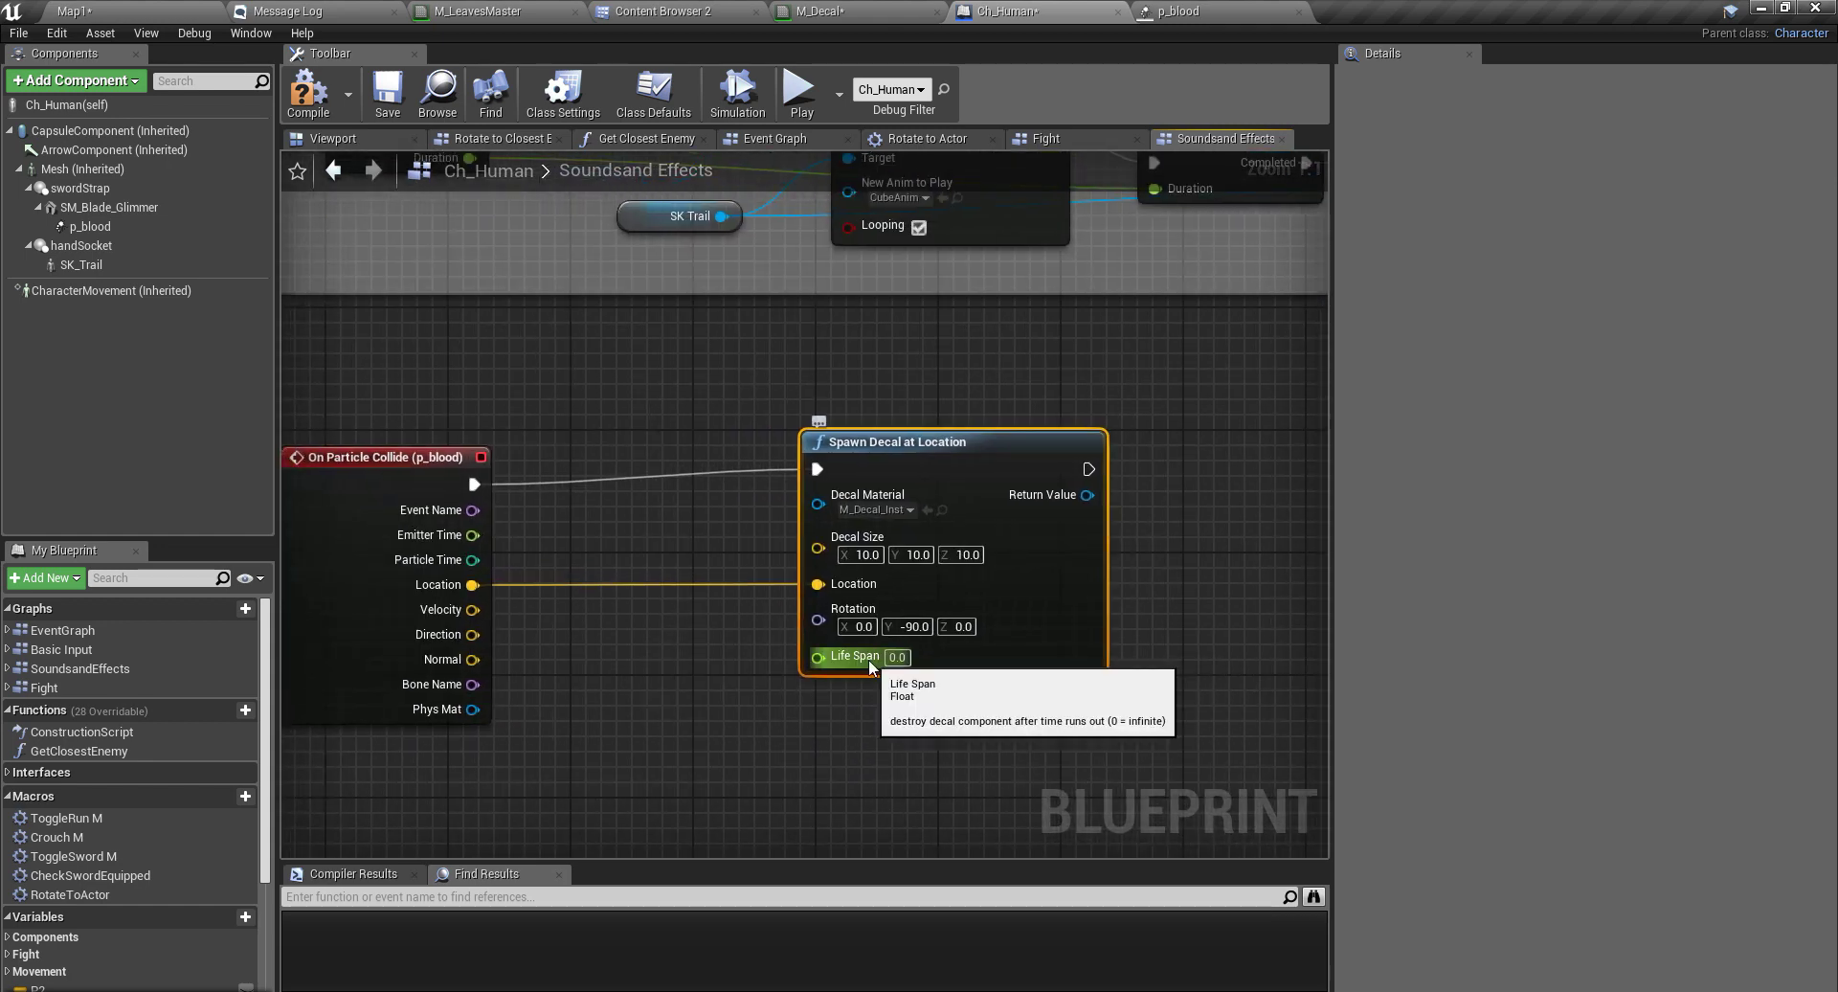
right_drag(868, 659, 932, 549)
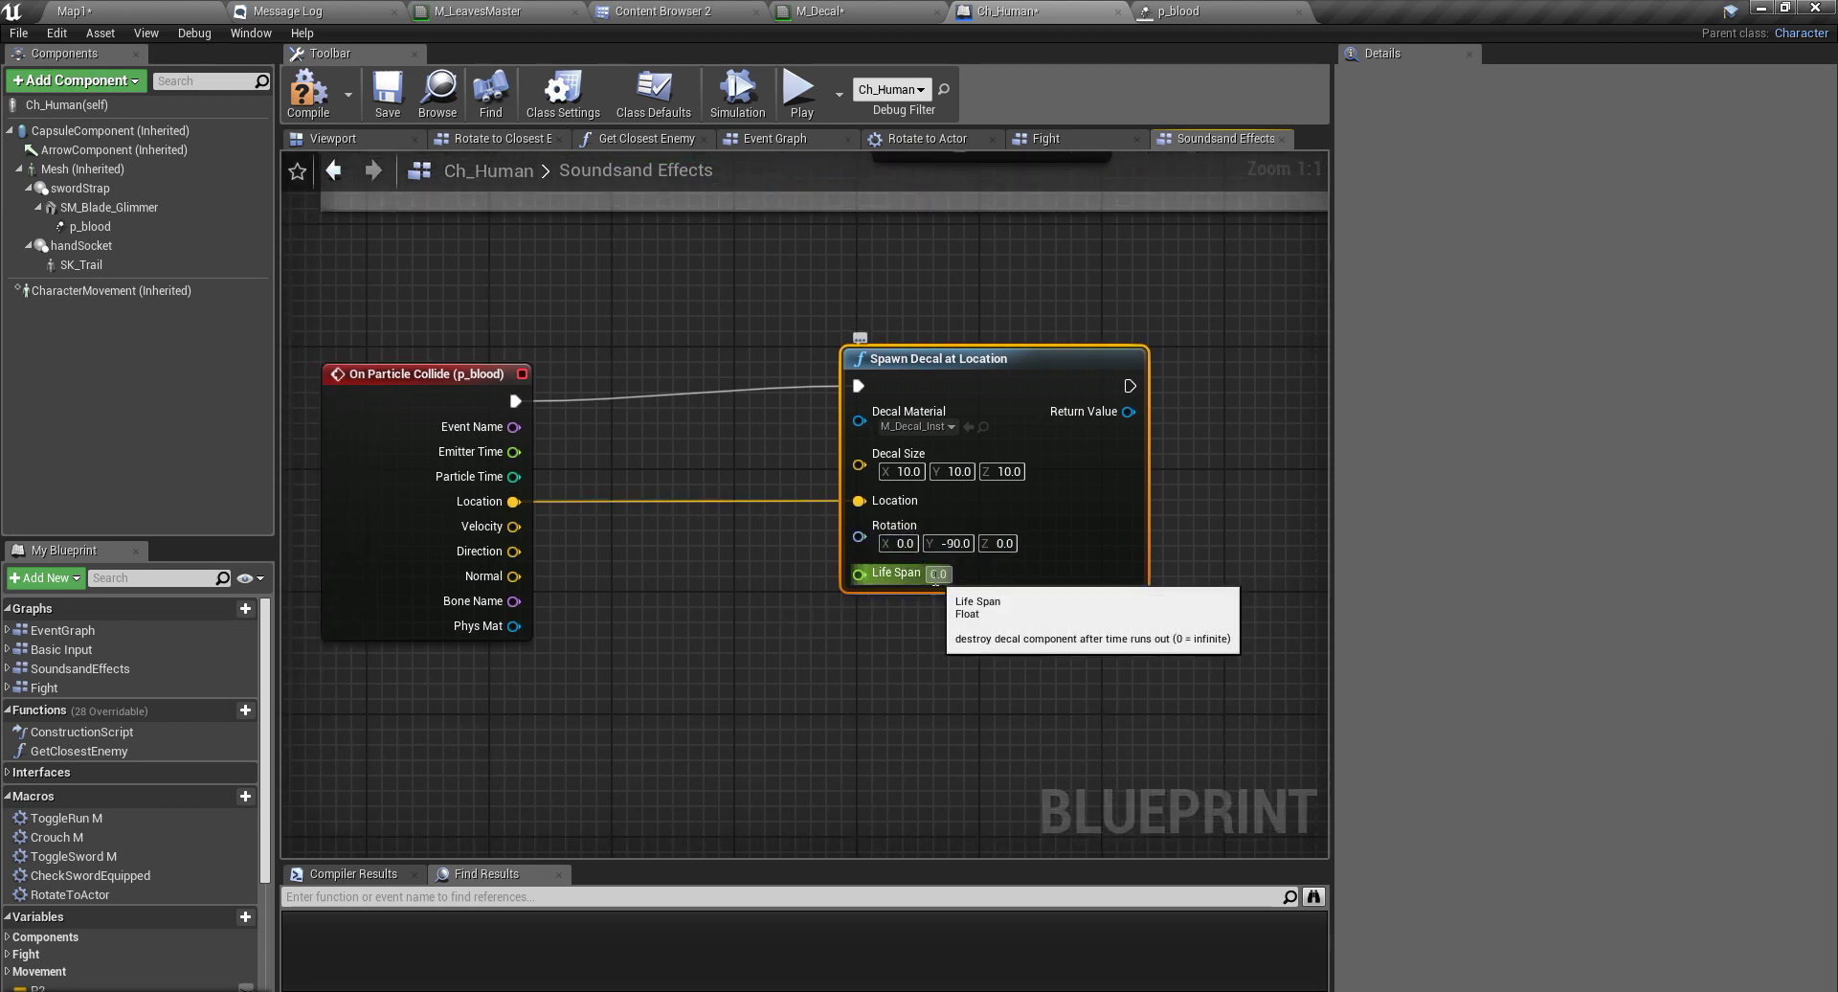
right_drag(863, 628, 867, 738)
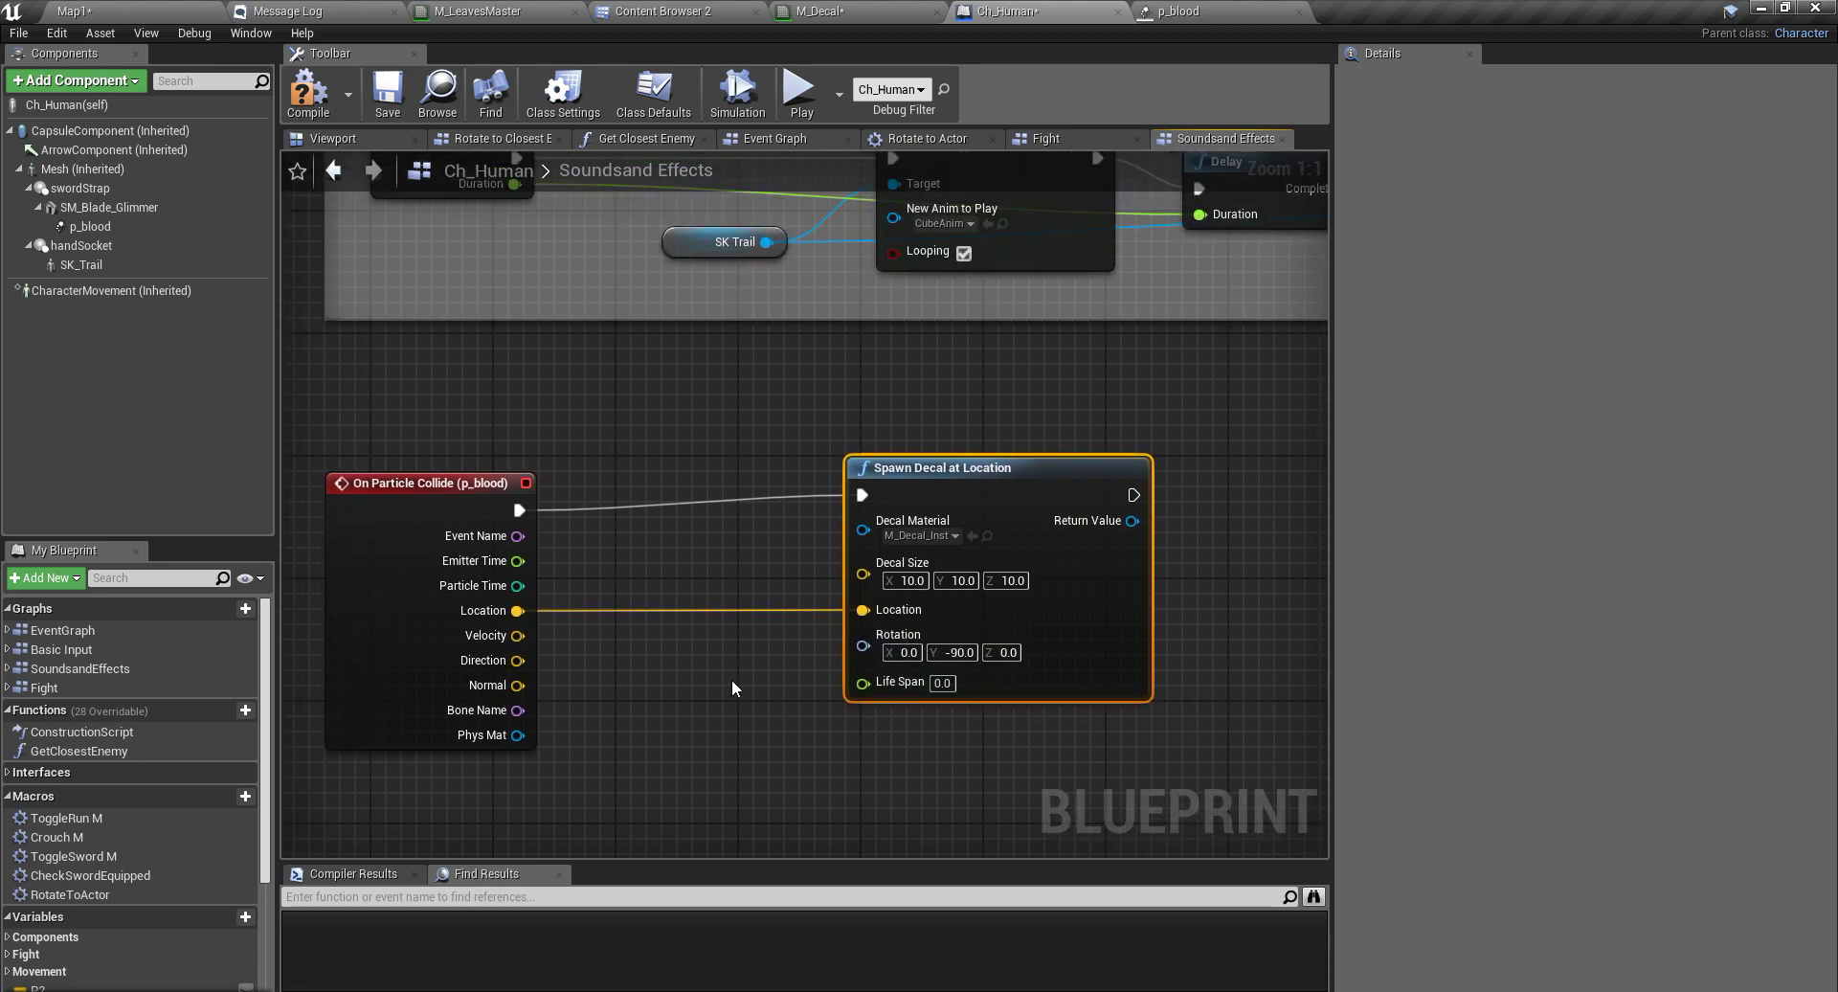
right_drag(703, 675, 745, 689)
scroll(710, 685, down, 1)
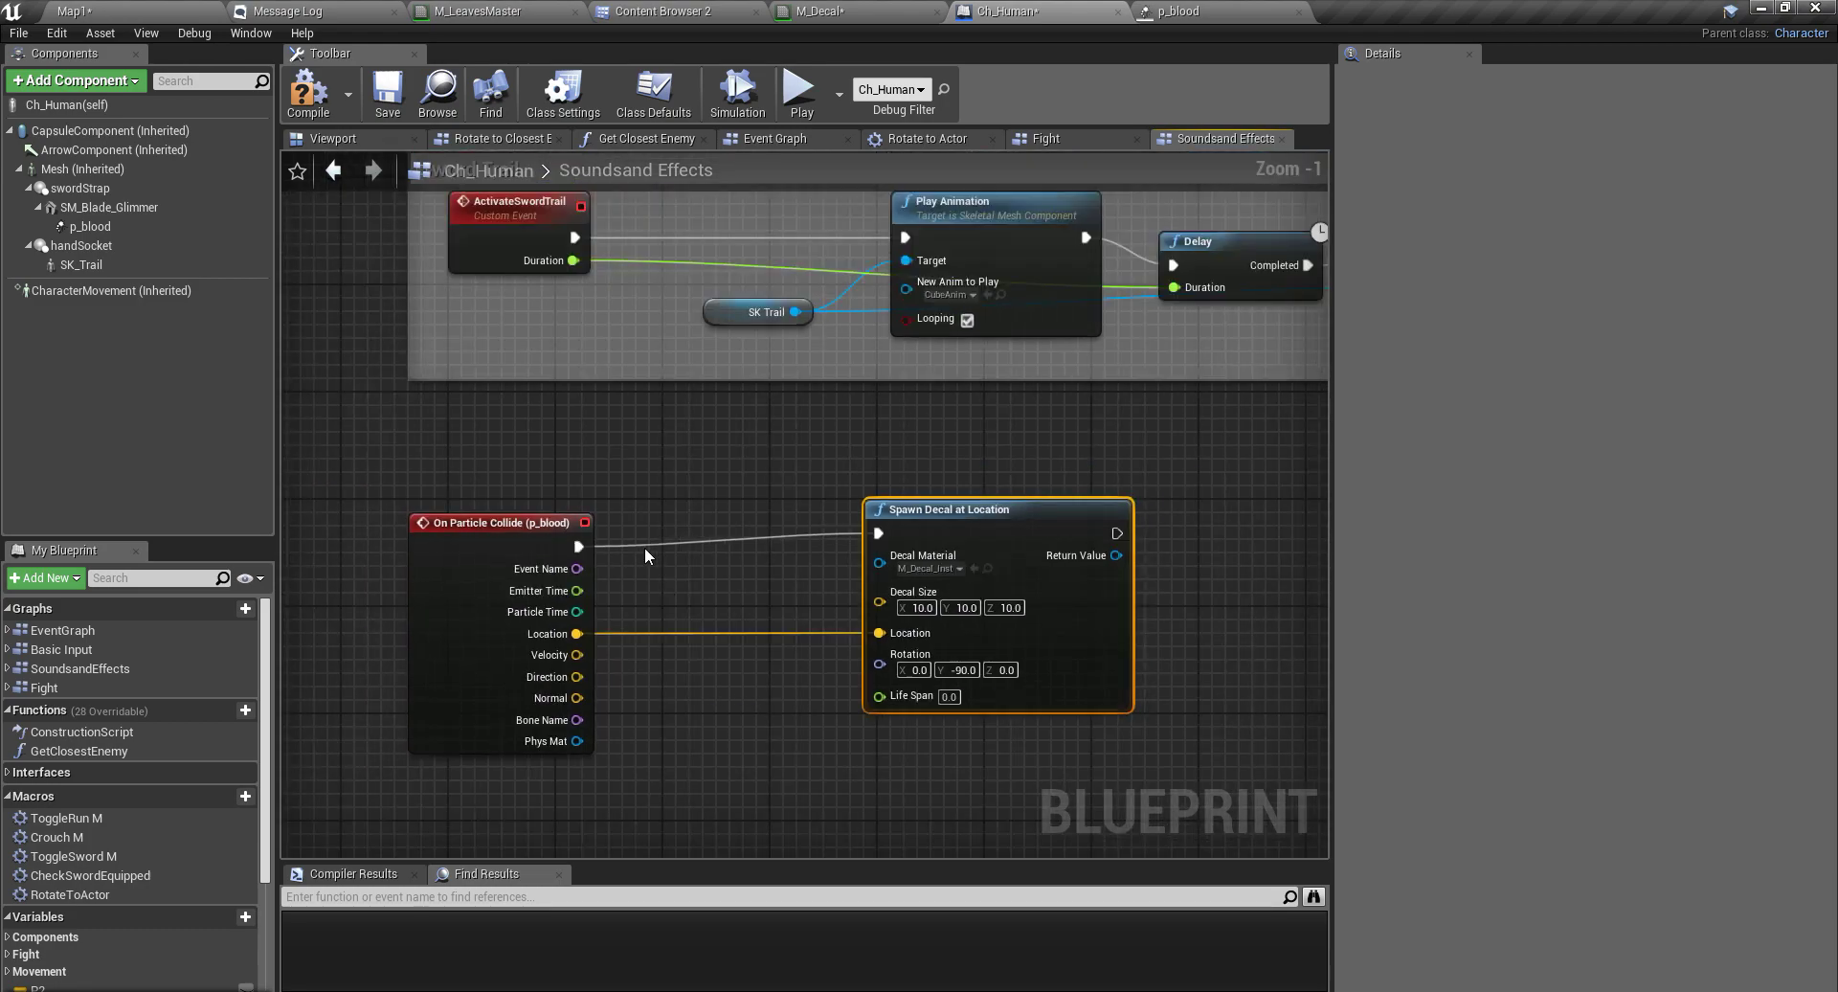
- Play-test Map1 in full screen, fight an enemy to check the blood decals on the ground, and end the session
click(72, 11)
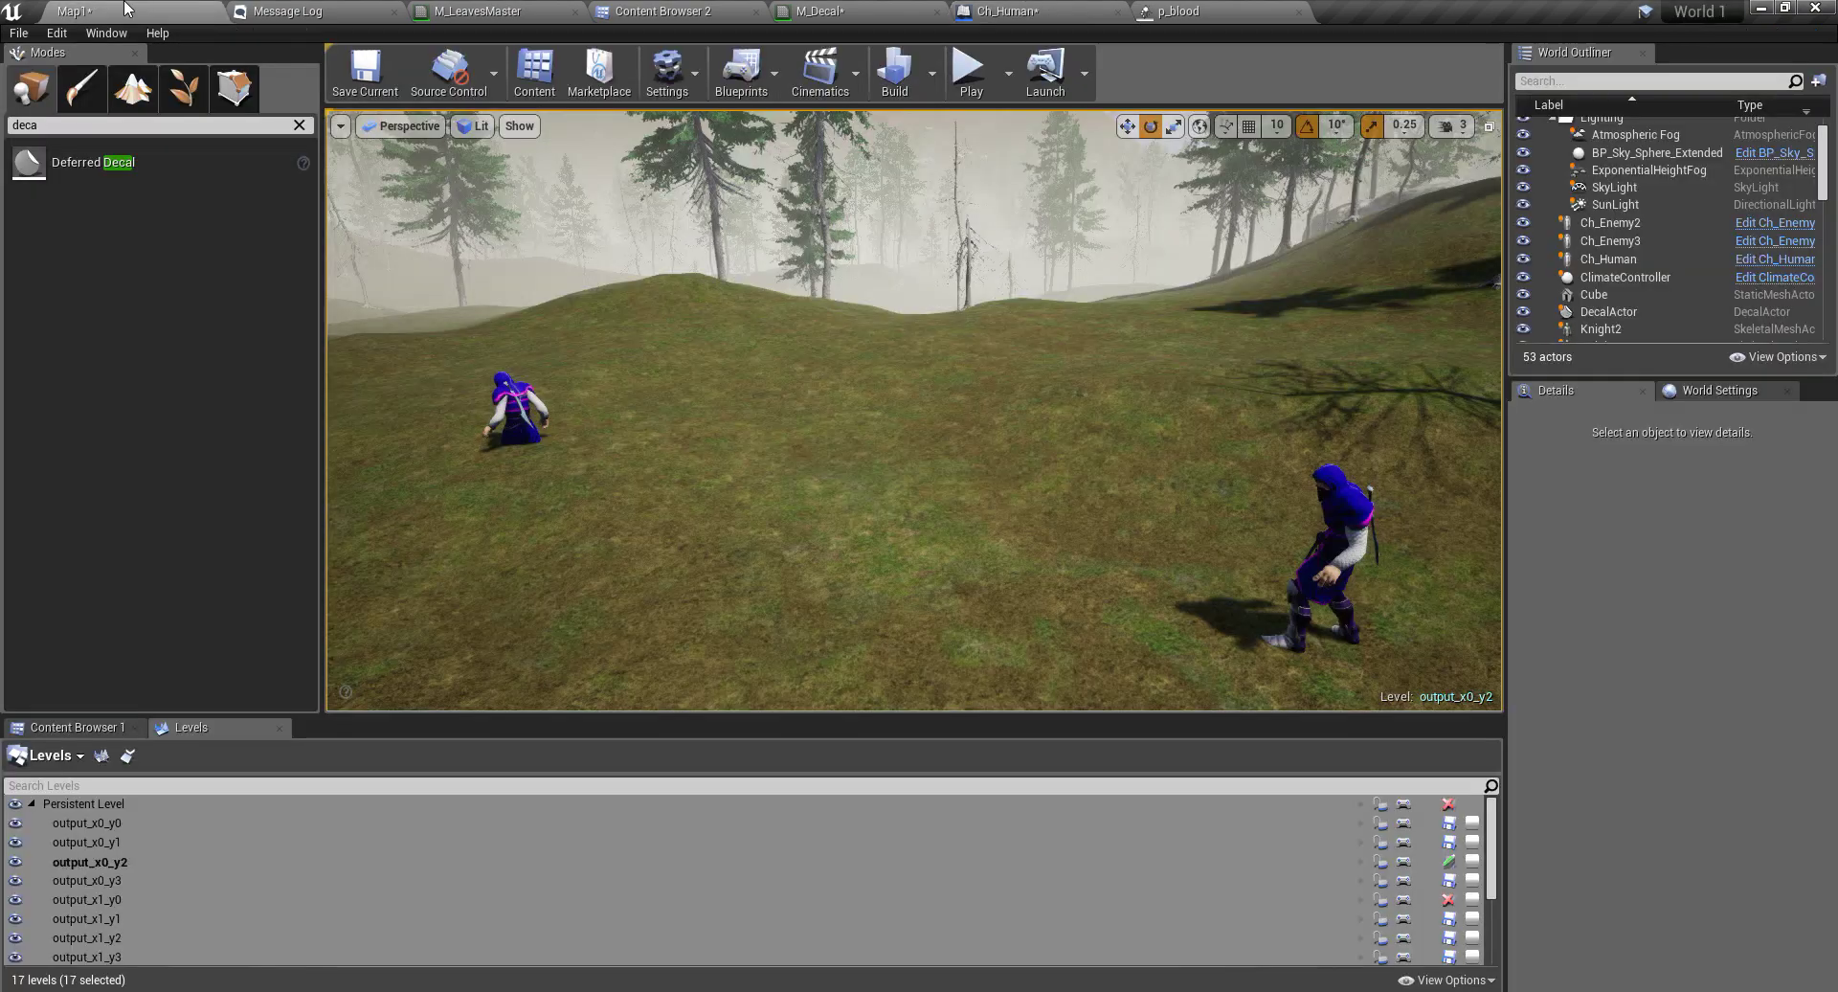
right_drag(765, 401, 871, 419)
key(F11)
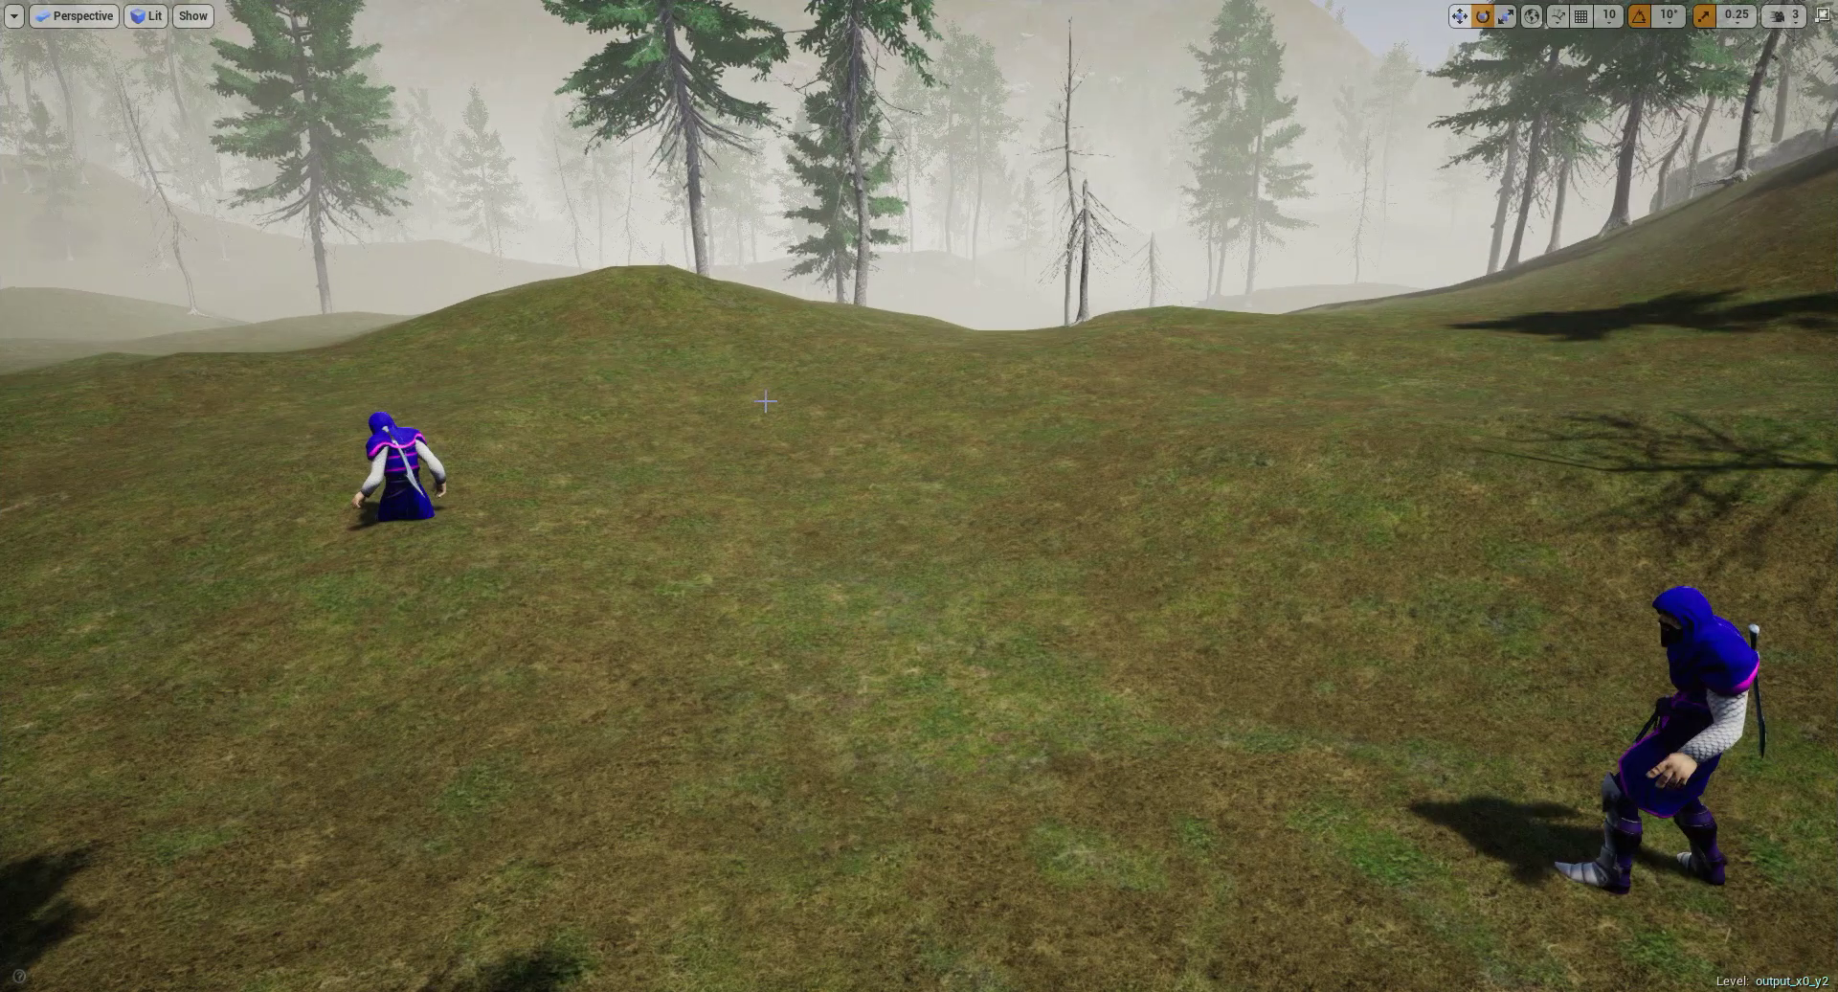
key(alt+p)
click(767, 401)
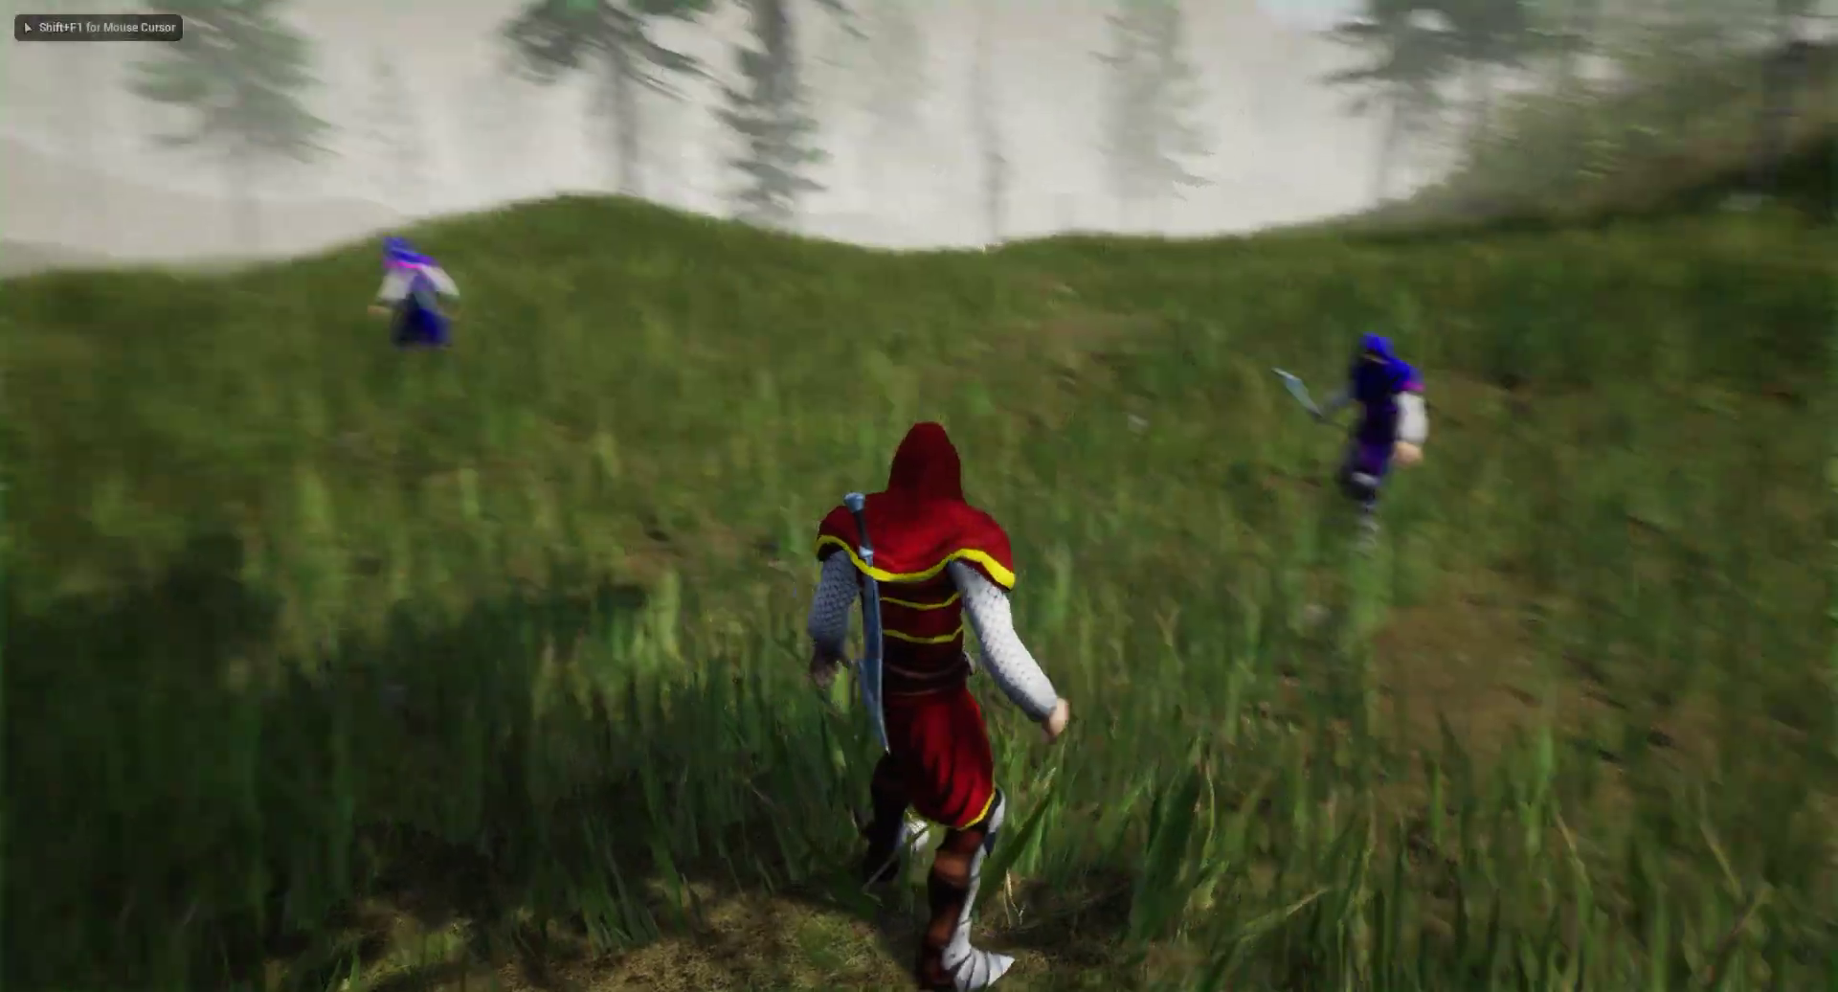
key(w)
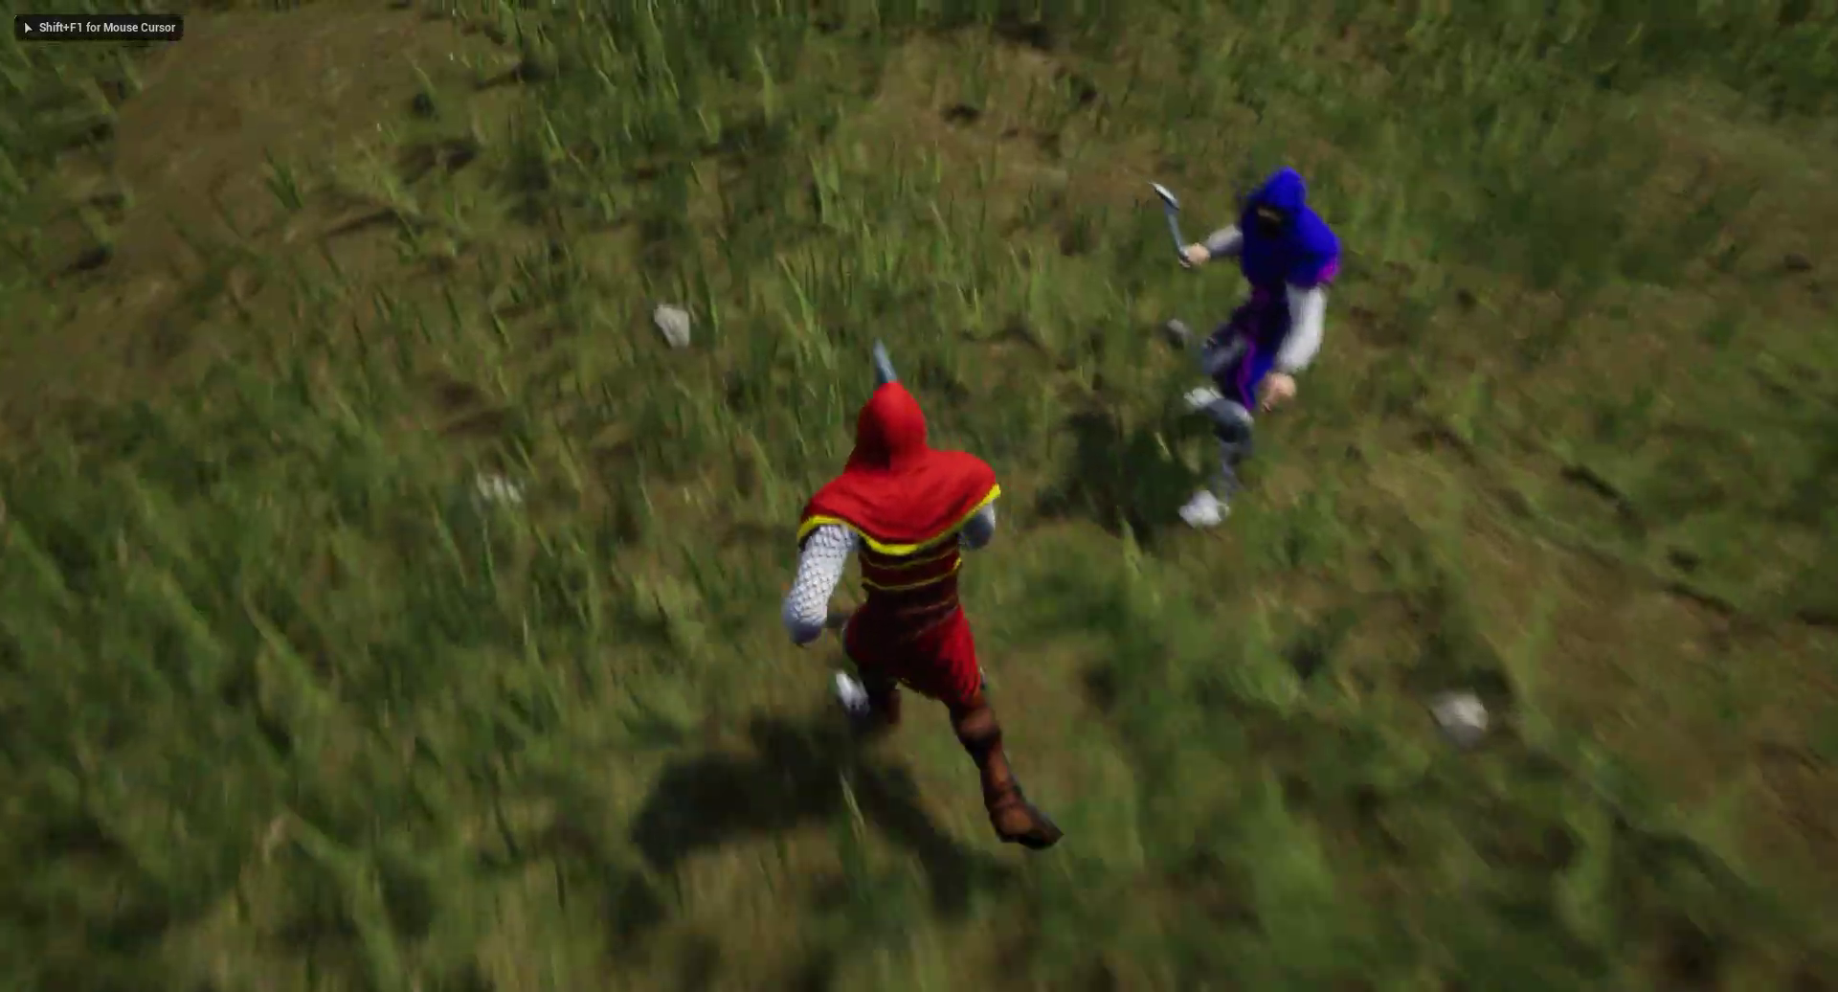
click(918, 496)
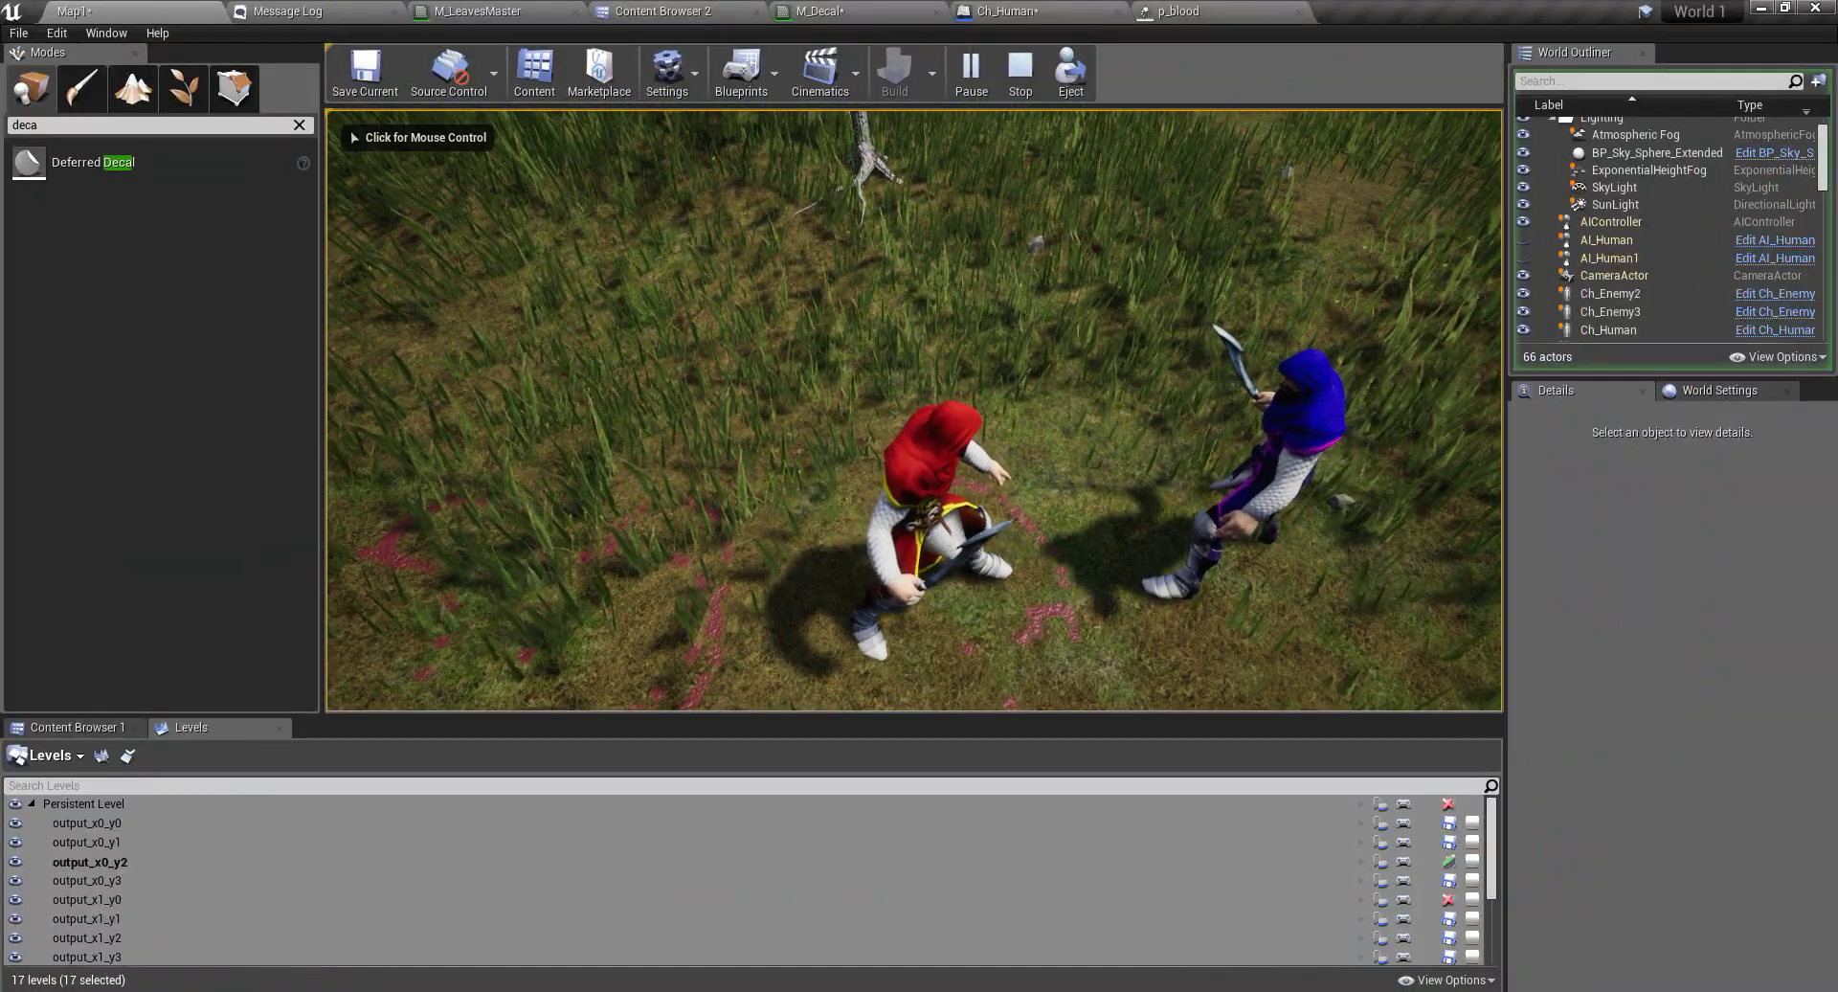
key(Escape)
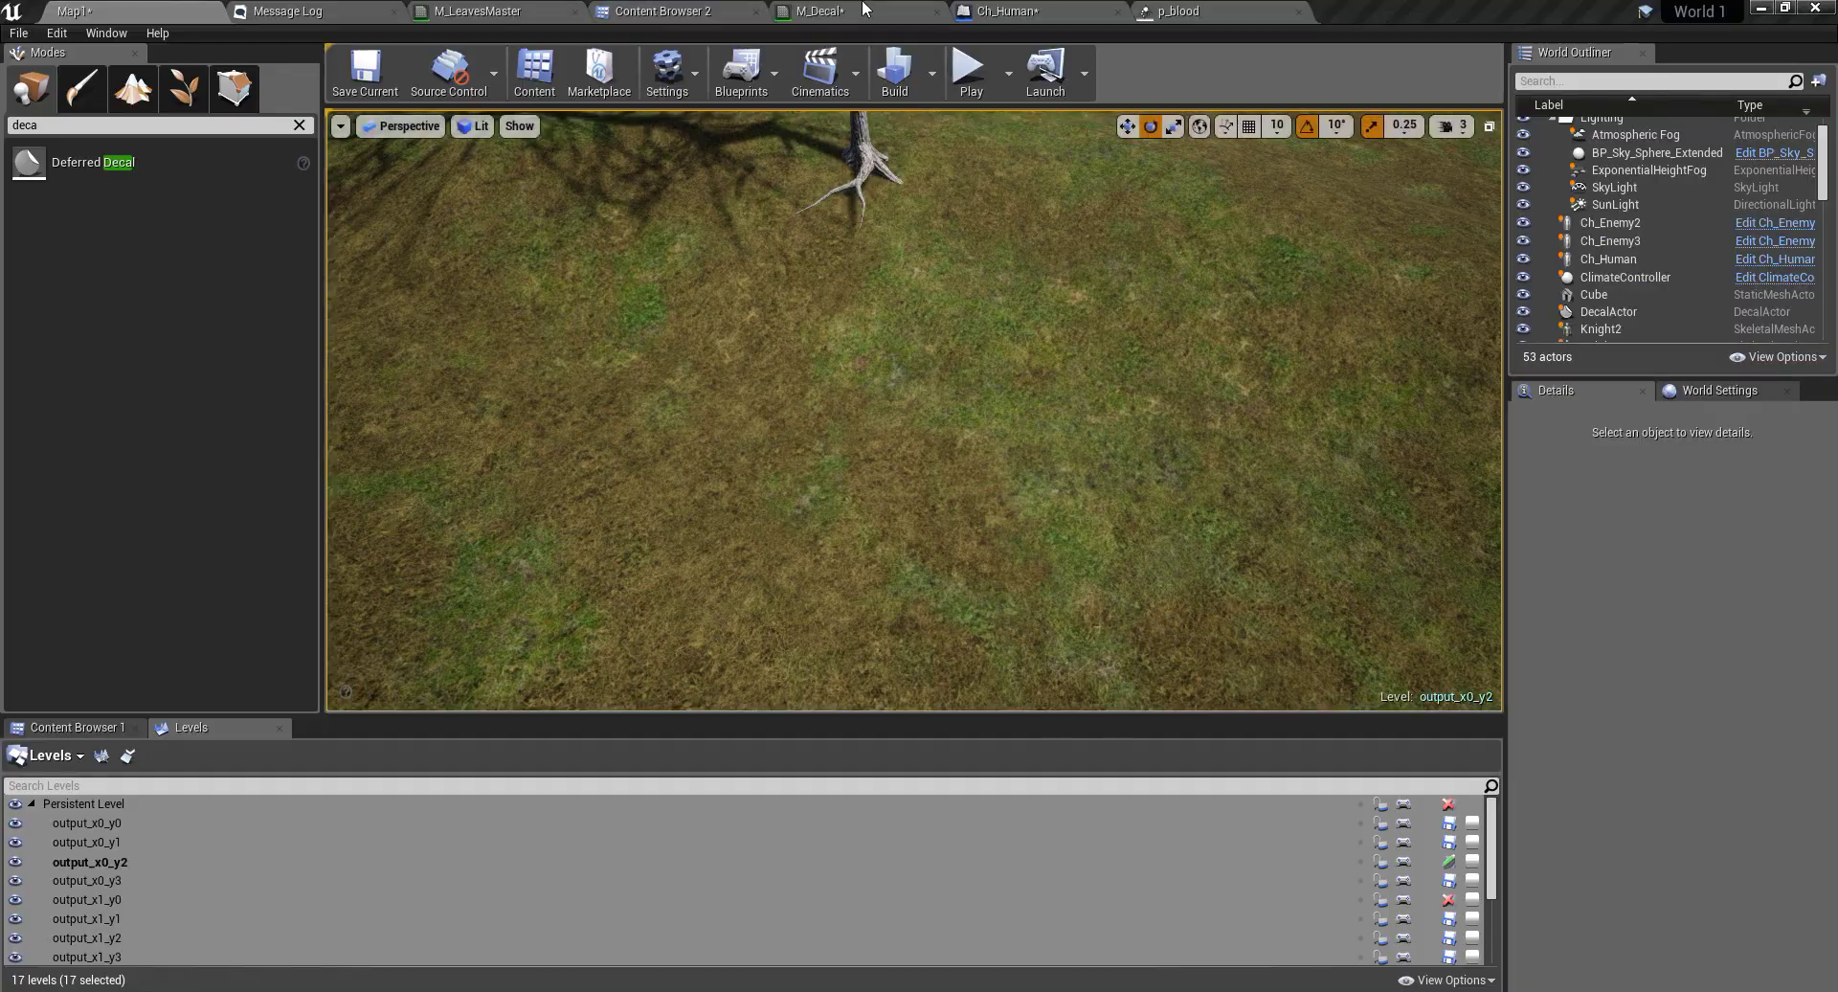
- Locate M_Decal_Inst from the M_Decal material and brighten its Base Color to a red with value 0.760417
click(861, 8)
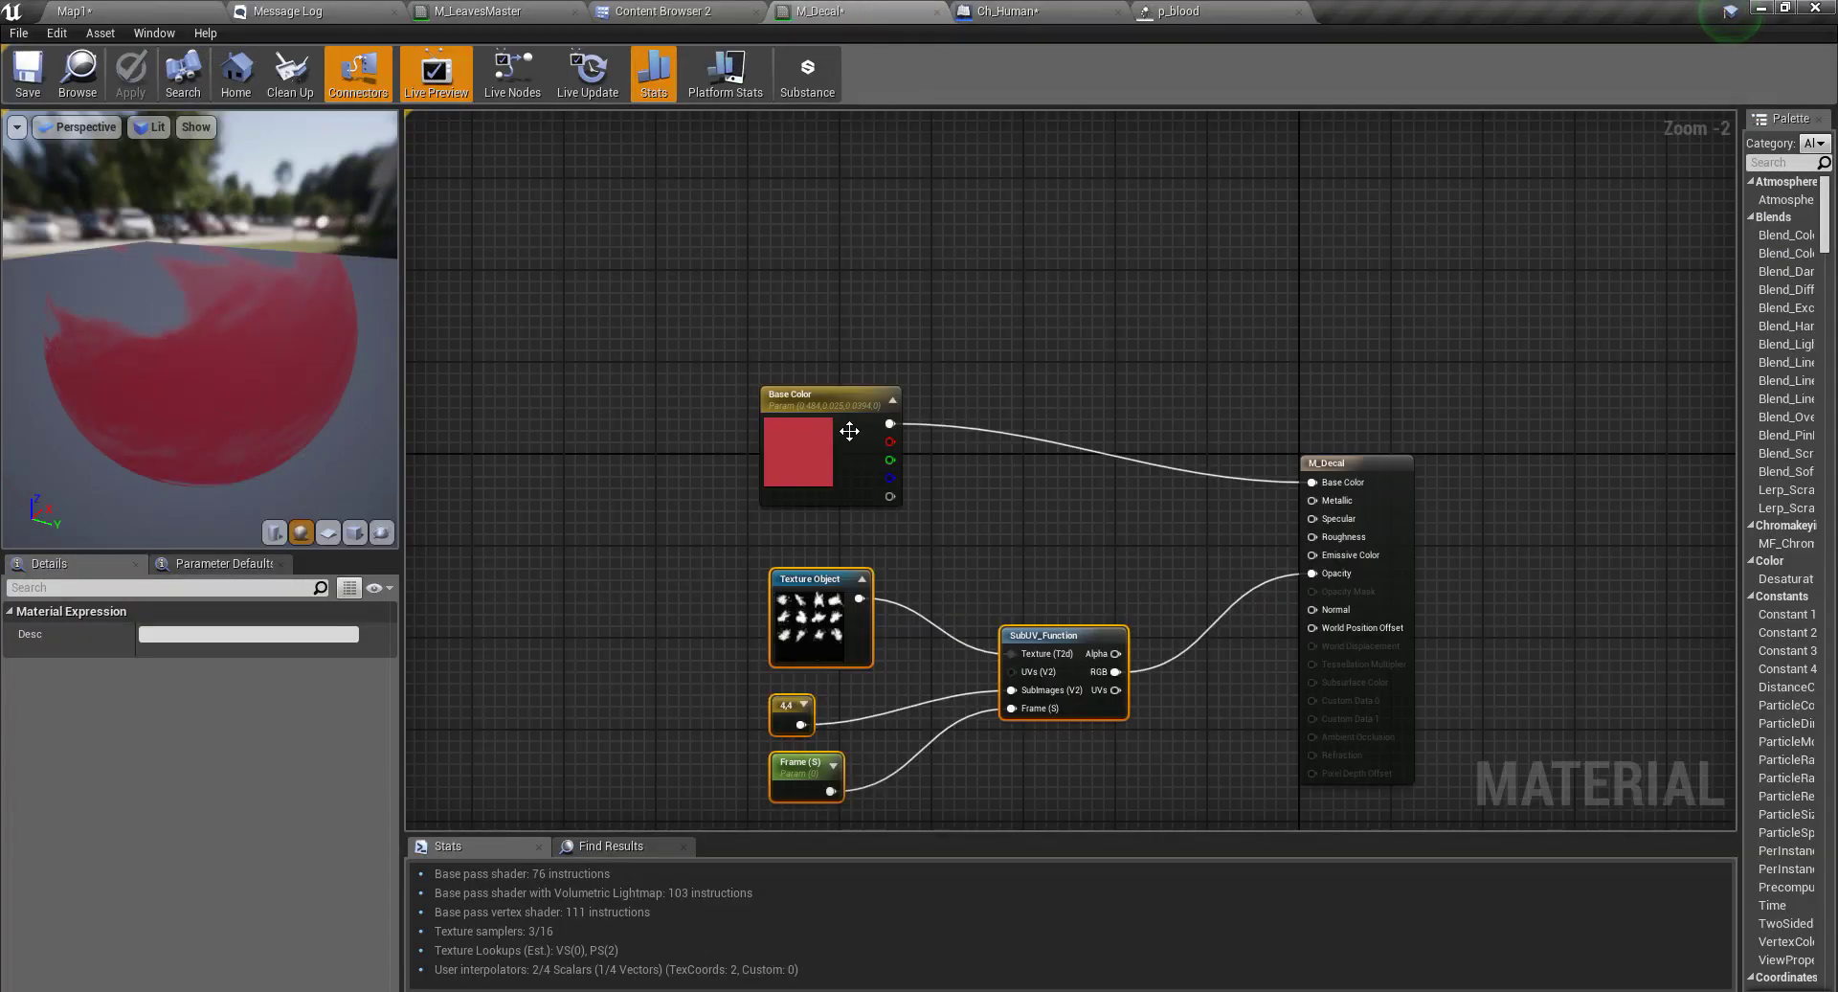
click(77, 73)
click(686, 132)
double_click(685, 131)
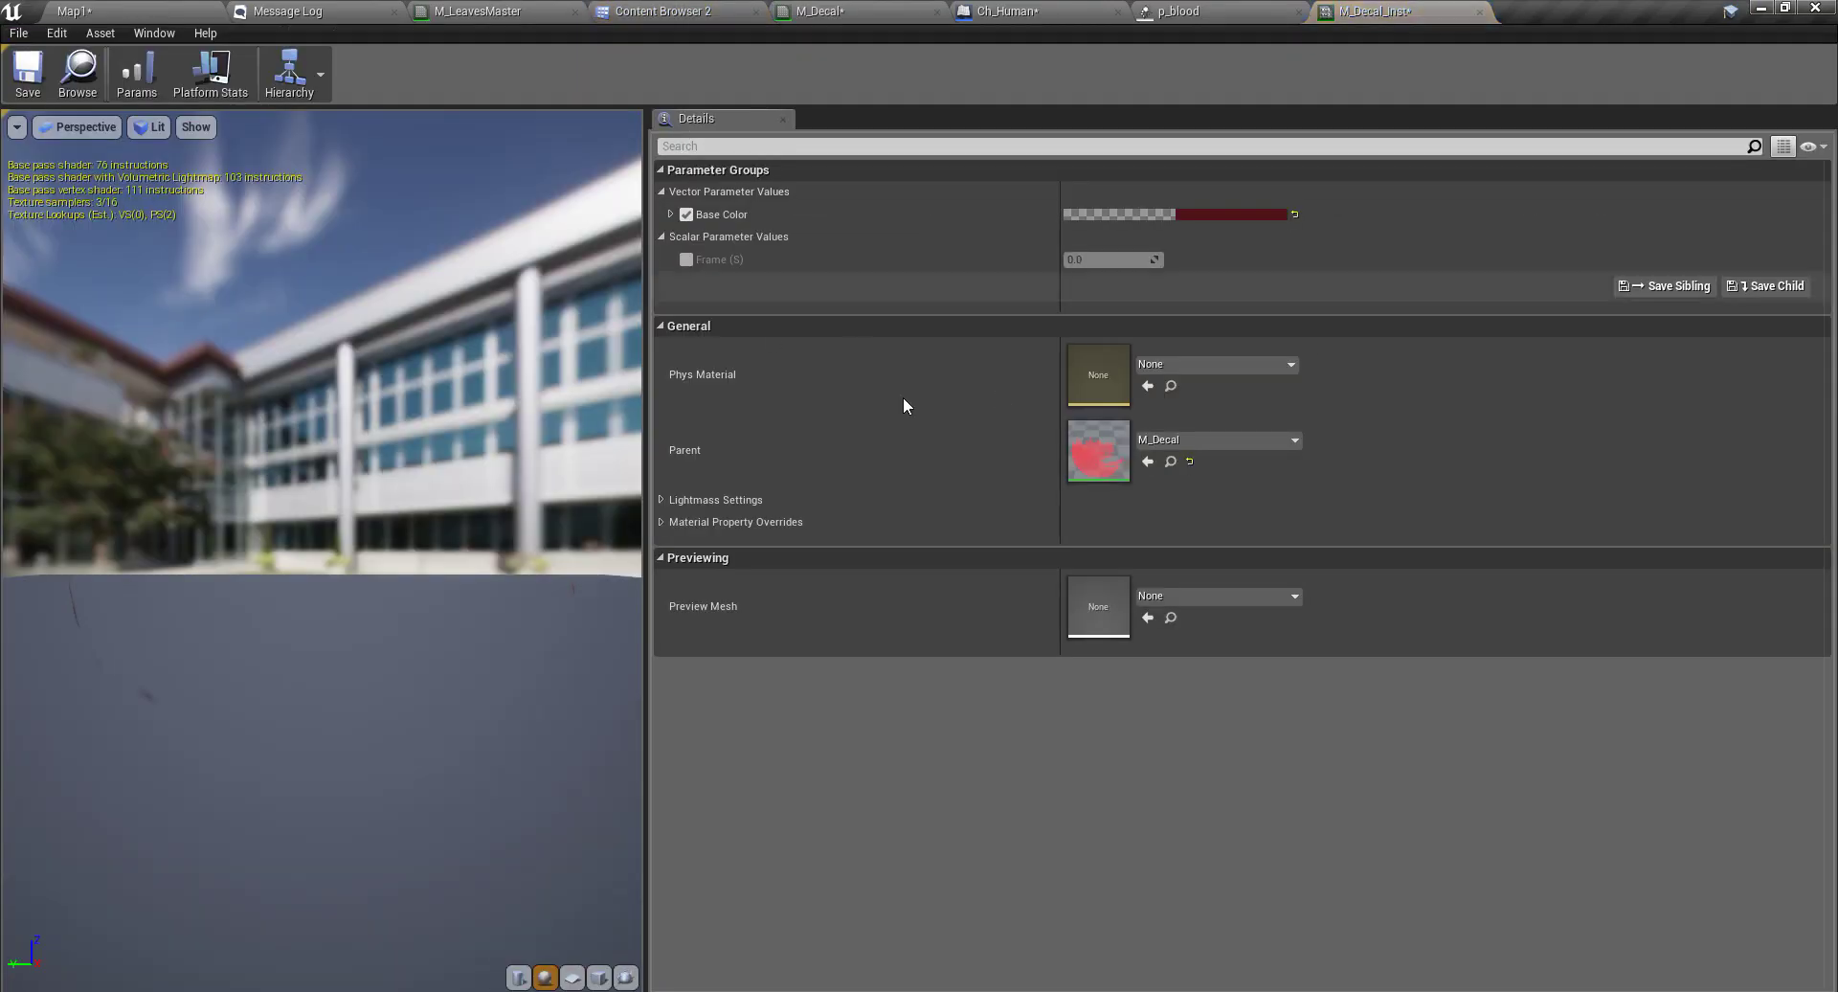
click(1216, 213)
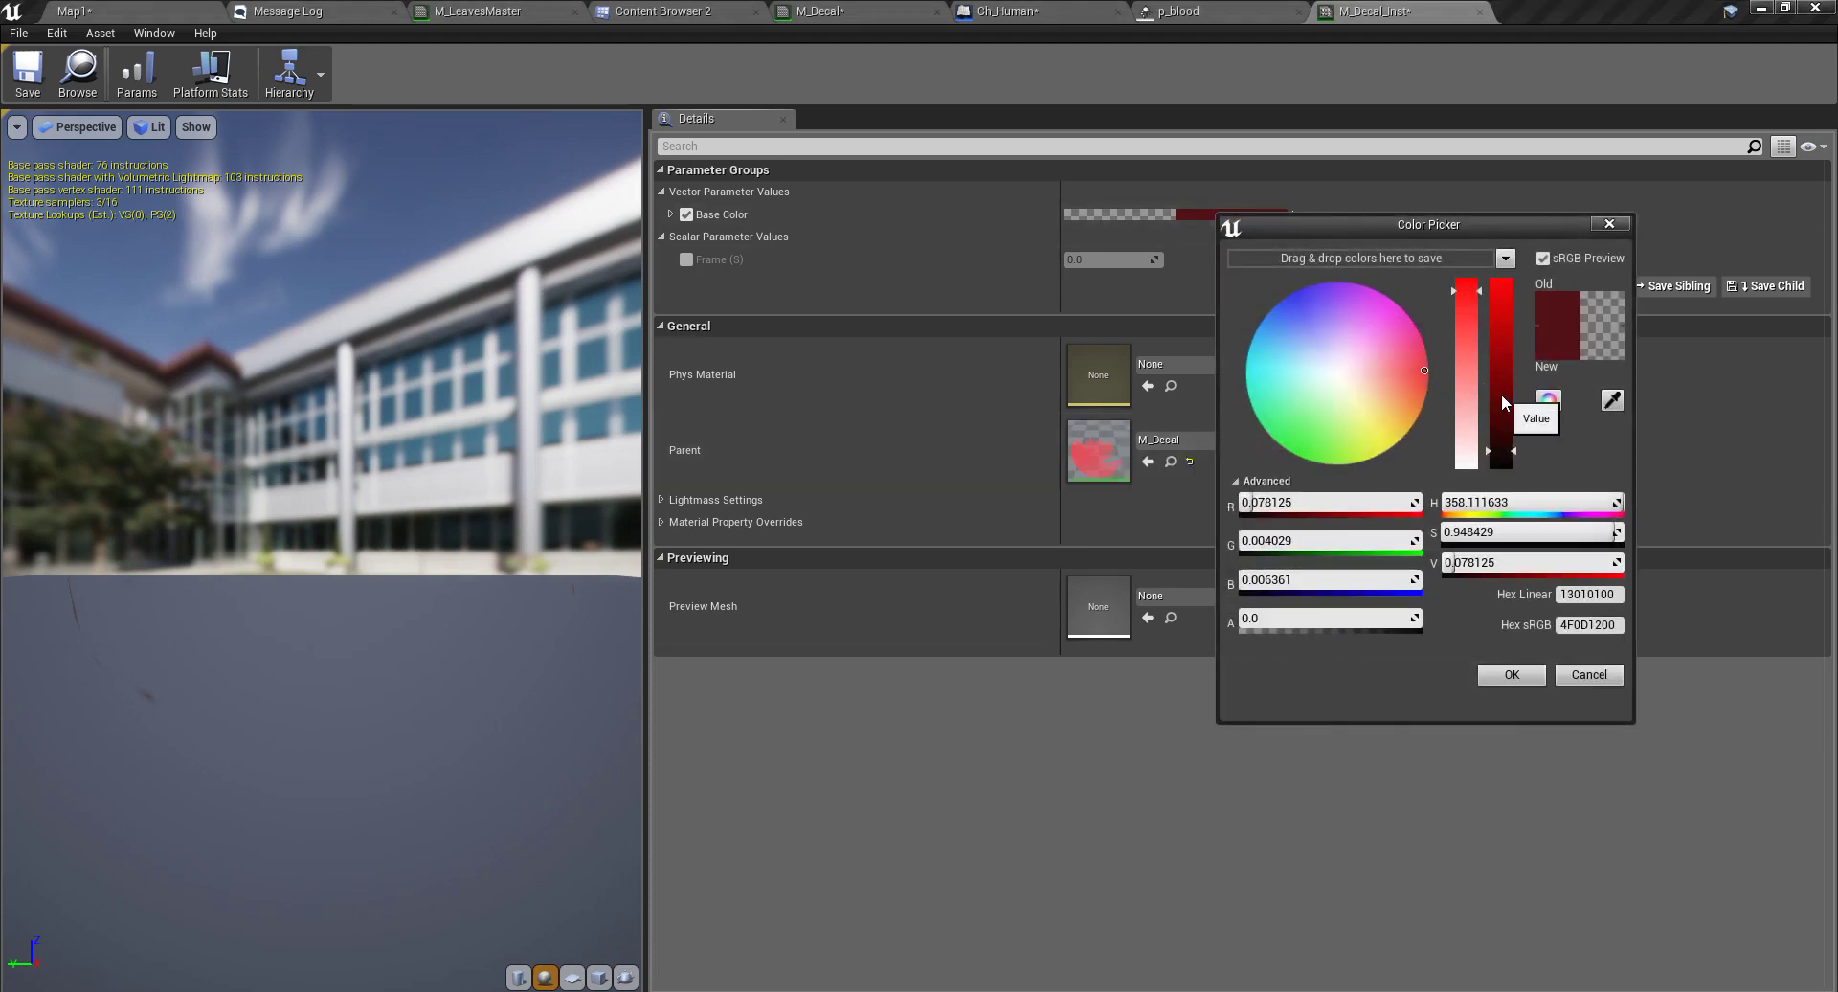
drag(1501, 393, 1501, 325)
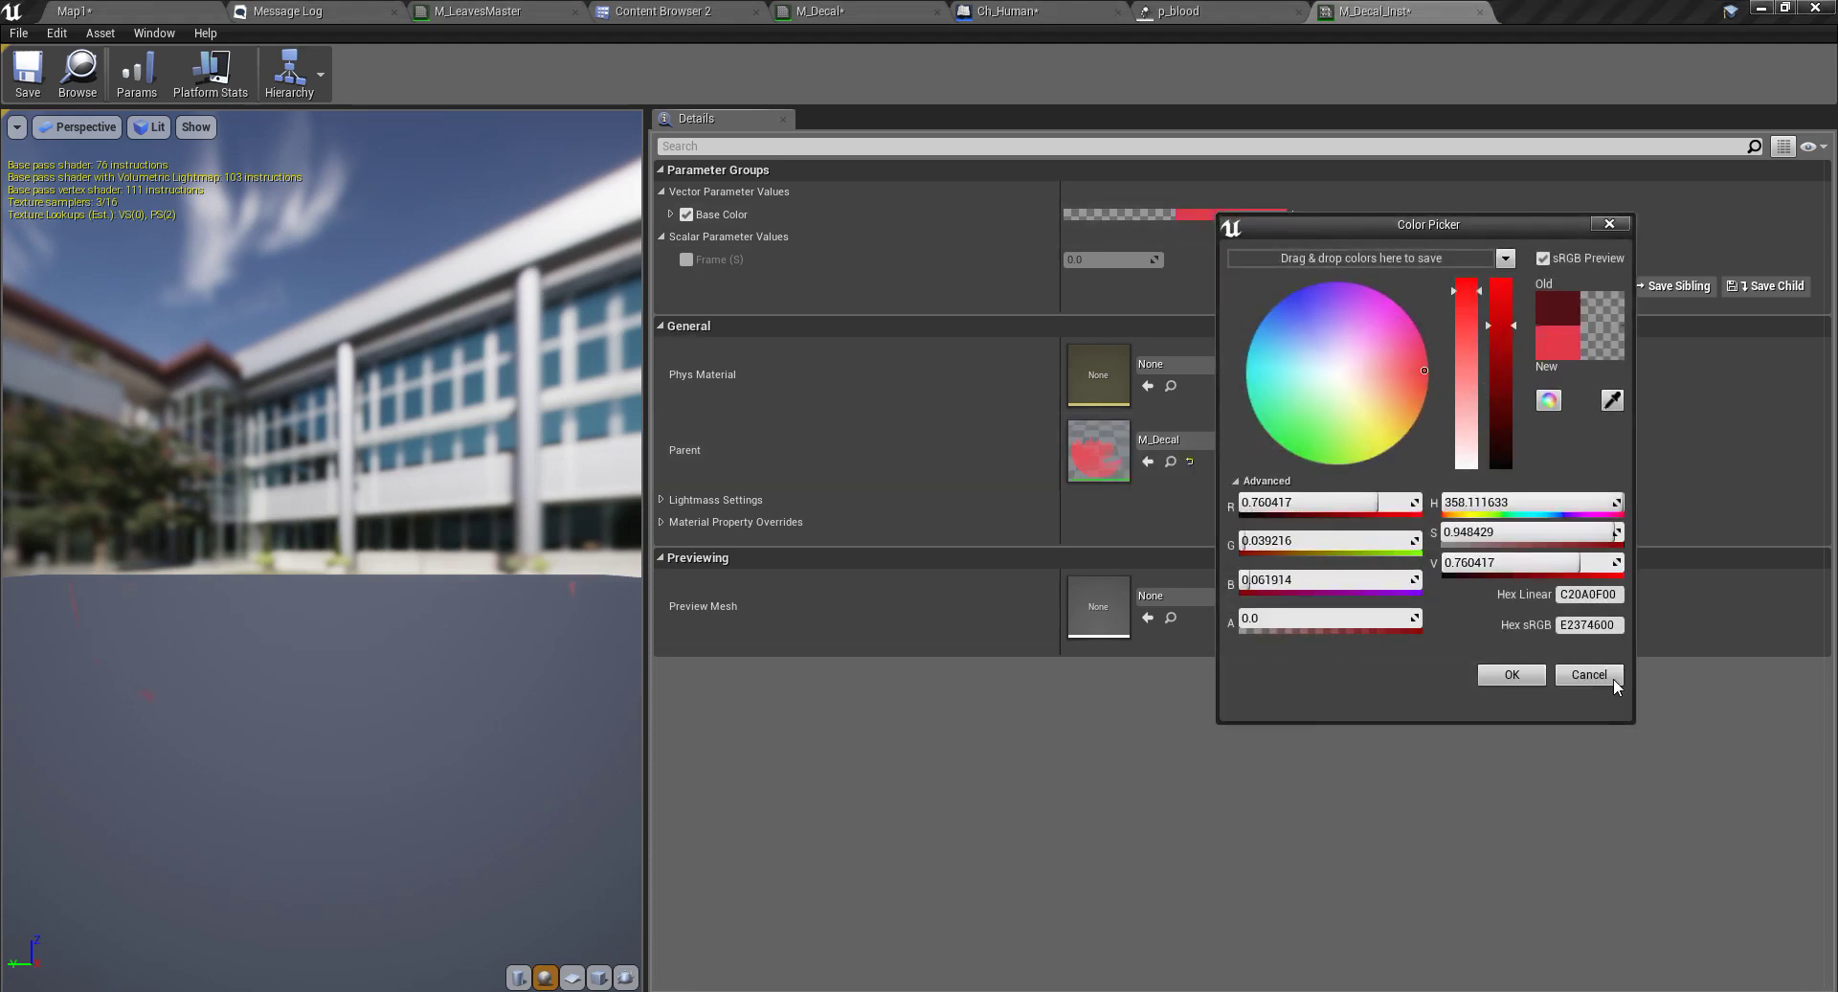
click(1512, 674)
- Run another full-screen play test of Map1 to check the brighter blood decals during combat, and stop it
click(95, 10)
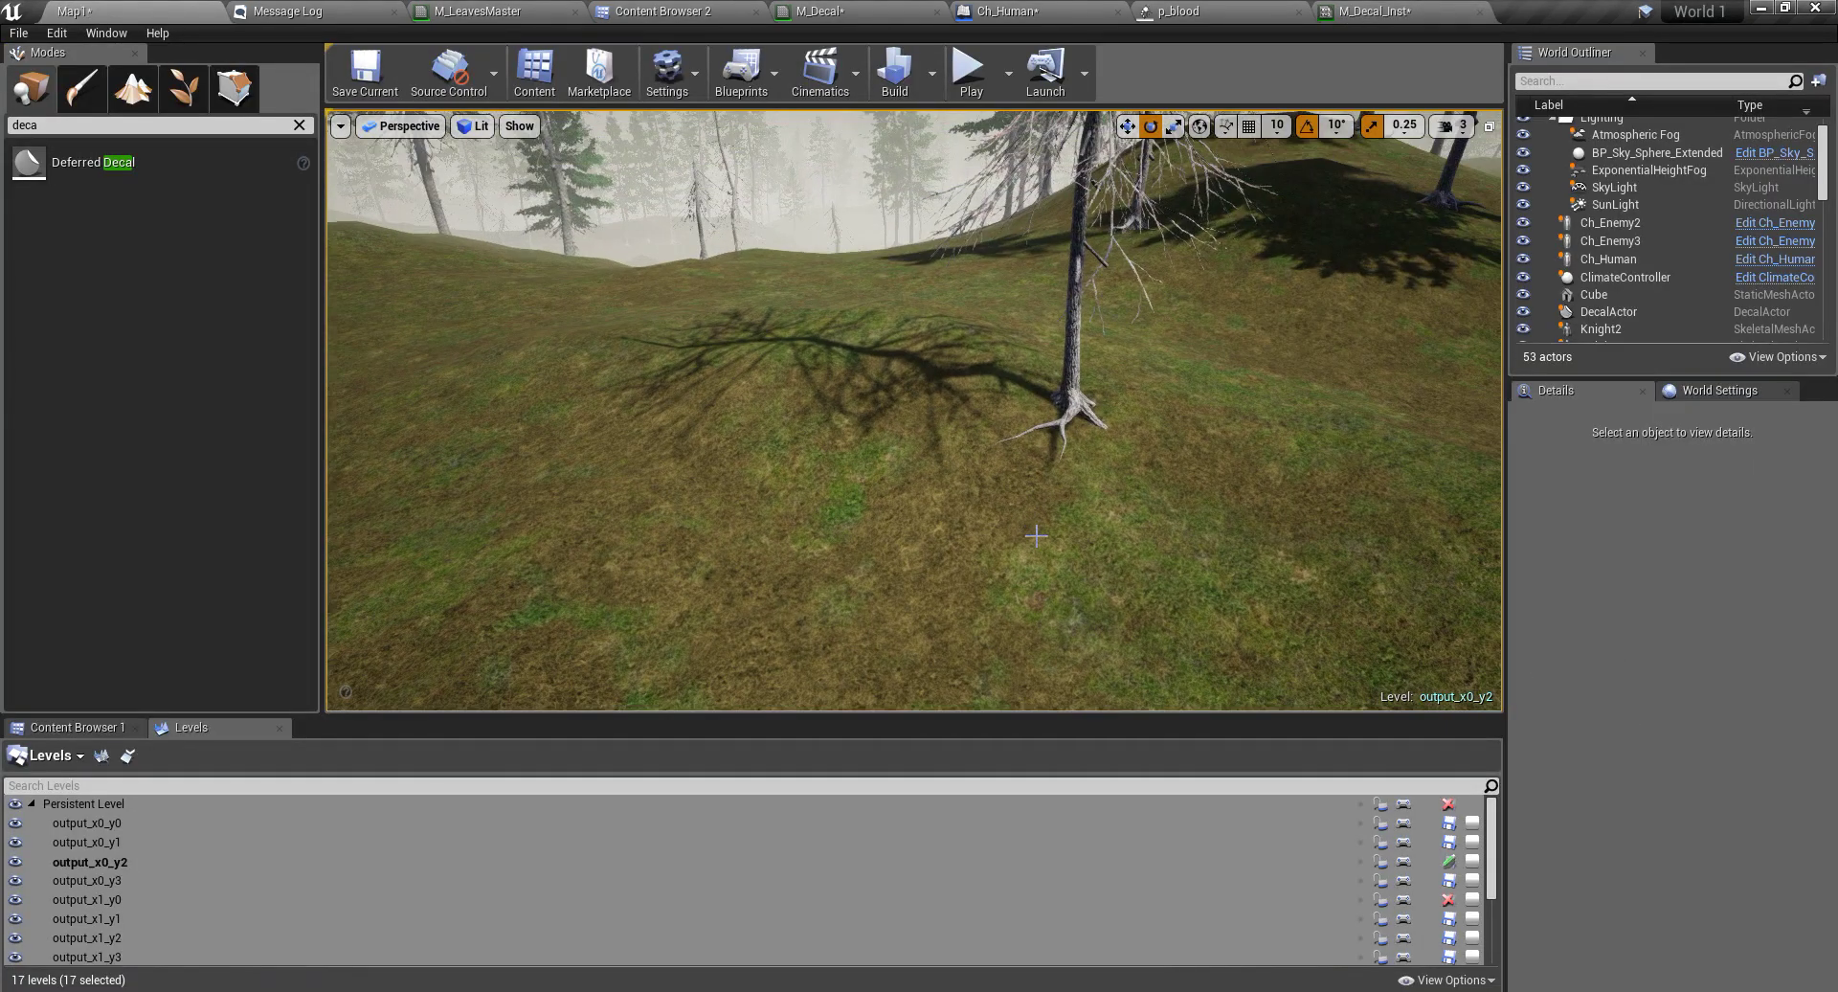
key(F11)
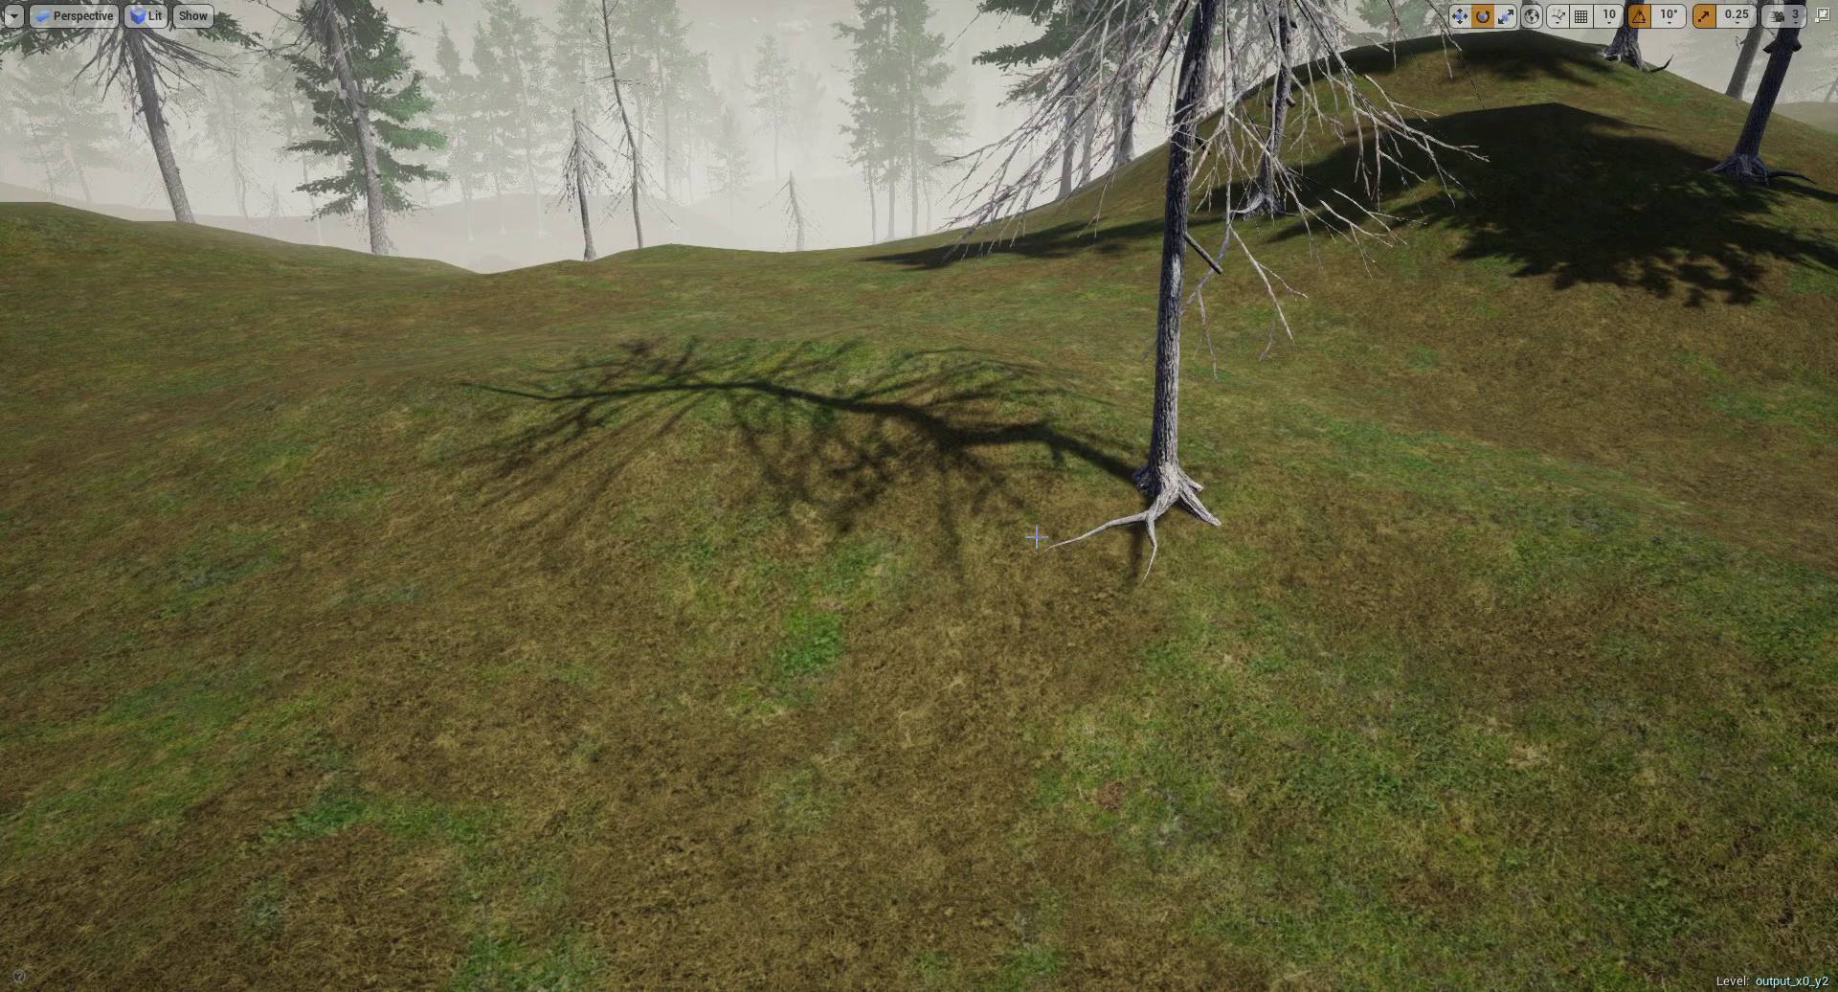
key(alt+p)
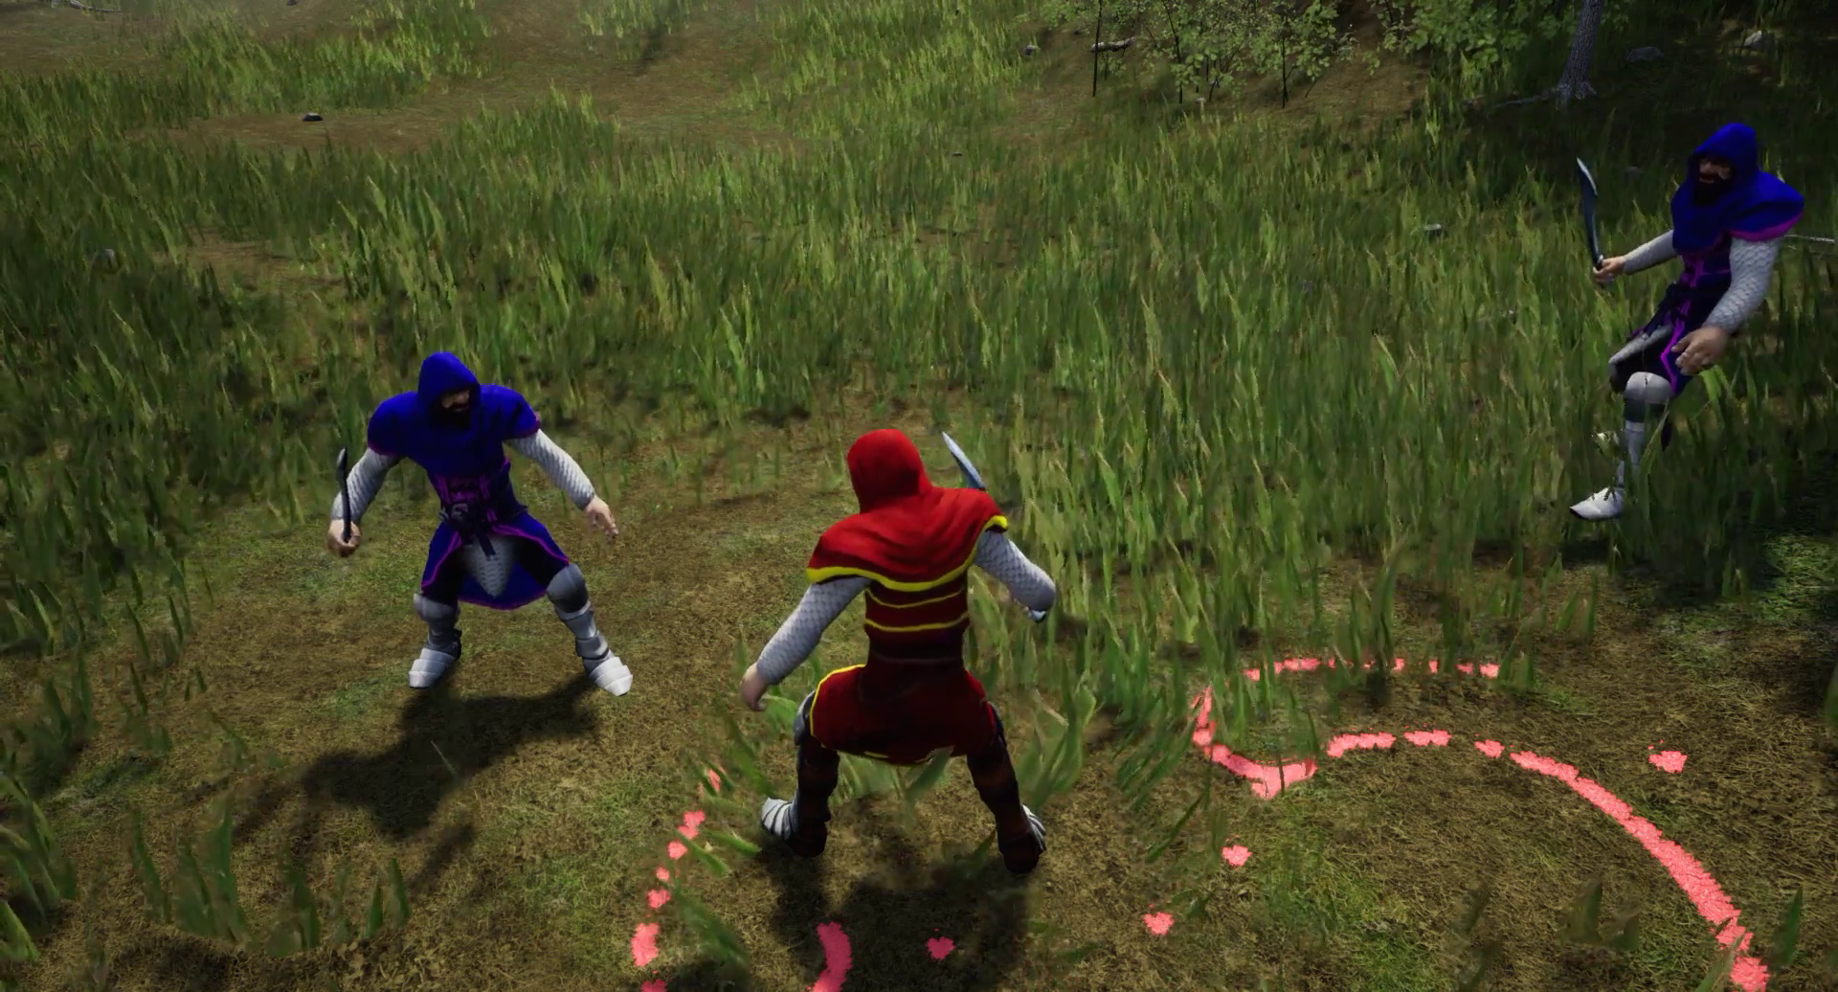
key(F11)
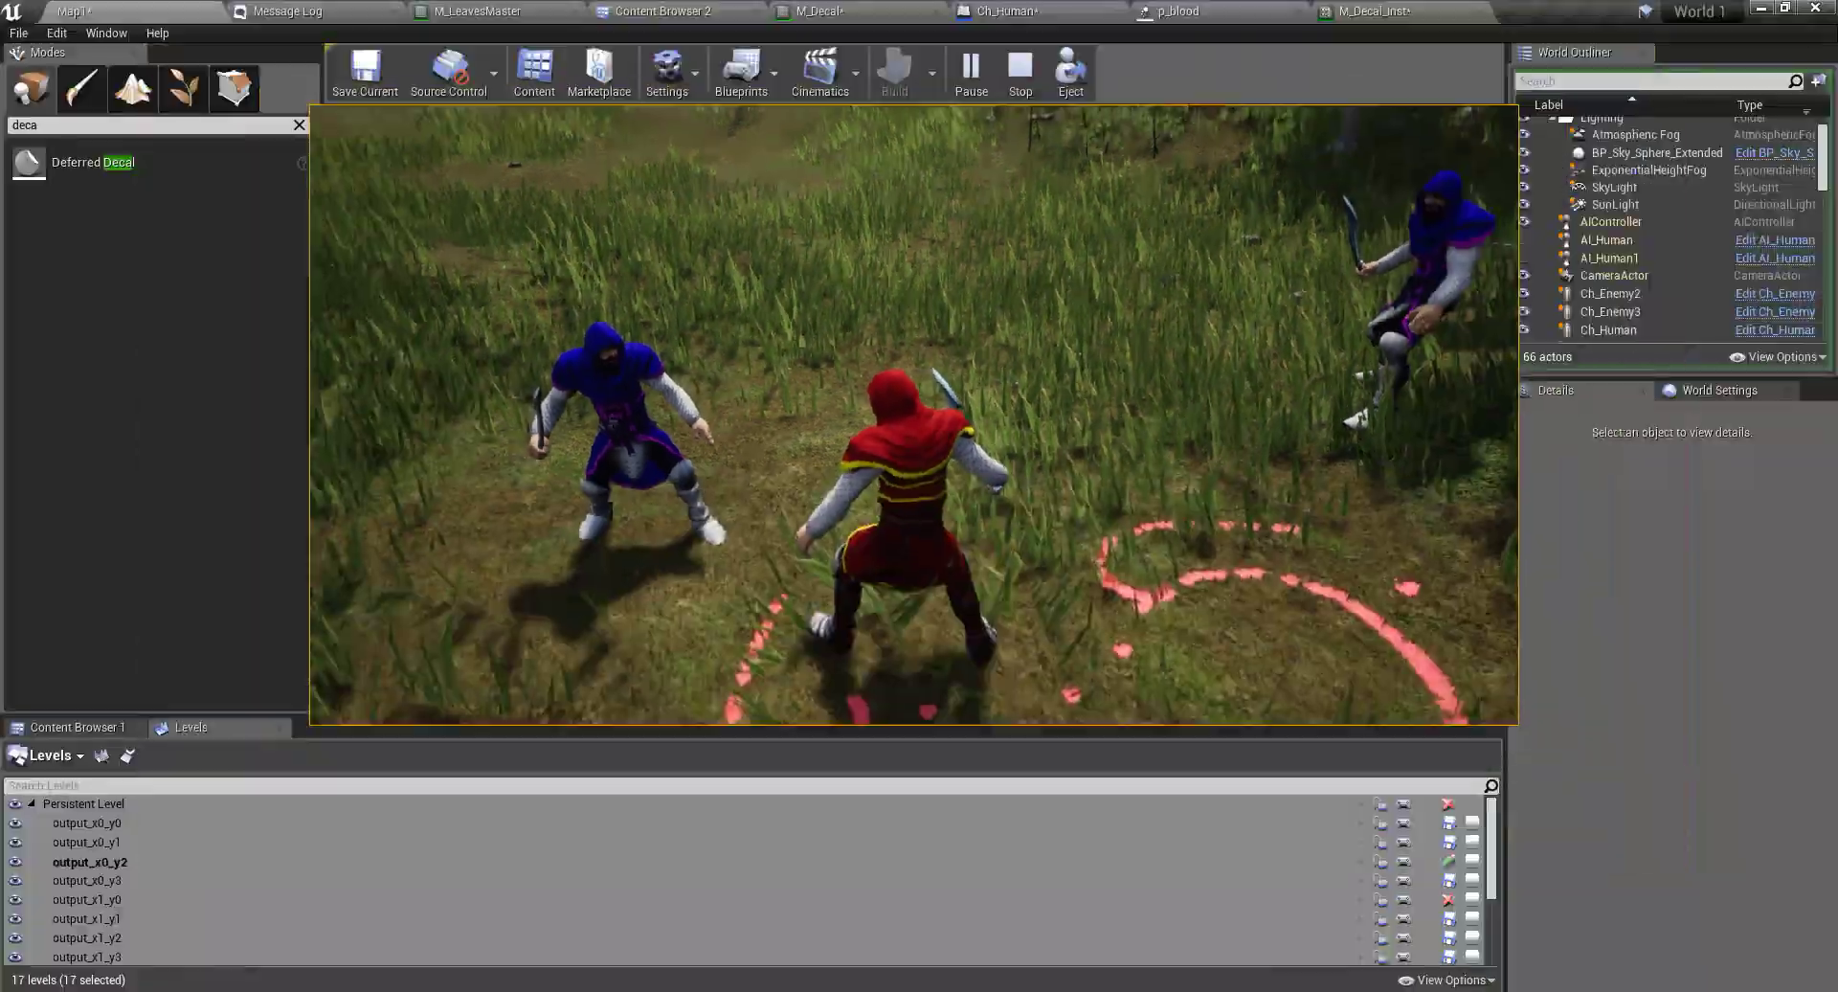
key(Escape)
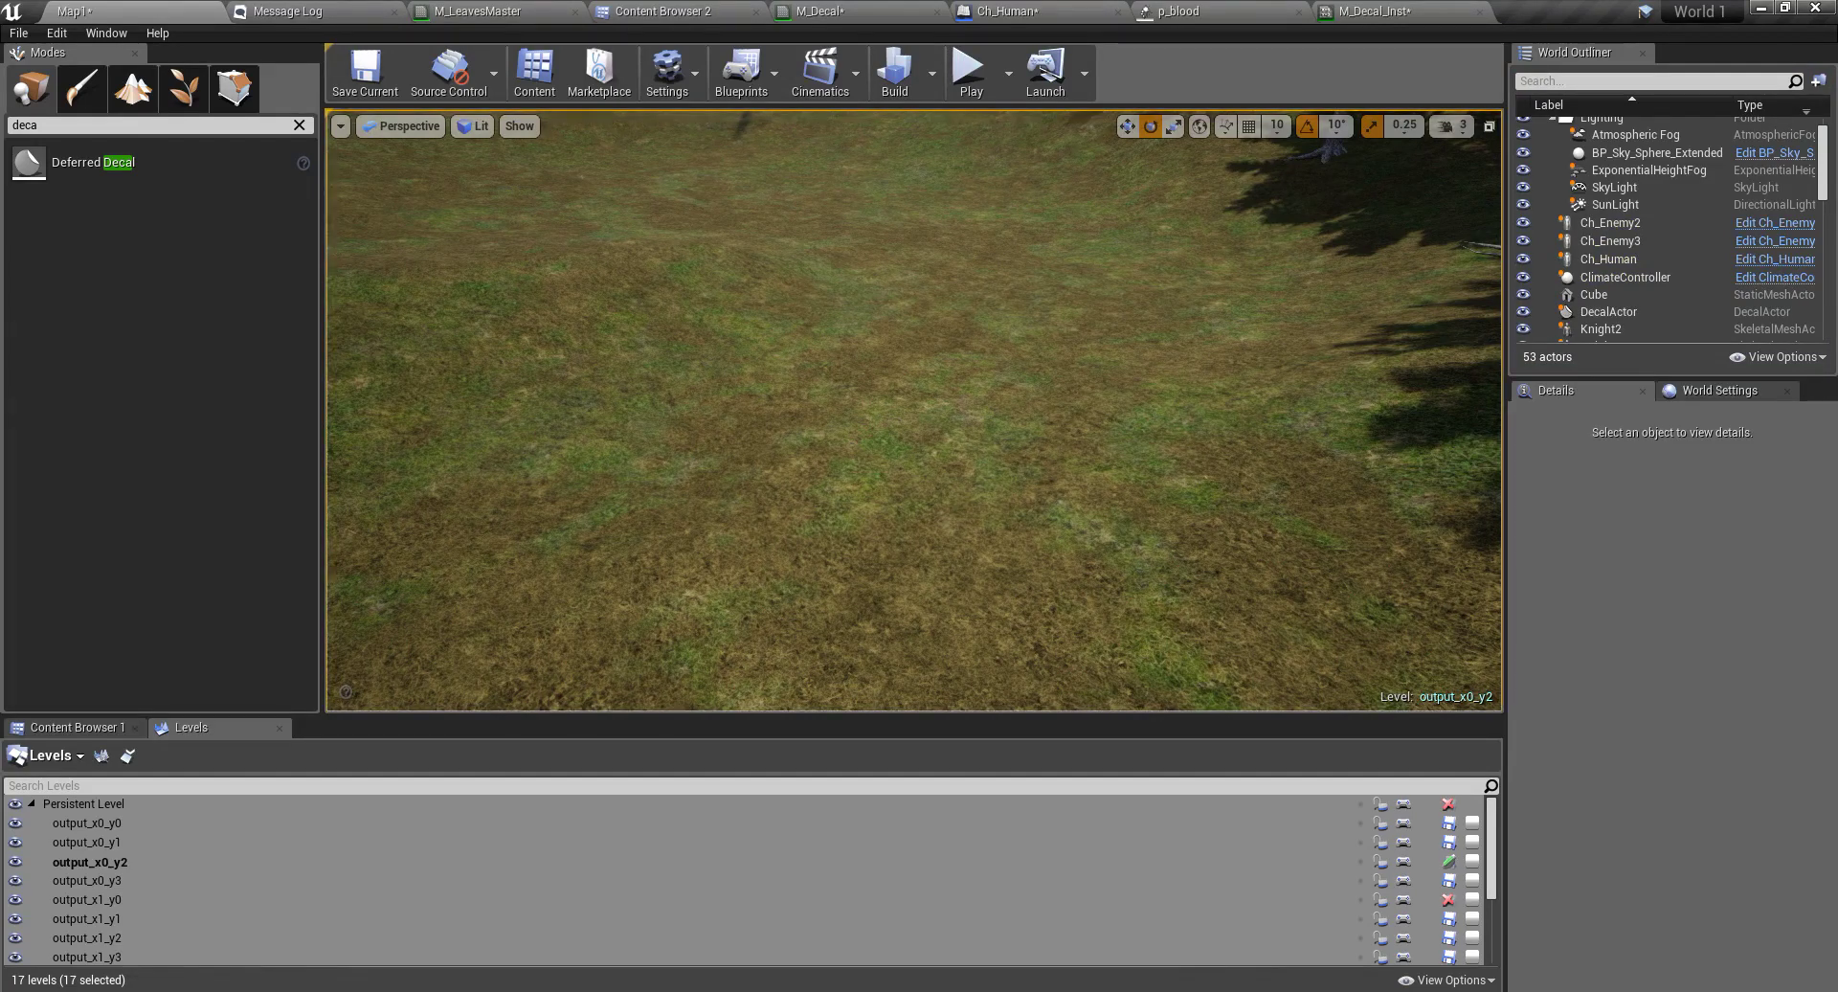
right_drag(914, 412, 895, 311)
right_drag(754, 437, 618, 428)
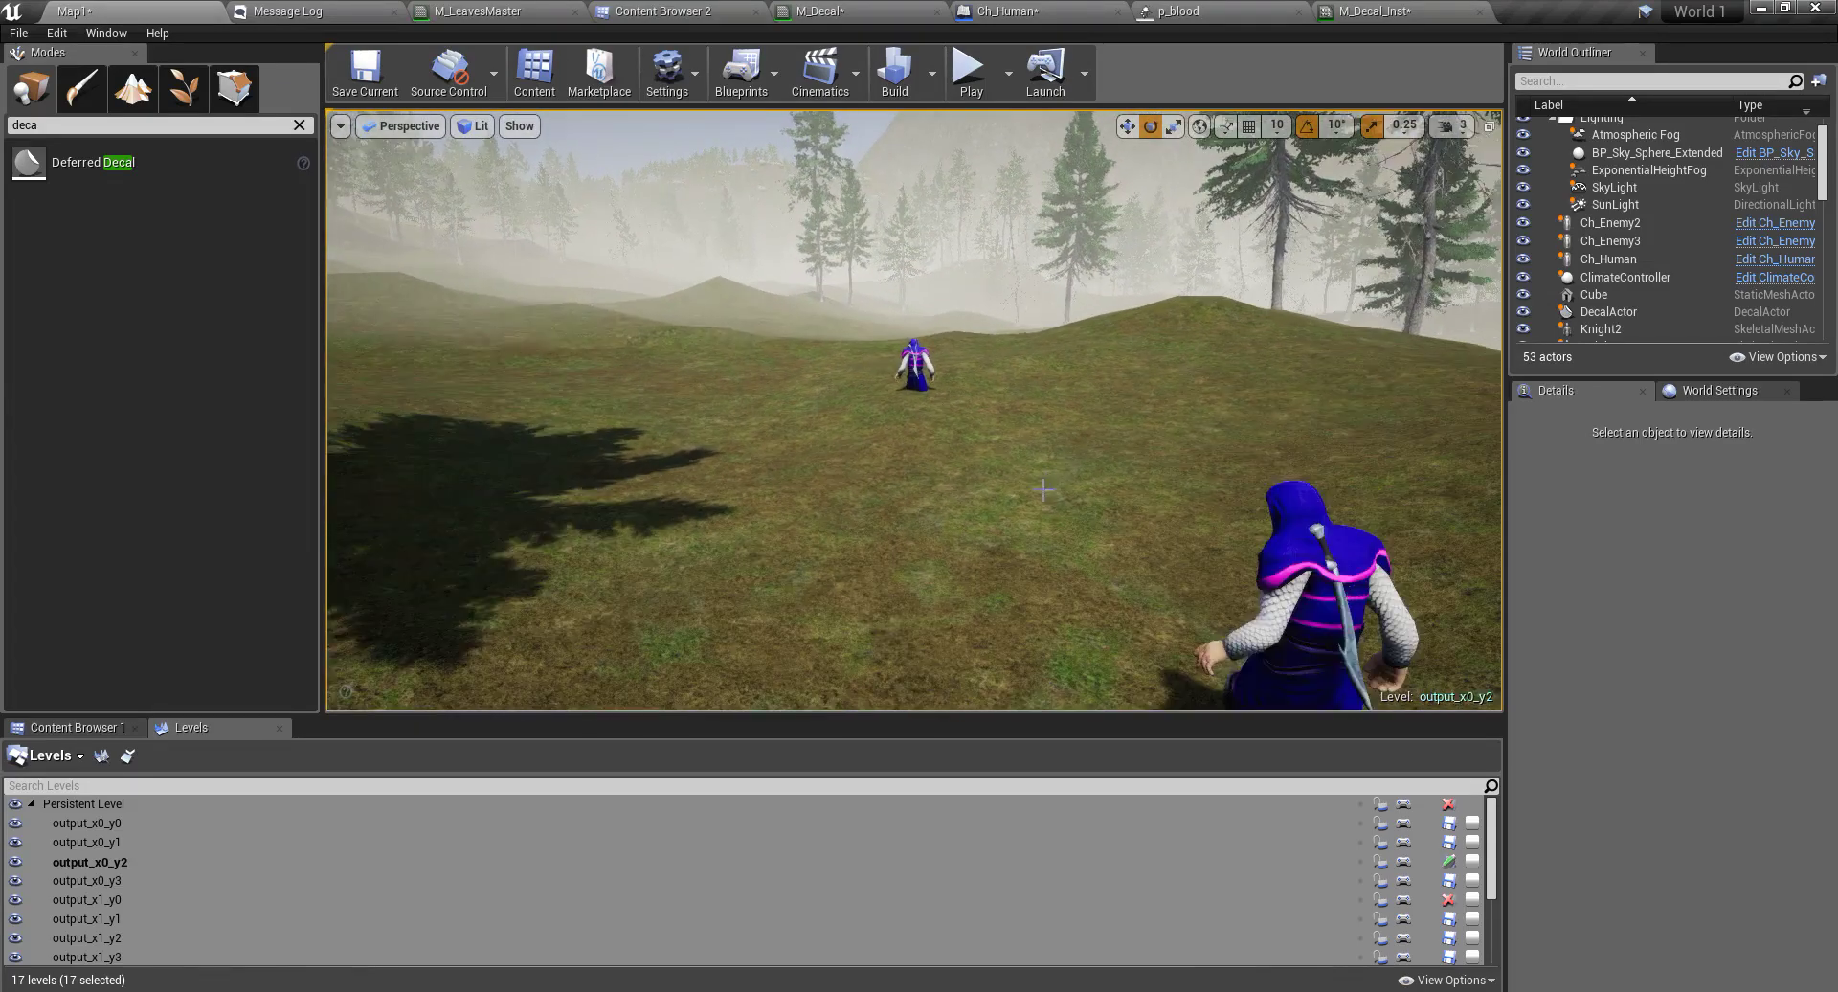
right_drag(1044, 490, 1122, 527)
middle_drag(965, 493, 1044, 542)
right_drag(1043, 542, 1130, 327)
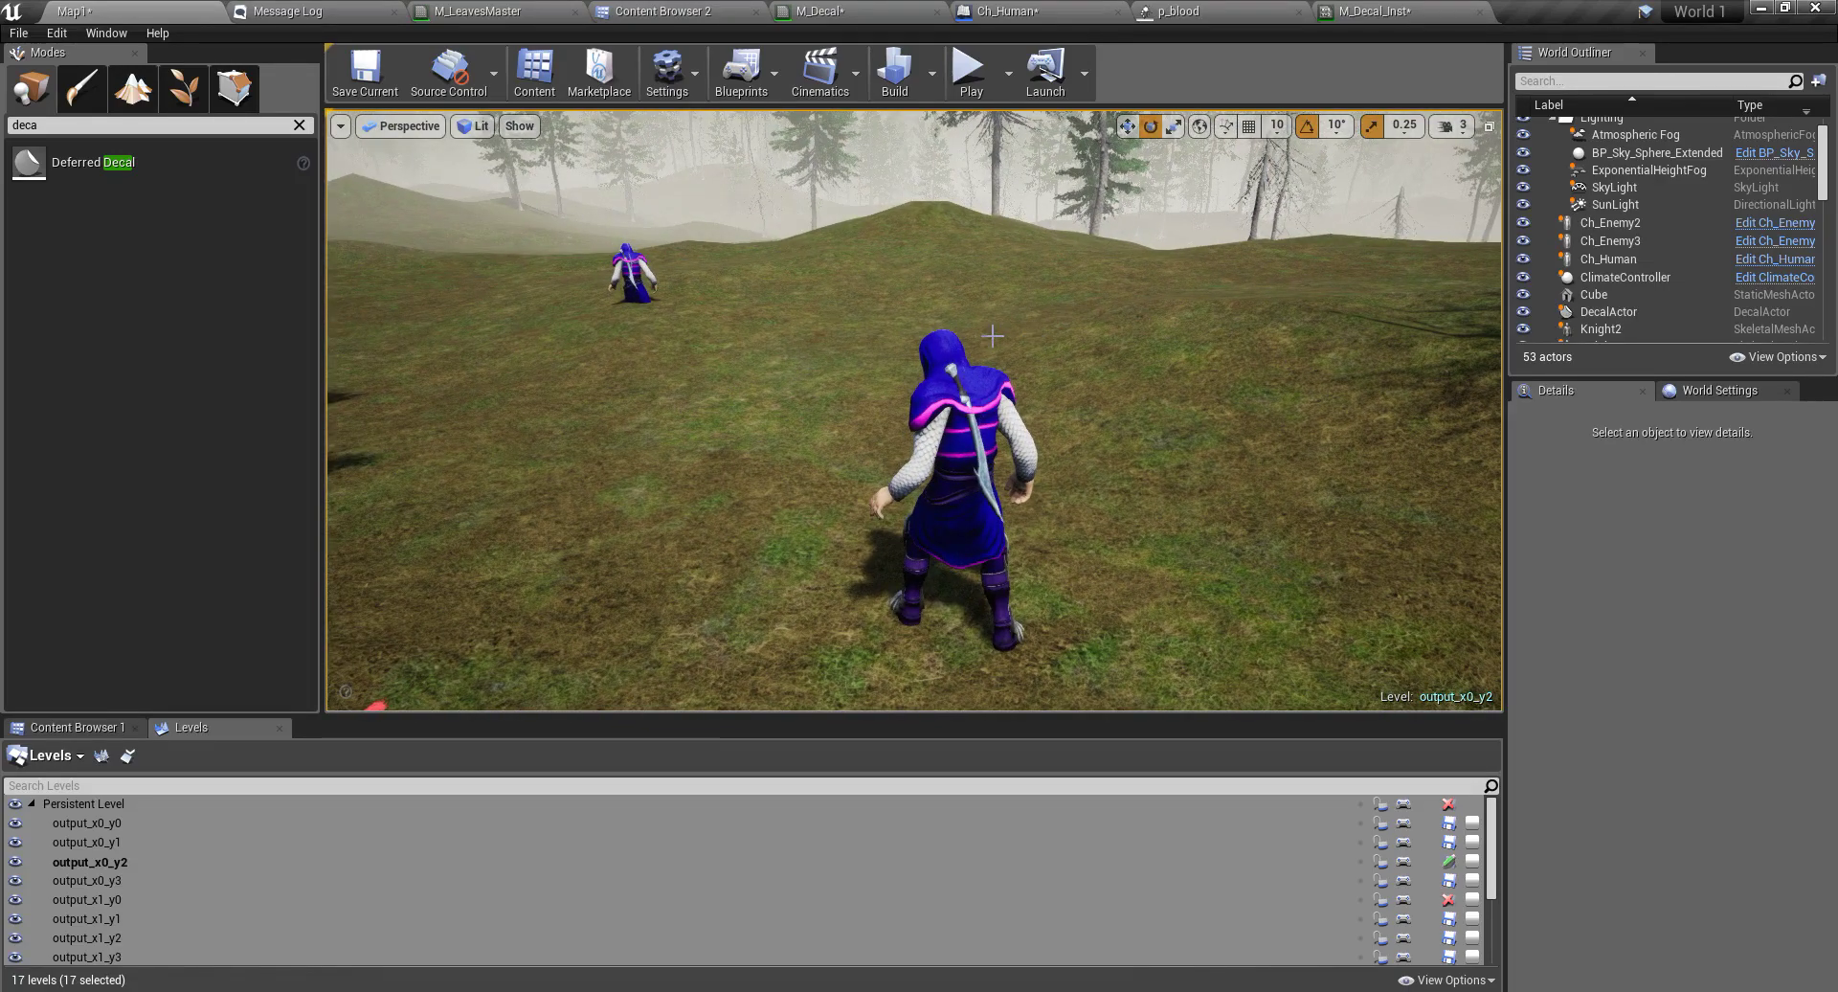
key(a)
key(a)
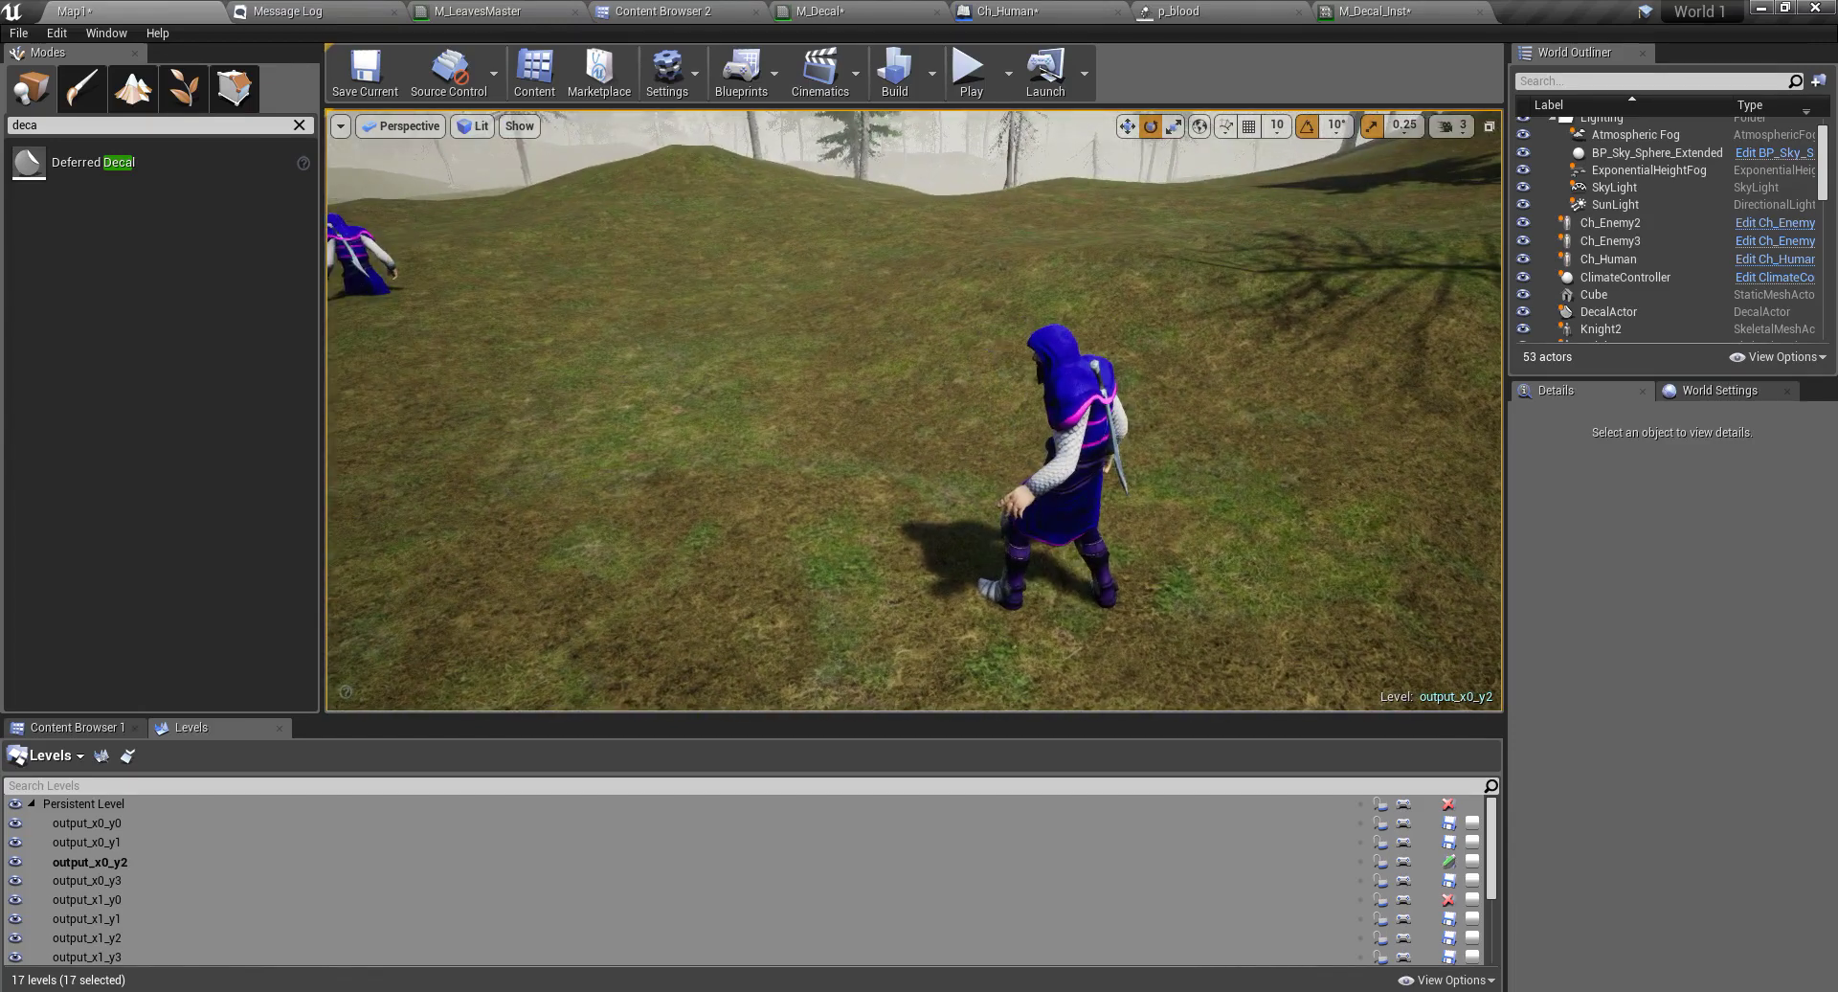